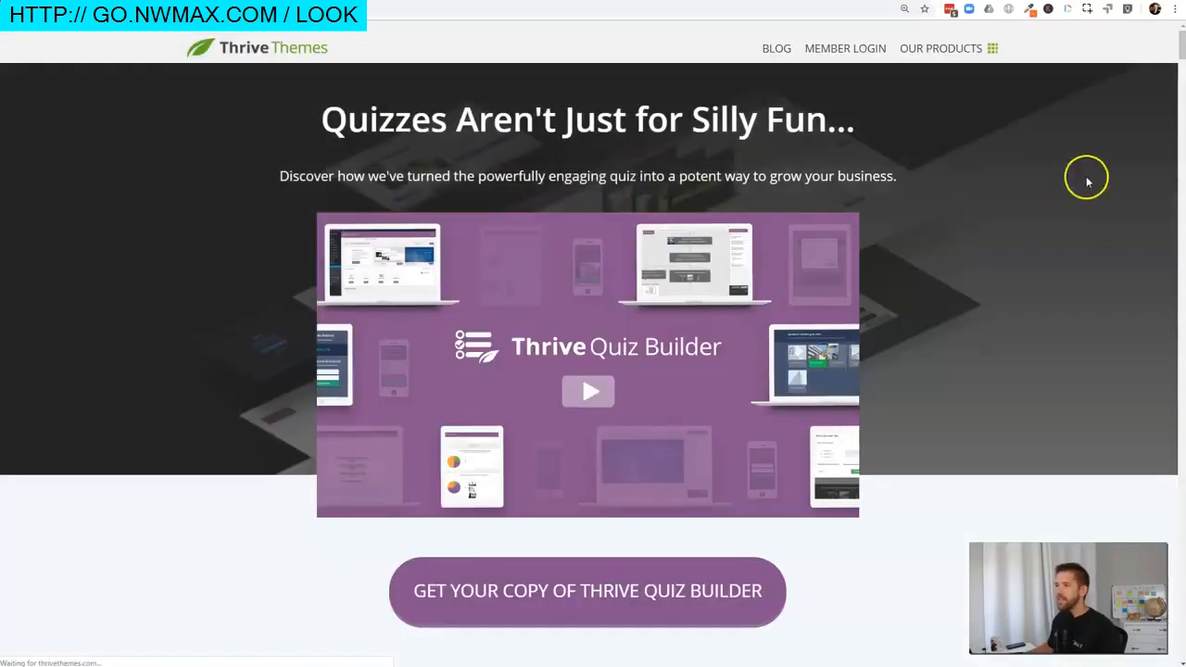
Switch to the Thrive Quiz Builder dashboard and create a quiz from the List building template, named "Bucket Segmentation"
{"action": "left_click_drag", "start_coordinate": [1179, 41], "coordinate": [1179, 239]}
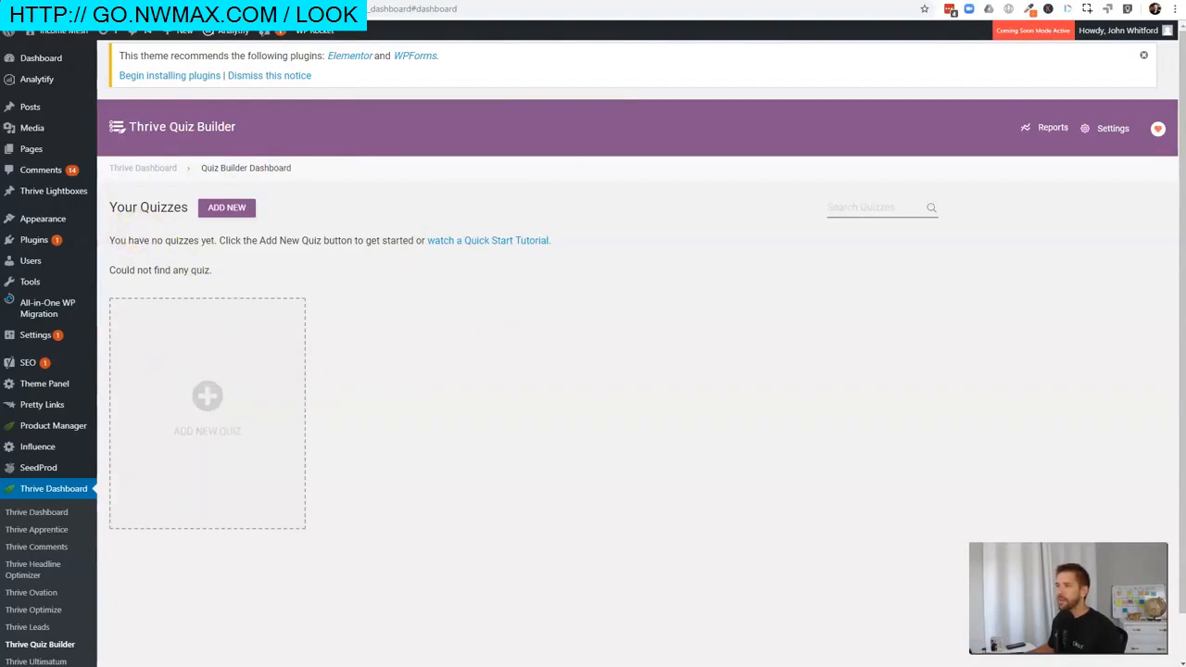
{"action": "key", "text": "ctrl+Tab"}
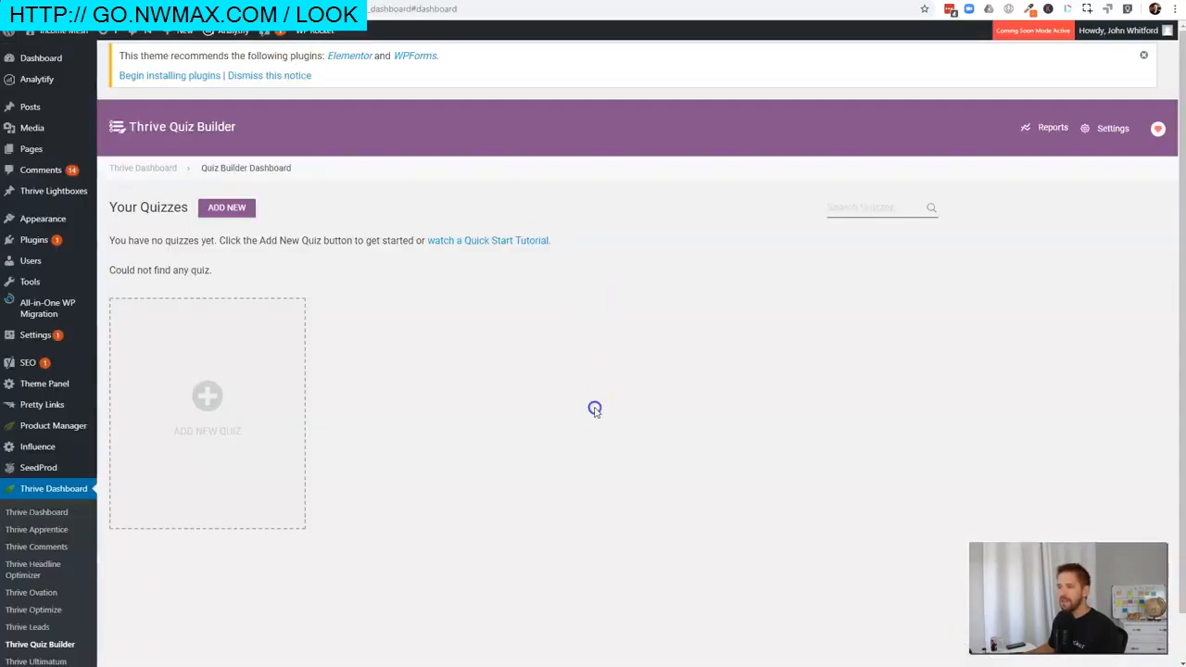
{"action": "left_click", "coordinate": [199, 396]}
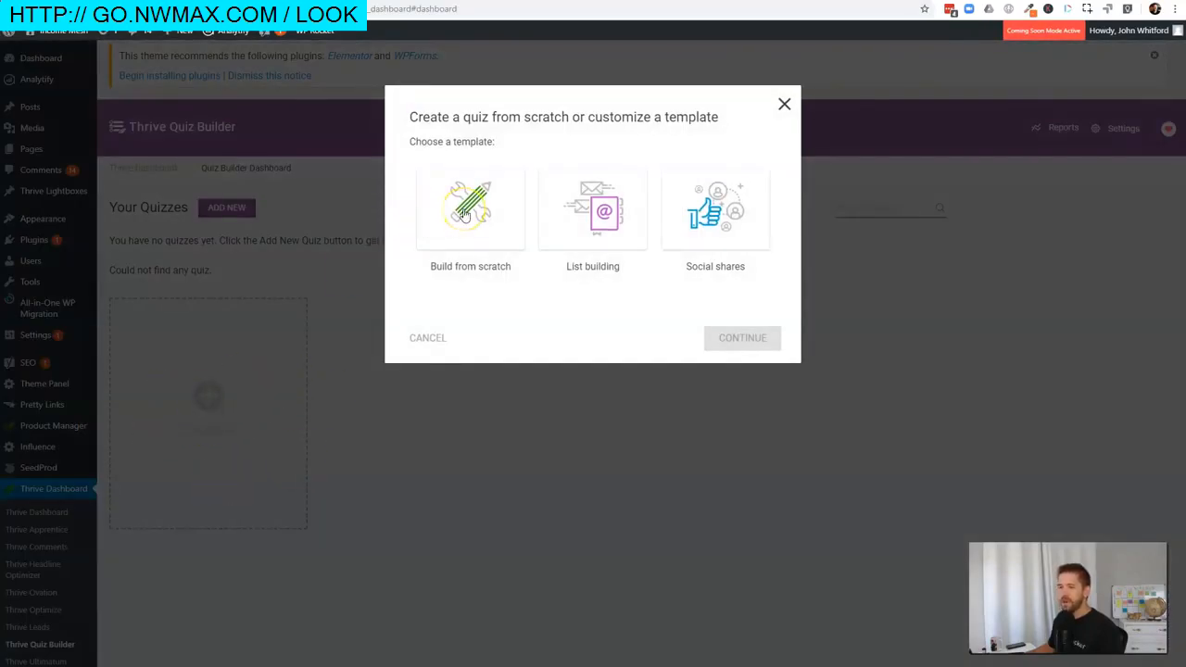
{"action": "left_click", "coordinate": [598, 226]}
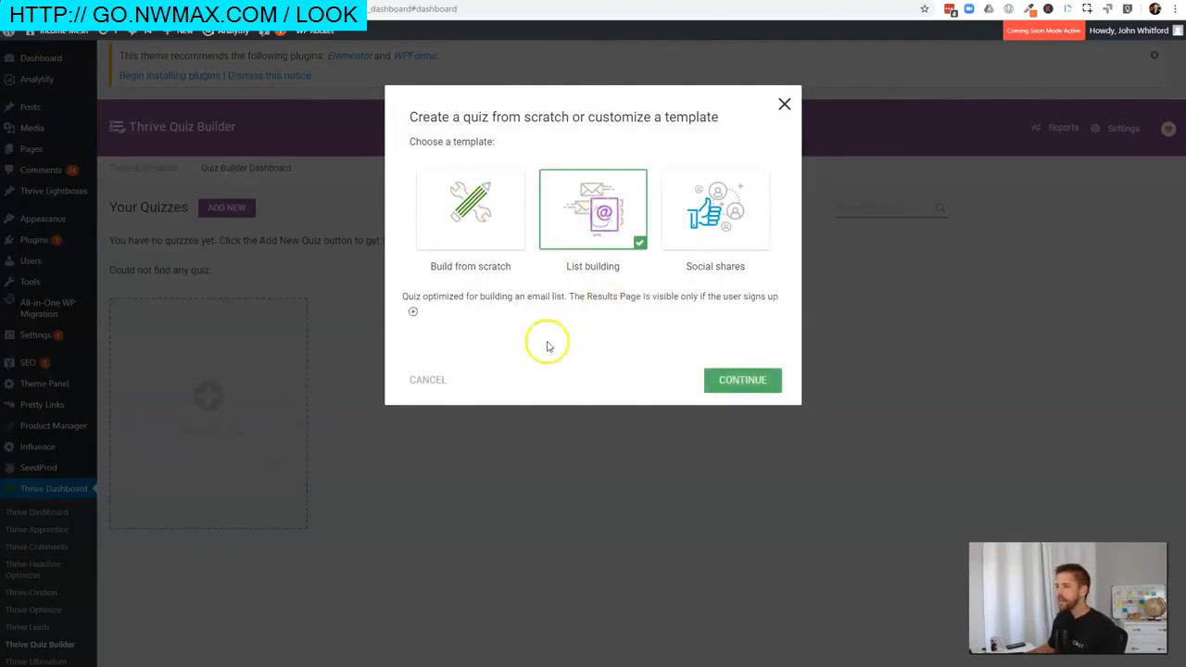
{"action": "left_click", "coordinate": [743, 381]}
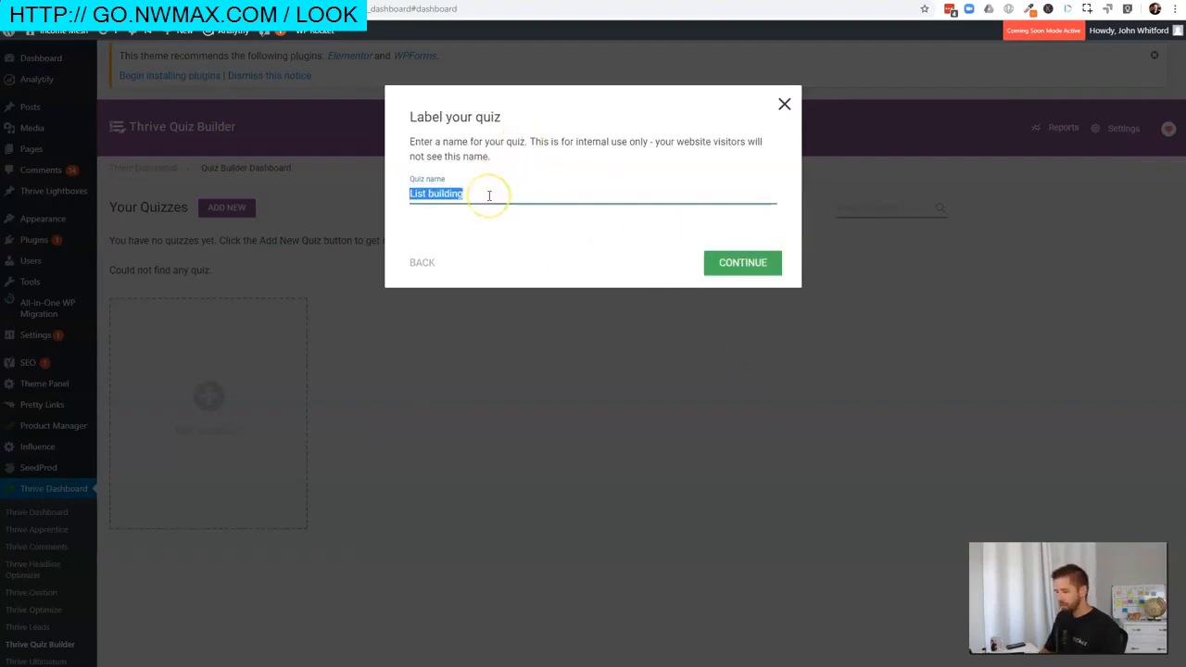
{"action": "type", "text": "Bucket Segmentation"}
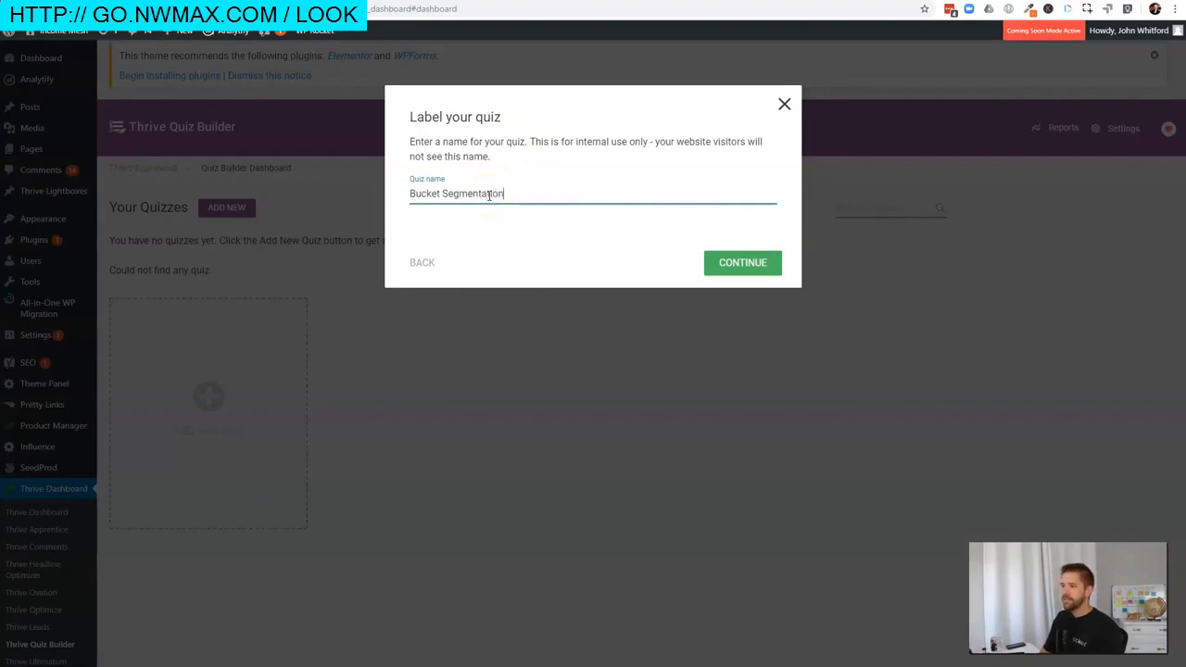
{"action": "left_click", "coordinate": [734, 265]}
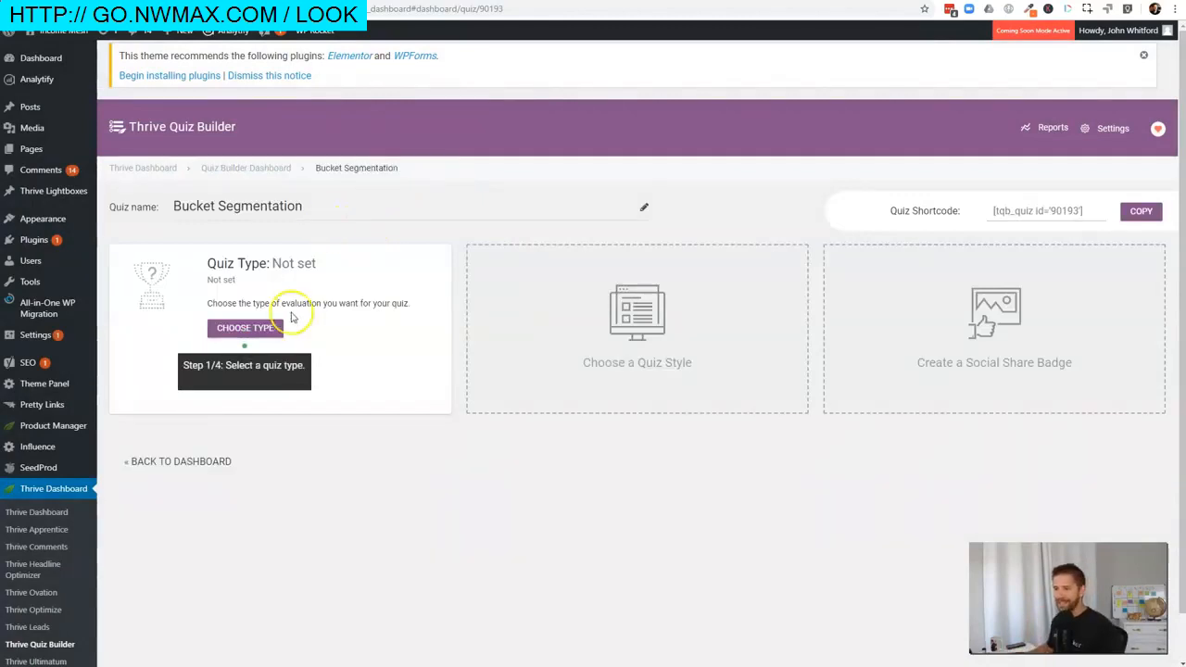
{"action": "left_click", "coordinate": [264, 327]}
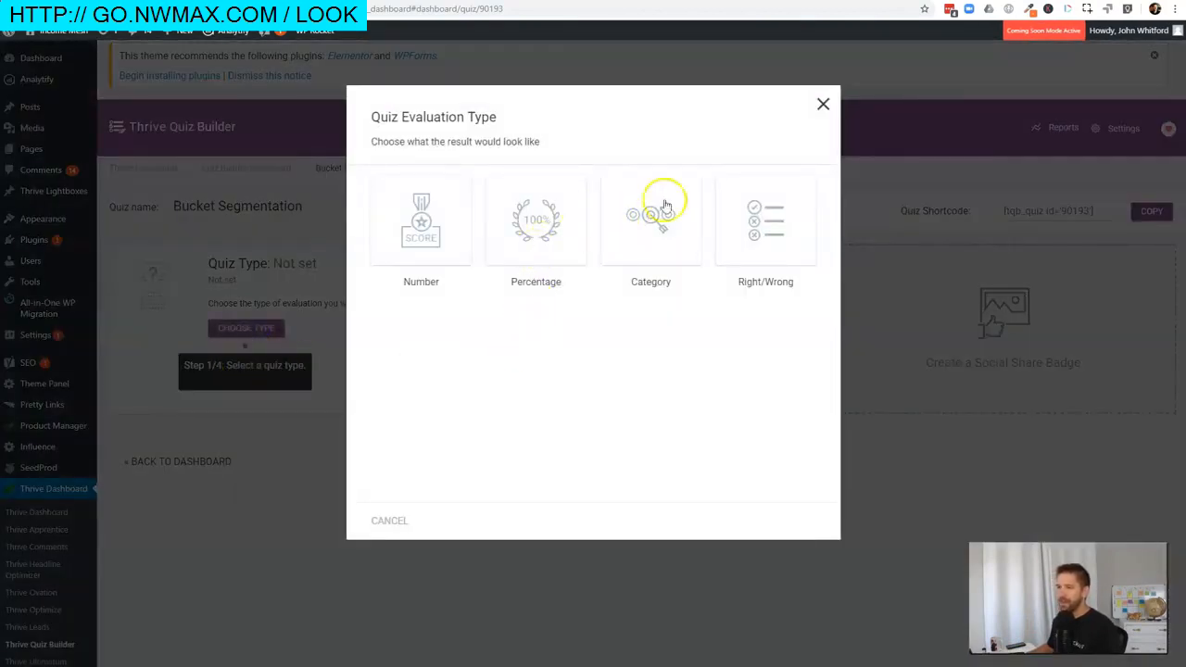
{"action": "left_click", "coordinate": [821, 104]}
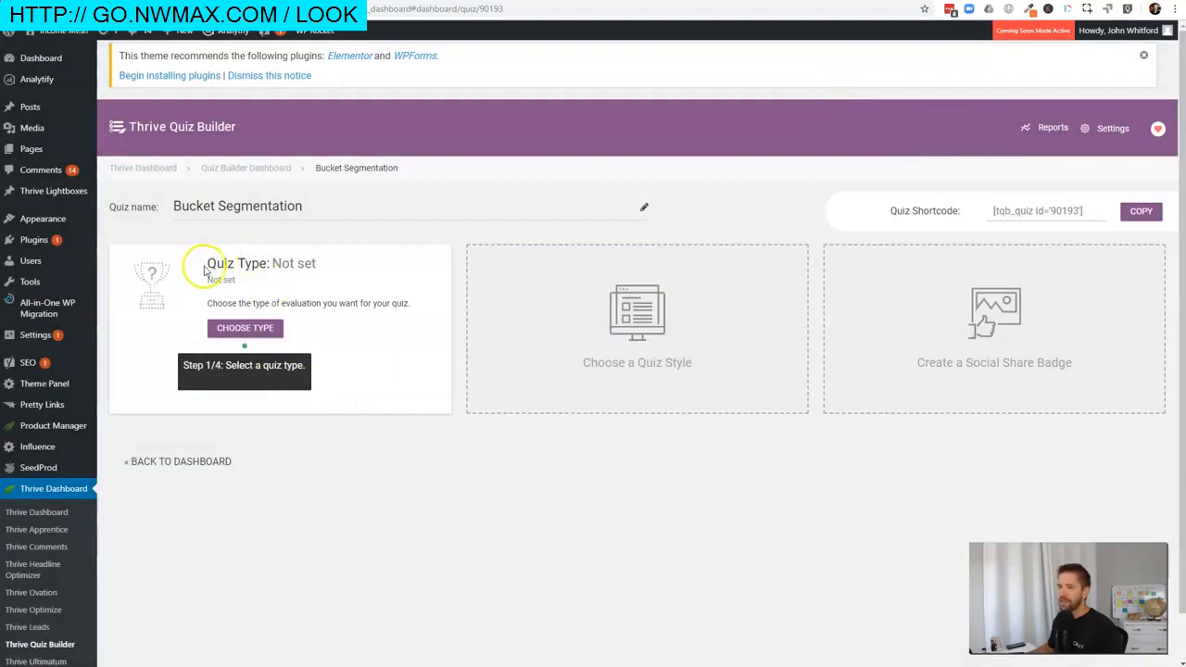
{"action": "left_click_drag", "start_coordinate": [207, 265], "coordinate": [290, 266]}
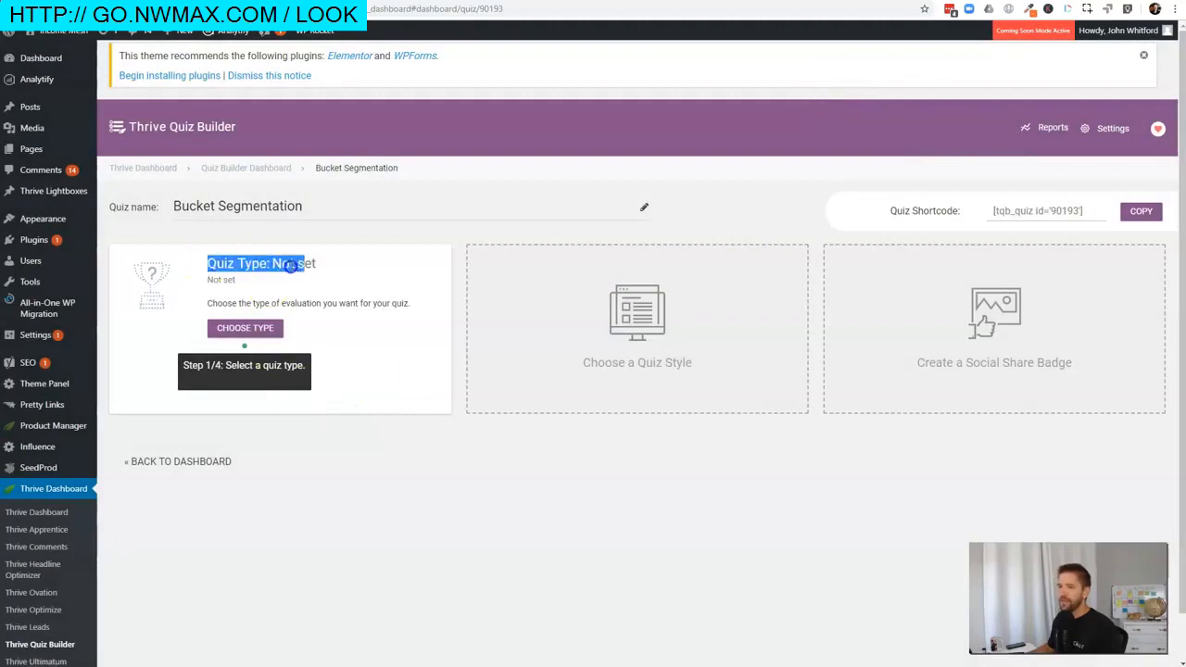
{"action": "left_click", "coordinate": [343, 270]}
Choose Category as the quiz evaluation type and continue to its settings
{"action": "left_click", "coordinate": [243, 330]}
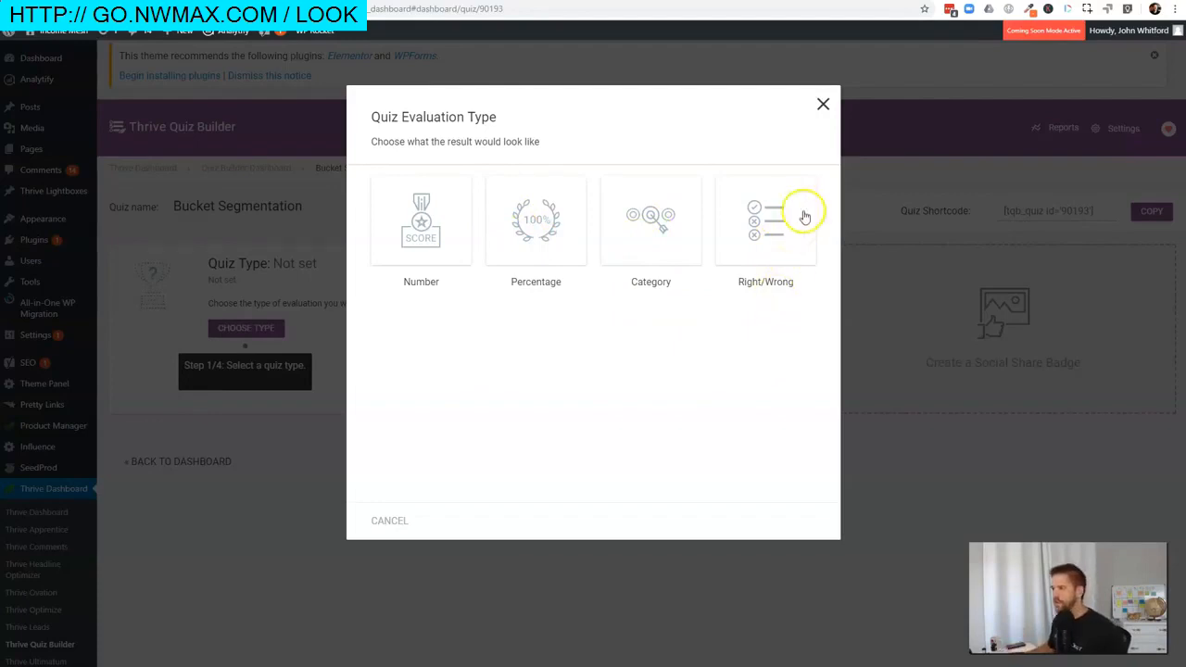
{"action": "left_click", "coordinate": [651, 230]}
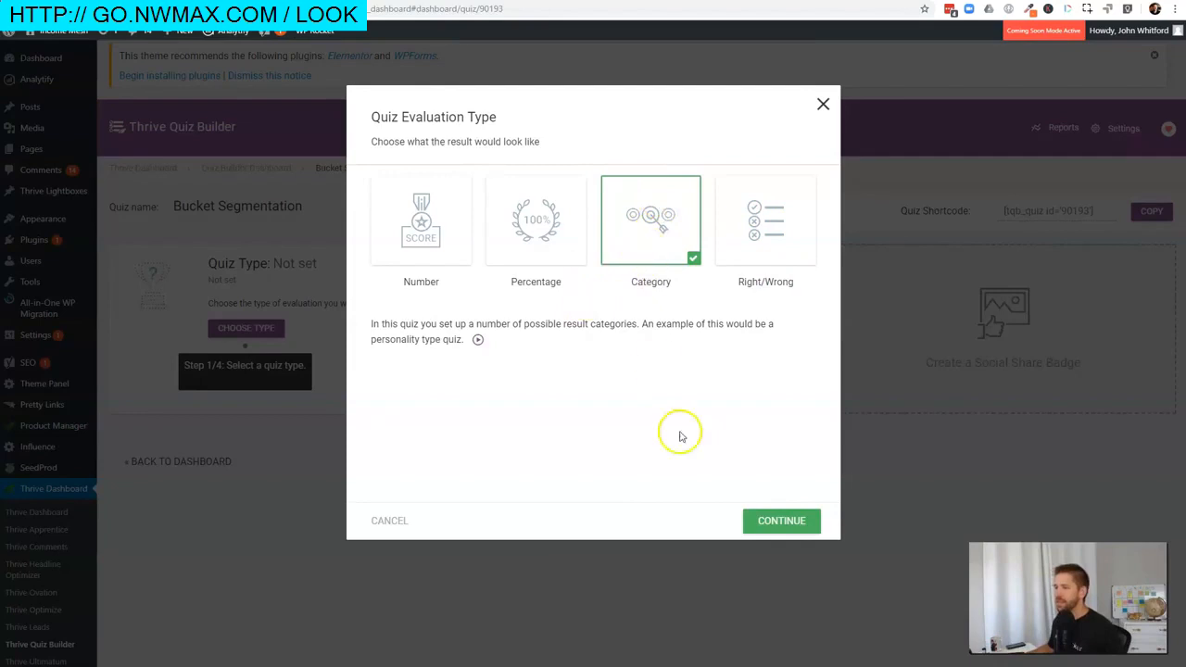
{"action": "left_click", "coordinate": [772, 522]}
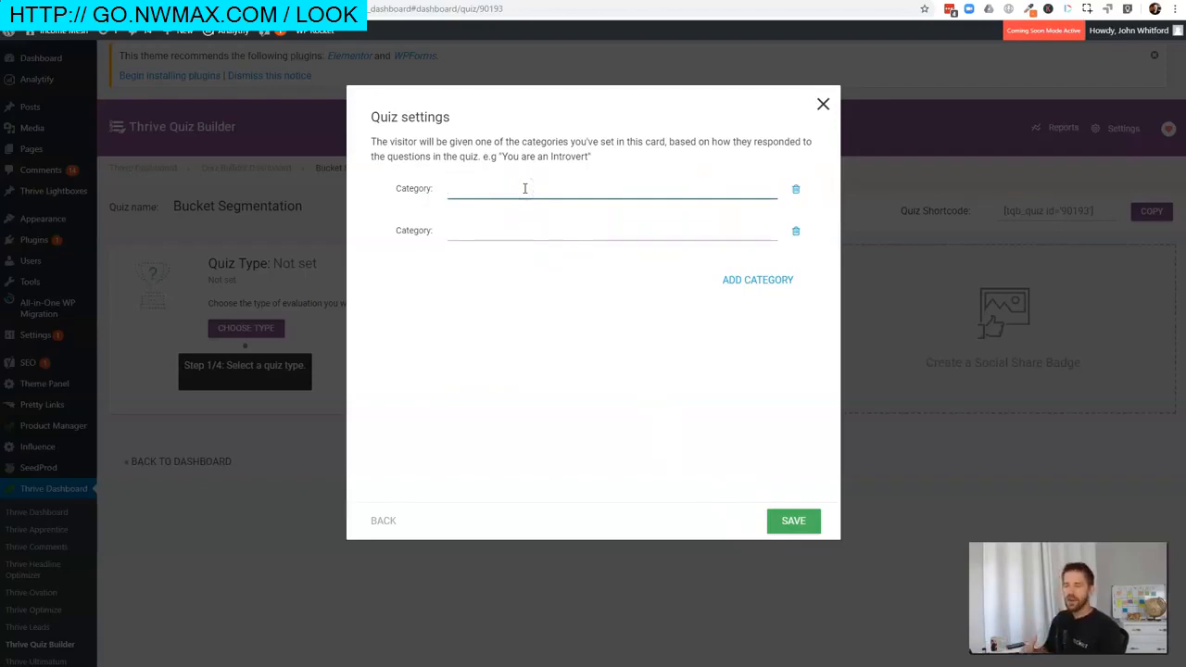
Define the result categories "Youtube Ads", "Facebook Ads" and "LinkedIn Ads" and save the quiz settings
{"action": "type", "text": "Youtube Ads"}
{"action": "key", "text": "Tab"}
{"action": "type", "text": "Fac"}
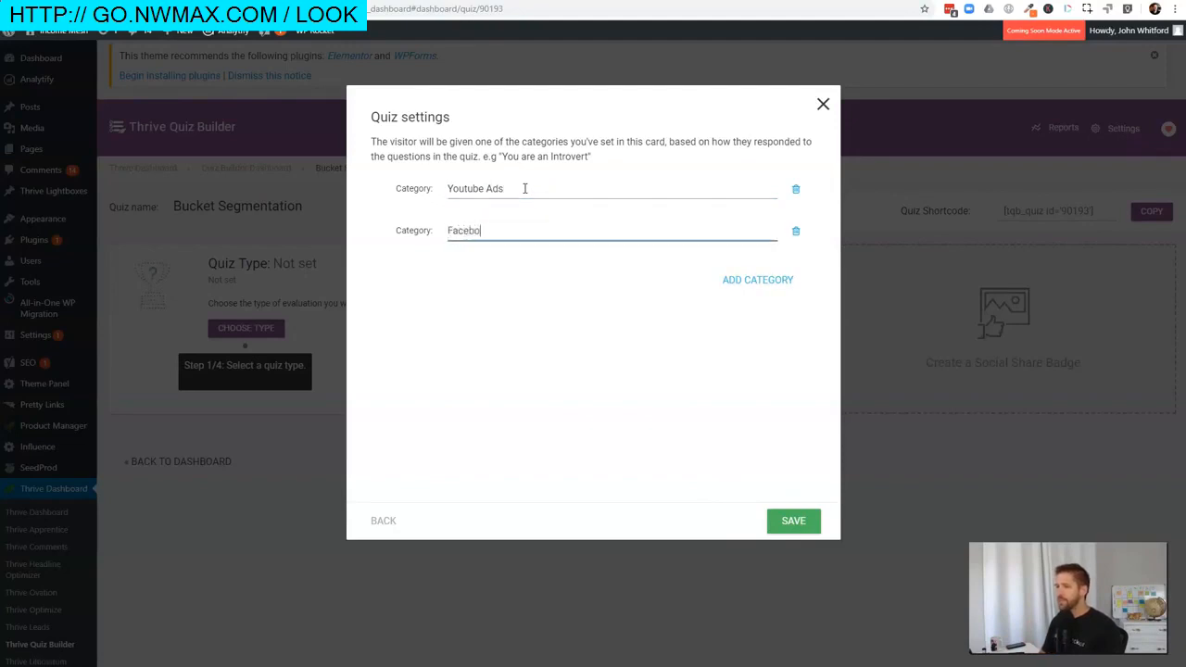
{"action": "left_click", "coordinate": [728, 279]}
{"action": "left_click", "coordinate": [461, 264]}
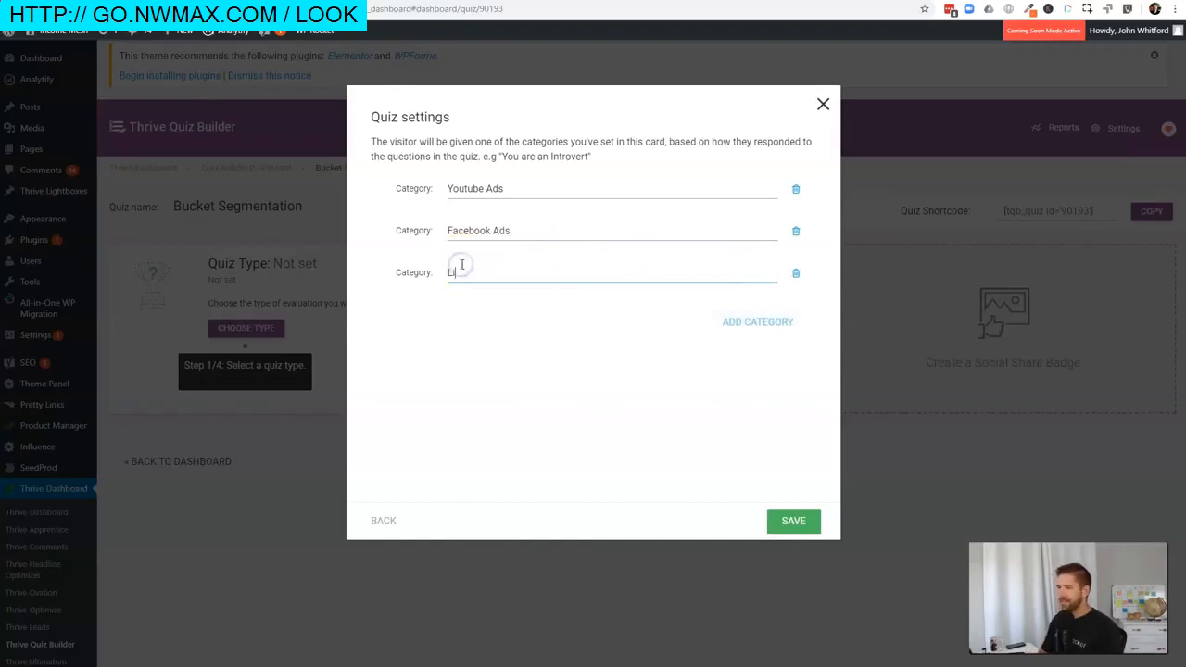
{"action": "type", "text": "LinkedIn Ads"}
{"action": "left_click", "coordinate": [574, 331]}
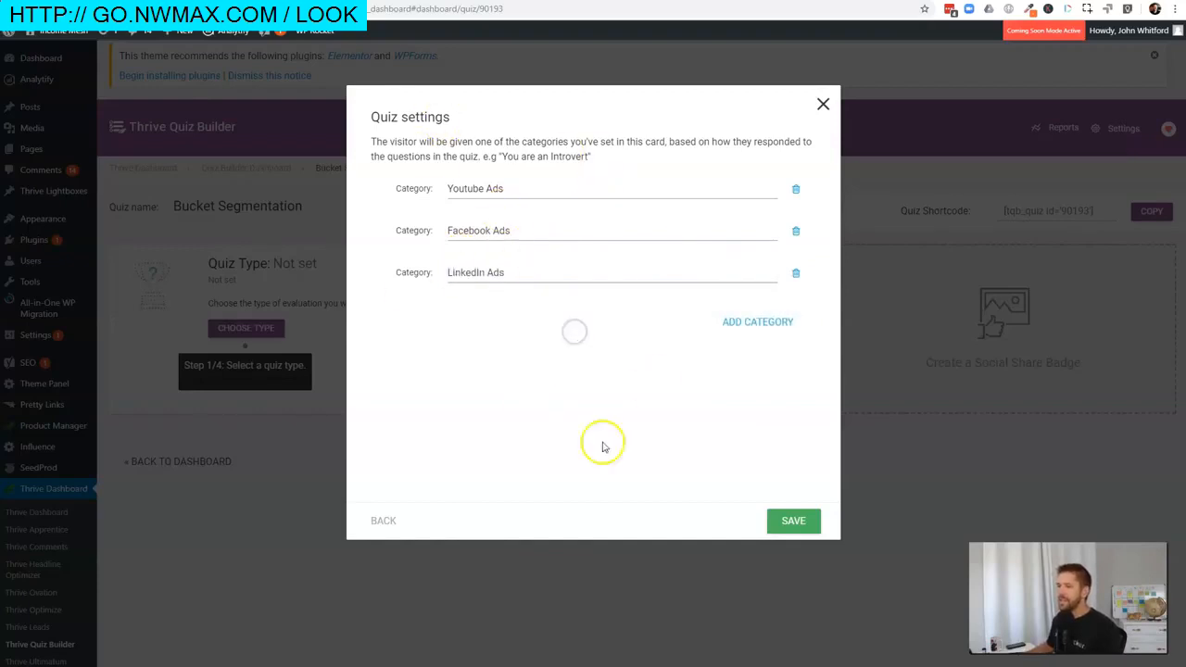
{"action": "left_click", "coordinate": [799, 517]}
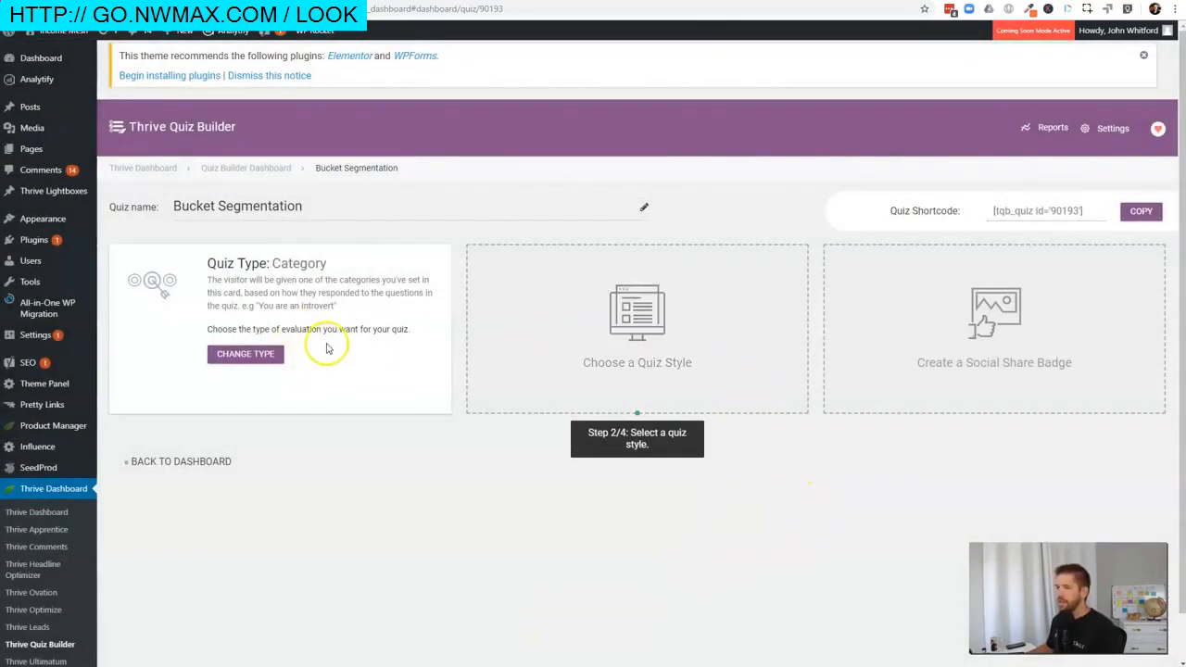
Browse the available quiz styles and apply the Light Blue Quiz style
{"action": "left_click", "coordinate": [629, 334]}
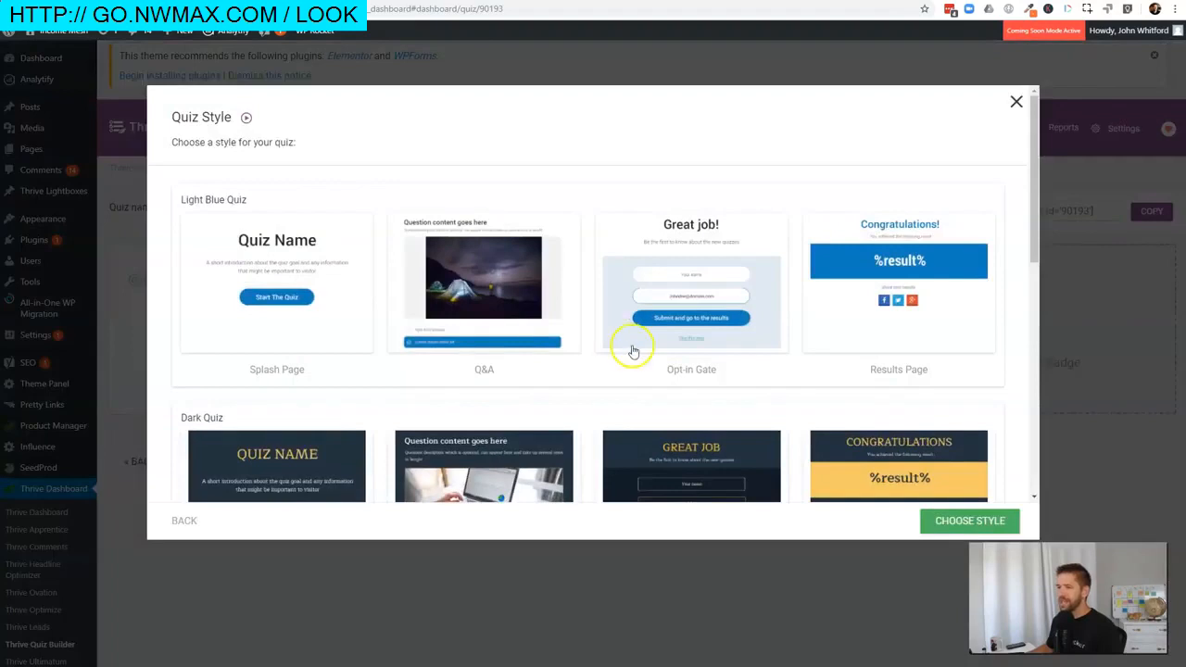
{"action": "scroll", "coordinate": [649, 348], "scroll_direction": "down", "scroll_amount": 5}
{"action": "scroll", "coordinate": [652, 408], "scroll_direction": "up", "scroll_amount": 1}
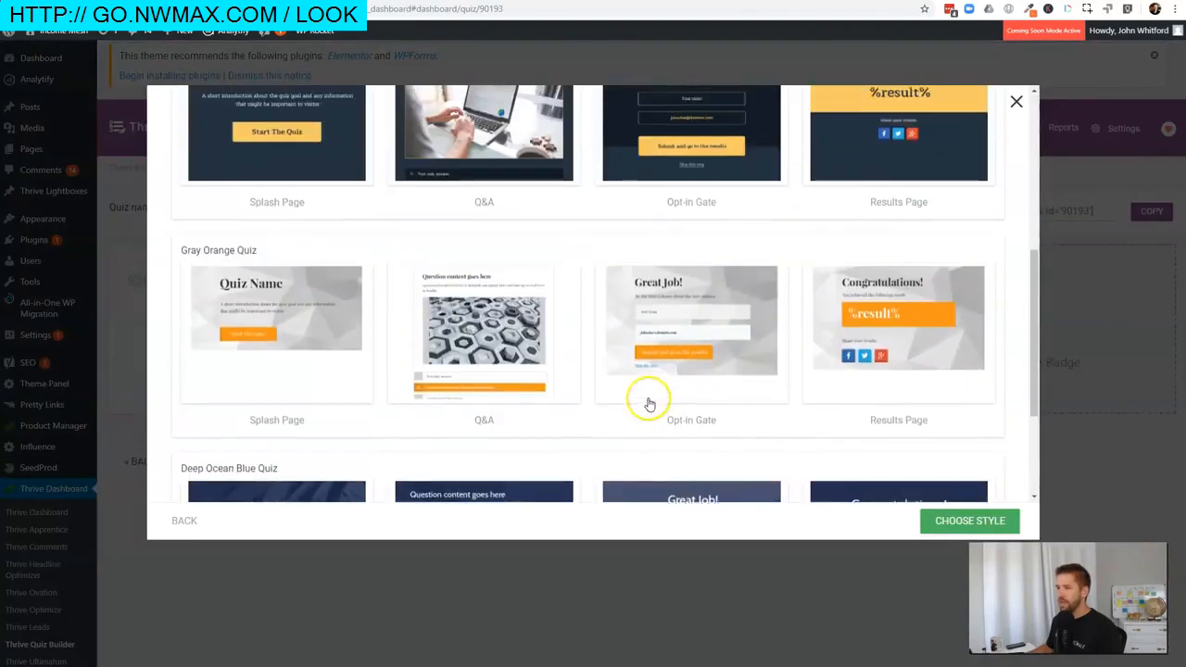
{"action": "scroll", "coordinate": [650, 404], "scroll_direction": "up", "scroll_amount": 5}
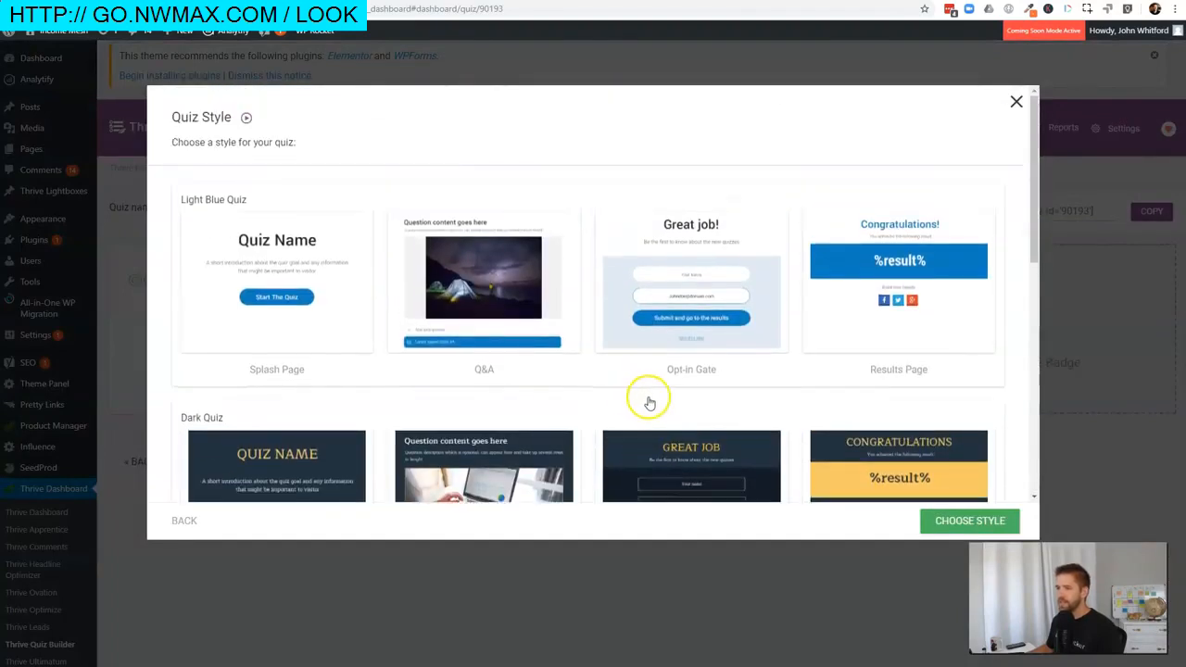
{"action": "left_click", "coordinate": [306, 284]}
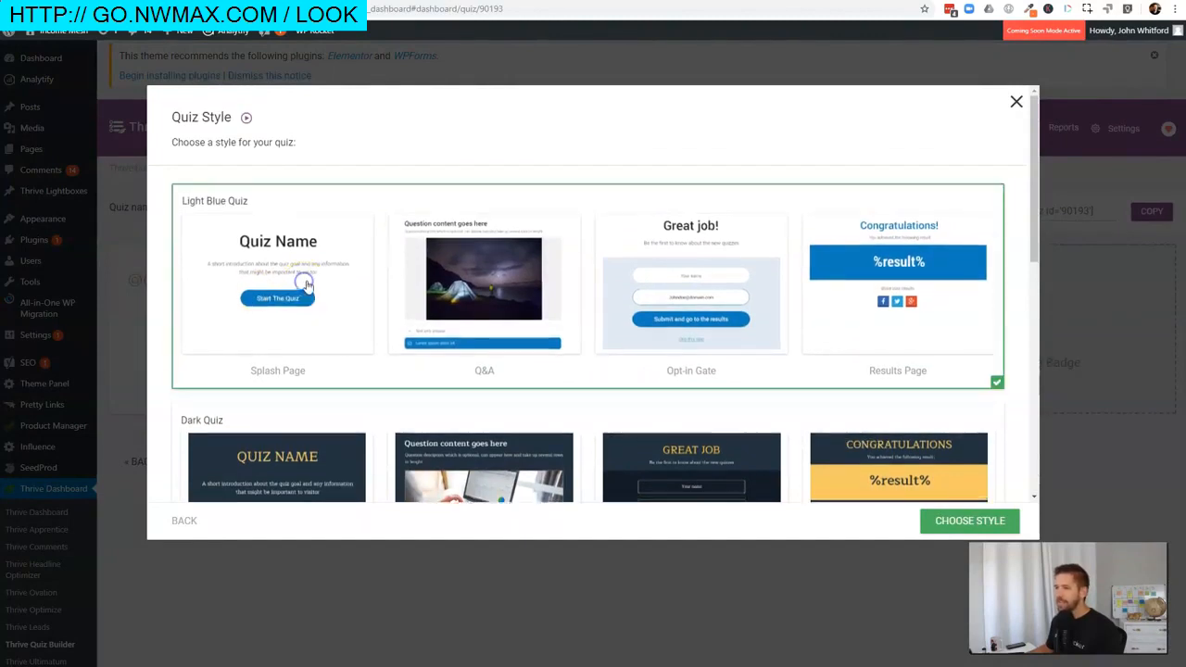
{"action": "left_click", "coordinate": [973, 521]}
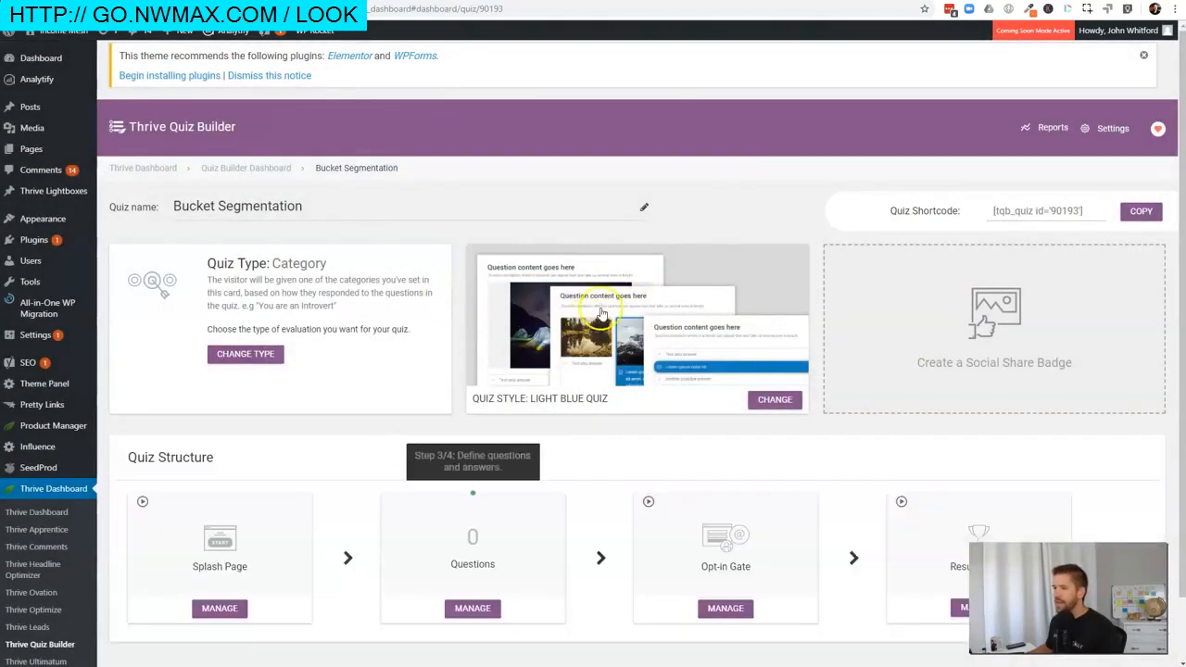
Open the quiz's splash page and edit the design of its First Splash Page variation
{"action": "scroll", "coordinate": [602, 315], "scroll_direction": "down", "scroll_amount": 1}
{"action": "scroll", "coordinate": [600, 315], "scroll_direction": "down", "scroll_amount": 1}
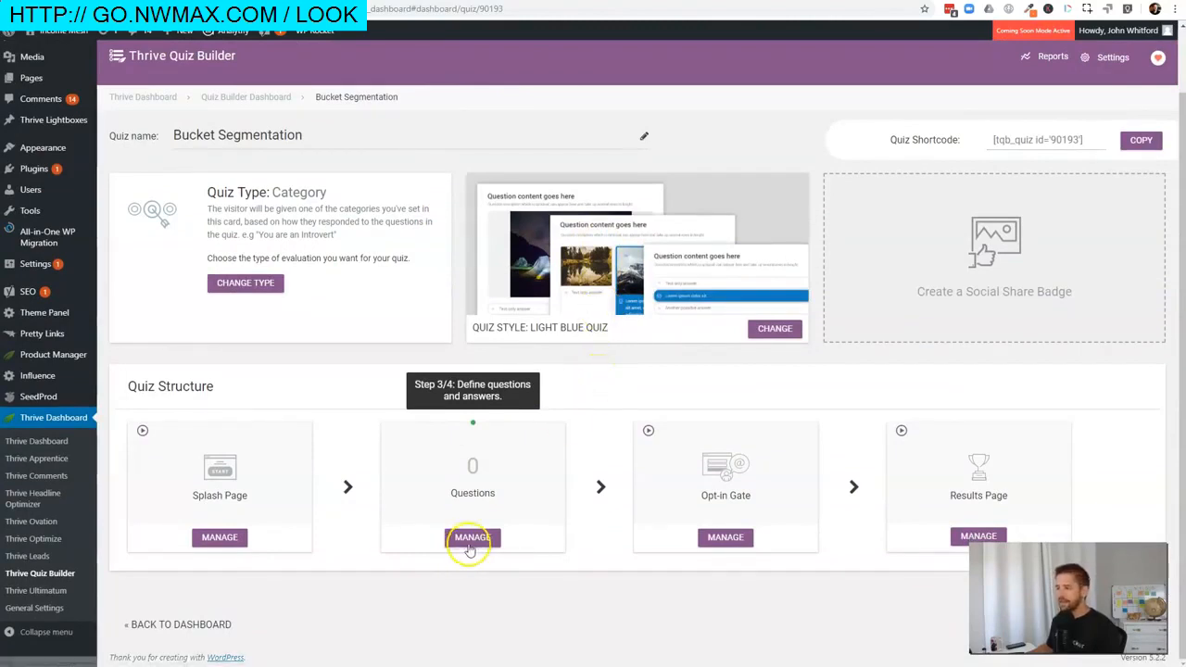
{"action": "left_click", "coordinate": [215, 543]}
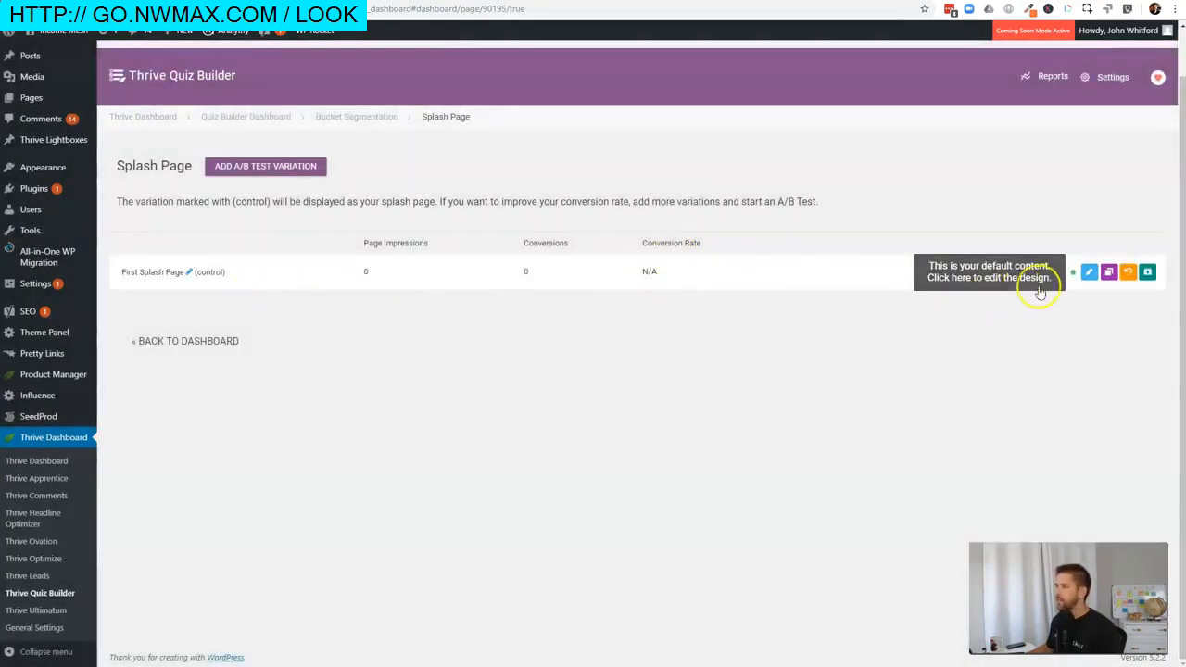
{"action": "left_click", "coordinate": [1088, 272]}
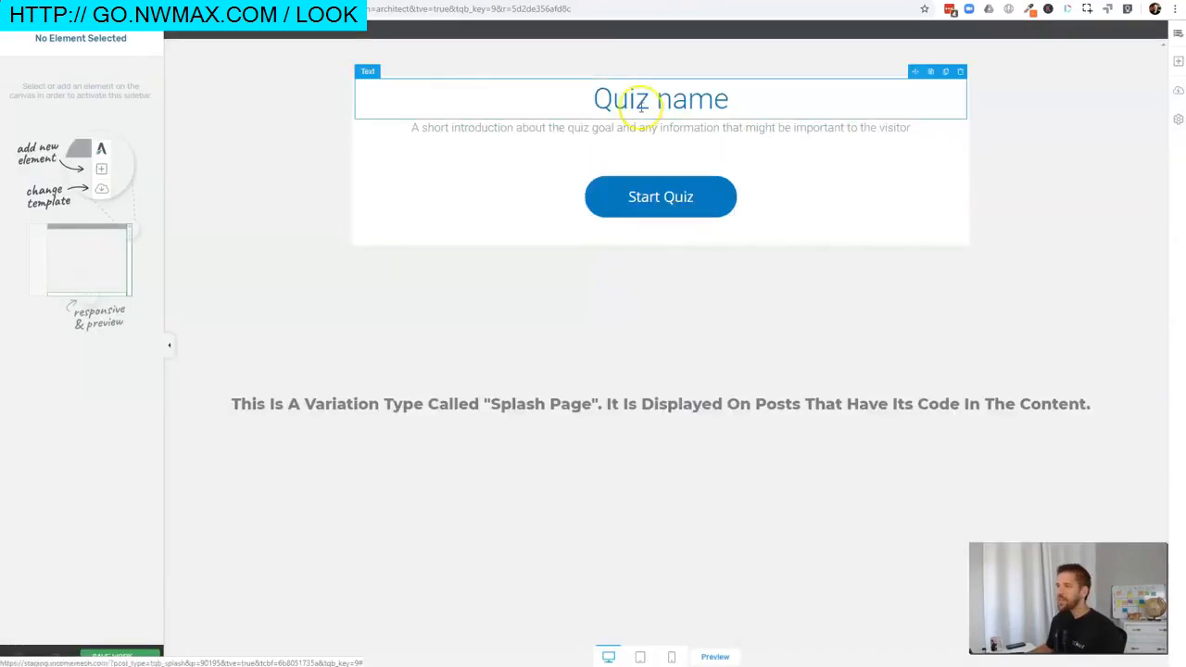
Replace the splash page heading with "What type of Advertiser Are You?"
{"action": "left_click", "coordinate": [661, 100]}
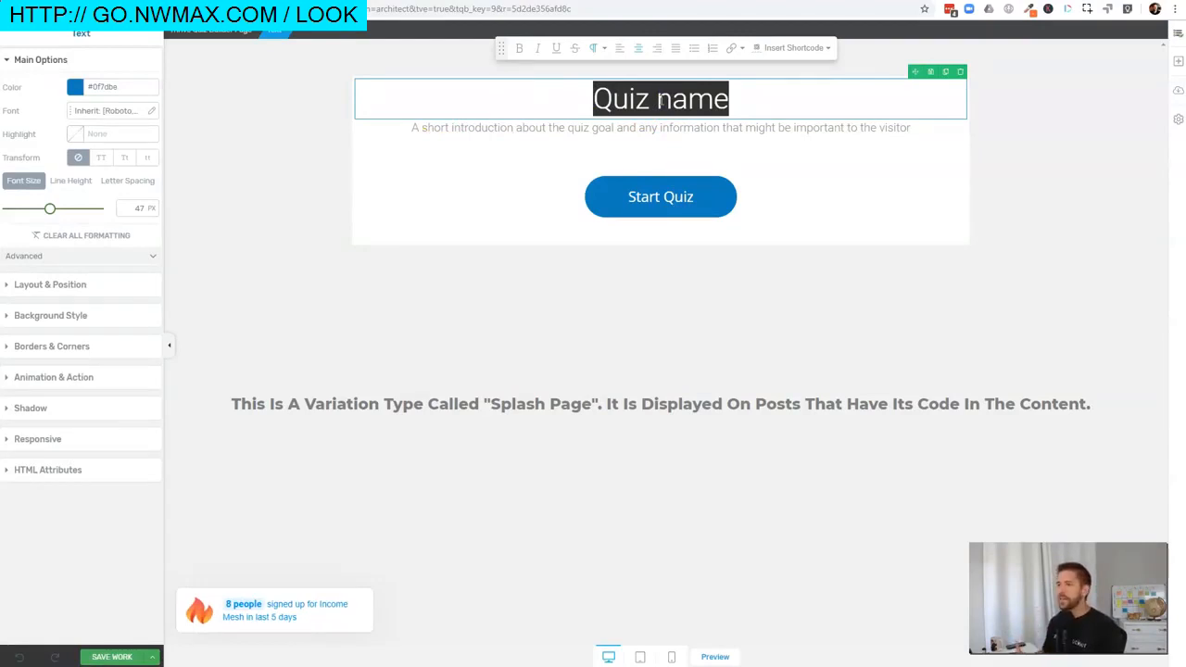
{"action": "type", "text": "What type of Ad"}
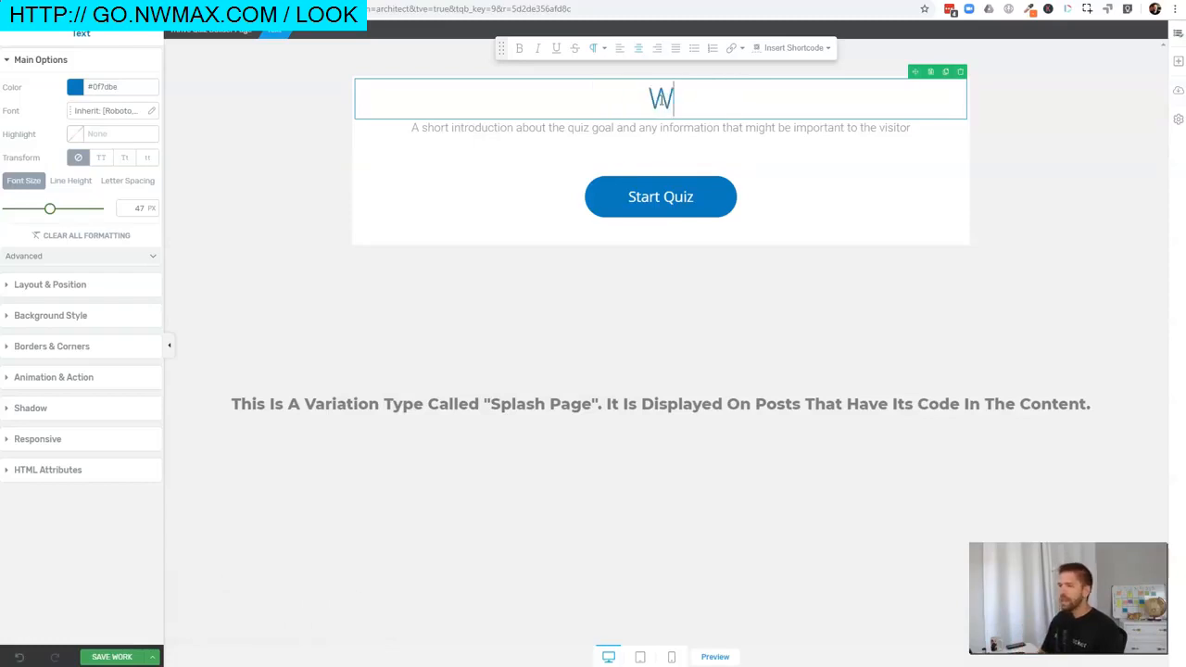
{"action": "type", "text": "vertiser Are You?"}
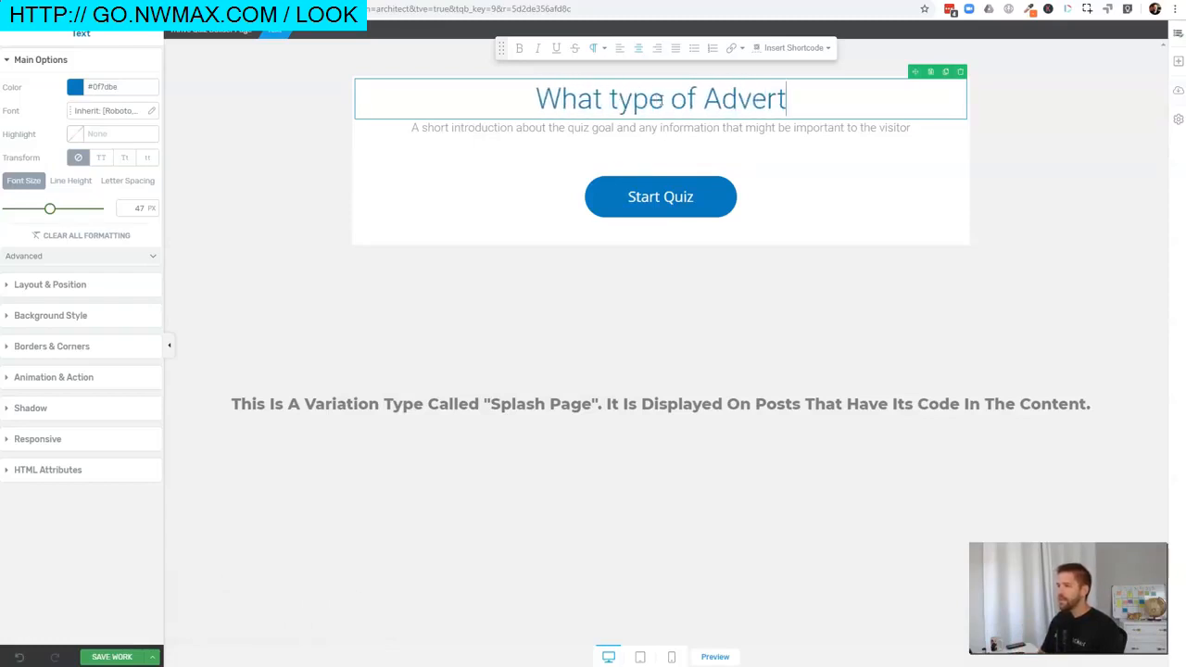
{"action": "left_click", "coordinate": [913, 224]}
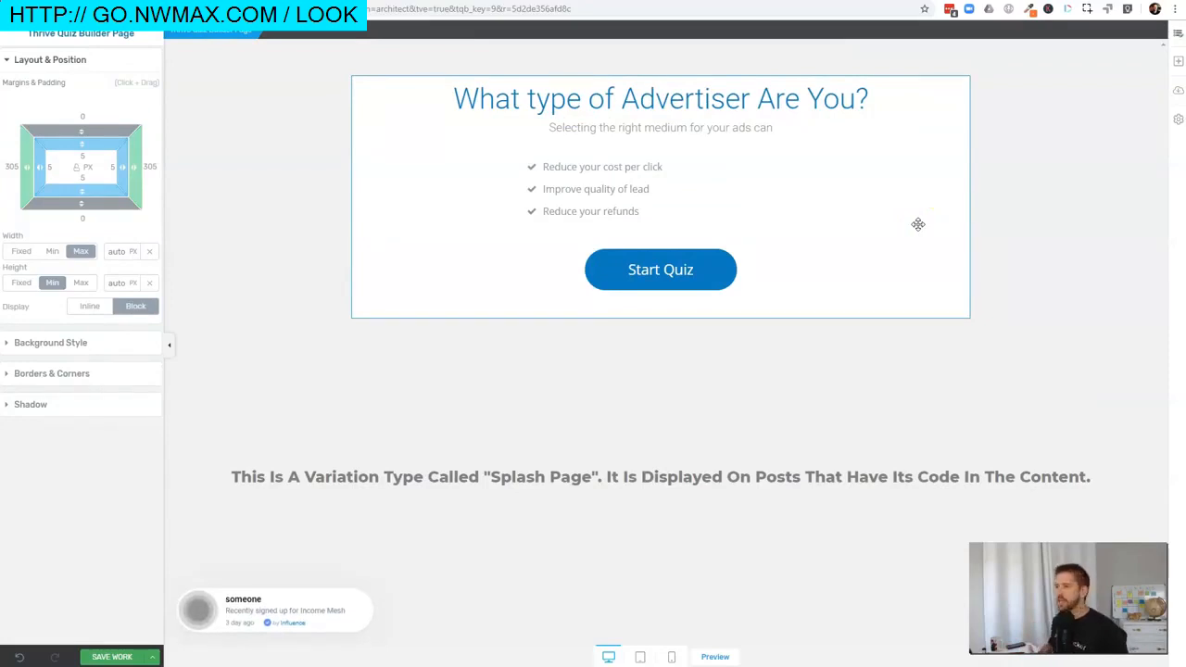
Narrow the three-item checkmark list so its text sits more centrally under the subtitle
{"action": "left_click", "coordinate": [683, 127]}
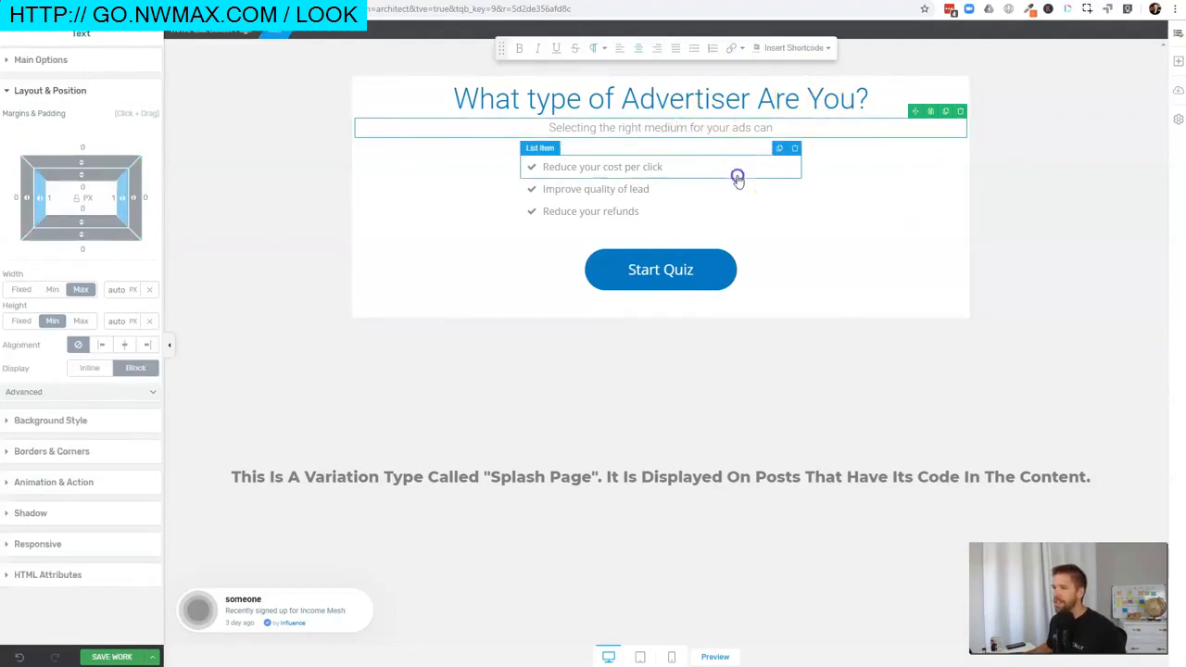
{"action": "left_click", "coordinate": [737, 177]}
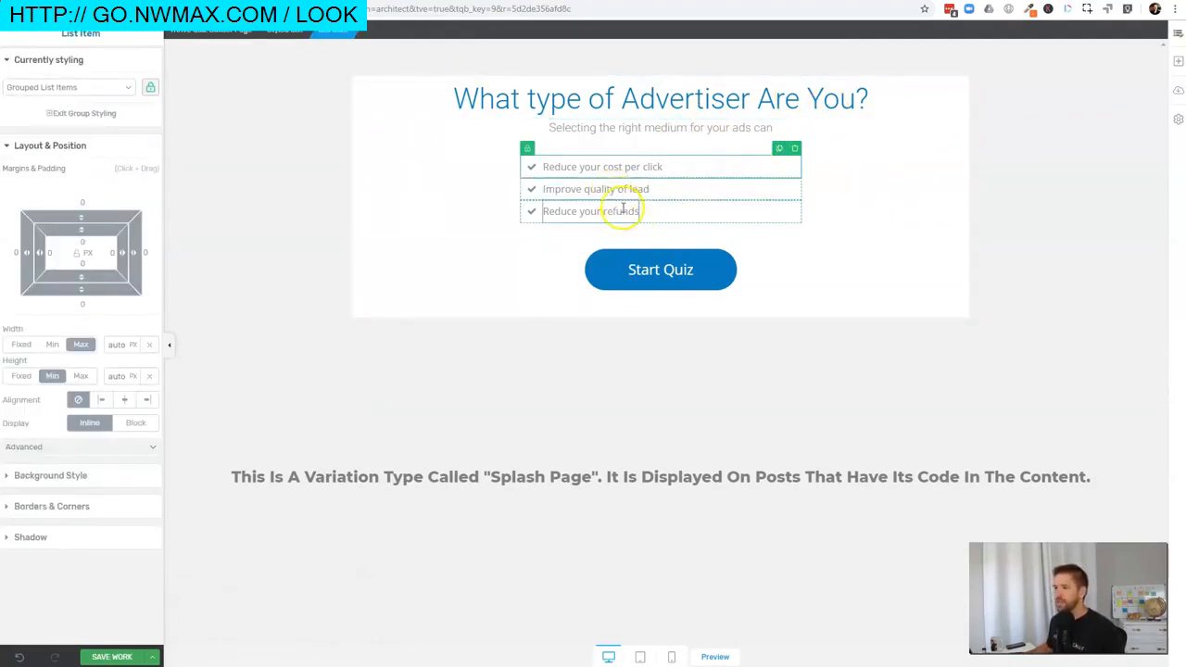
{"action": "left_click", "coordinate": [680, 190]}
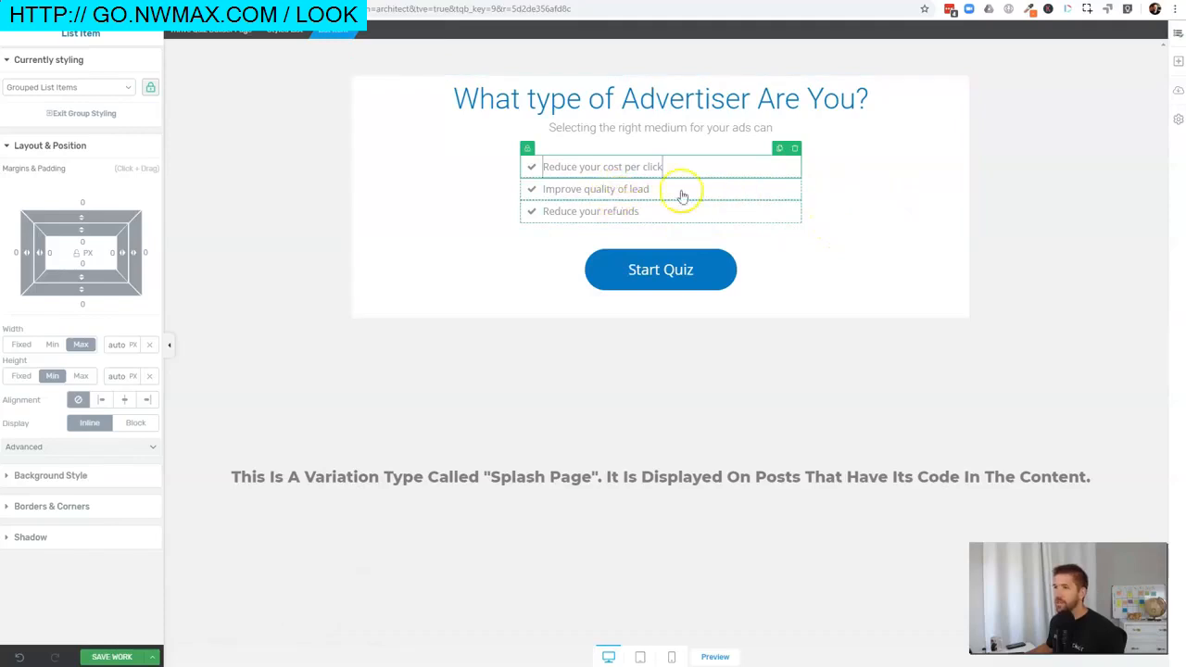
{"action": "left_click_drag", "start_coordinate": [115, 320], "coordinate": [110, 410]}
{"action": "left_click", "coordinate": [692, 389]}
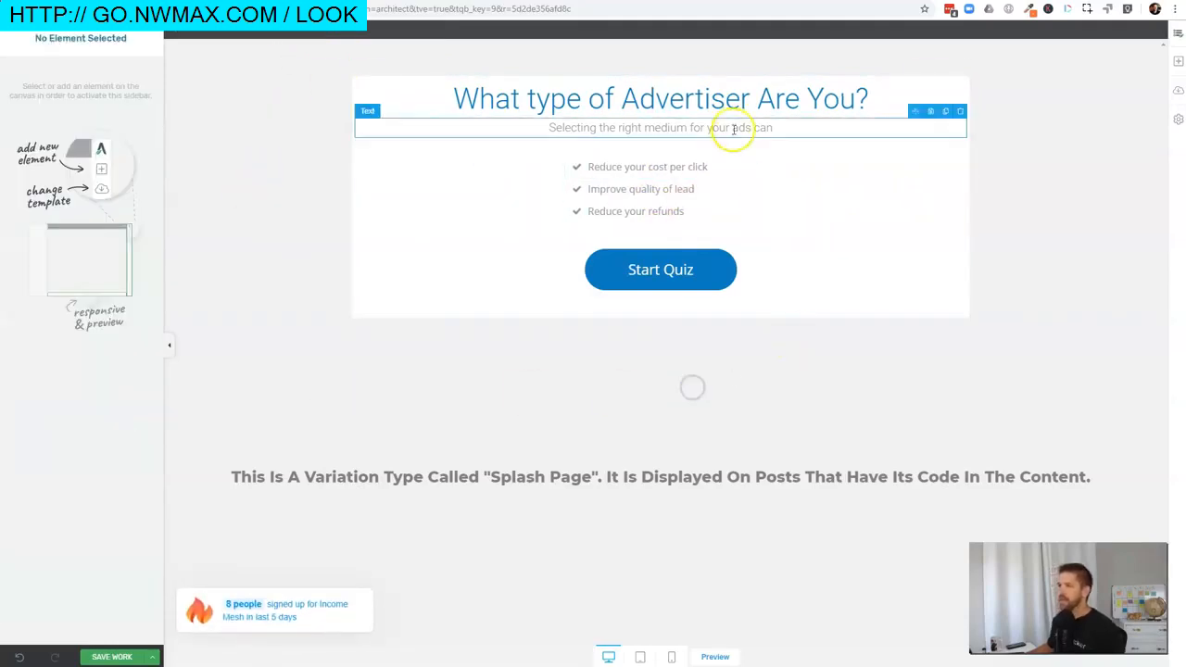
Save the splash page, exit its editor and return to the Bucket Segmentation quiz overview
{"action": "left_click", "coordinate": [727, 274]}
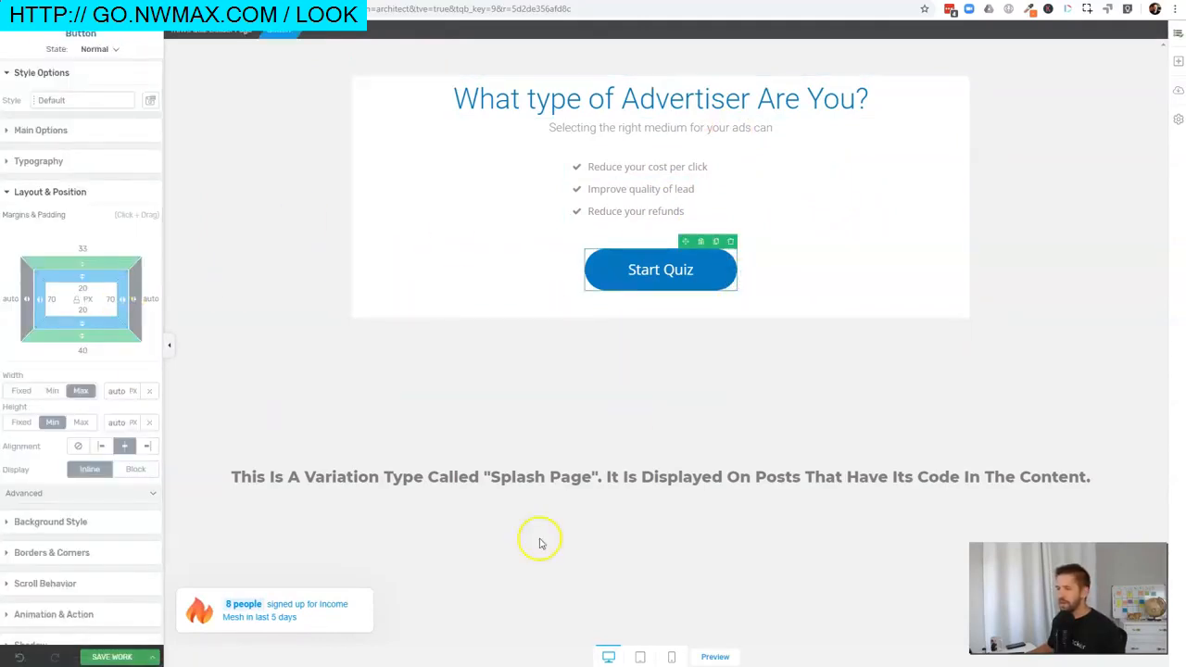
{"action": "left_click", "coordinate": [152, 659]}
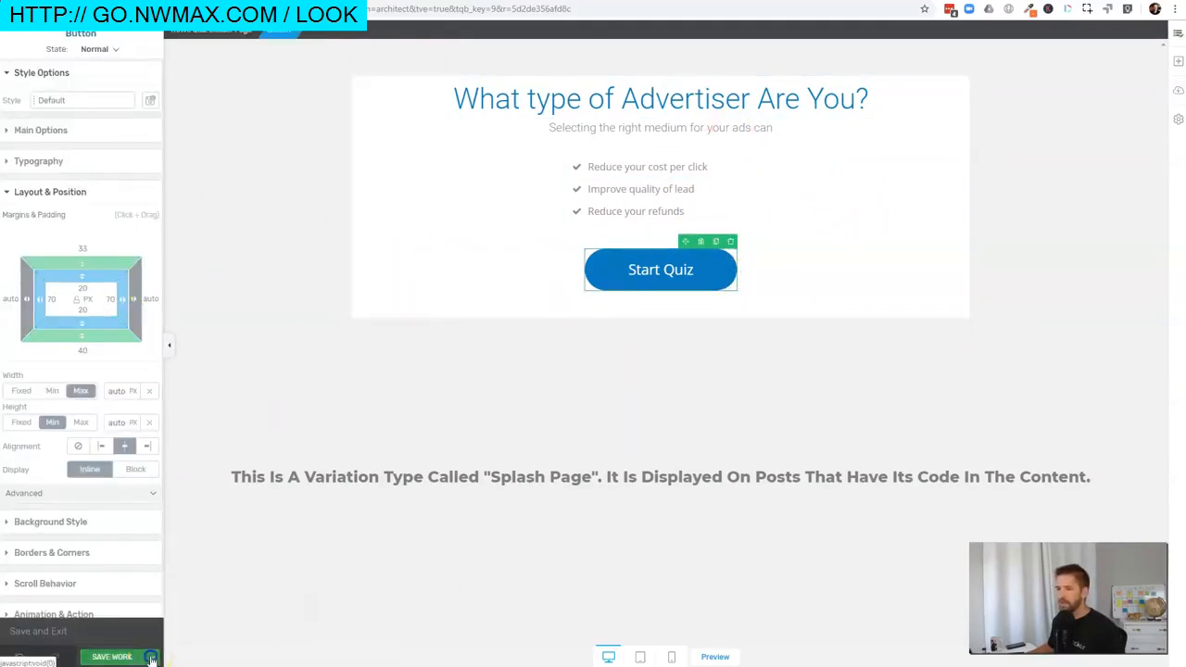
{"action": "left_click", "coordinate": [62, 636]}
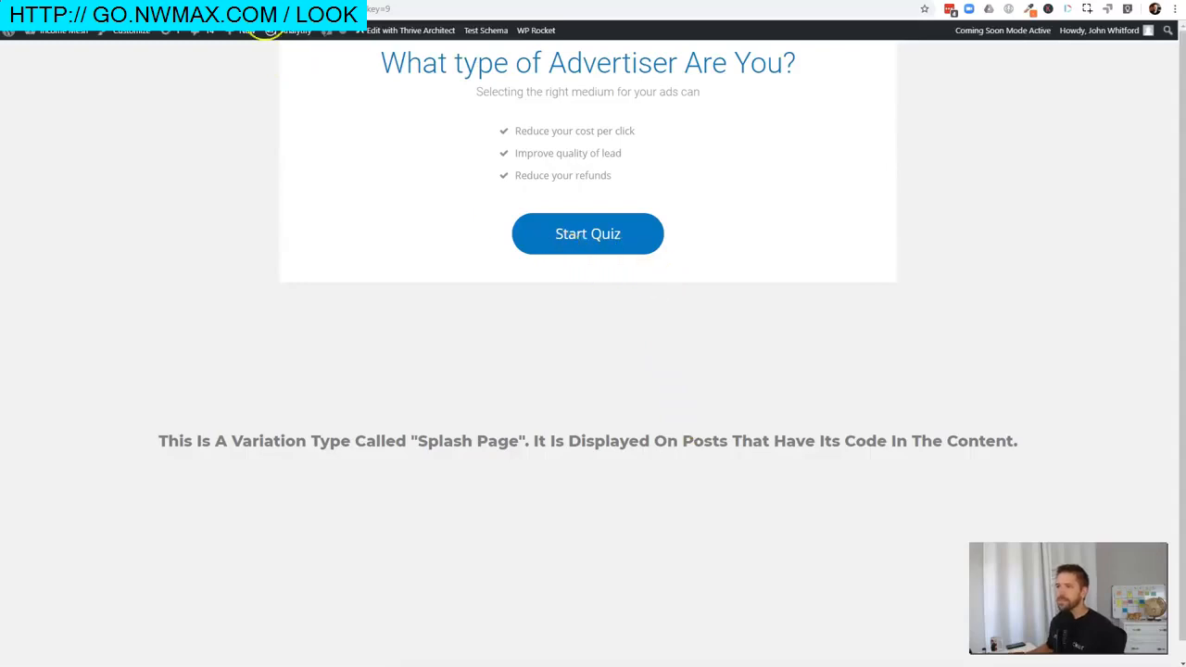
{"action": "left_click", "coordinate": [264, 2]}
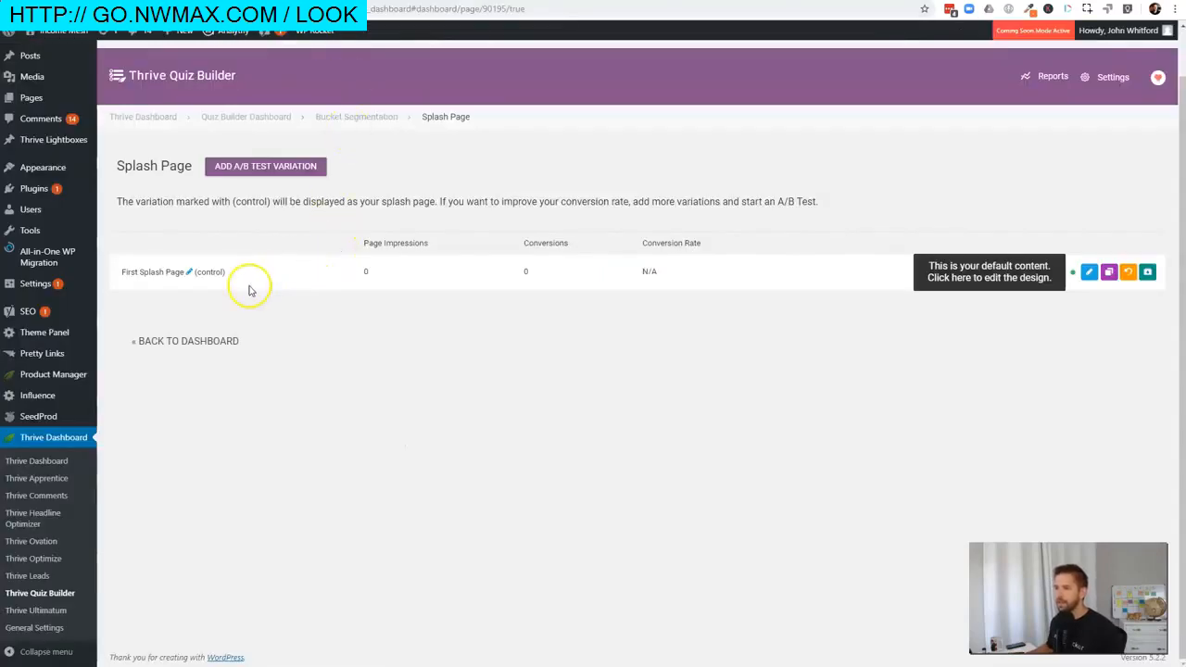
{"action": "left_click", "coordinate": [385, 126]}
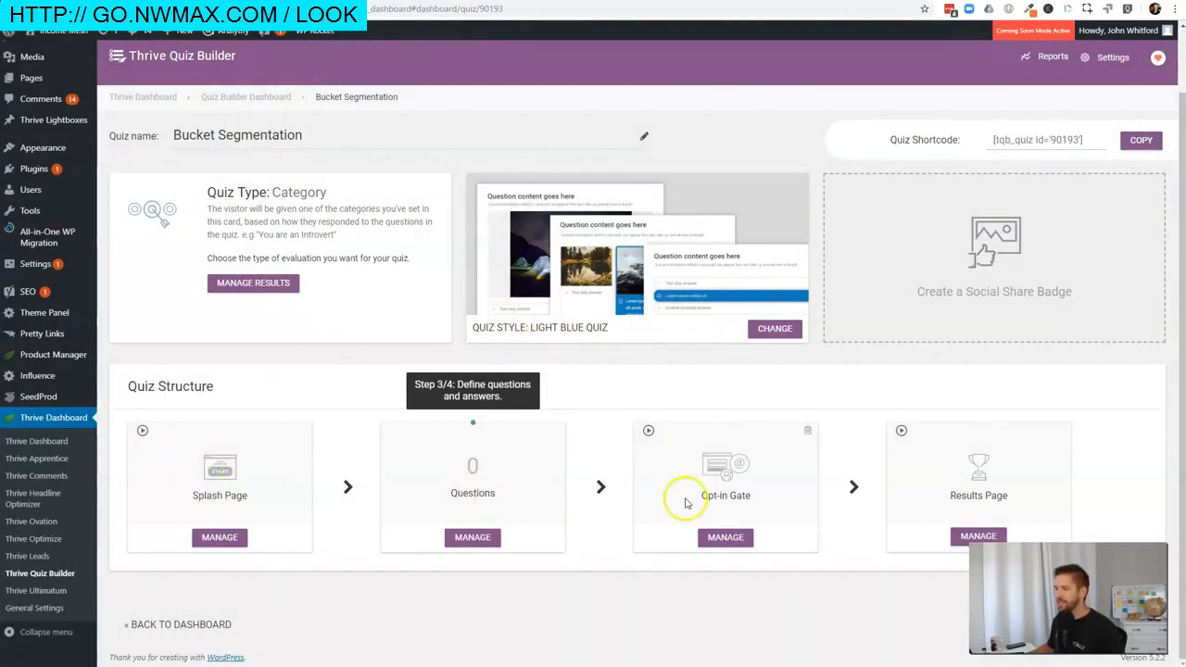
{"action": "left_click_drag", "start_coordinate": [706, 498], "coordinate": [764, 507]}
{"action": "left_click", "coordinate": [764, 506]}
{"action": "left_click_drag", "start_coordinate": [951, 493], "coordinate": [1022, 497]}
{"action": "left_click", "coordinate": [1024, 498]}
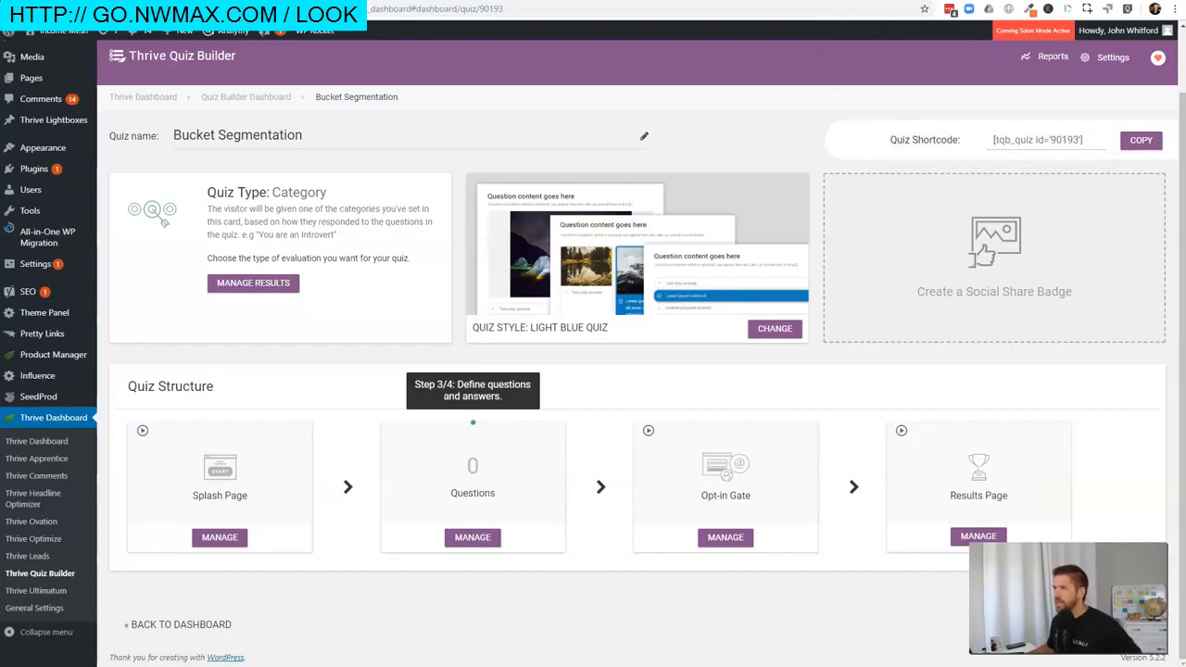
{"action": "left_click", "coordinate": [769, 2]}
{"action": "left_click", "coordinate": [184, 298]}
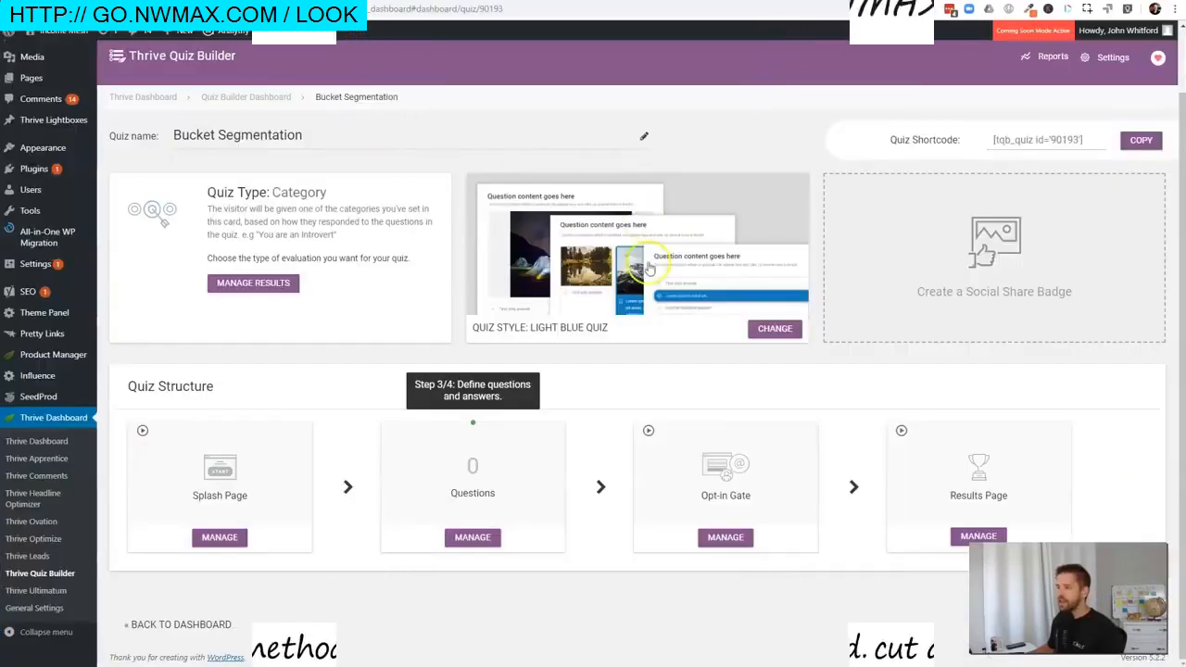
Open the quiz's question manager and add a Multiple Choice with Buttons question reading "How Old Is Your Audience?"
{"action": "left_click", "coordinate": [464, 544]}
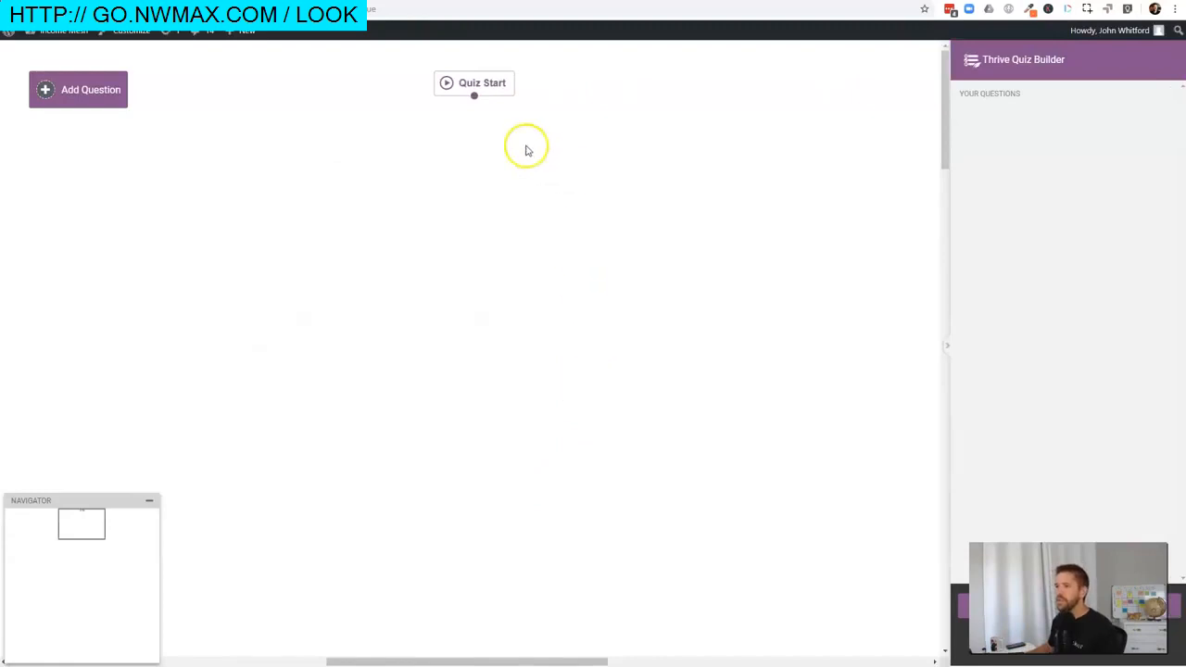
{"action": "left_click", "coordinate": [90, 88]}
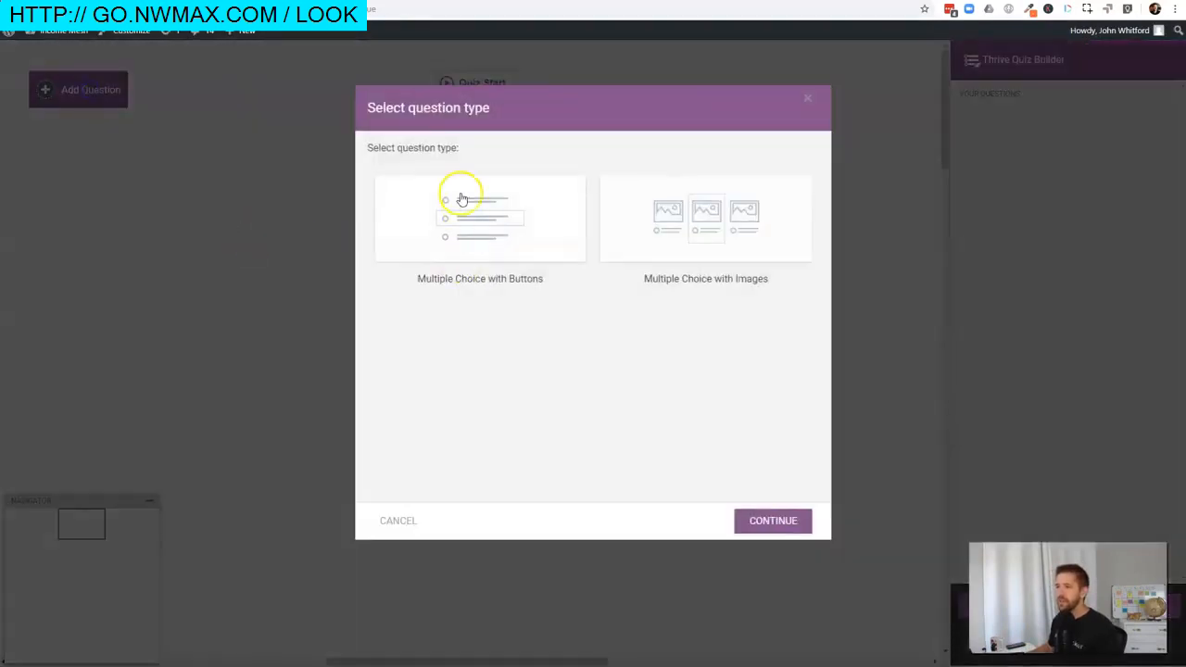
{"action": "left_click", "coordinate": [455, 238]}
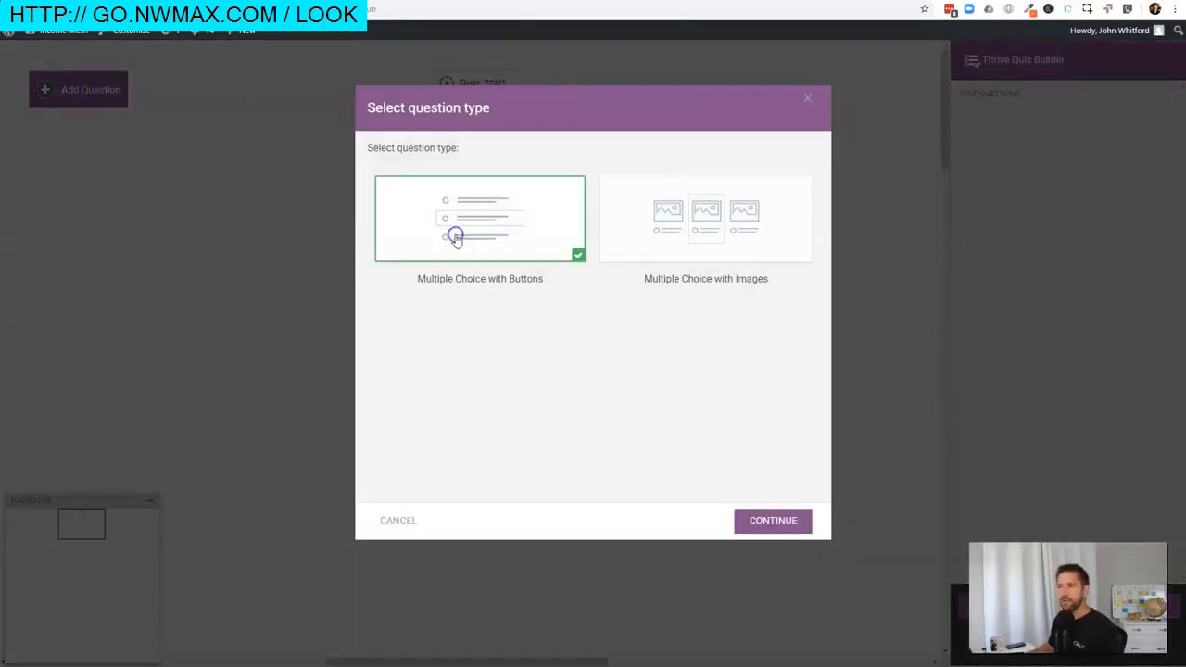
{"action": "left_click", "coordinate": [773, 523]}
{"action": "left_click", "coordinate": [441, 171]}
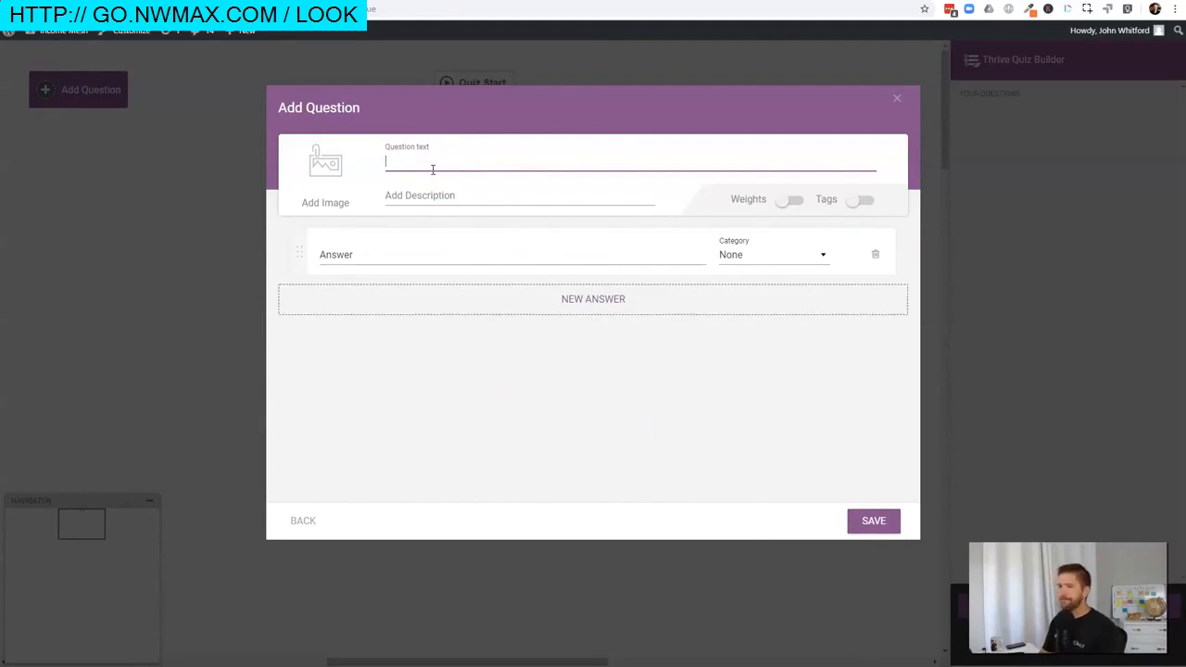
{"action": "type", "text": "How Old Is Your Audience?"}
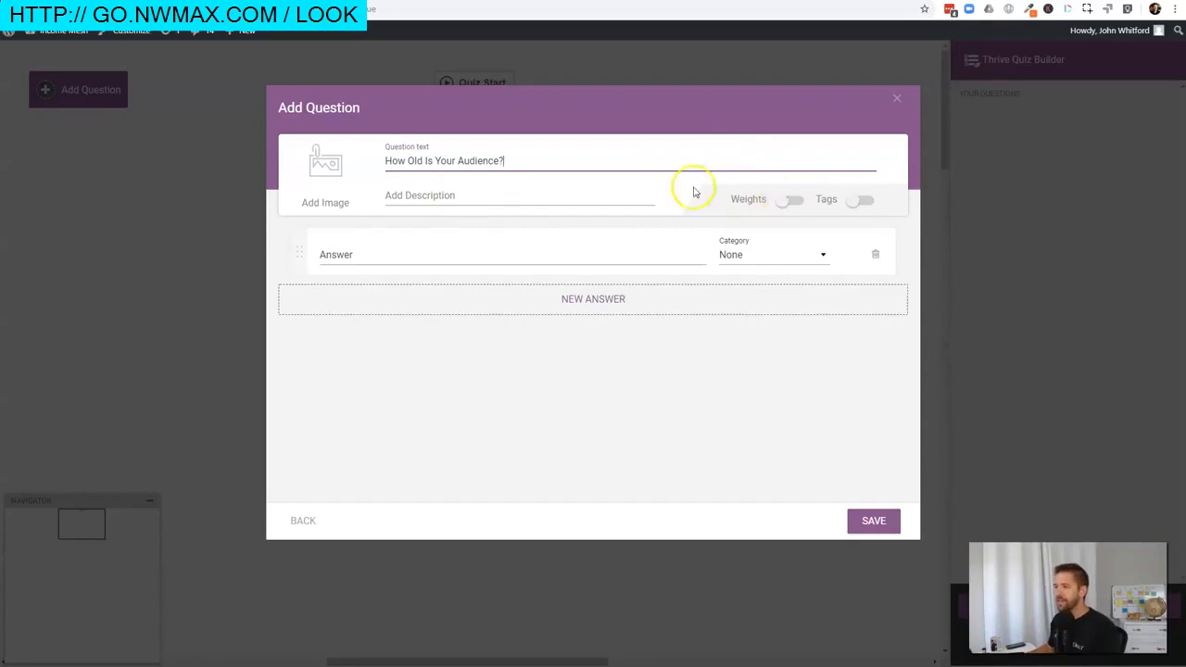
Give the audience age question three answers: "18-30", "30-40" and "40+"
{"action": "left_click", "coordinate": [359, 253]}
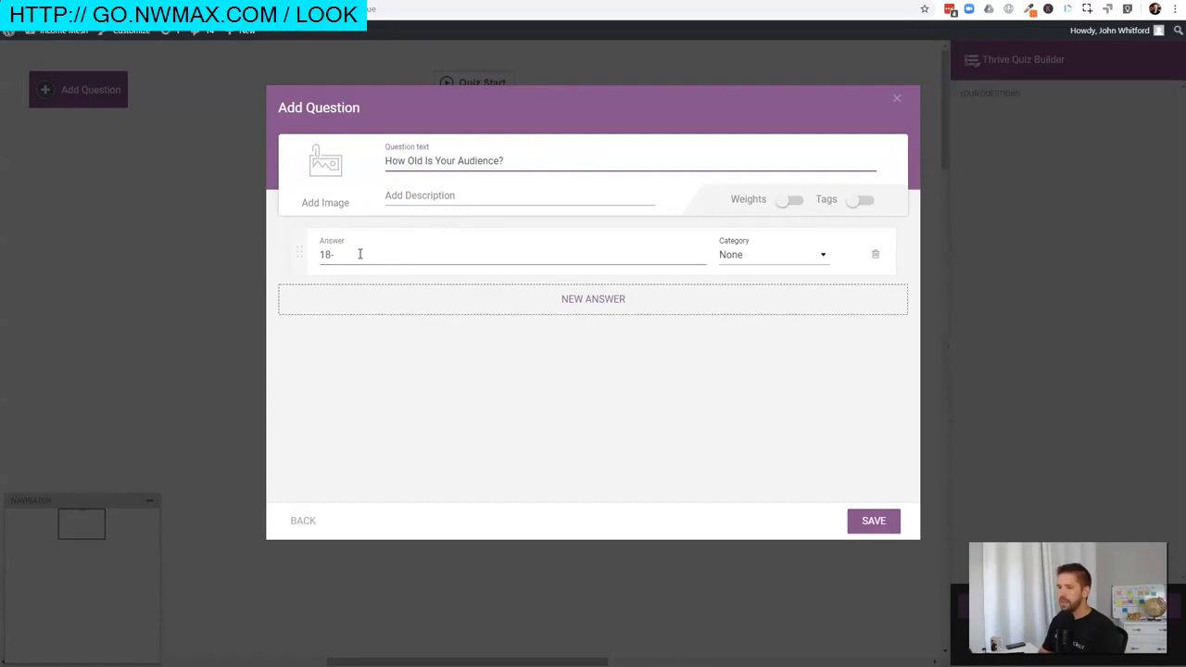
{"action": "left_click", "coordinate": [587, 297]}
{"action": "left_click", "coordinate": [401, 306]}
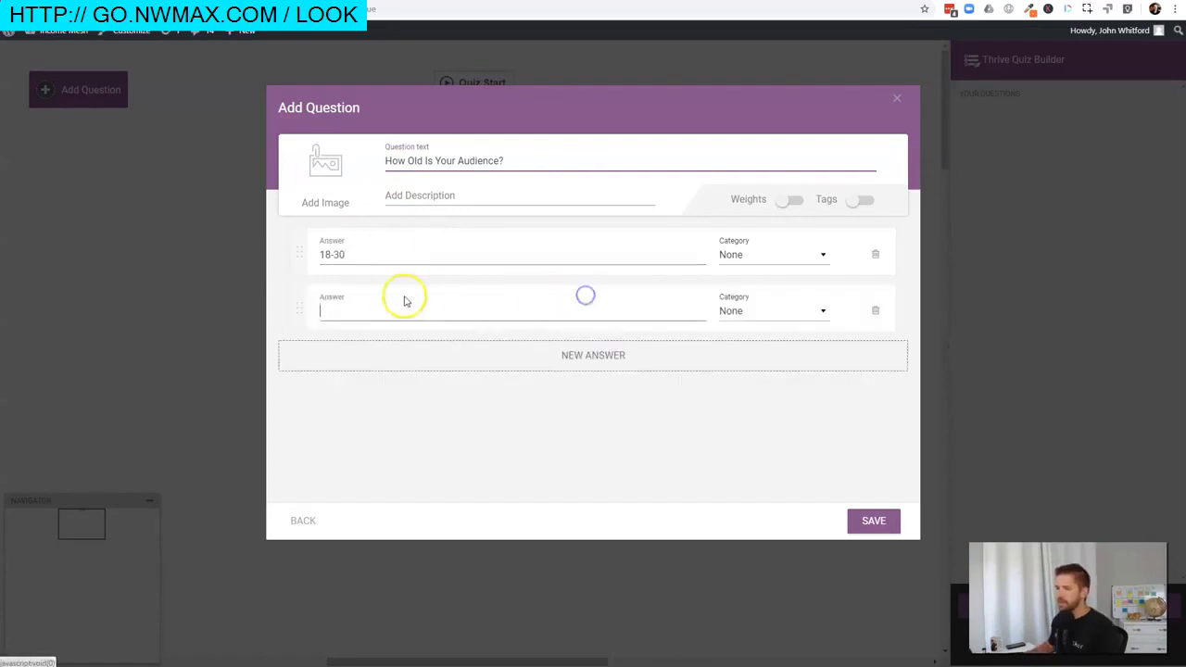
{"action": "type", "text": "30-40"}
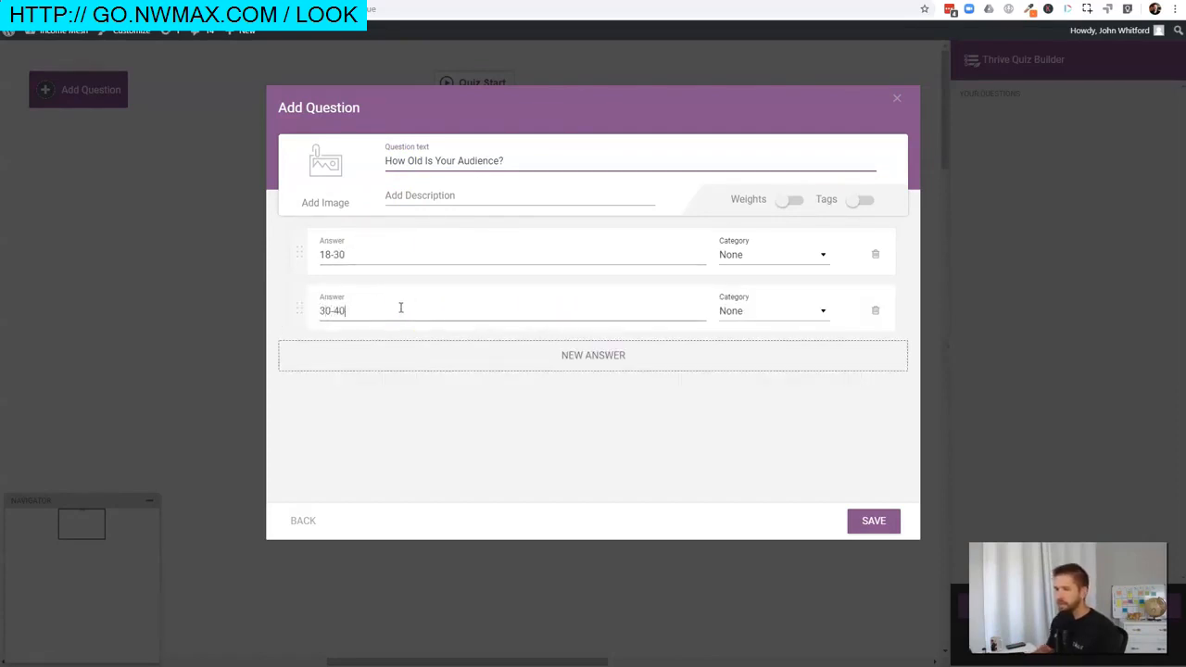
{"action": "left_click", "coordinate": [529, 353]}
{"action": "left_click", "coordinate": [424, 368]}
{"action": "type", "text": "40+"}
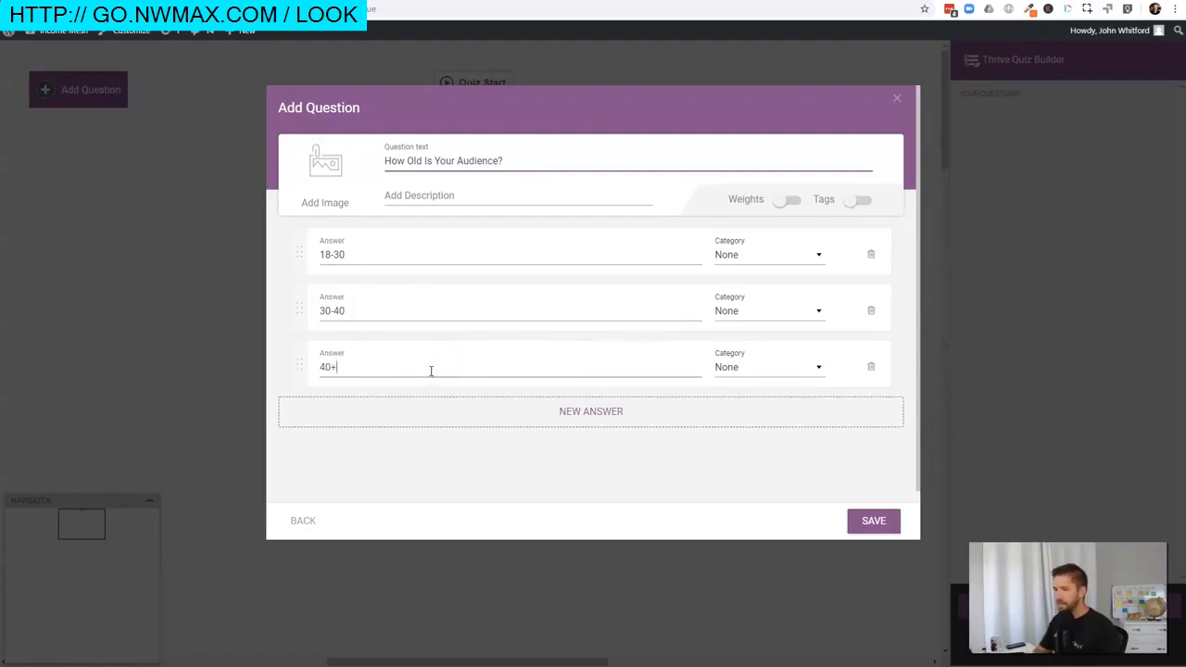
{"action": "left_click", "coordinate": [516, 443]}
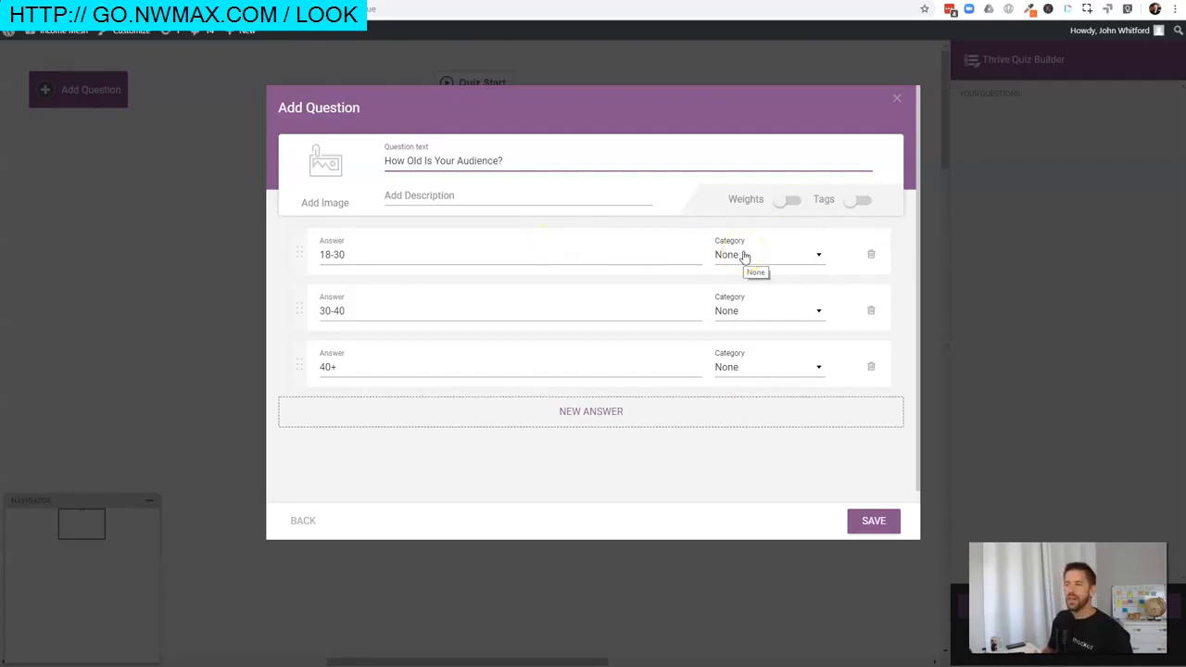
Assign the answer categories: Youtube Ads for 18-30, Facebook Ads for 30-40 and LinkedIn Ads for 40+
{"action": "left_click", "coordinate": [424, 257]}
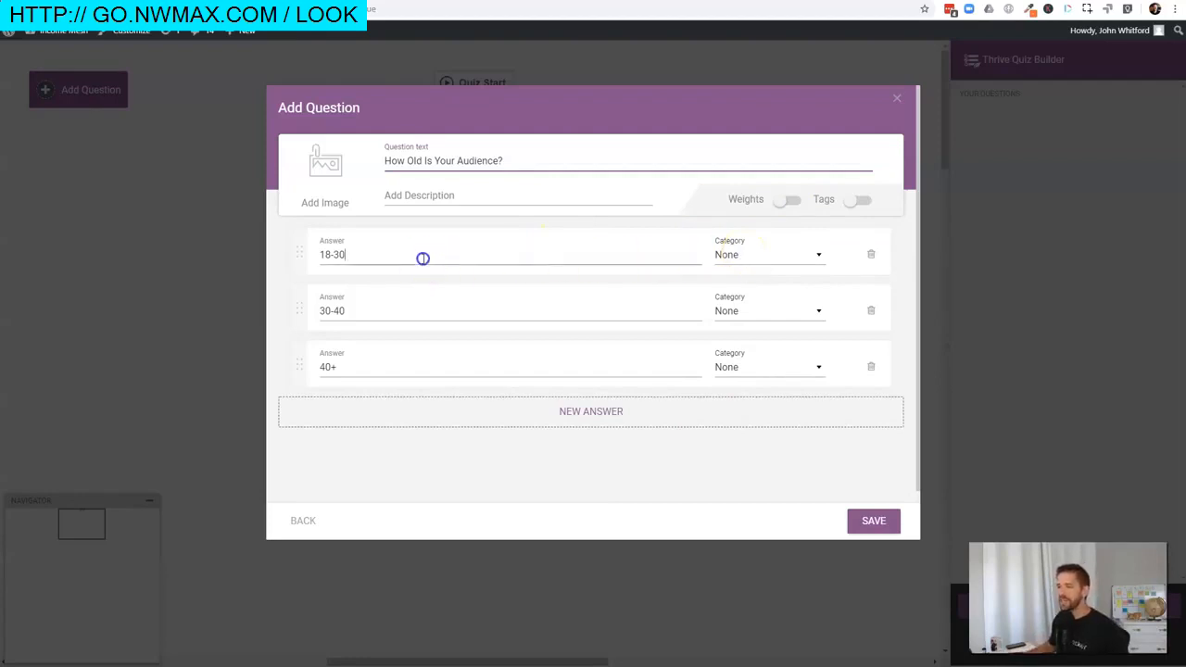
{"action": "left_click", "coordinate": [749, 261]}
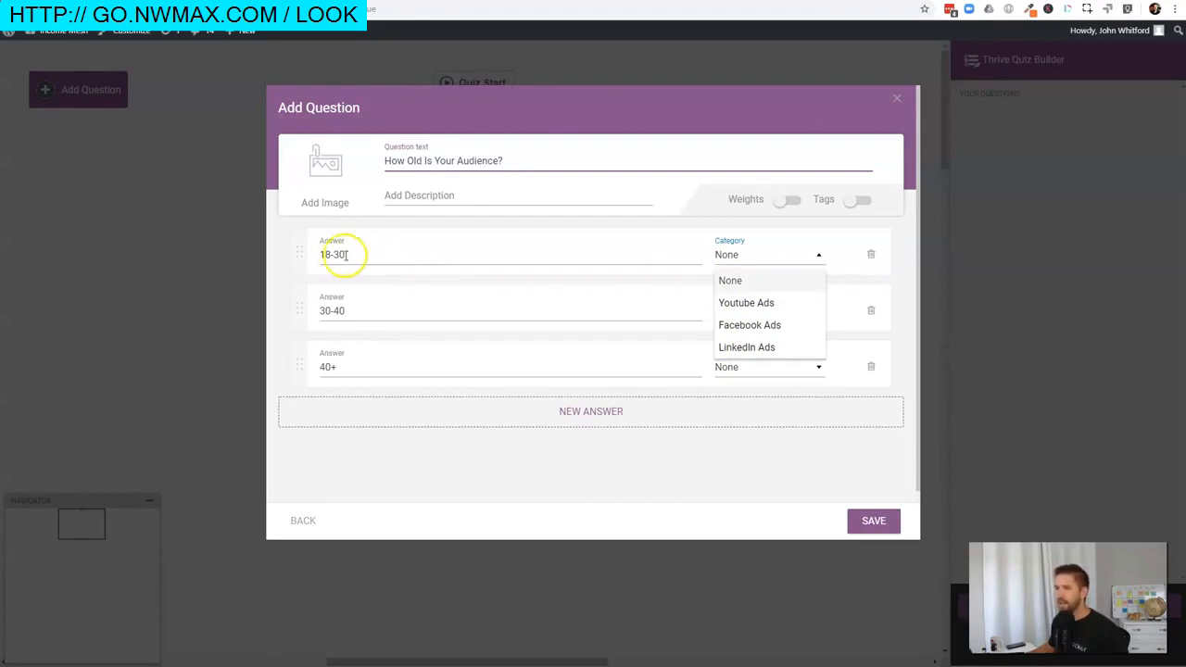
{"action": "left_click", "coordinate": [760, 304]}
{"action": "left_click", "coordinate": [376, 314]}
{"action": "left_click_drag", "start_coordinate": [369, 313], "coordinate": [321, 309]}
{"action": "left_click", "coordinate": [400, 316]}
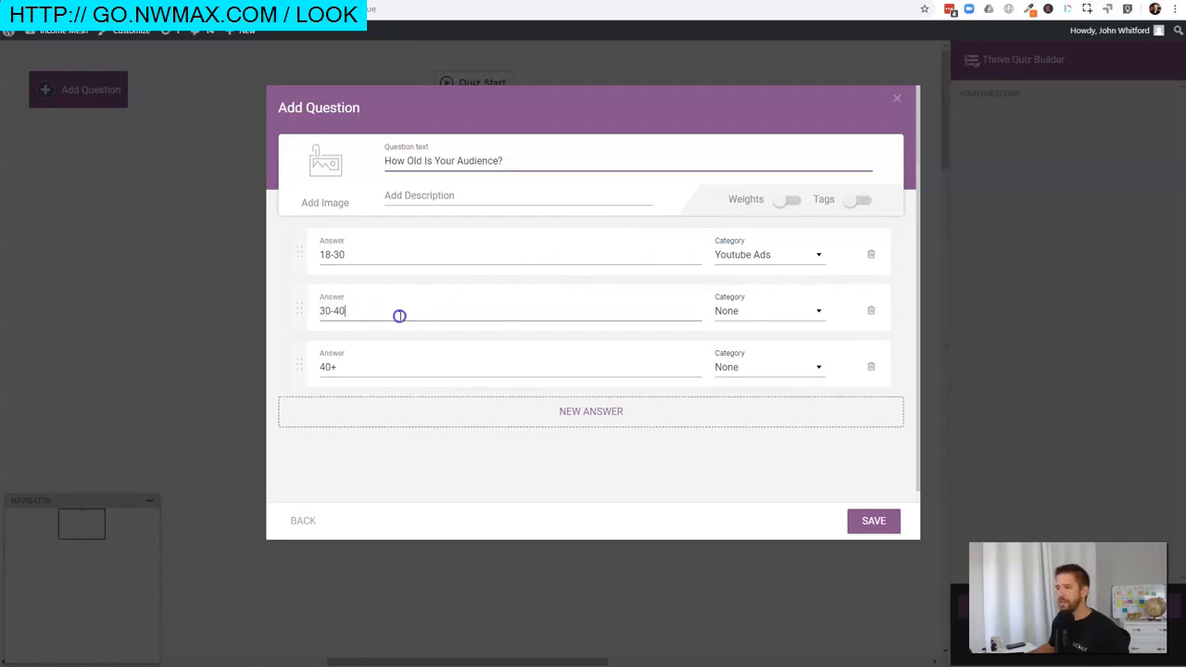
{"action": "left_click", "coordinate": [816, 310]}
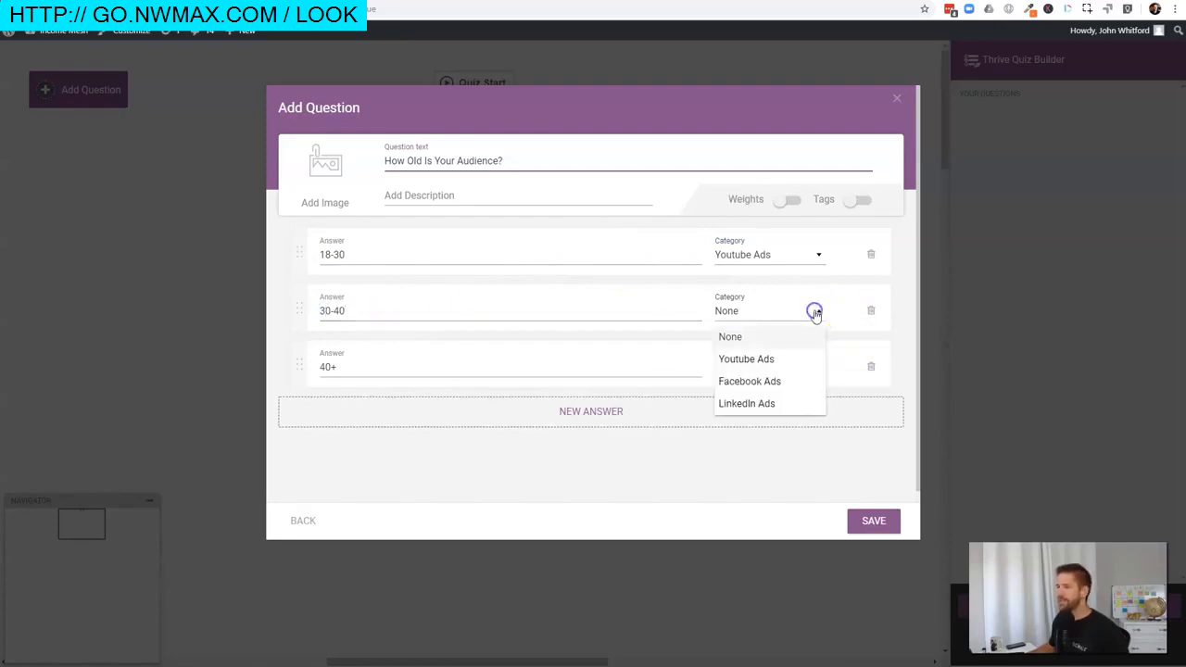
{"action": "left_click", "coordinate": [774, 392]}
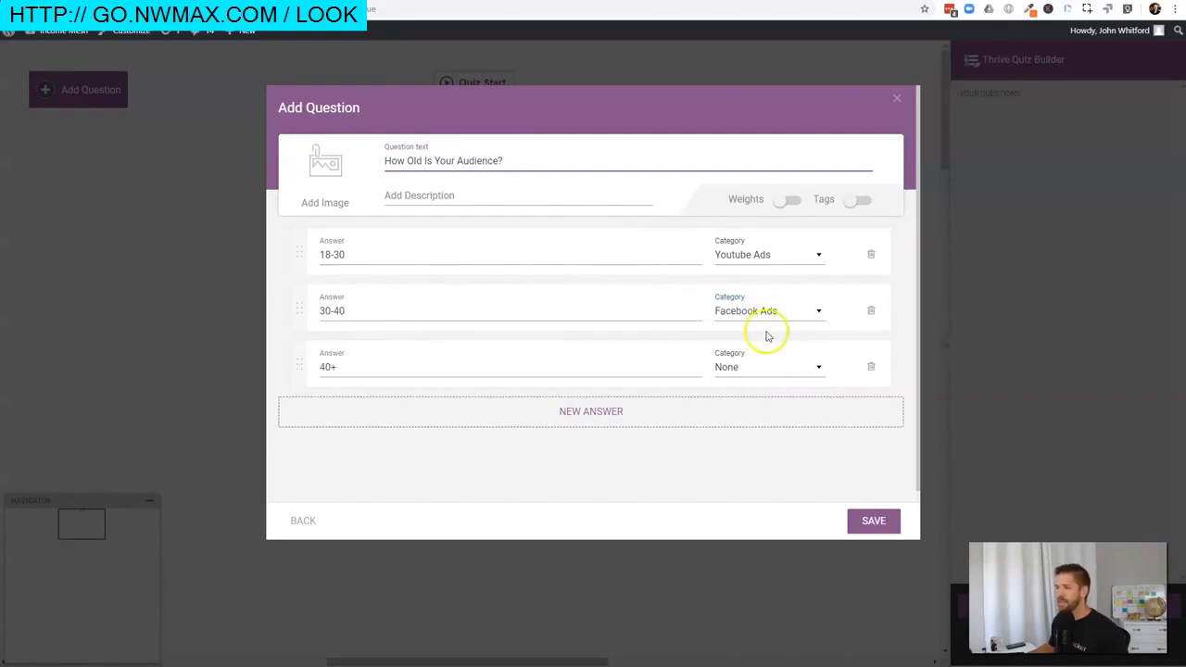
{"action": "left_click", "coordinate": [387, 371]}
{"action": "left_click", "coordinate": [817, 368]}
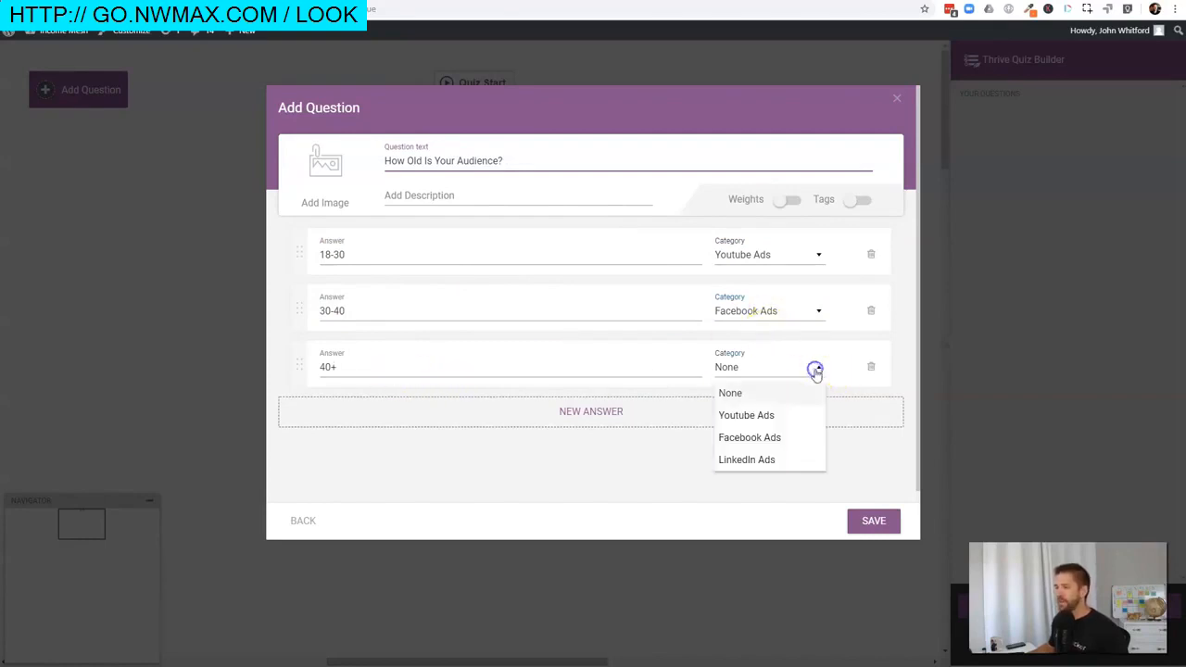
{"action": "left_click", "coordinate": [759, 460]}
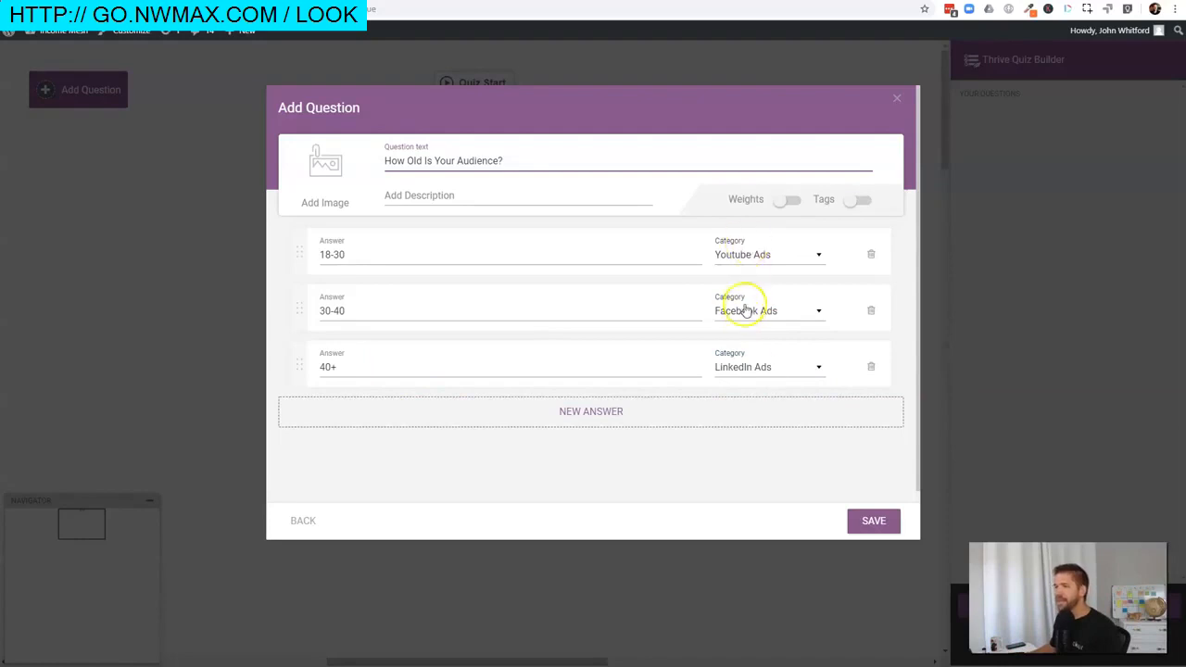
Enable answer weights and try a weight of .5 for the 30-40 answer
{"action": "left_click", "coordinate": [786, 204]}
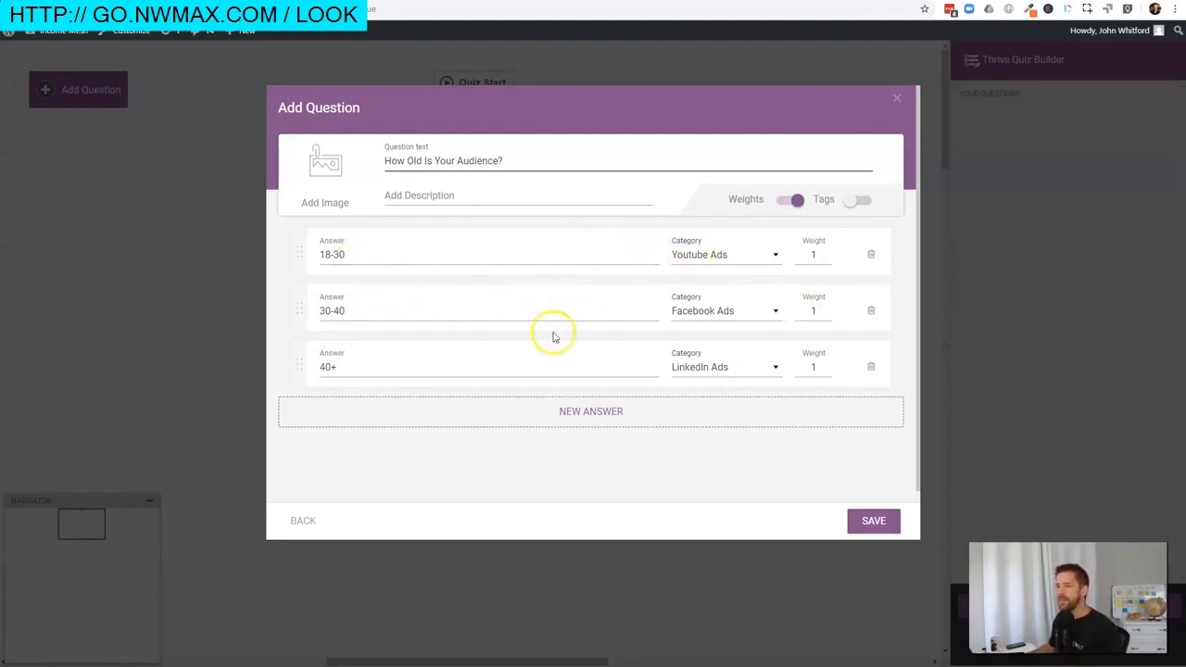
{"action": "double_click", "coordinate": [815, 309]}
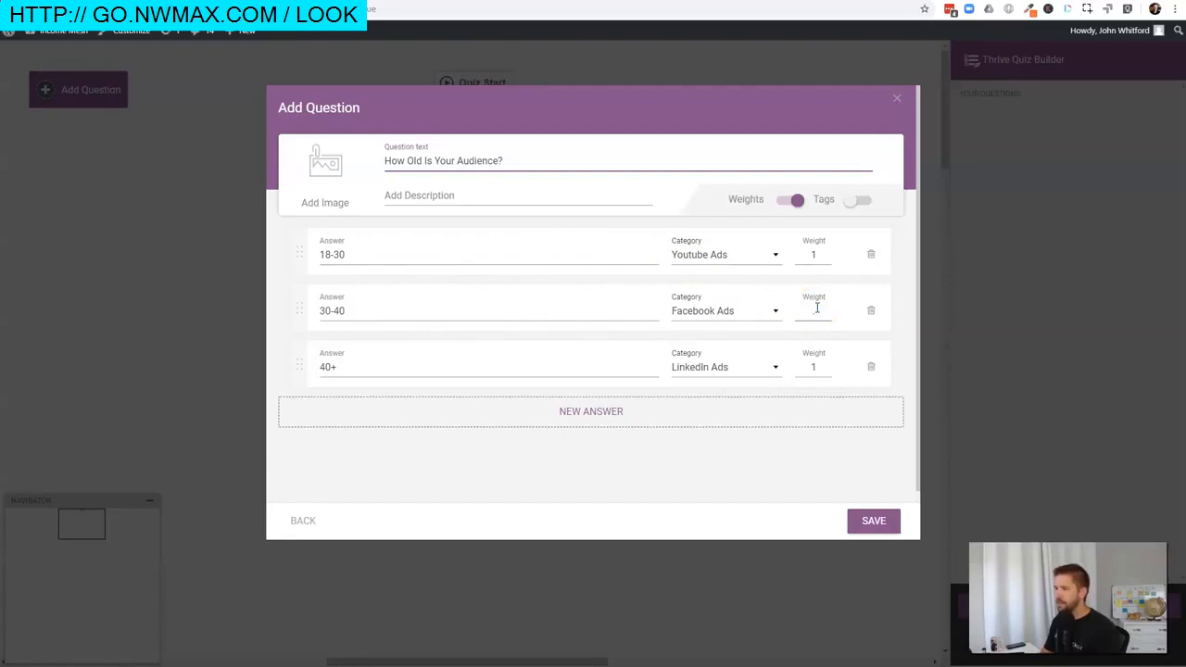
{"action": "type", "text": ".5"}
{"action": "left_click", "coordinate": [755, 331]}
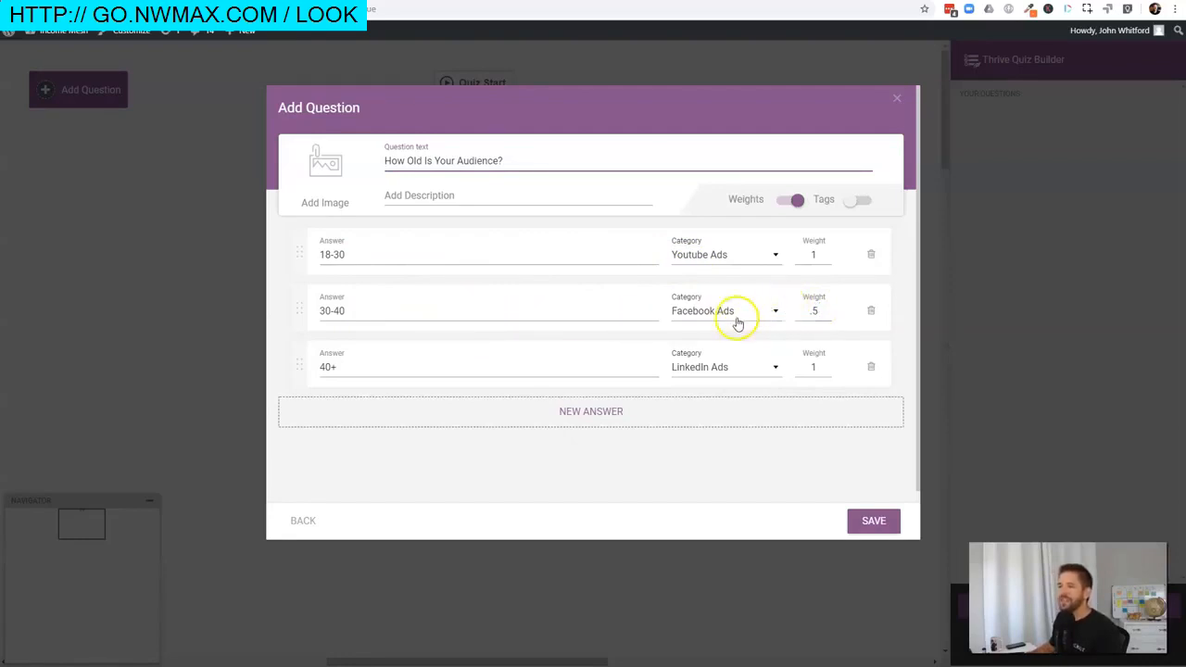
Clear the 30-40 answer's weight and disable answer weights for the question
{"action": "left_click", "coordinate": [816, 310]}
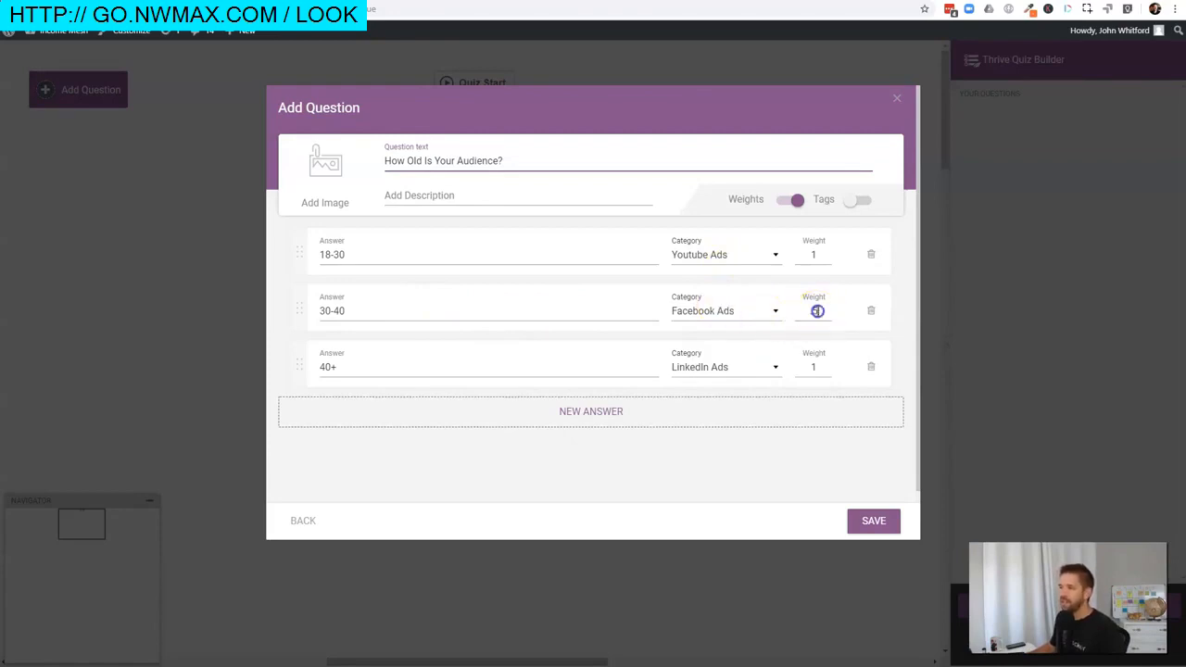
{"action": "left_click", "coordinate": [817, 312]}
{"action": "key", "text": "BackSpace"}
{"action": "key", "text": "BackSpace"}
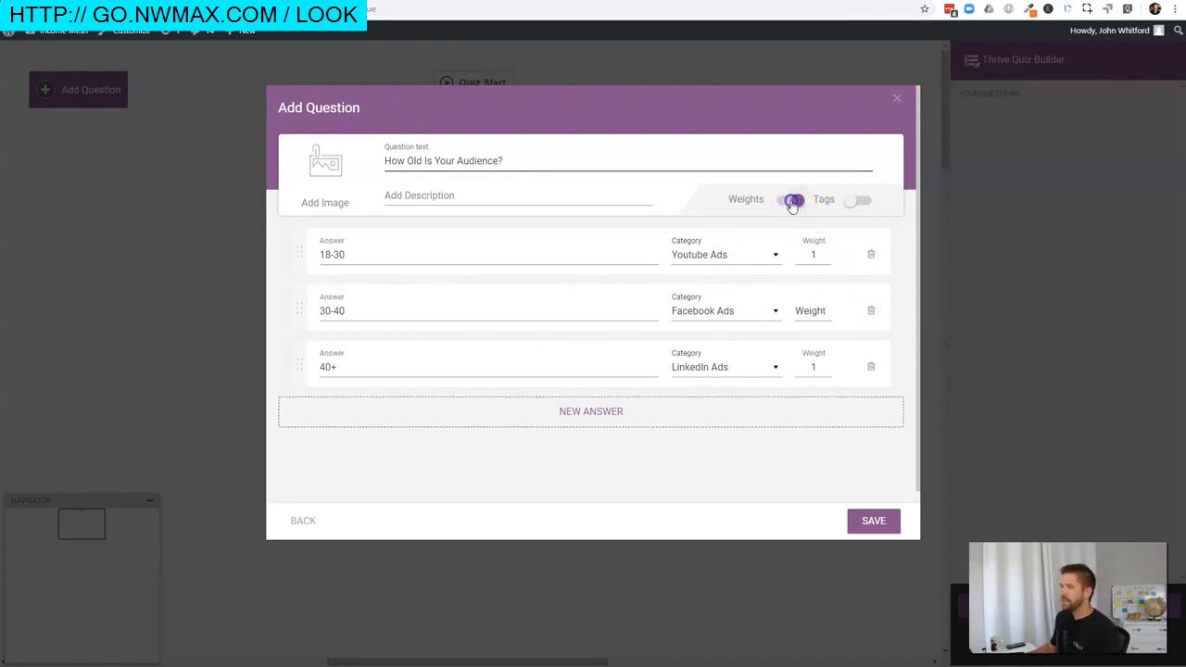
{"action": "left_click", "coordinate": [791, 201]}
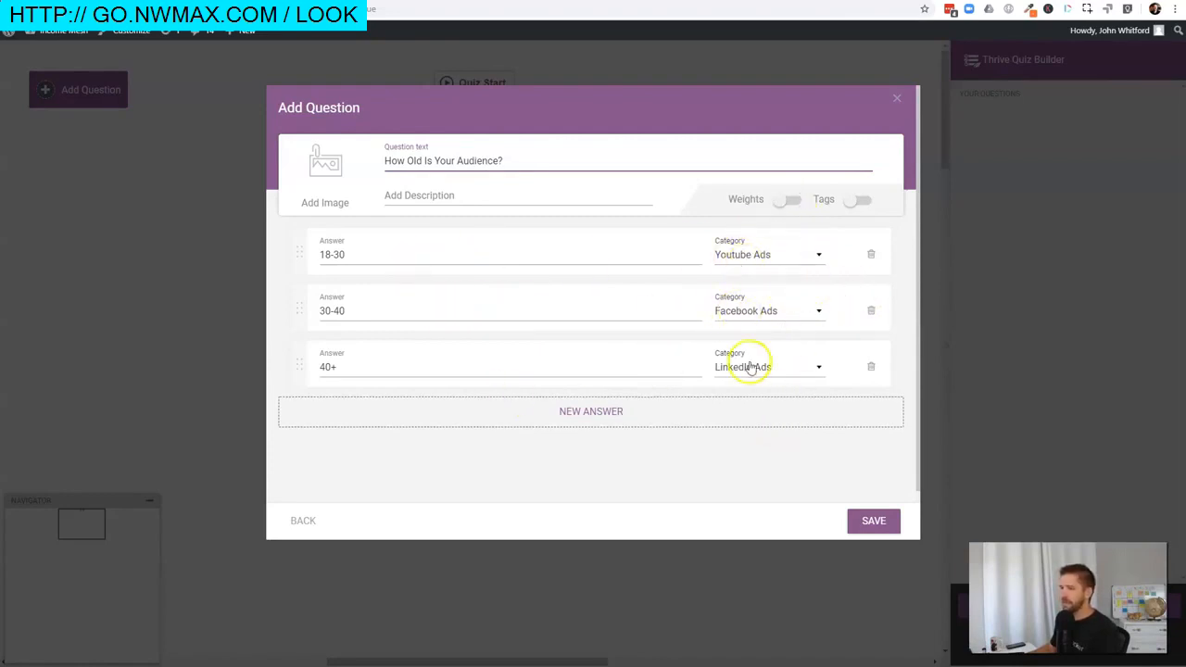
Enable answer tags, try the tag "age-18-30" on the 18-30 answer, and clear and disable the tags again
{"action": "left_click", "coordinate": [852, 202]}
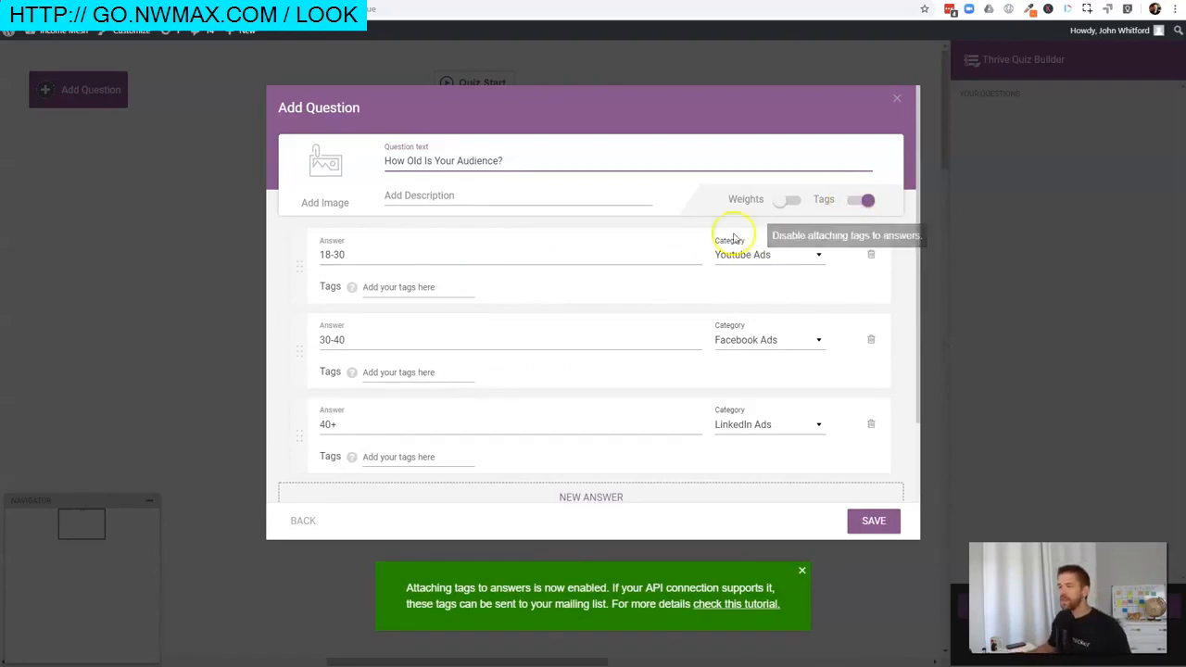
{"action": "left_click", "coordinate": [432, 289]}
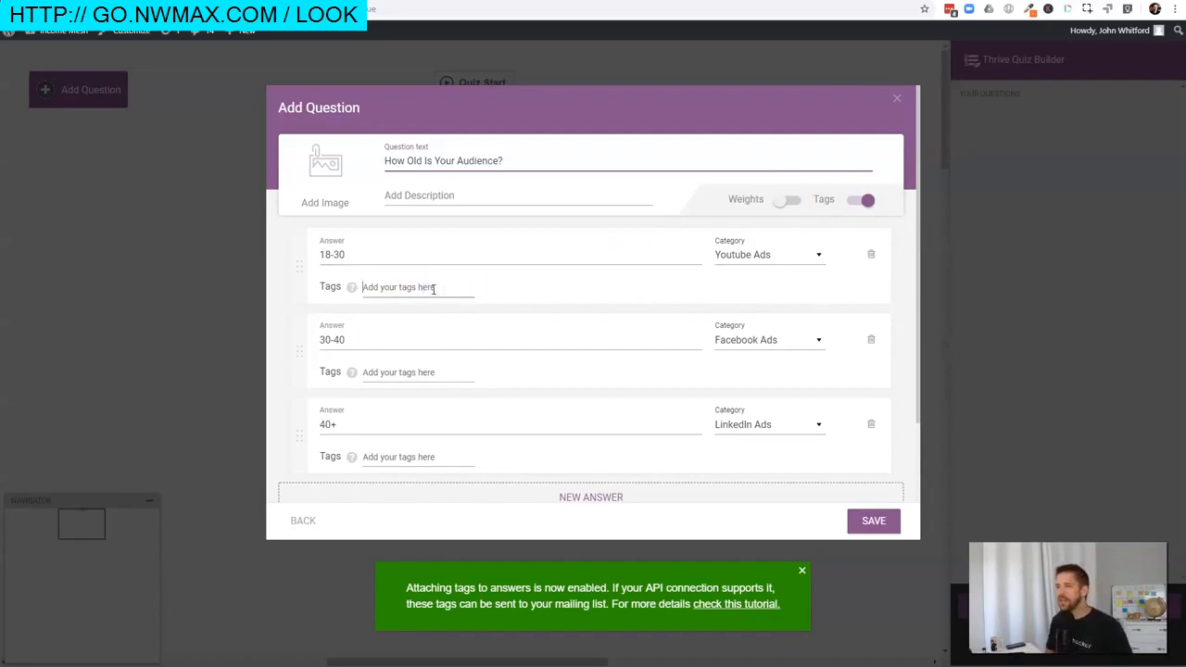
{"action": "left_click", "coordinate": [384, 260]}
{"action": "left_click", "coordinate": [436, 291]}
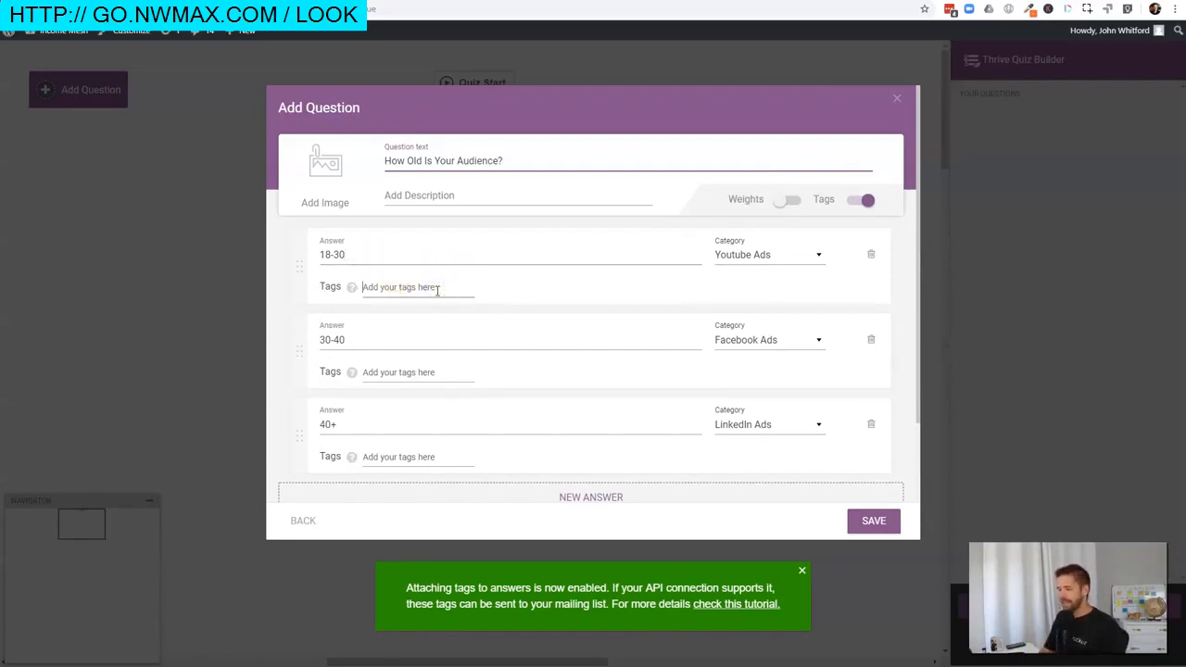
{"action": "type", "text": "age-18-30"}
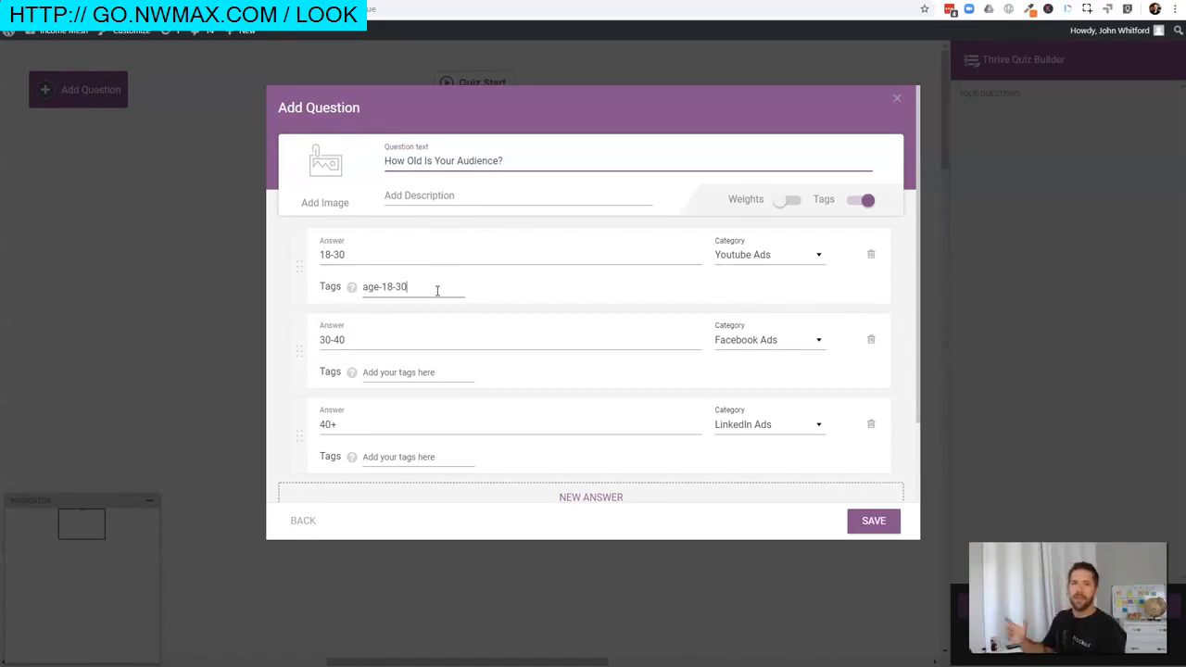
{"action": "key", "text": "ctrl+a"}
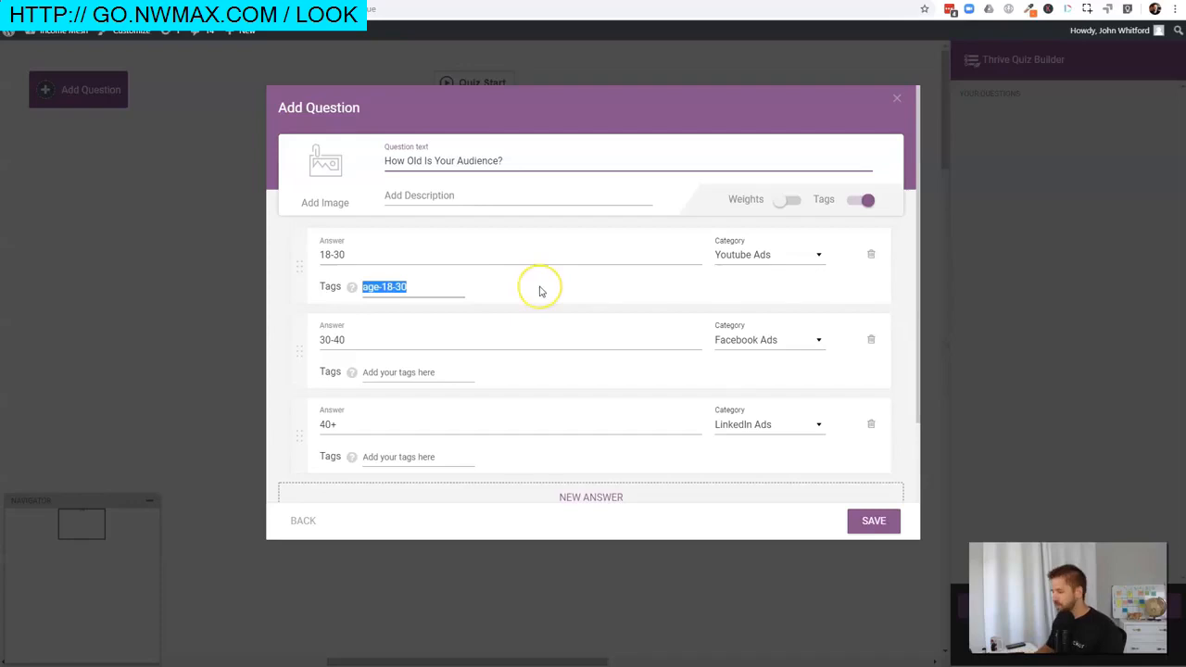
{"action": "key", "text": "BackSpace"}
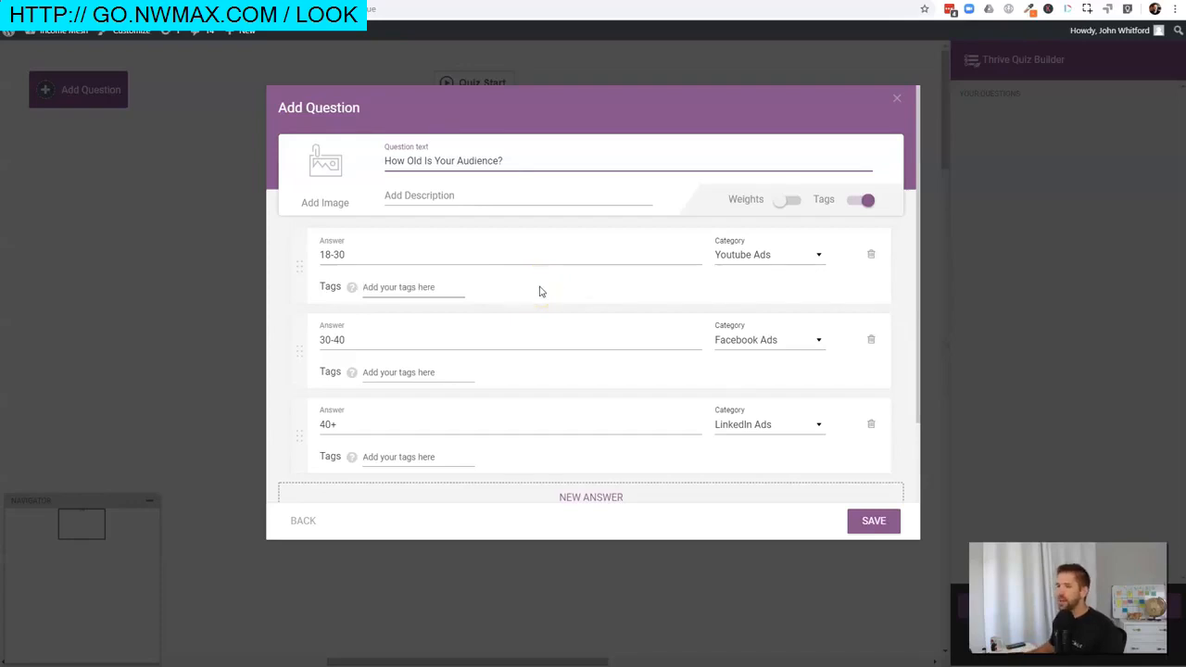
{"action": "left_click", "coordinate": [863, 200]}
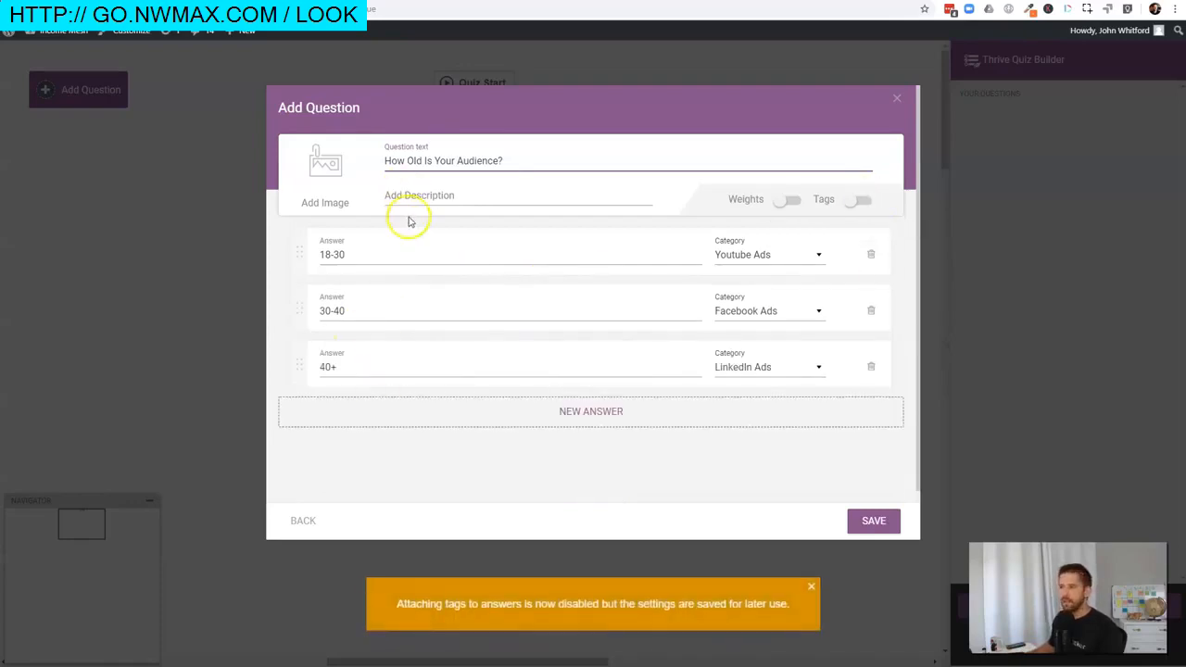
Save the "How Old Is Your Audience?" question to the quiz
{"action": "left_click", "coordinate": [874, 523]}
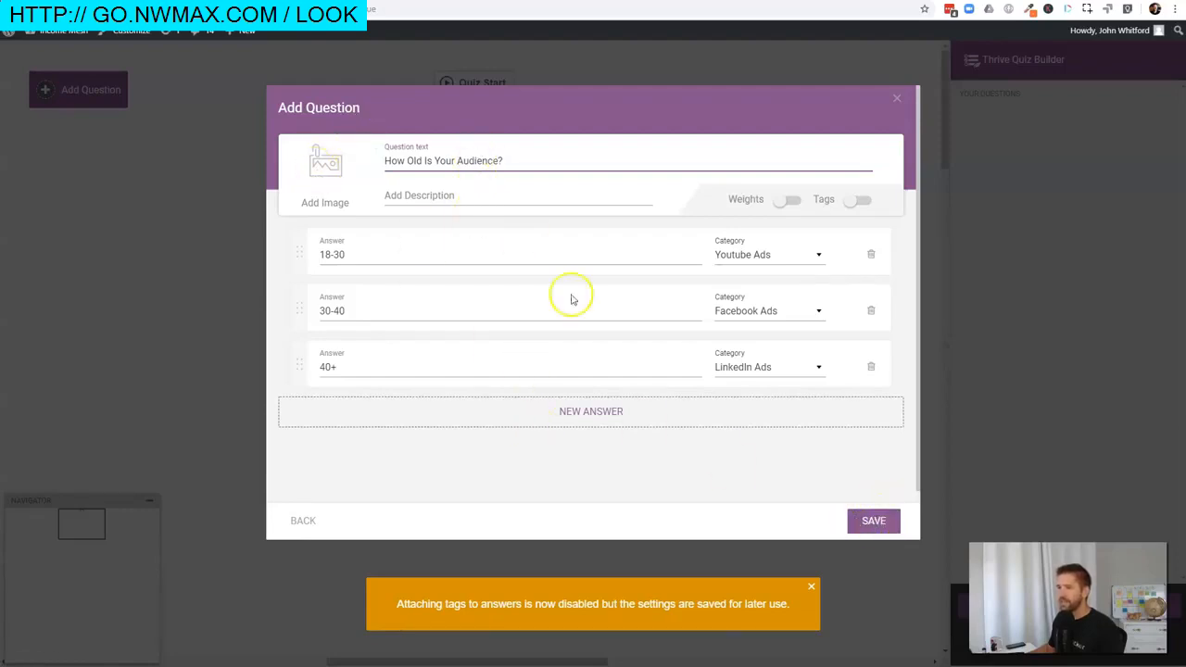
{"action": "left_click", "coordinate": [868, 524]}
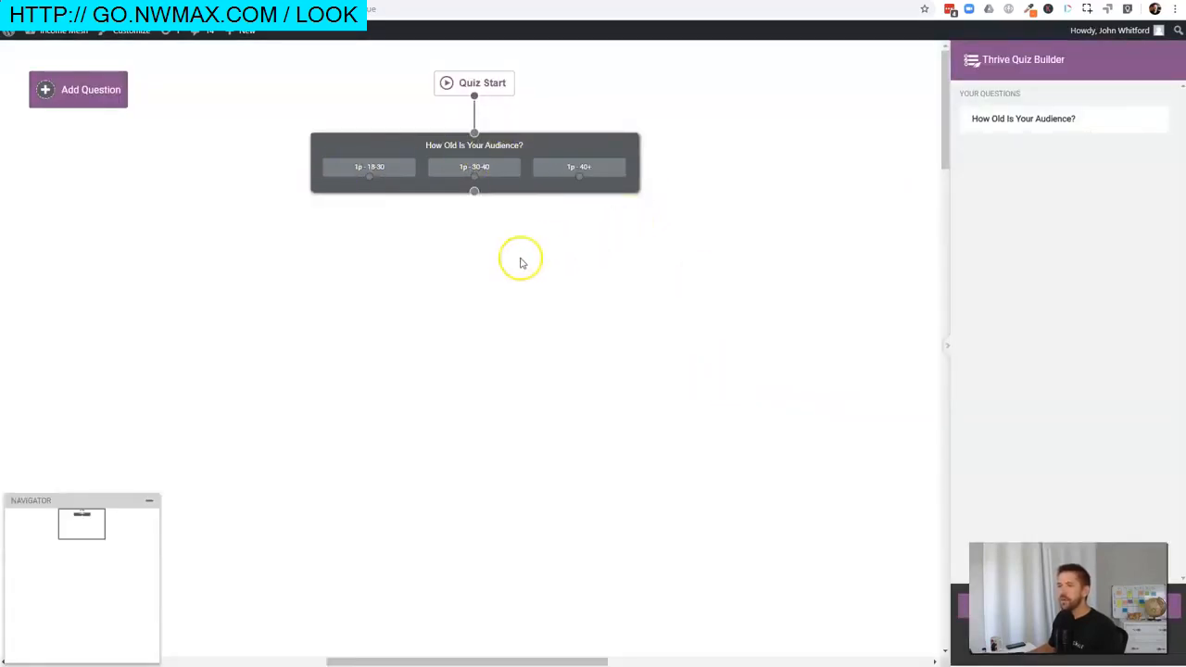
{"action": "left_click", "coordinate": [65, 96]}
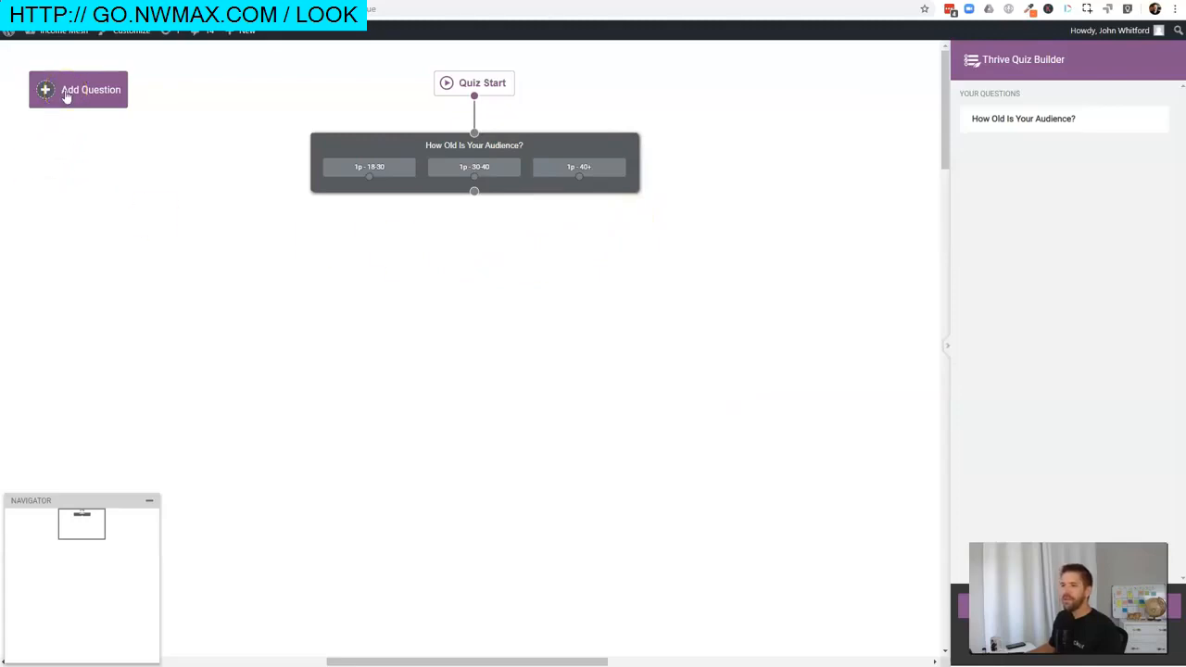
{"action": "left_click", "coordinate": [66, 96]}
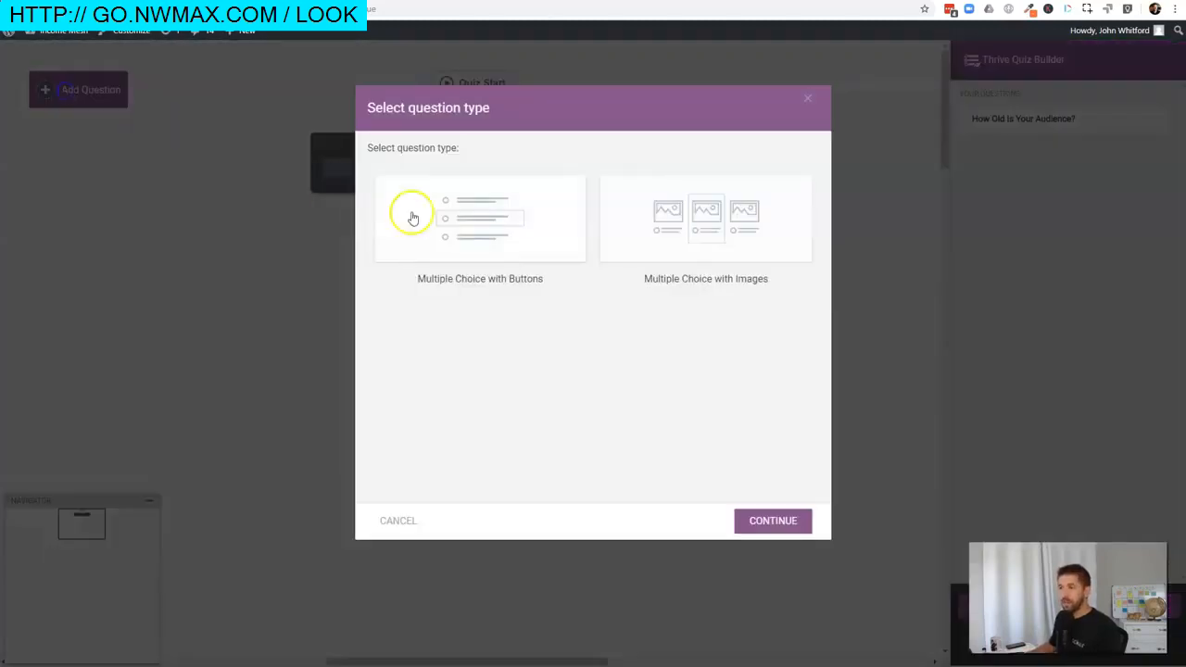
{"action": "left_click", "coordinate": [808, 96]}
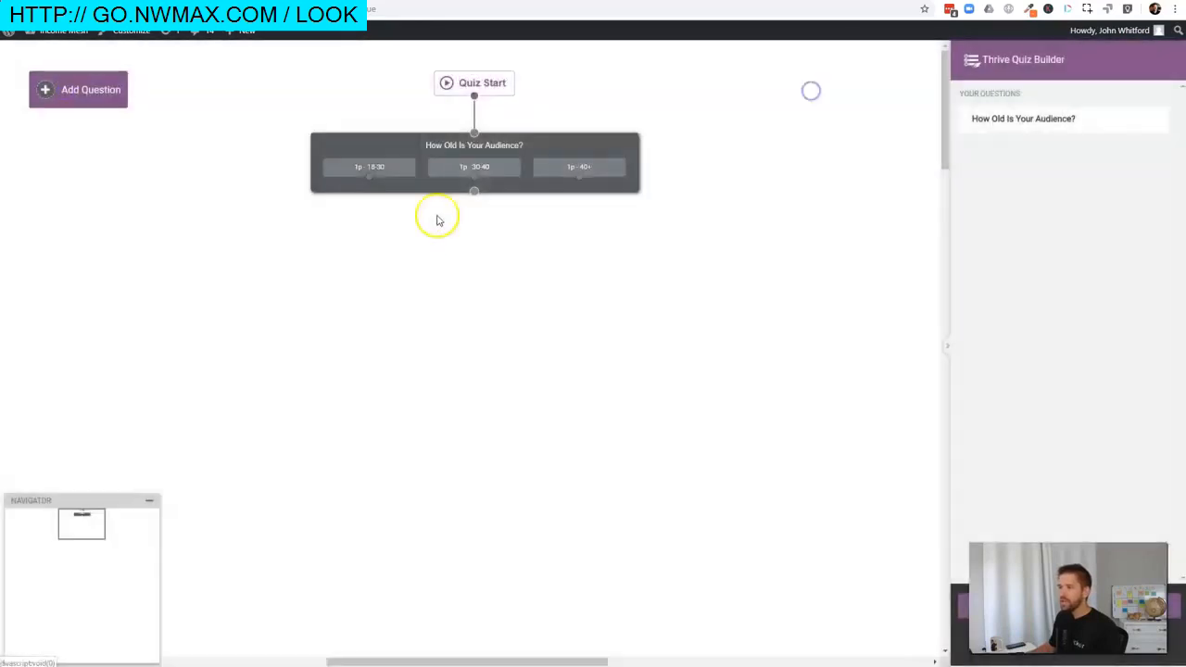
Try pulling connection lines from the audience age question and its 18-30 answer onto the empty canvas below
{"action": "left_click_drag", "start_coordinate": [475, 194], "coordinate": [475, 291]}
{"action": "left_click_drag", "start_coordinate": [369, 176], "coordinate": [275, 265]}
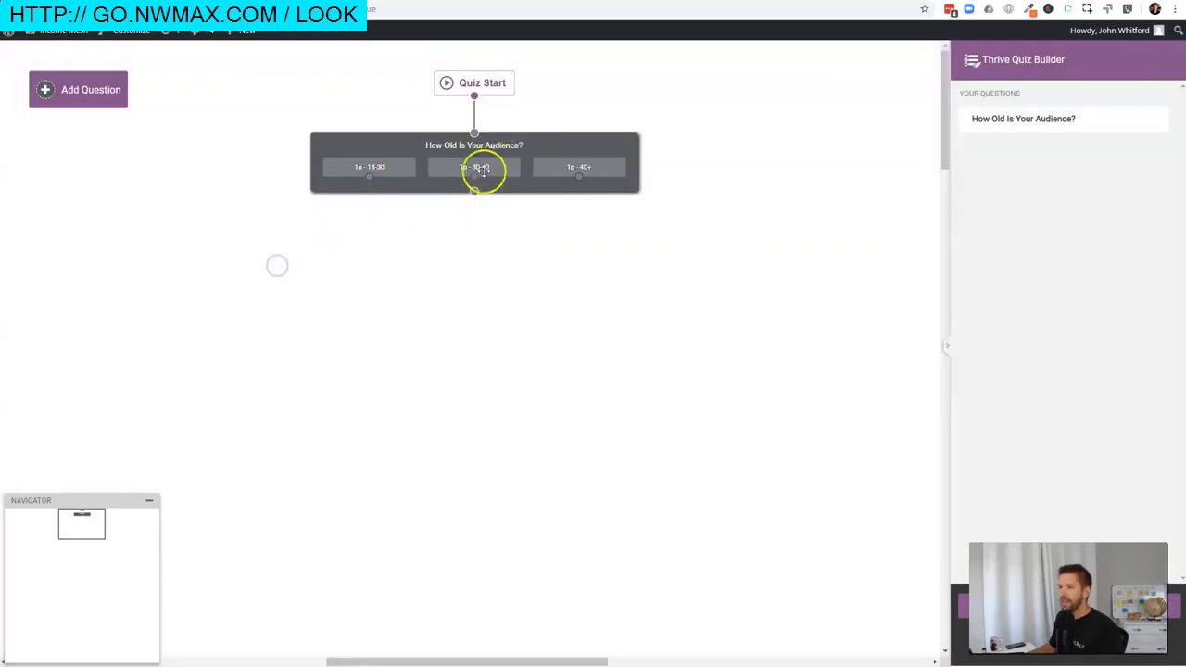
{"action": "left_click_drag", "start_coordinate": [477, 191], "coordinate": [569, 268]}
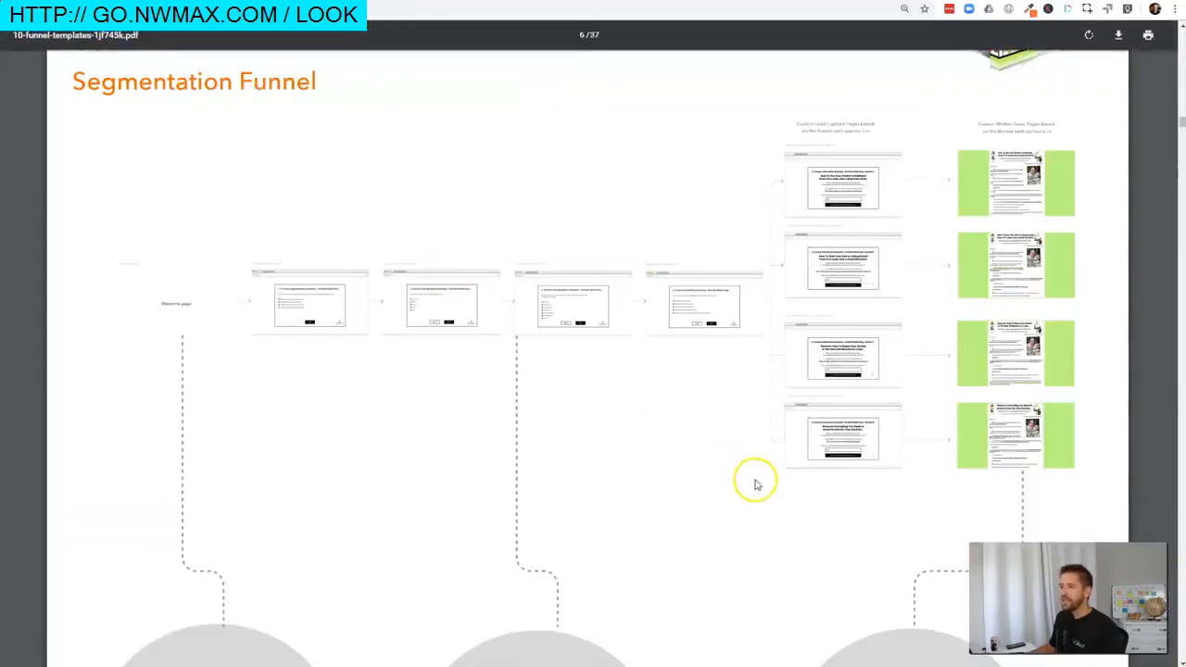
Switch to the 10-funnel-templates PDF and examine its segmentation funnel diagrams, including the branching Advanced Product Funnel
{"action": "scroll", "coordinate": [754, 477], "scroll_direction": "down", "scroll_amount": 20}
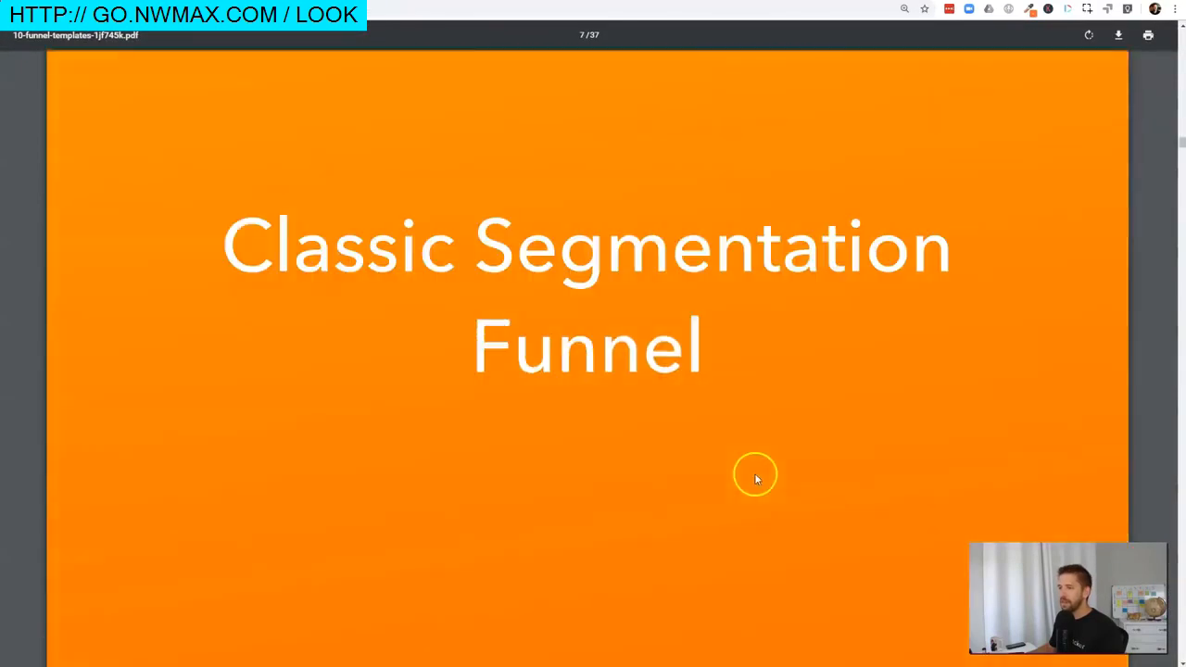
{"action": "scroll", "coordinate": [762, 498], "scroll_direction": "down", "scroll_amount": 15}
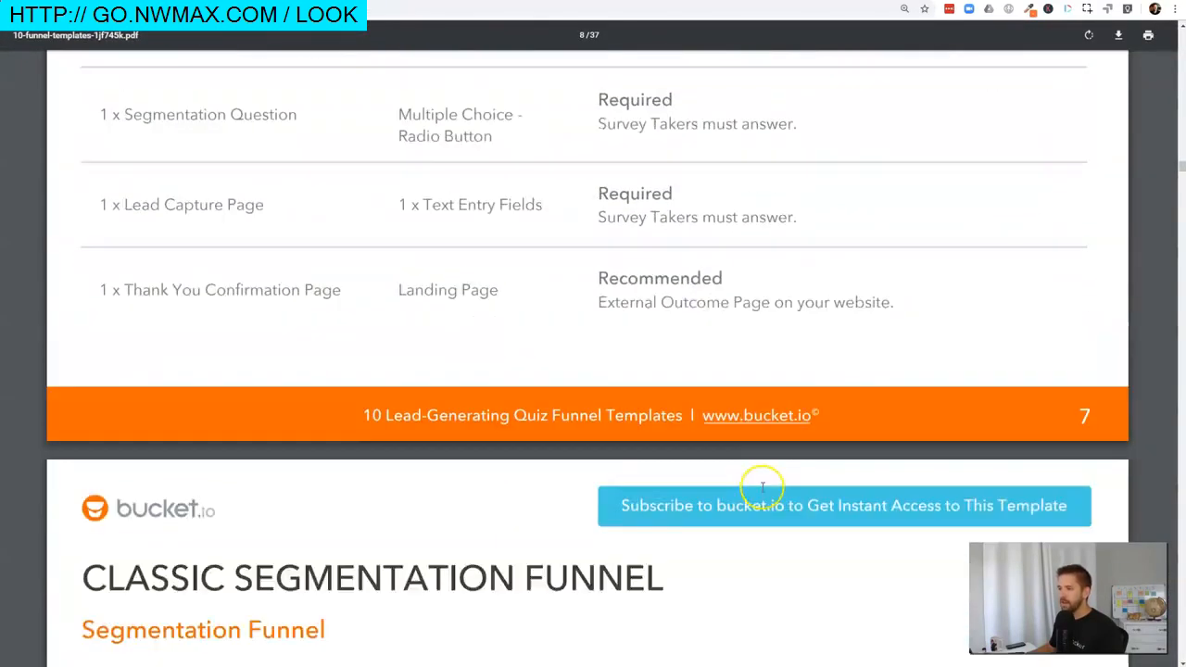
{"action": "scroll", "coordinate": [763, 487], "scroll_direction": "down", "scroll_amount": 20}
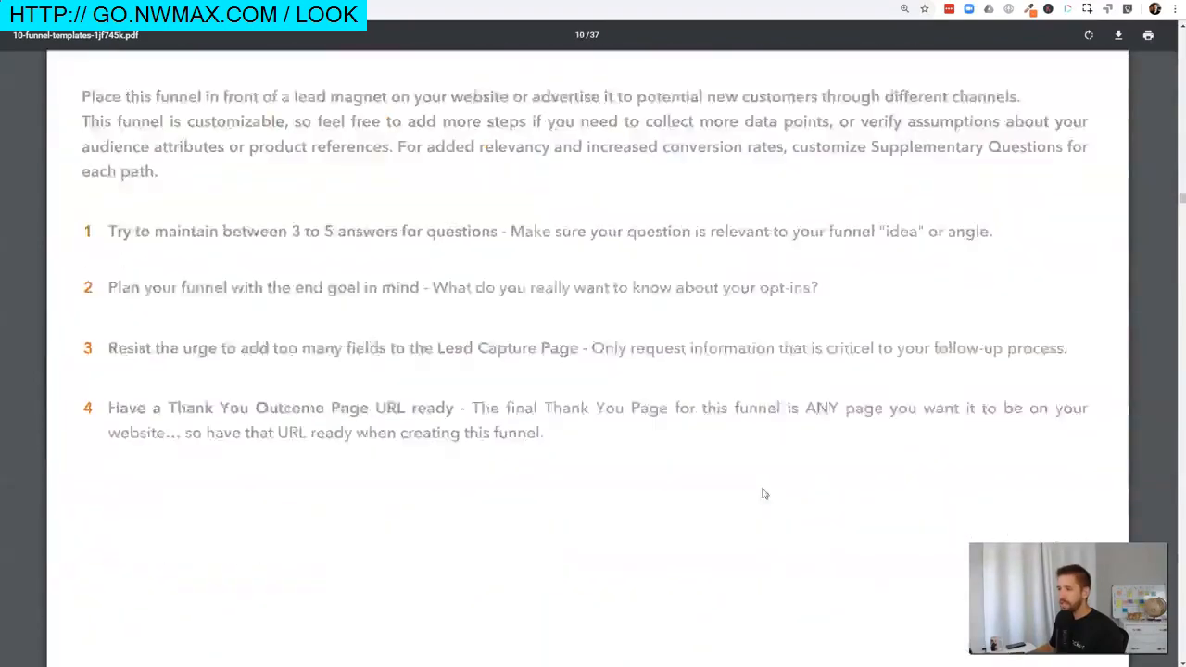
{"action": "scroll", "coordinate": [763, 496], "scroll_direction": "down", "scroll_amount": 20}
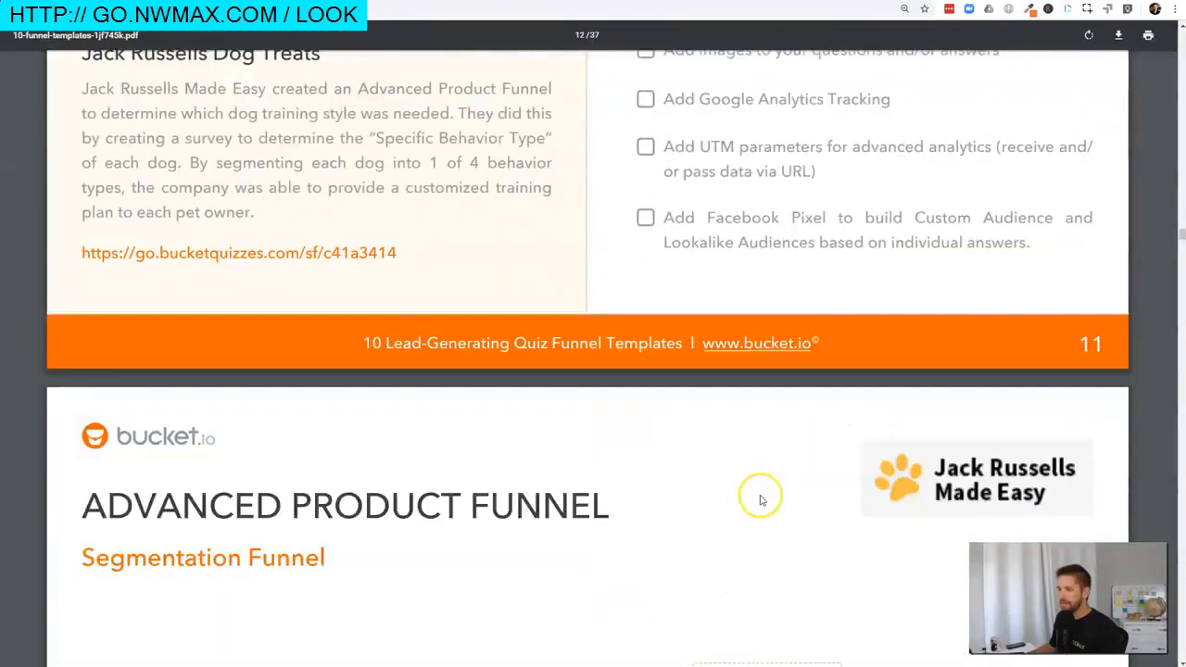
{"action": "scroll", "coordinate": [760, 500], "scroll_direction": "up", "scroll_amount": 5}
{"action": "scroll", "coordinate": [755, 491], "scroll_direction": "up", "scroll_amount": 2}
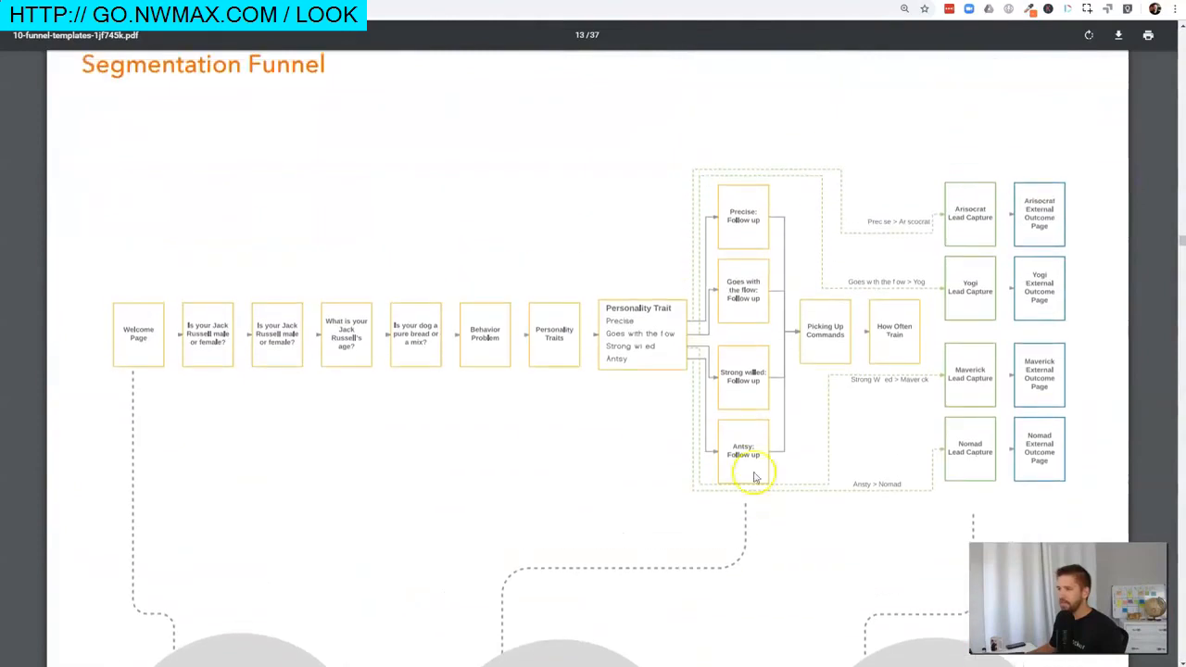
{"action": "scroll", "coordinate": [677, 370], "scroll_direction": "up", "scroll_amount": 1}
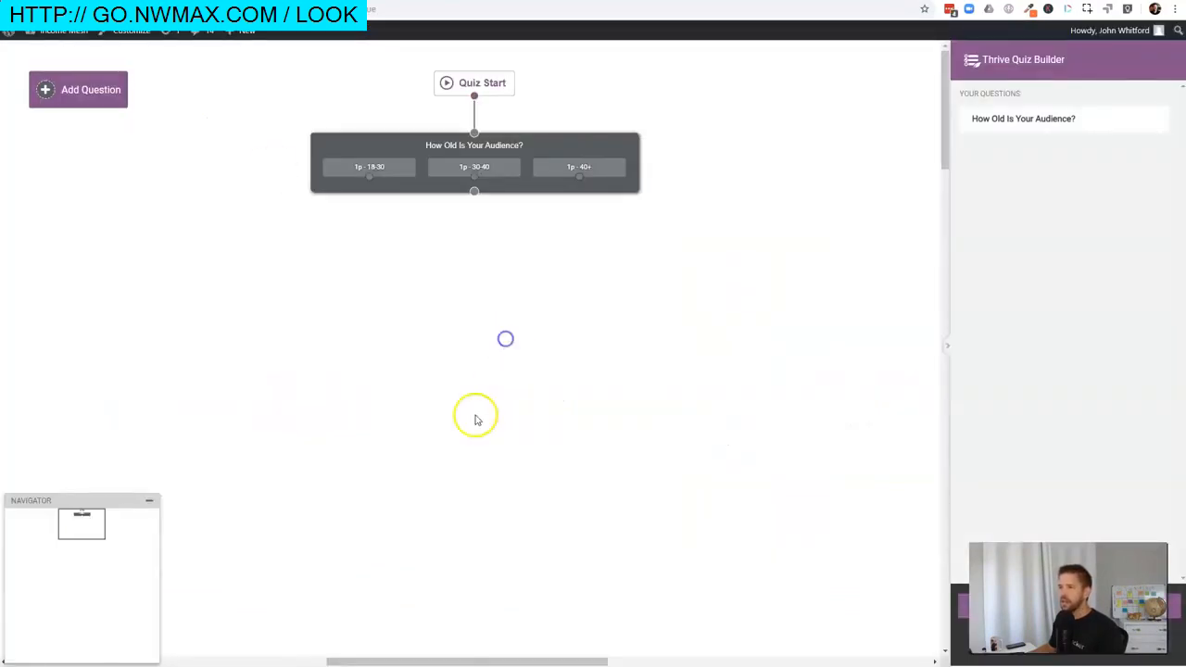
Back in the quiz builder, add a Multiple Choice with Buttons question reading "What type of content do you publish regularly?"
{"action": "left_click", "coordinate": [100, 97]}
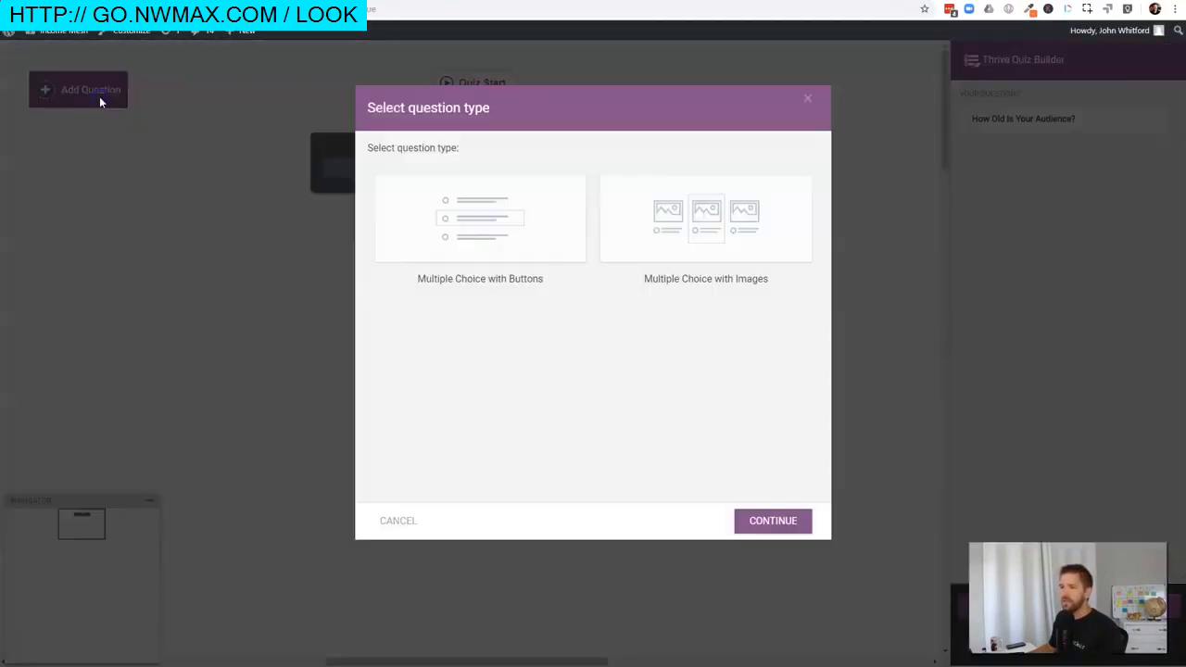
{"action": "left_click", "coordinate": [478, 224]}
{"action": "left_click", "coordinate": [753, 517]}
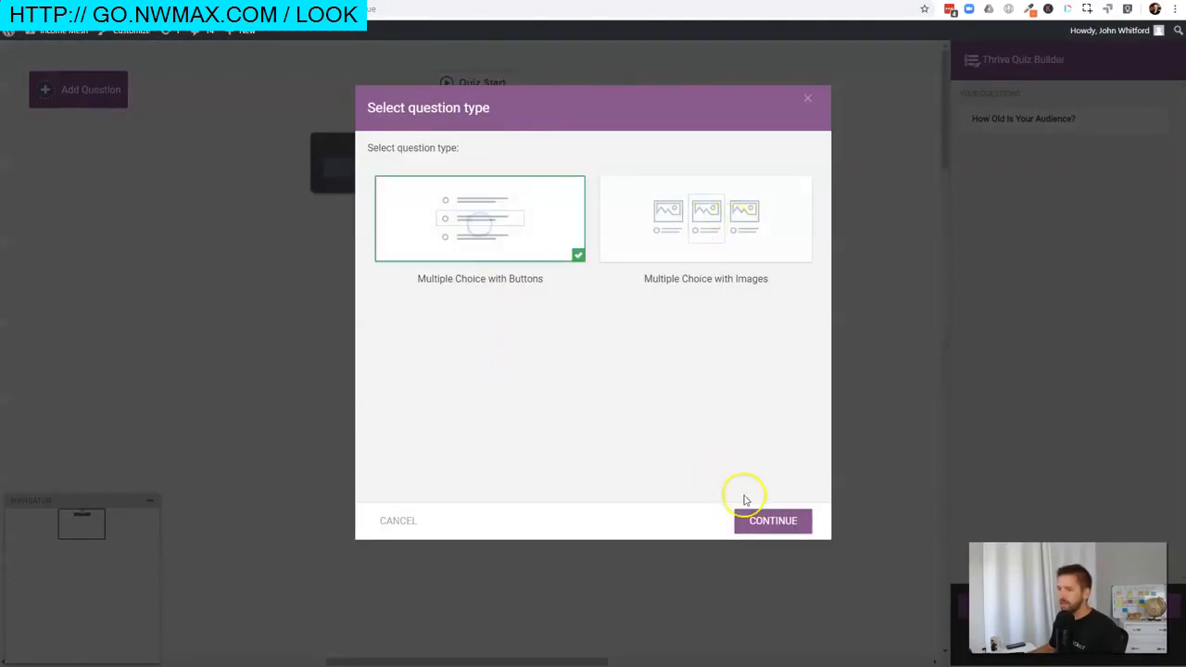
{"action": "left_click", "coordinate": [459, 163]}
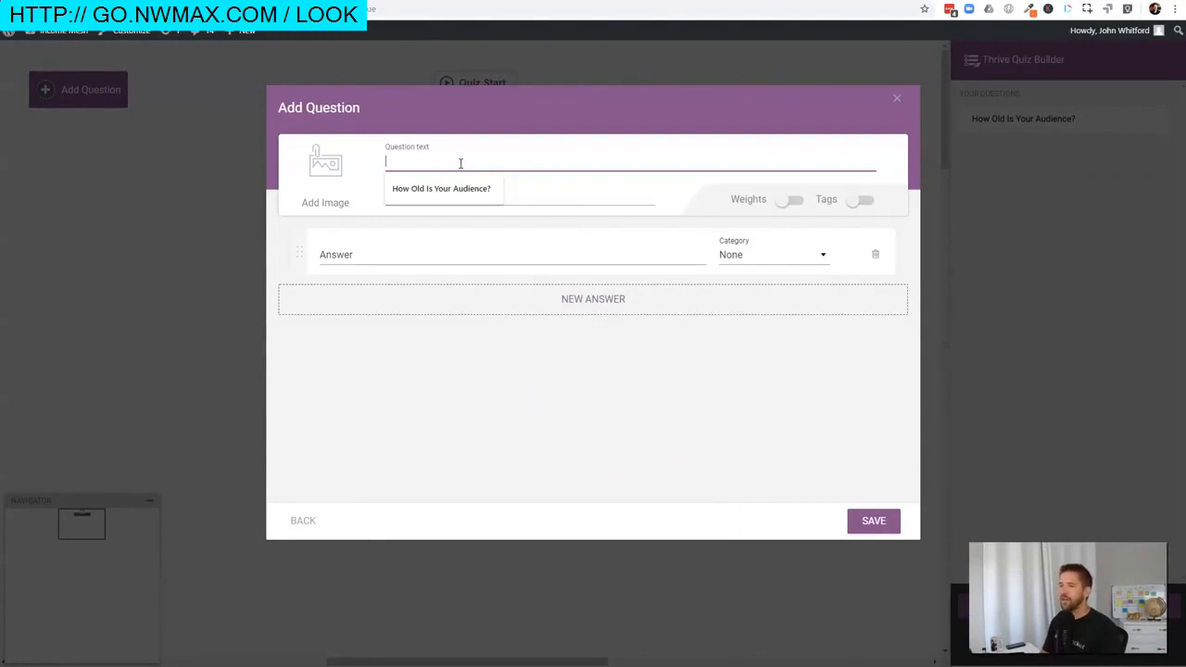
{"action": "type", "text": "What type of content do you"}
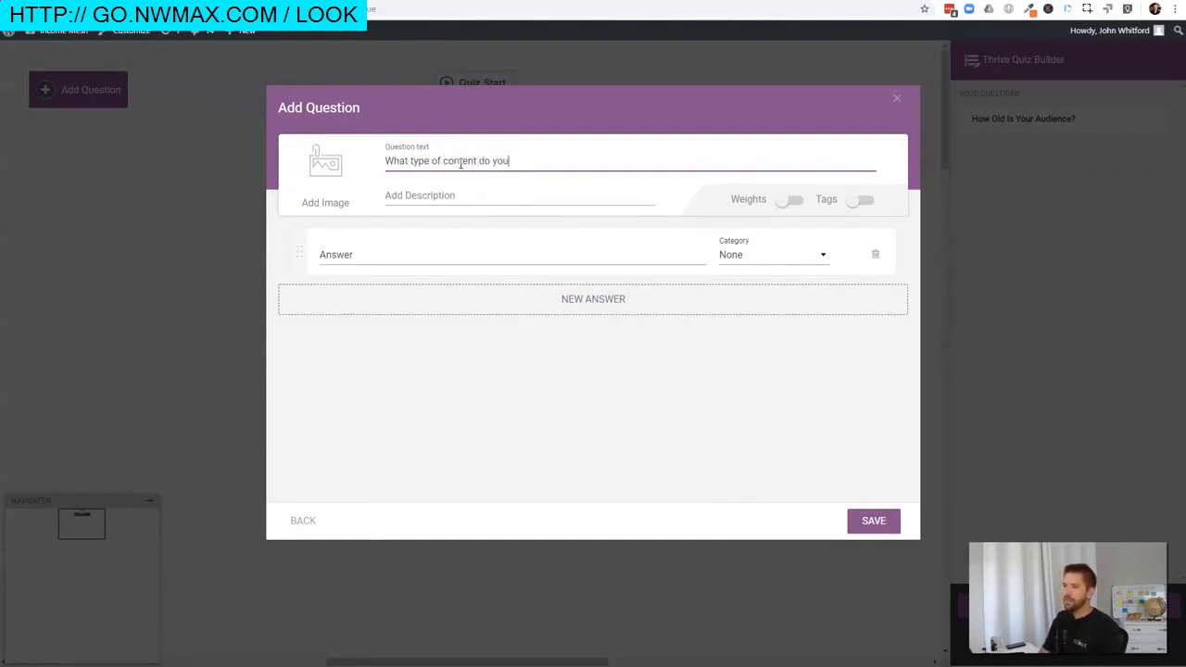
{"action": "type", "text": " publish regularly?"}
Give the content type question three answers: "Videos", "Short News Updates" and "In Depth Business Ideas"
{"action": "left_click", "coordinate": [386, 260]}
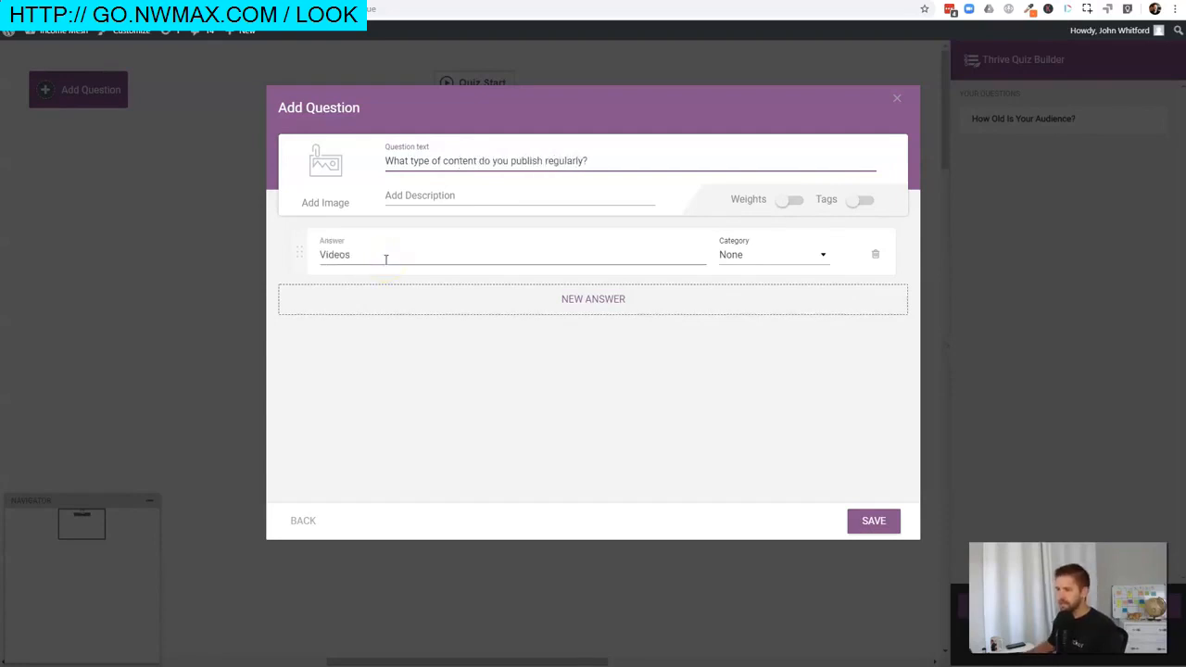
{"action": "left_click", "coordinate": [434, 302]}
{"action": "left_click", "coordinate": [388, 305]}
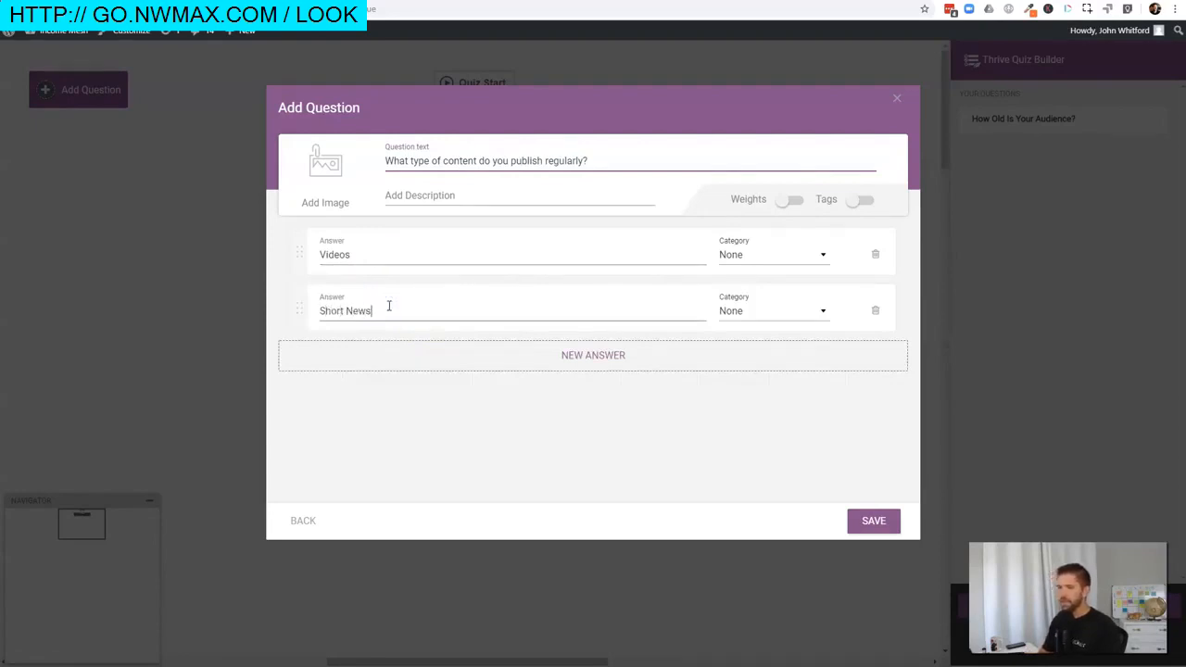
{"action": "left_click", "coordinate": [592, 365]}
{"action": "left_click", "coordinate": [443, 370]}
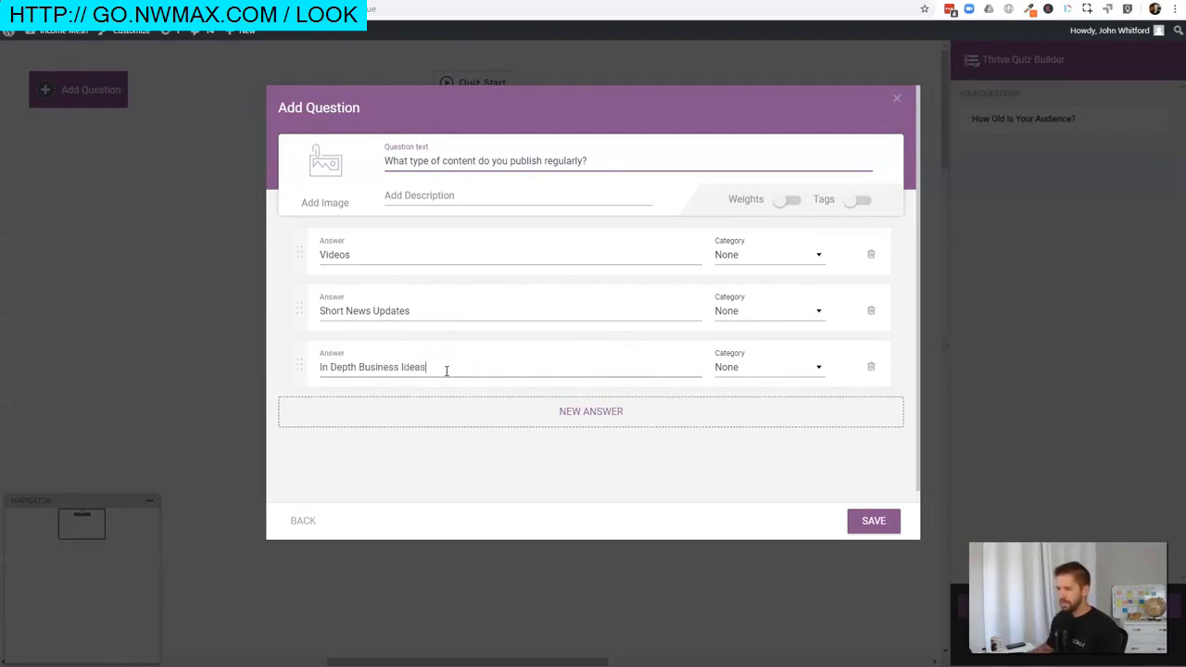
Assign Youtube Ads to Videos, Facebook Ads to Short News Updates and LinkedIn Ads to In Depth Business Ideas, and move Short News Updates first
{"action": "left_click", "coordinate": [778, 254]}
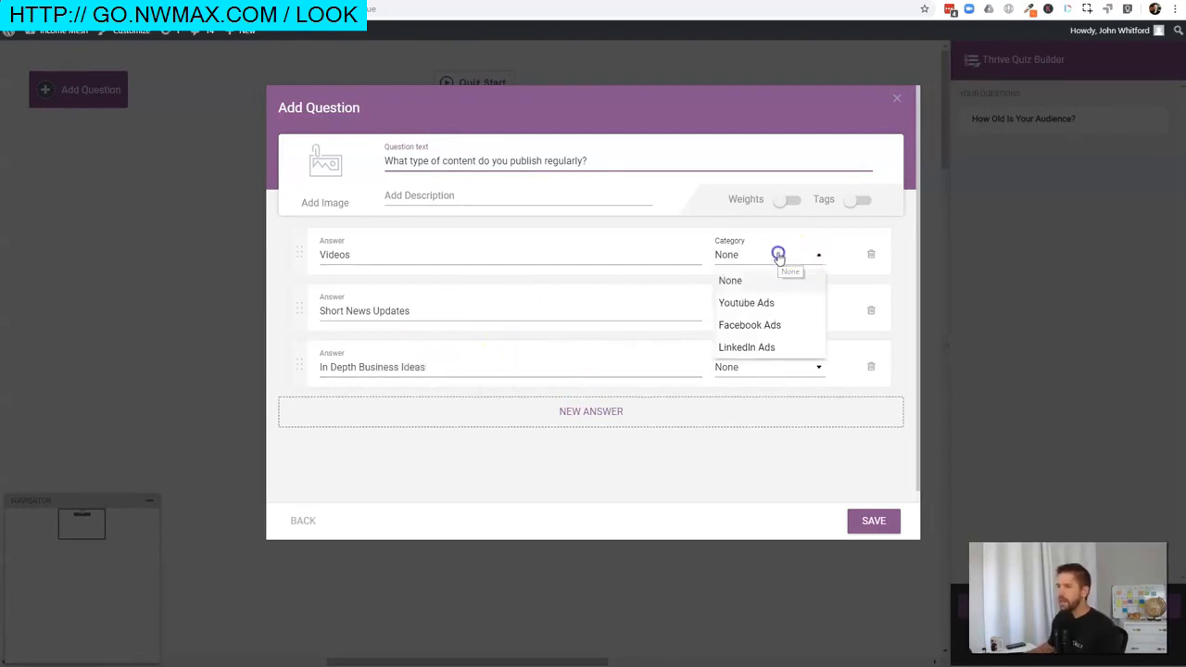
{"action": "left_click", "coordinate": [784, 306]}
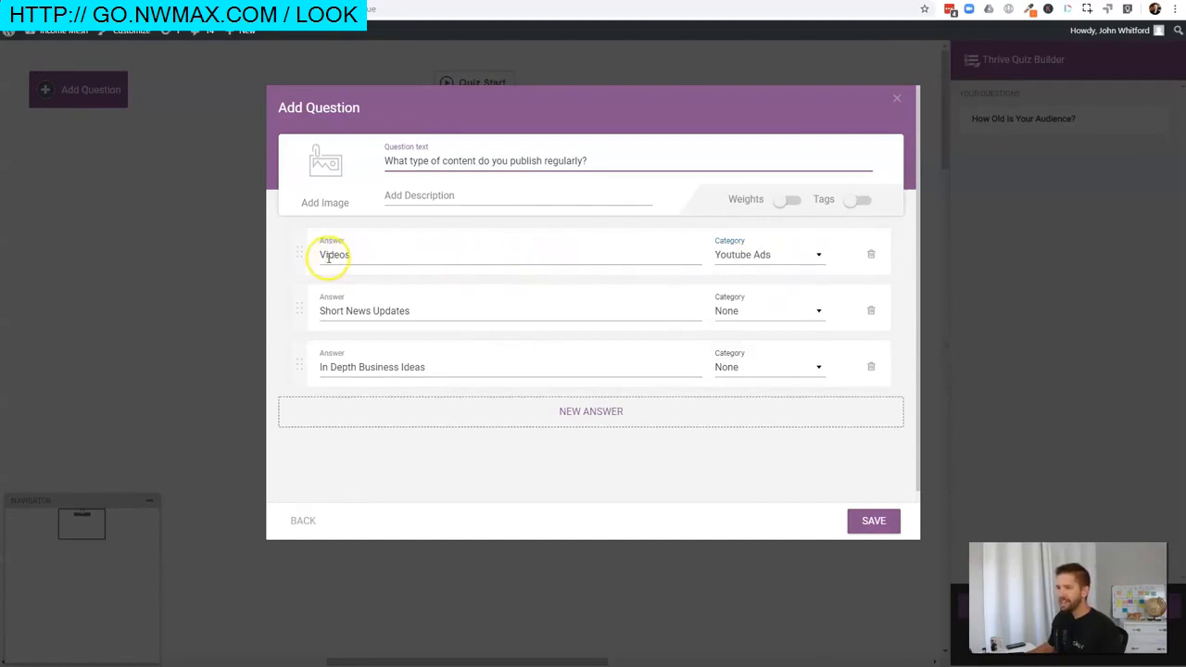
{"action": "left_click", "coordinate": [734, 315]}
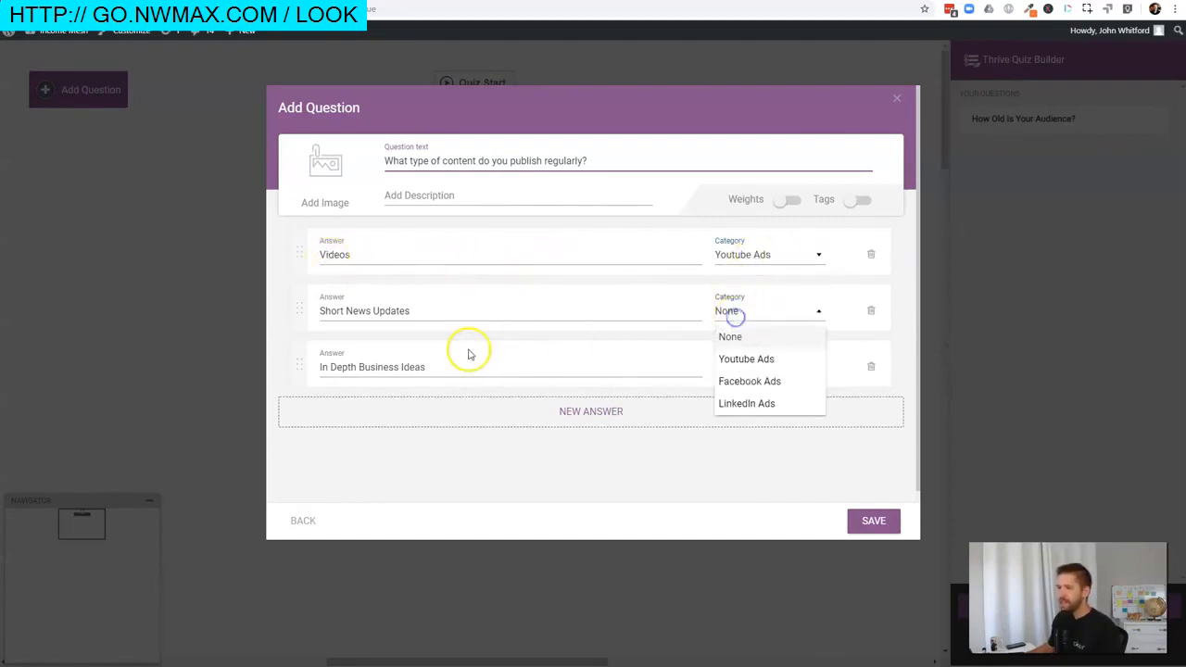
{"action": "left_click", "coordinate": [748, 382]}
{"action": "left_click", "coordinate": [756, 375]}
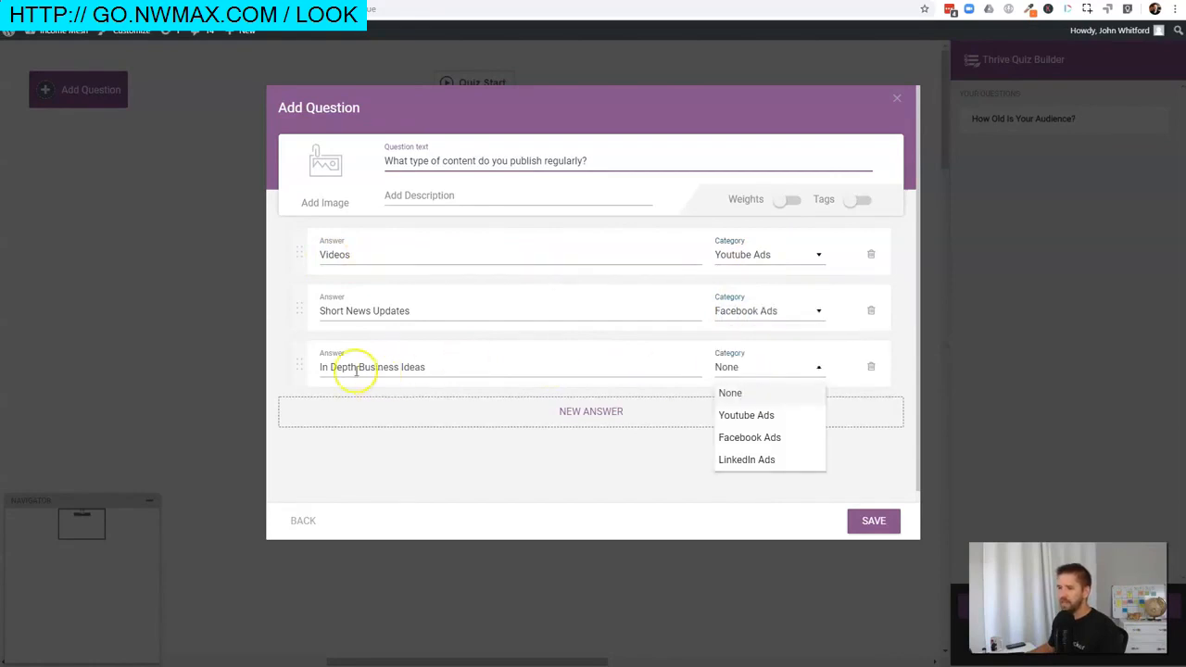
{"action": "left_click", "coordinate": [749, 458]}
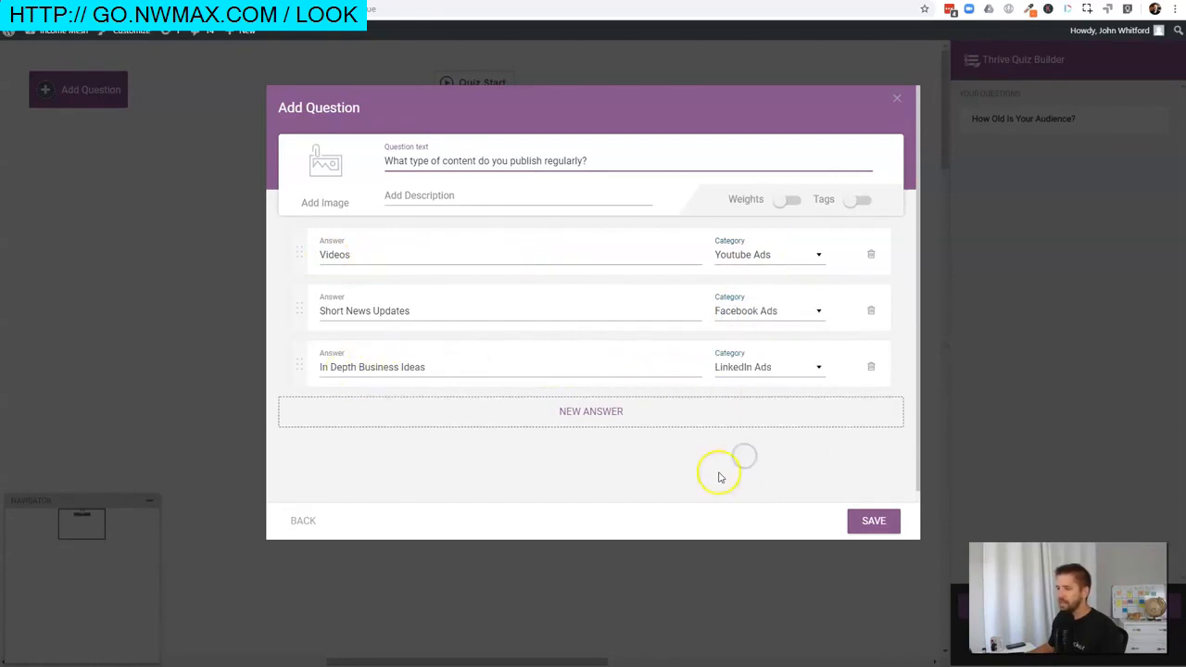
{"action": "left_click_drag", "start_coordinate": [302, 311], "coordinate": [310, 250]}
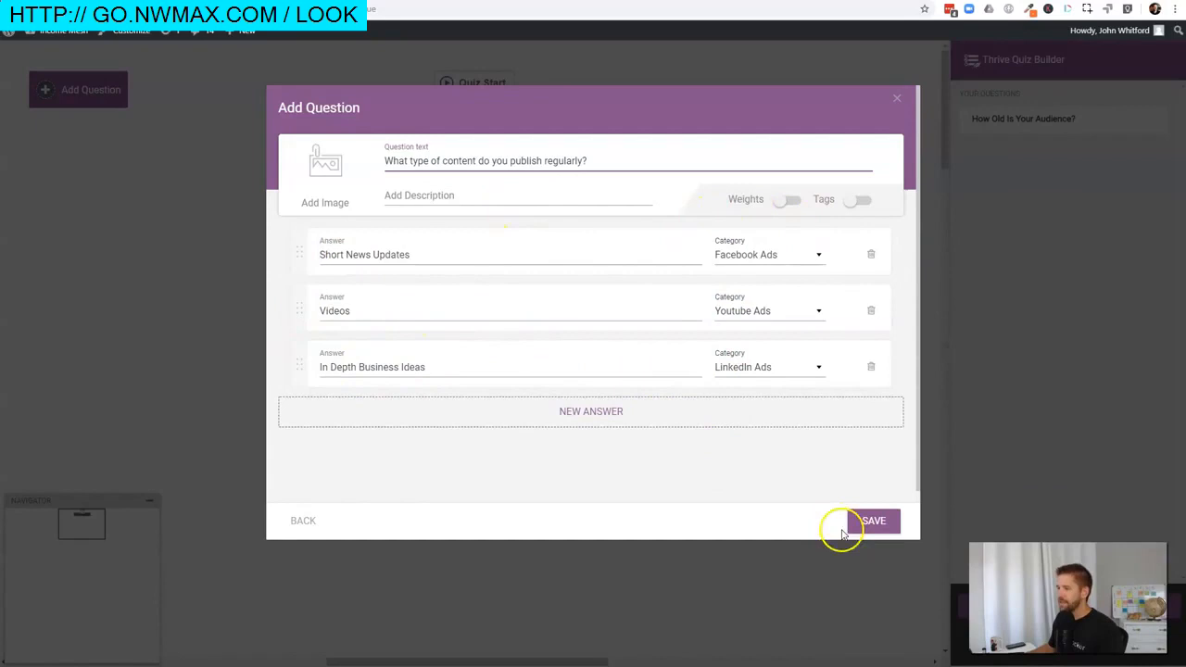
Save the content type question and place its block on the canvas below the audience age question
{"action": "left_click", "coordinate": [872, 526]}
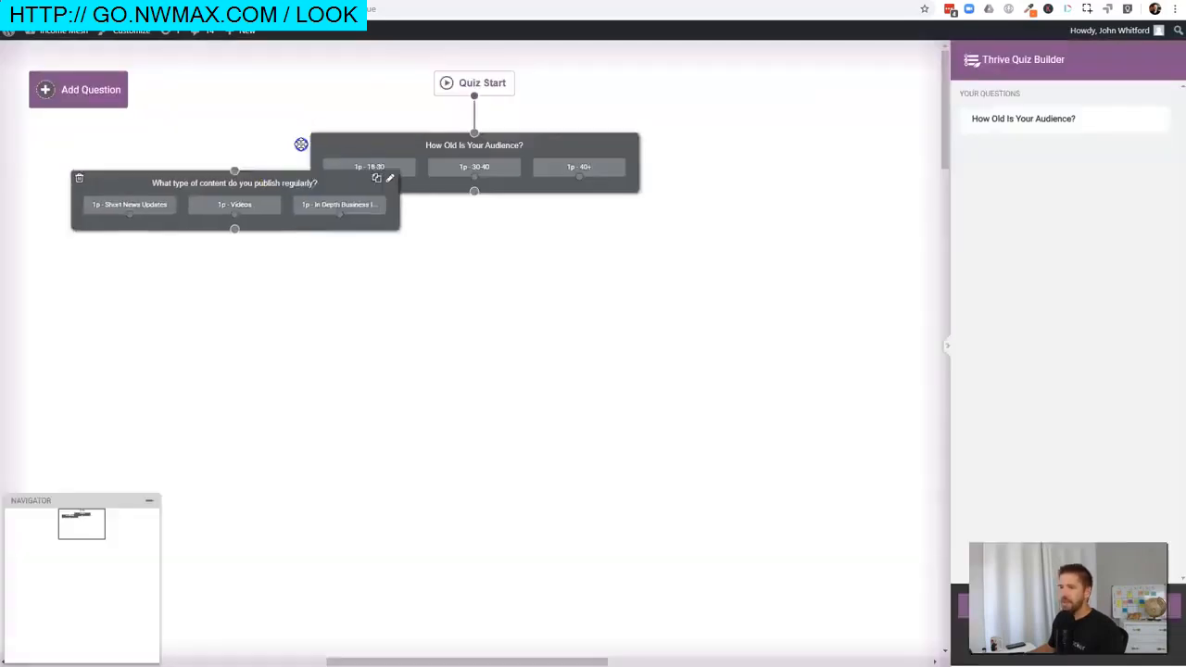
{"action": "left_click_drag", "start_coordinate": [295, 173], "coordinate": [528, 289]}
{"action": "left_click_drag", "start_coordinate": [473, 192], "coordinate": [468, 228]}
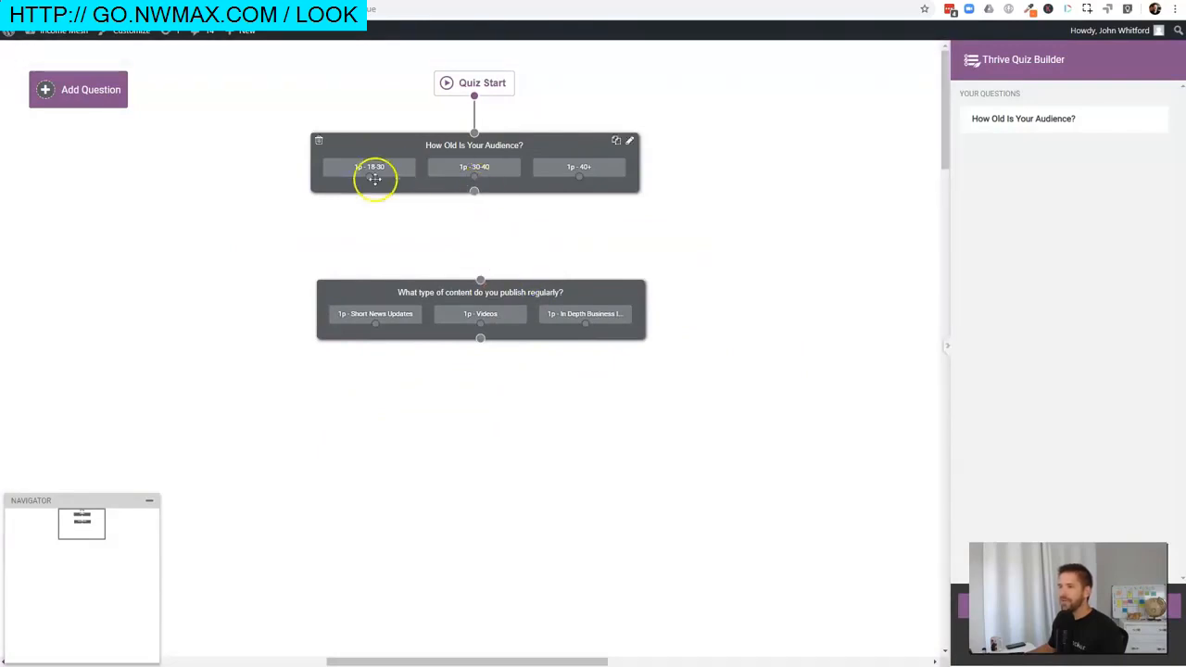
Link the whole audience age question to the content type question, replacing the trial link from the 18-30 answer, and align the blocks
{"action": "mouse_move", "coordinate": [369, 179]}
{"action": "left_mouse_down"}
{"action": "mouse_move", "coordinate": [476, 275]}
{"action": "mouse_move", "coordinate": [522, 296]}
{"action": "mouse_move", "coordinate": [290, 300]}
{"action": "mouse_move", "coordinate": [363, 304]}
{"action": "left_mouse_up"}
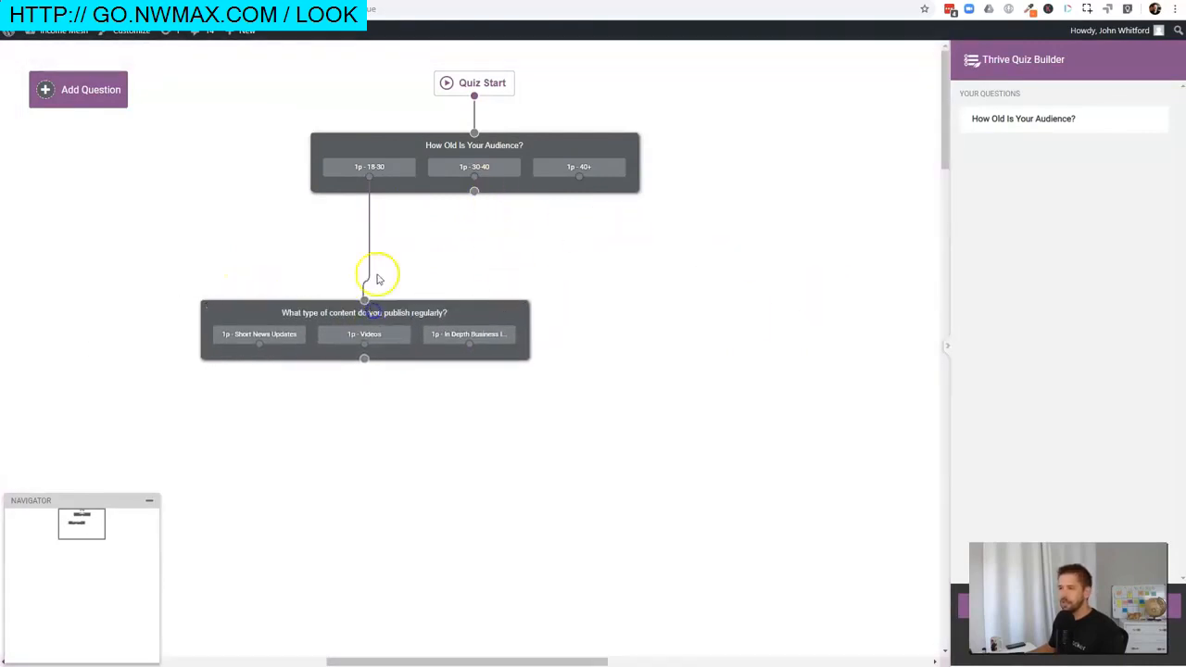
{"action": "left_click_drag", "start_coordinate": [470, 189], "coordinate": [527, 297]}
{"action": "left_click", "coordinate": [370, 215]}
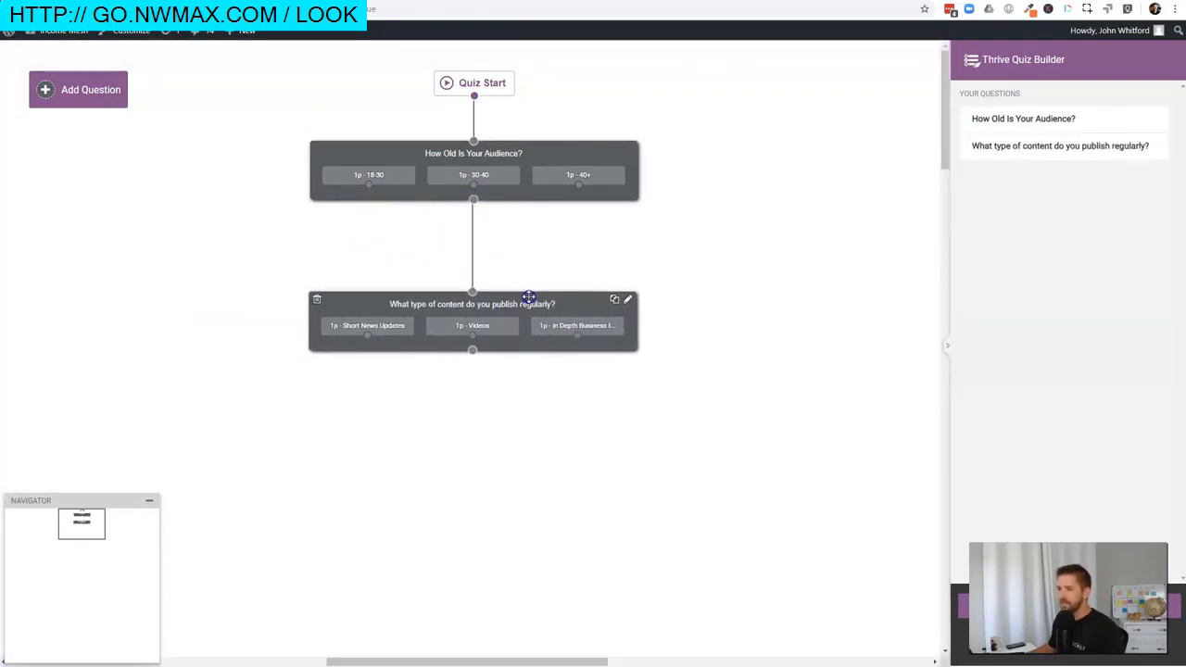
Add a new question reading "What is the price of your main product or service"
{"action": "left_click", "coordinate": [93, 90]}
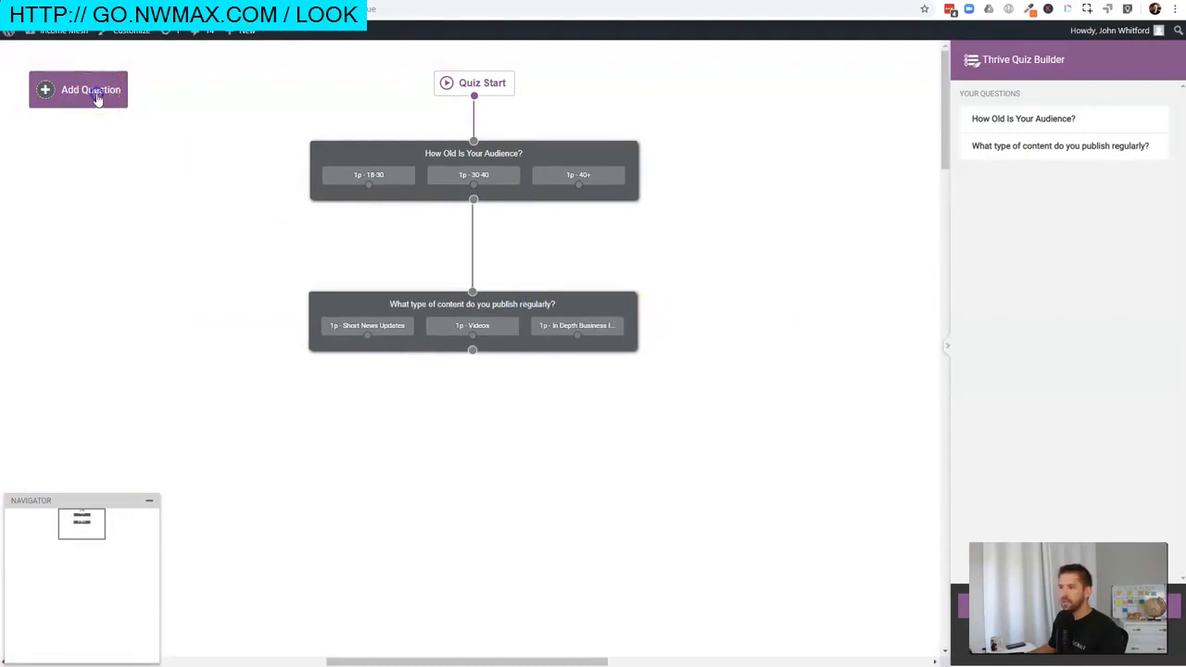
{"action": "left_click", "coordinate": [495, 230]}
{"action": "type", "text": "W"}
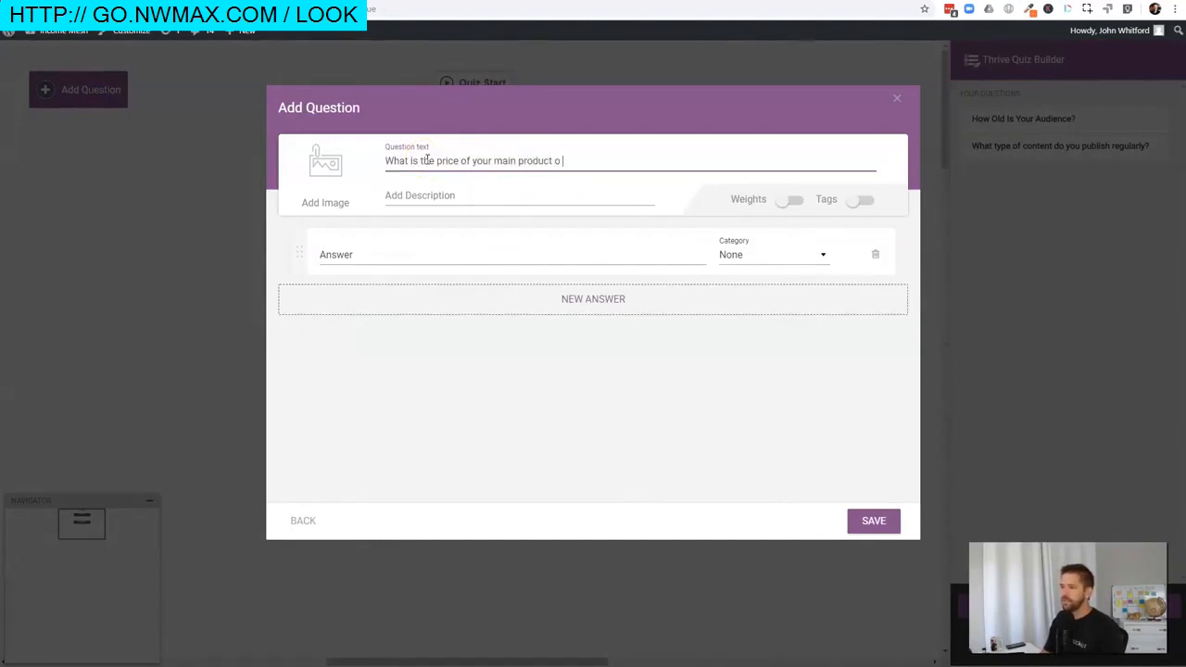
{"action": "type", "text": "ervic"}
{"action": "key", "text": "Tab"}
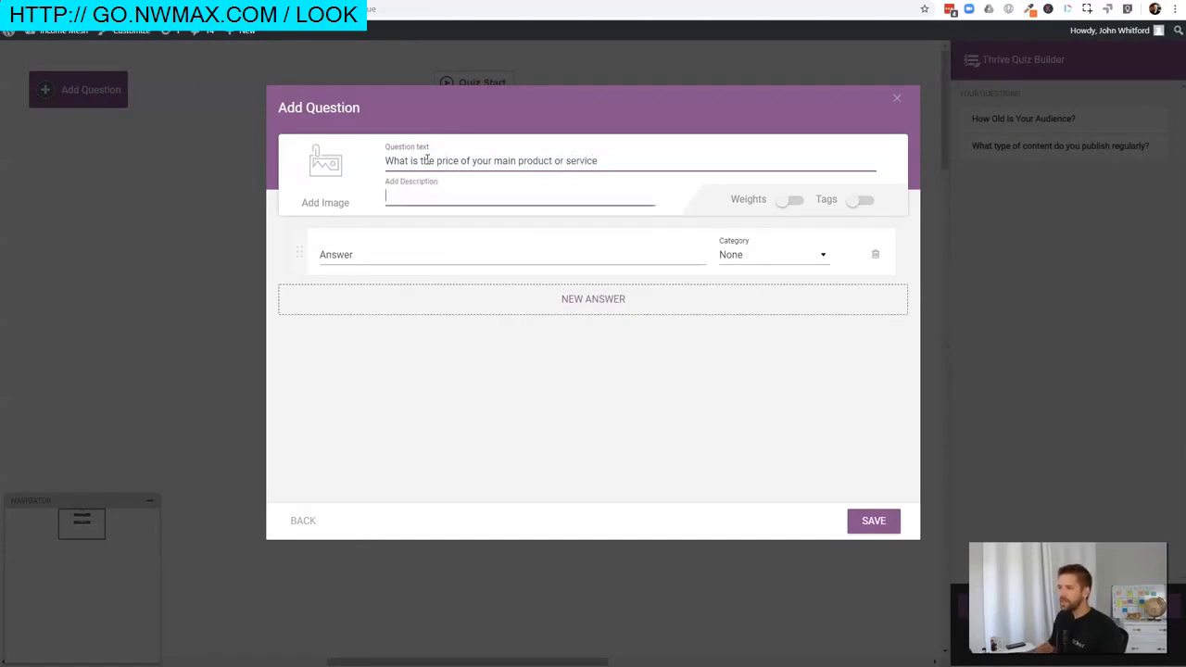
Give the price question three answers: "<$20", "$20-100" and "$100+"
{"action": "left_click", "coordinate": [379, 248]}
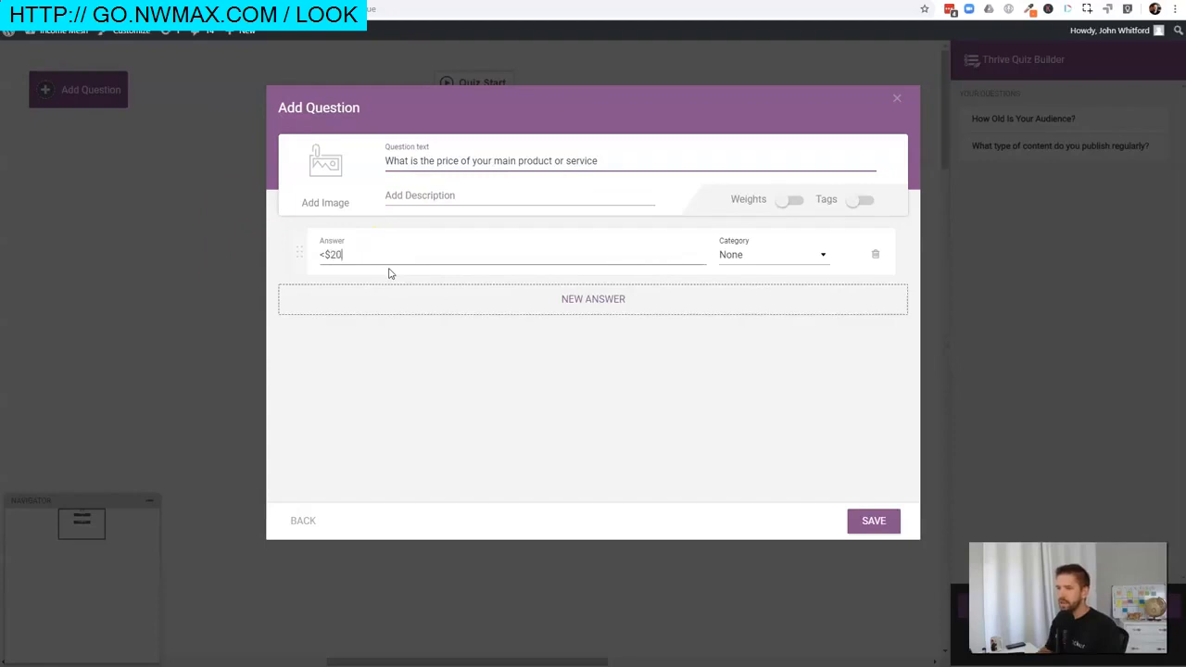
{"action": "left_click", "coordinate": [579, 301]}
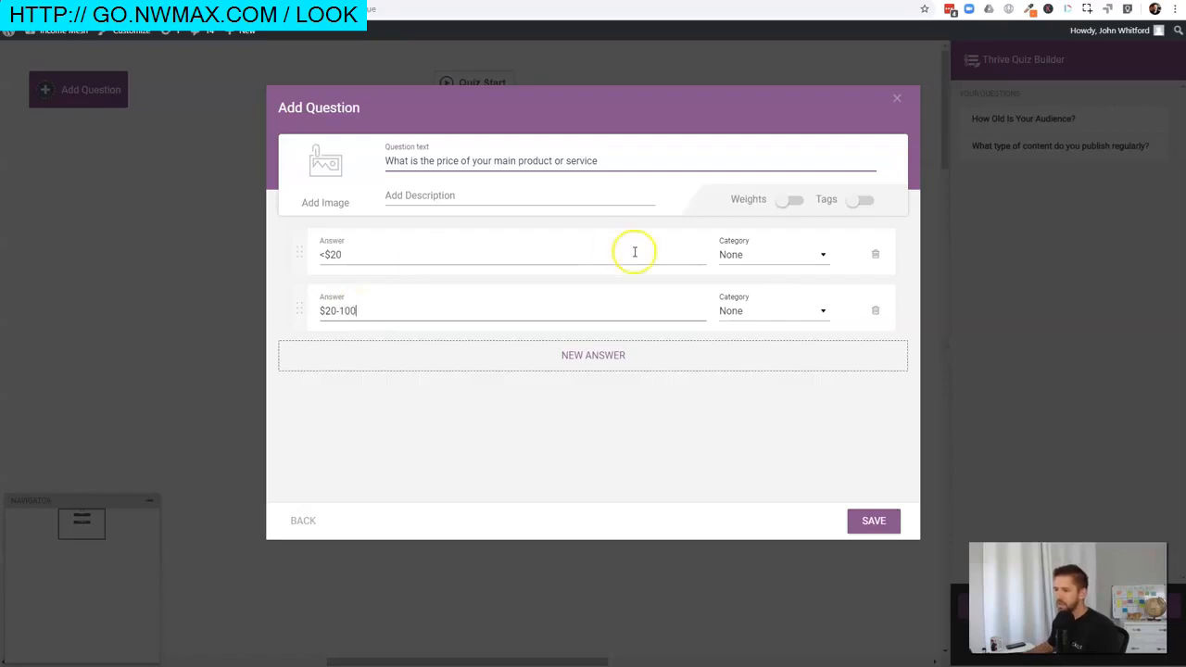
{"action": "left_click", "coordinate": [614, 363]}
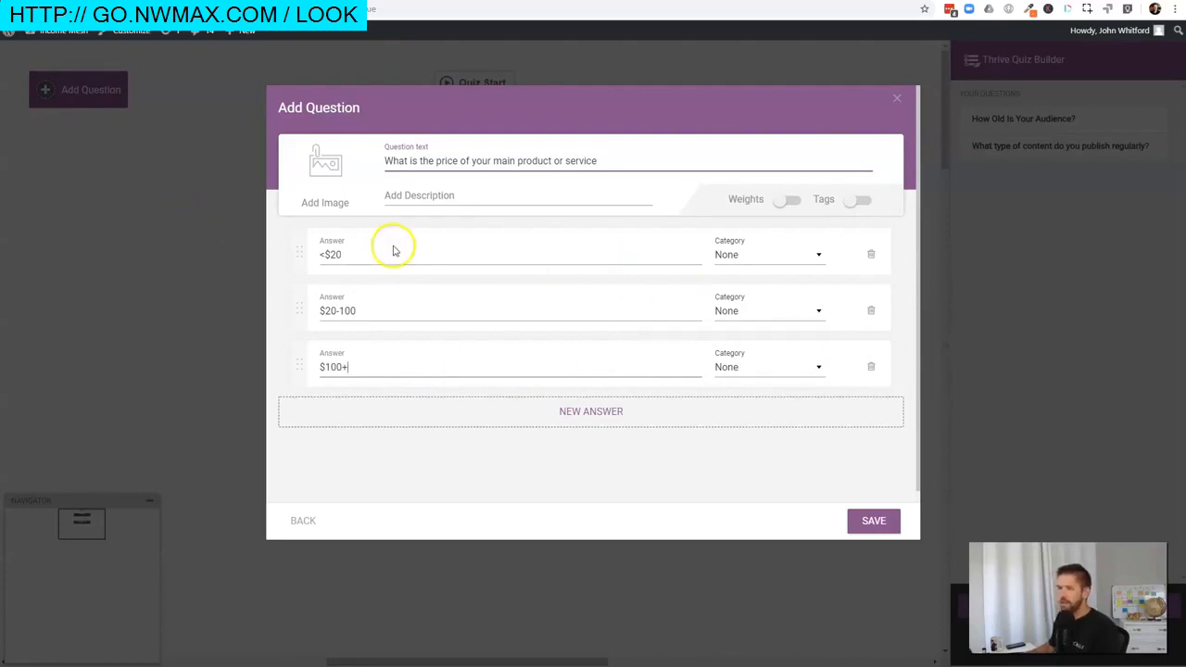
Assign Facebook Ads to <$20, Youtube Ads to $20-100 and LinkedIn Ads to $100+, and save the question with a closing question mark
{"action": "left_click", "coordinate": [760, 256]}
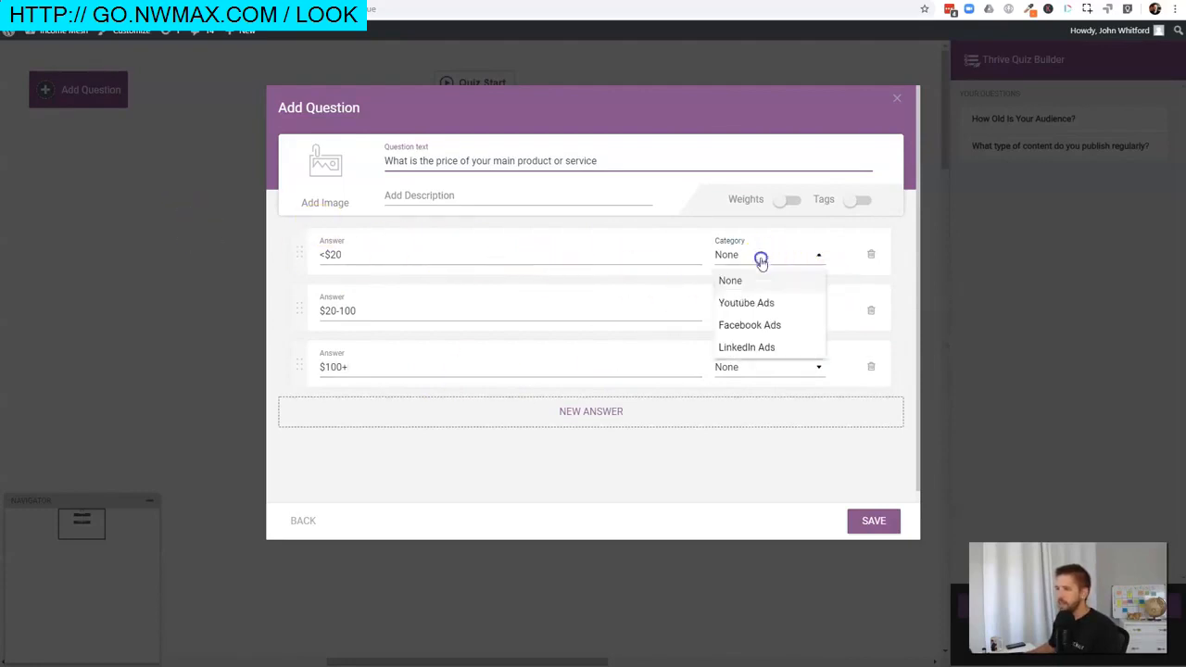
{"action": "left_click", "coordinate": [744, 325]}
{"action": "left_click", "coordinate": [739, 312]}
{"action": "left_click", "coordinate": [737, 362]}
{"action": "left_click", "coordinate": [741, 371]}
{"action": "left_click", "coordinate": [749, 458]}
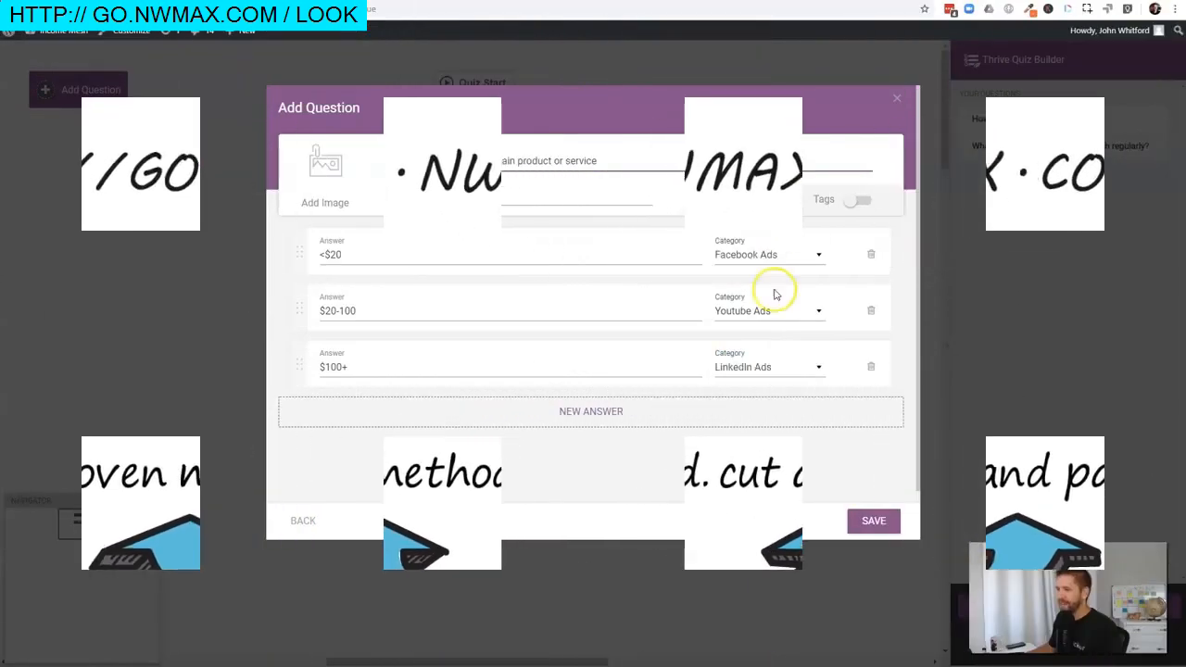
{"action": "left_click", "coordinate": [669, 165]}
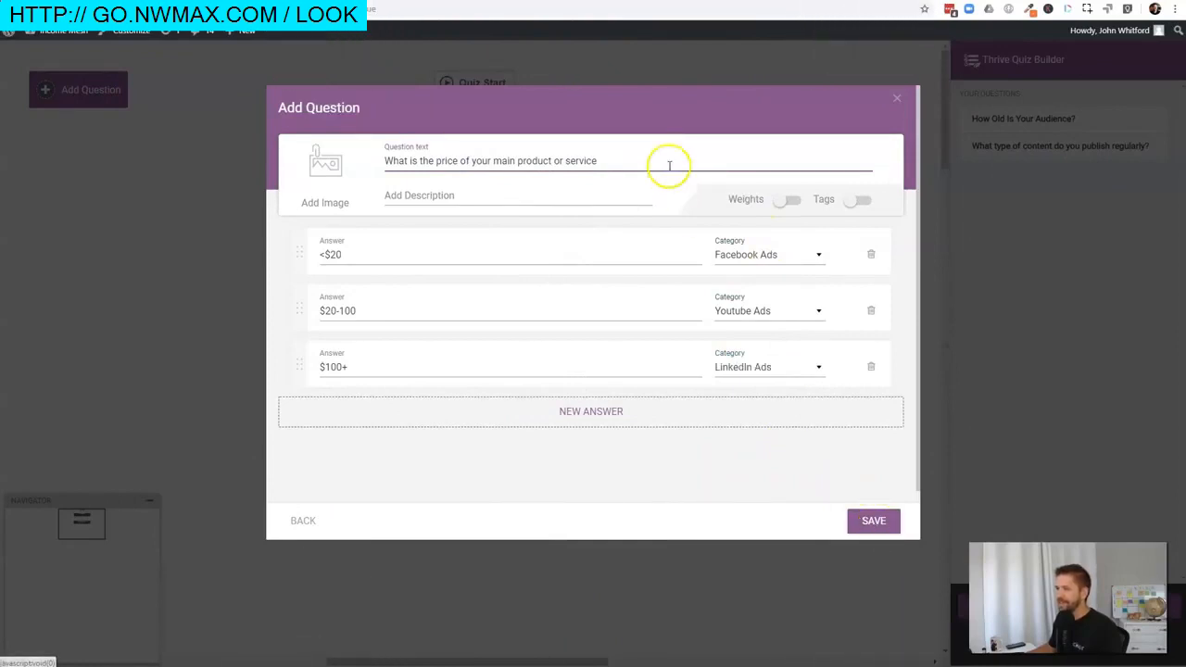
{"action": "left_click", "coordinate": [874, 521]}
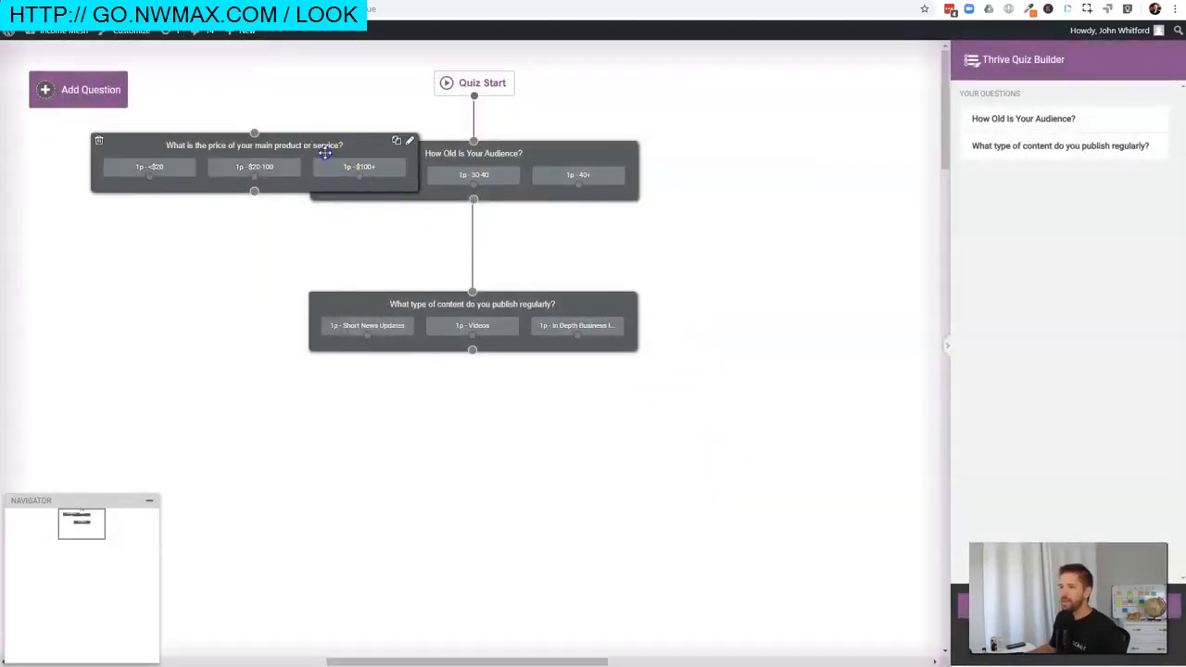
Place the price question's block below the content type question and connect the two blocks
{"action": "mouse_move", "coordinate": [324, 154]}
{"action": "left_mouse_down"}
{"action": "mouse_move", "coordinate": [498, 495]}
{"action": "mouse_move", "coordinate": [545, 484]}
{"action": "left_mouse_up"}
{"action": "left_click_drag", "start_coordinate": [472, 349], "coordinate": [482, 460]}
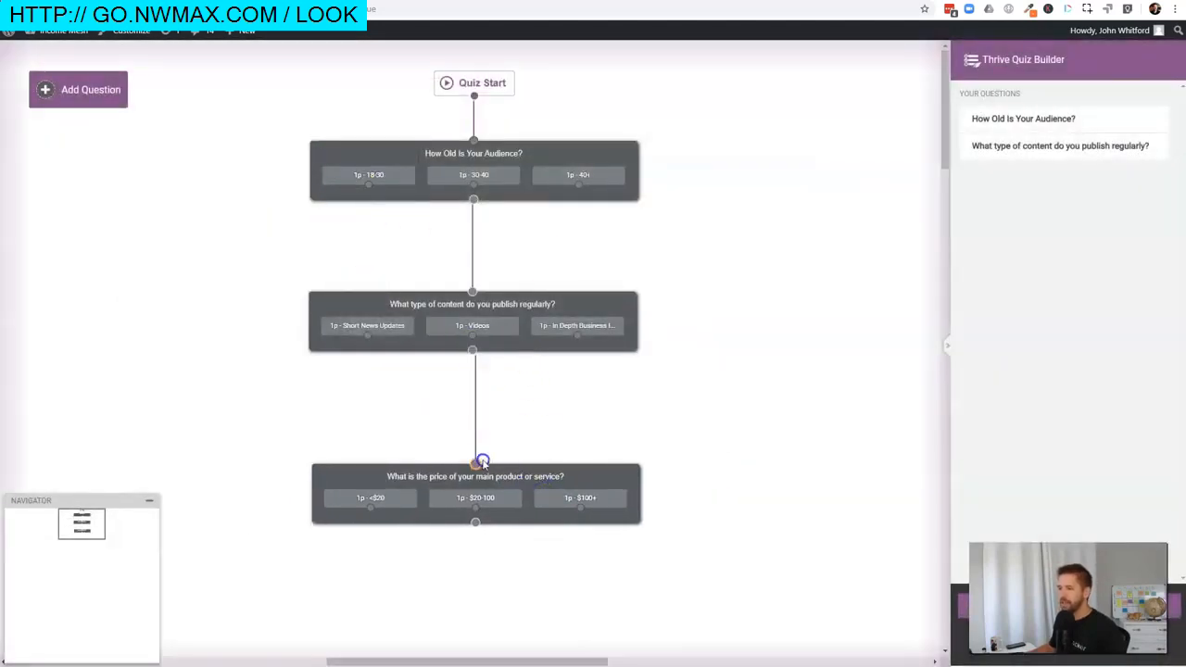
{"action": "left_click_drag", "start_coordinate": [555, 476], "coordinate": [554, 469]}
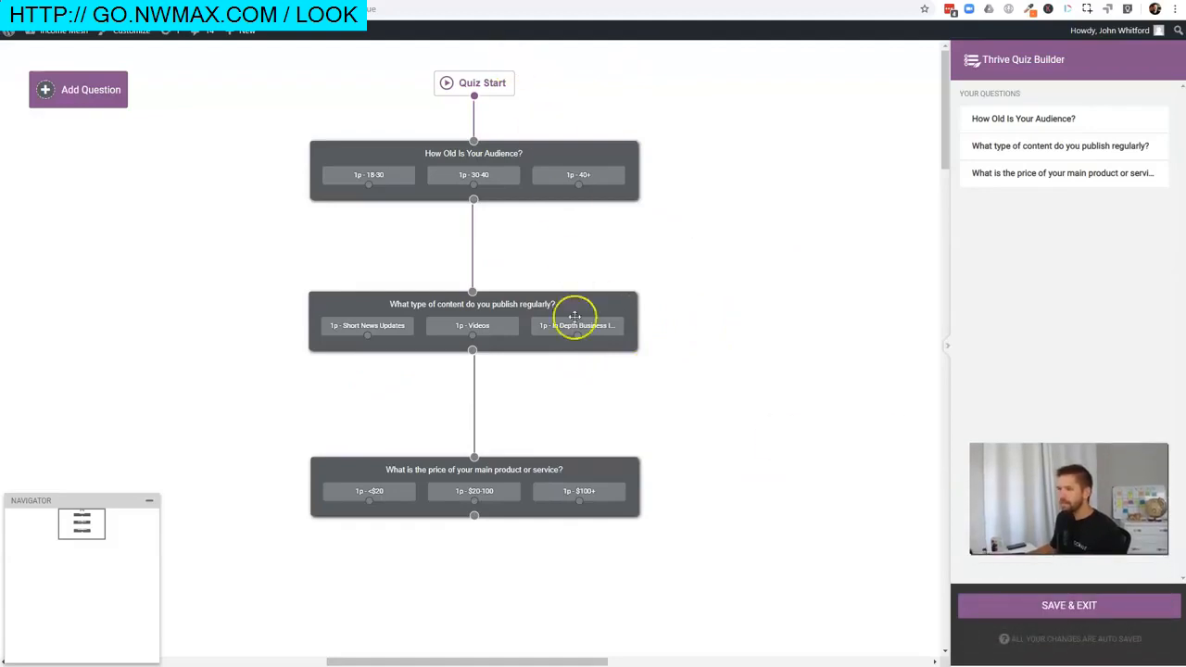
Save and exit the question editor, and open the First Opt-in Gate's design for editing
{"action": "left_click", "coordinate": [1057, 611]}
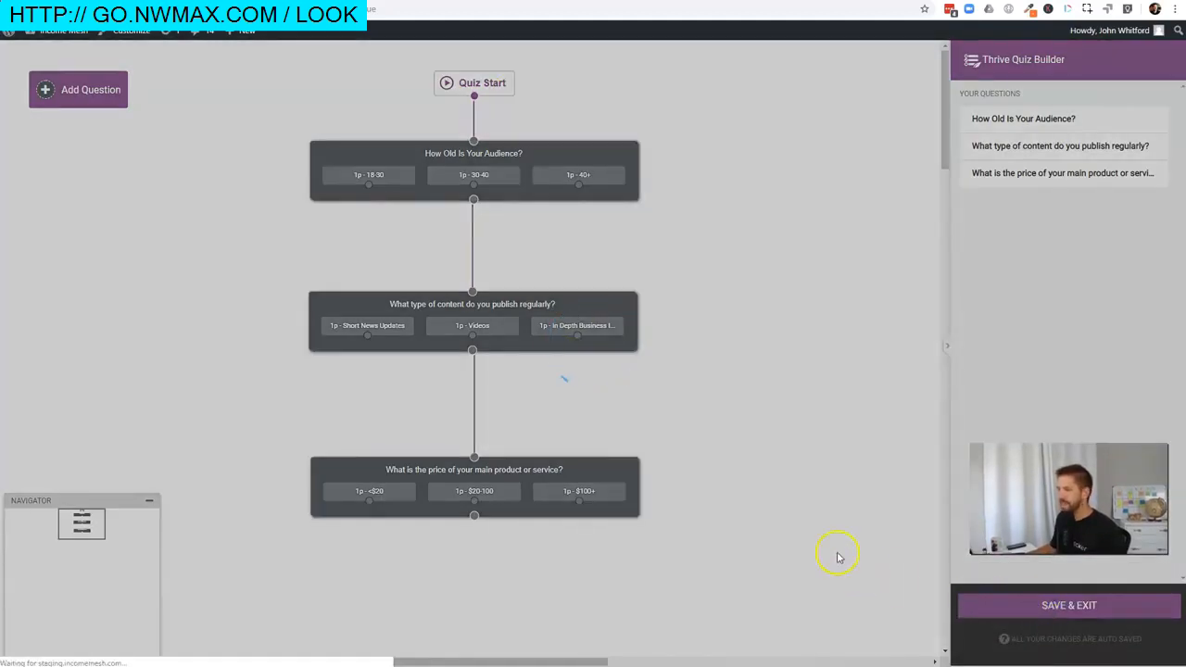
{"action": "scroll", "coordinate": [690, 482], "scroll_direction": "down", "scroll_amount": 1}
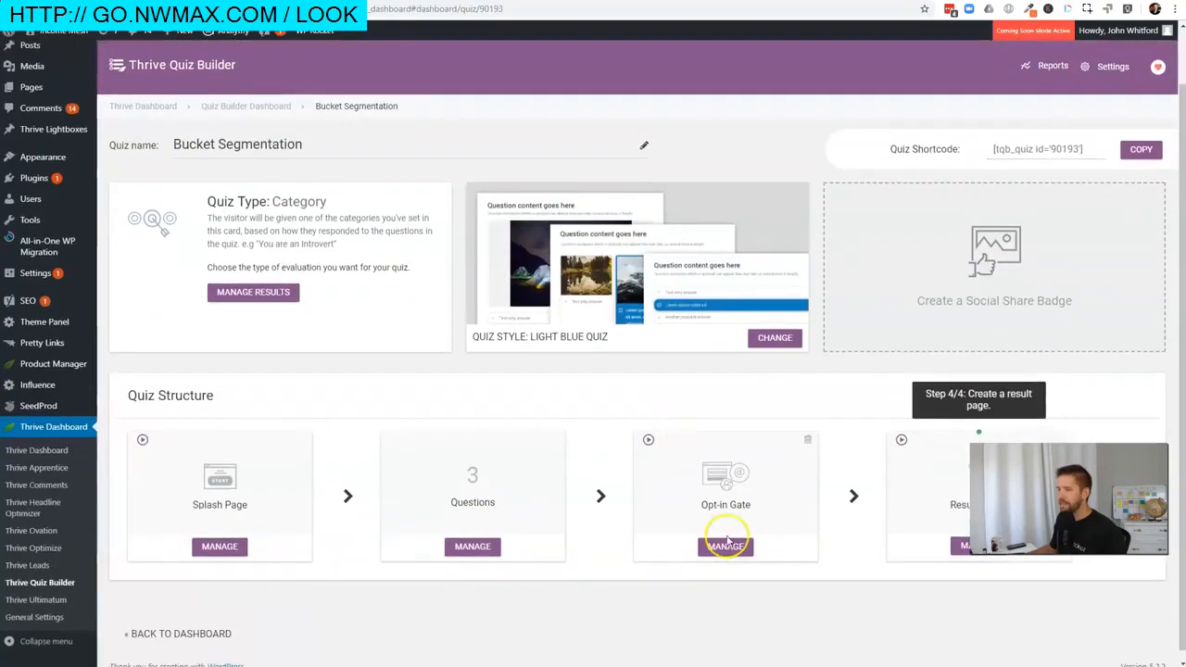
{"action": "left_click", "coordinate": [726, 548]}
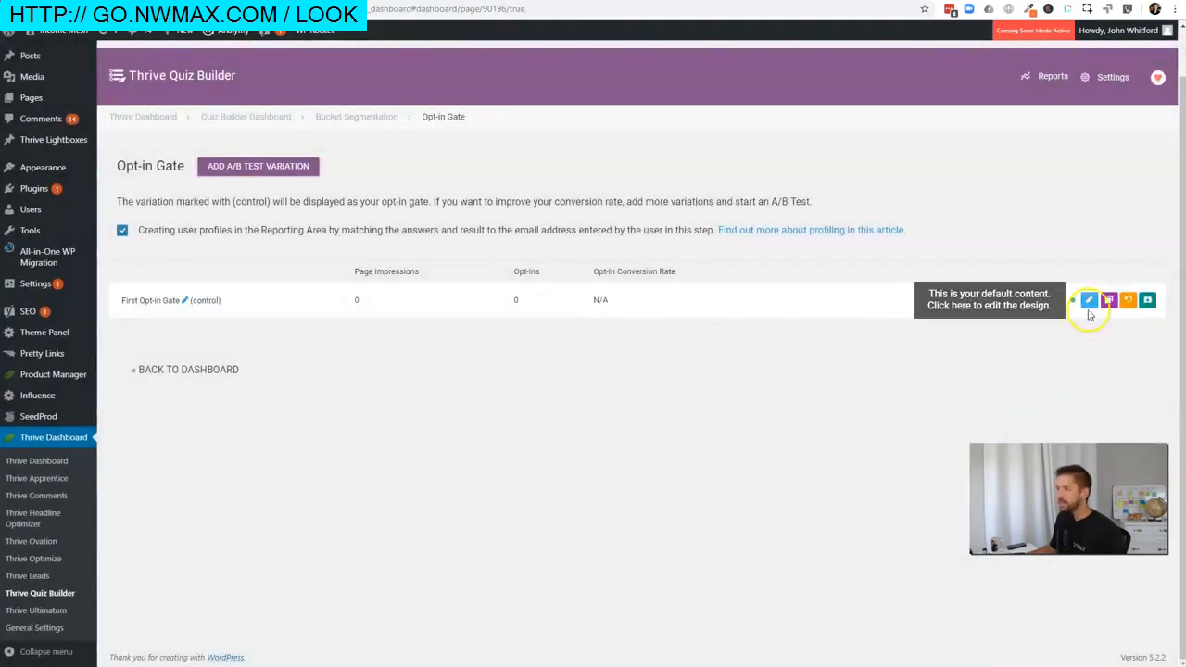
{"action": "left_click", "coordinate": [1090, 302]}
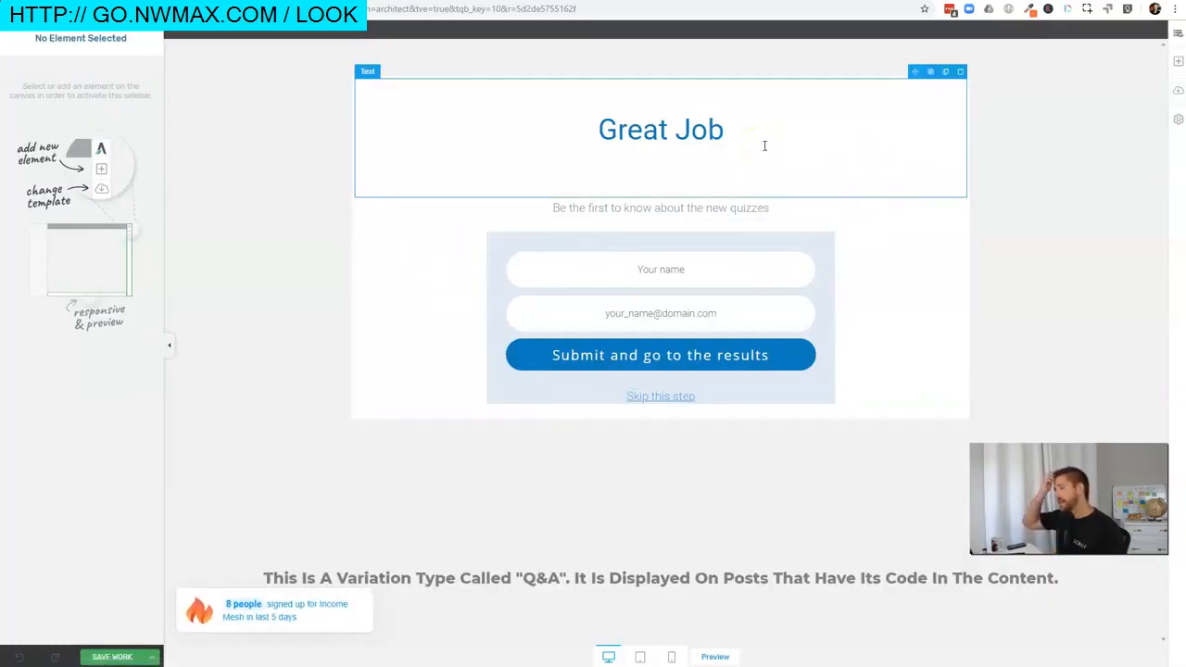
Insert a Dynamic Content element between the "Great Job" heading and the subtitle, and open its result variations for editing
{"action": "left_click", "coordinate": [1177, 64]}
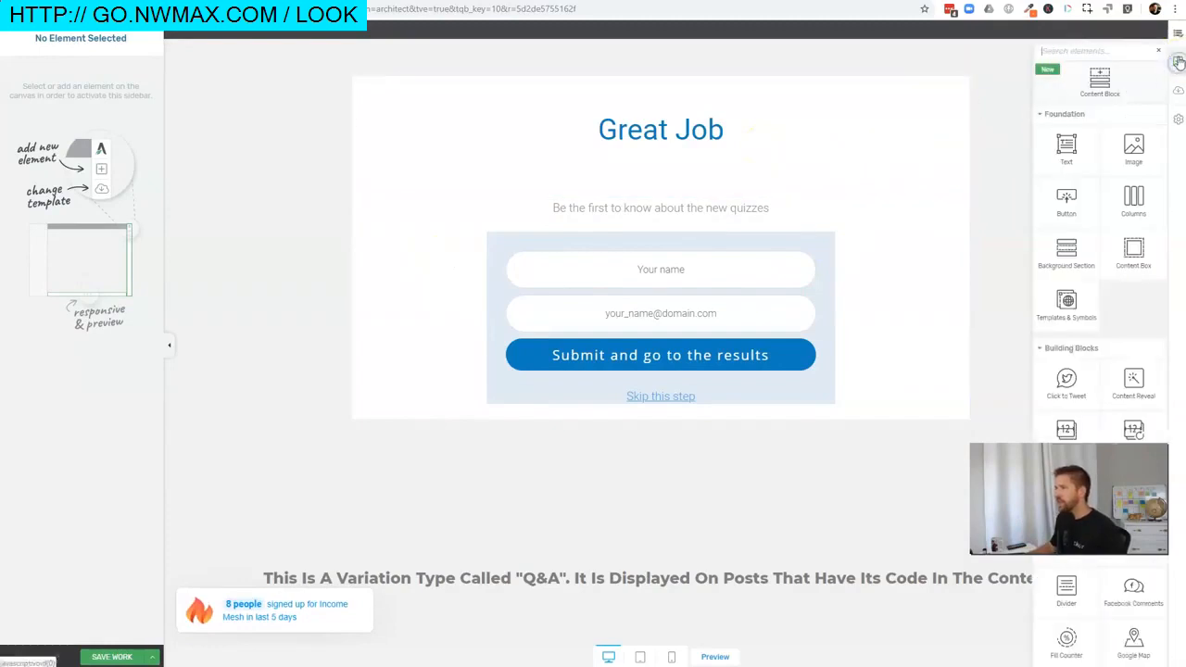
{"action": "type", "text": "dyna"}
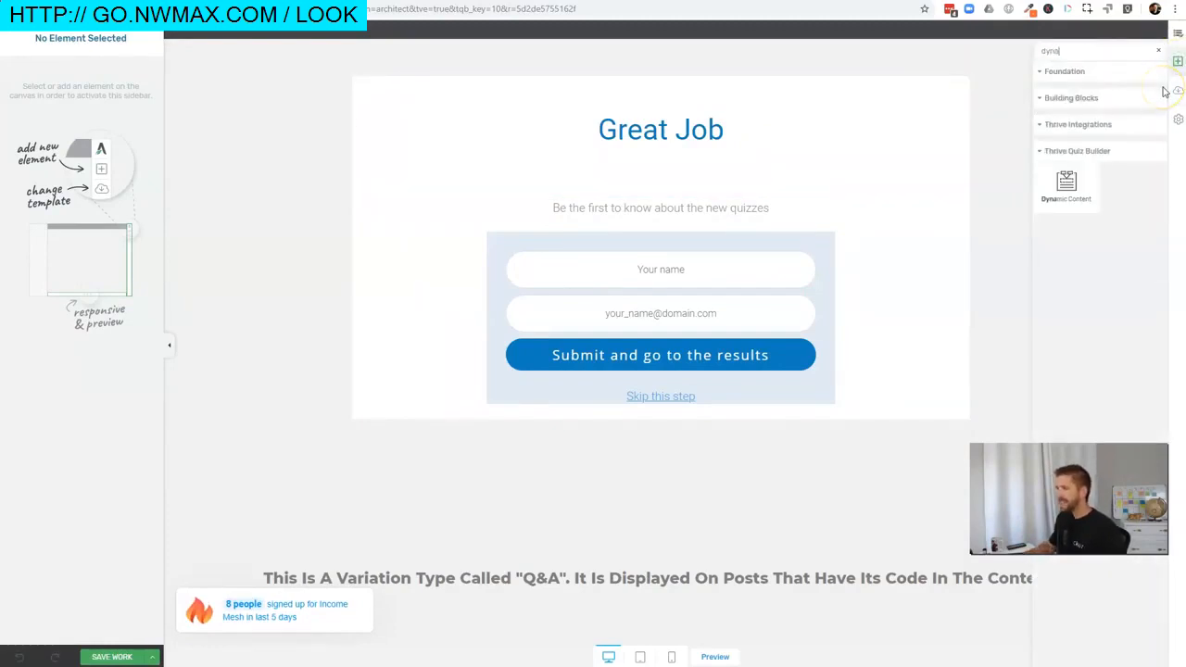
{"action": "left_click_drag", "start_coordinate": [1067, 181], "coordinate": [668, 162]}
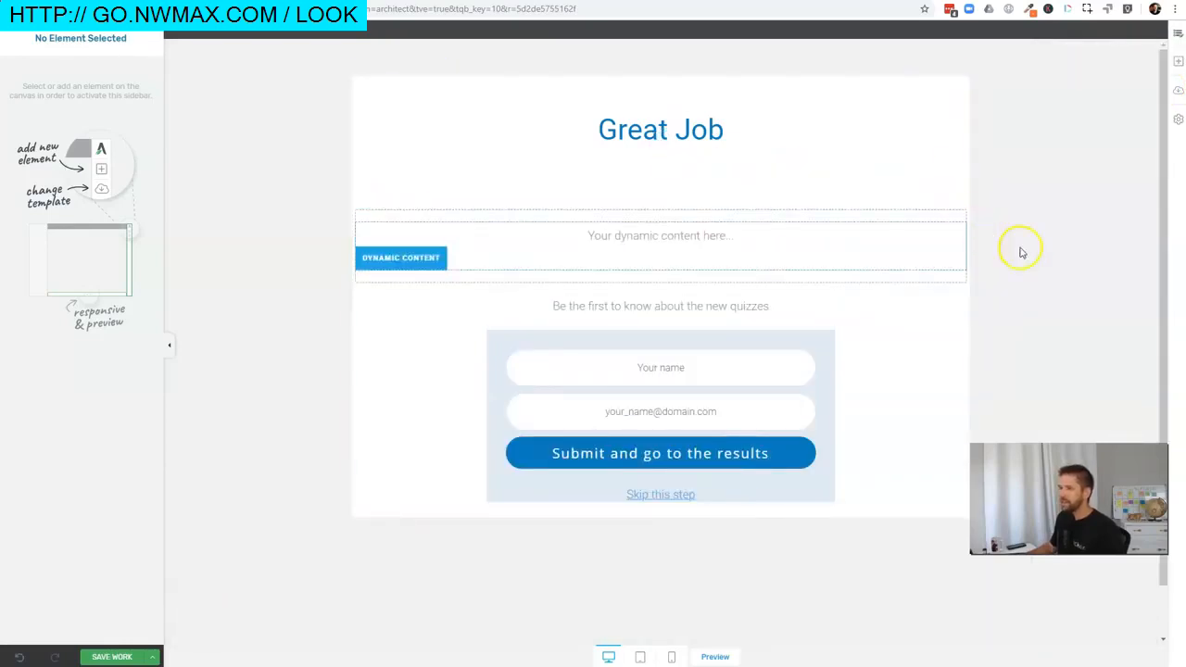
{"action": "left_click", "coordinate": [389, 258]}
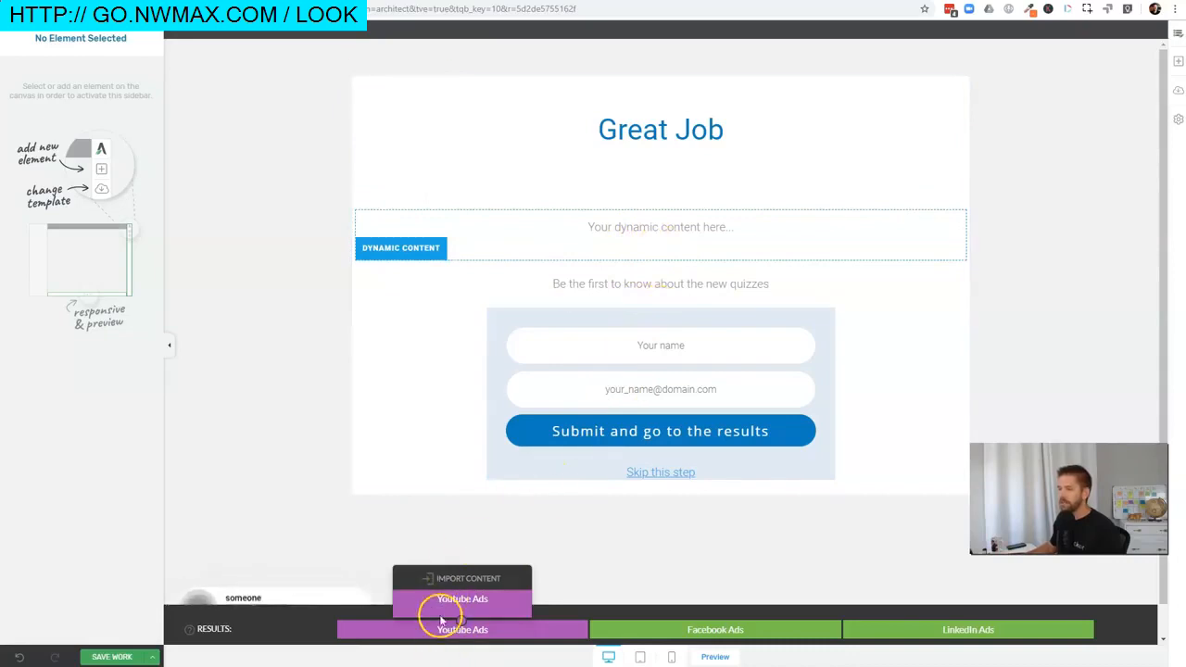
{"action": "left_click", "coordinate": [649, 362]}
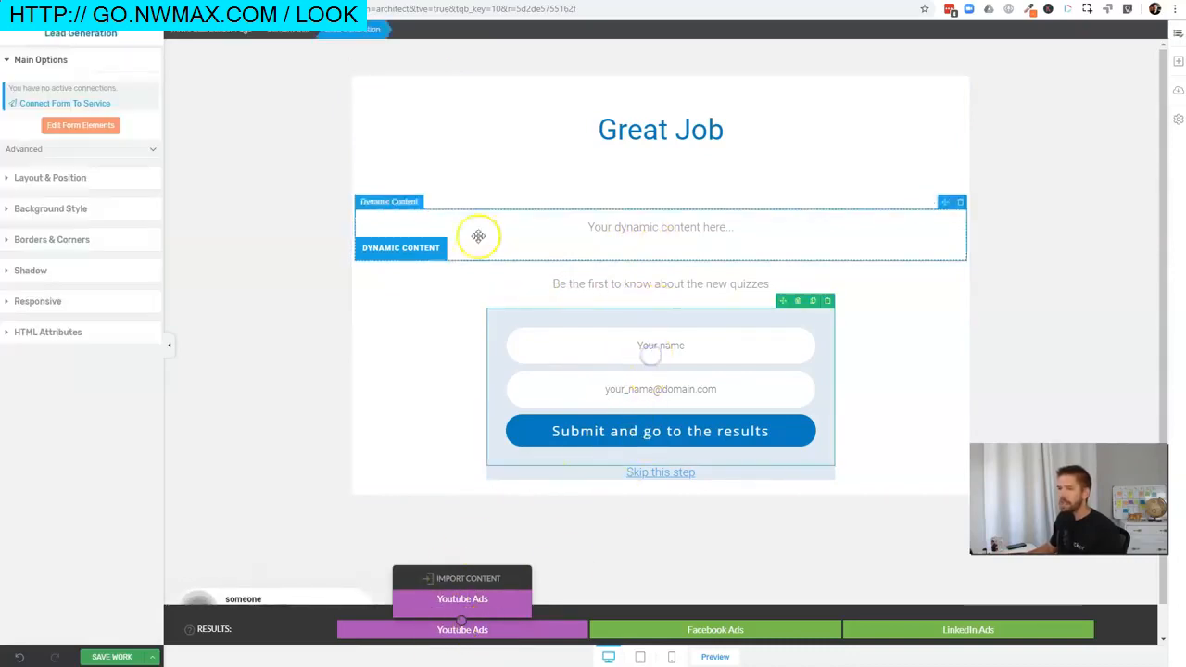
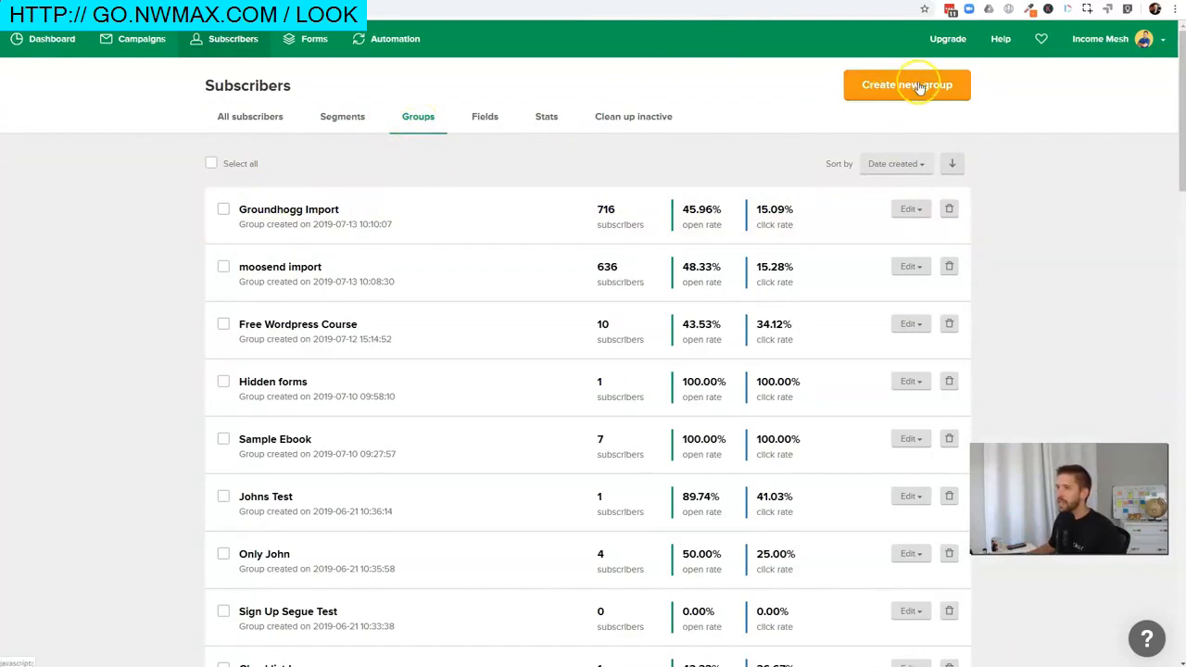
In MailerLite, create three subscriber groups named "Youtube Ads", "Facebook Ads" and "LinkedIn Ads"
{"action": "left_click", "coordinate": [628, 114]}
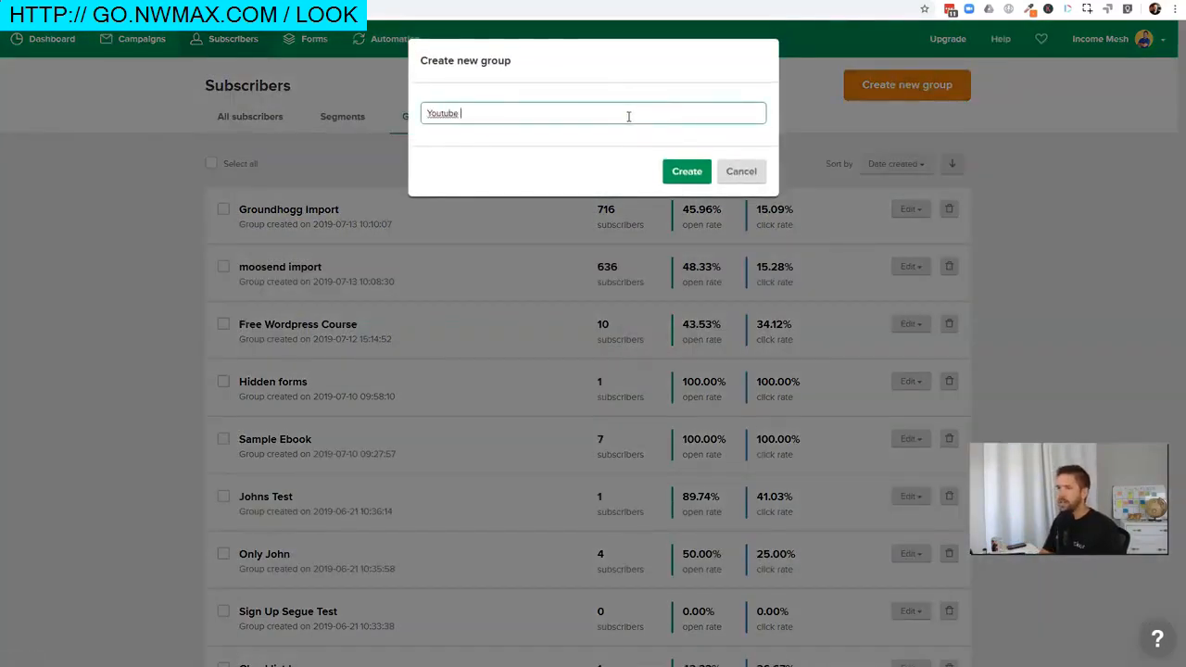
{"action": "left_click", "coordinate": [684, 175]}
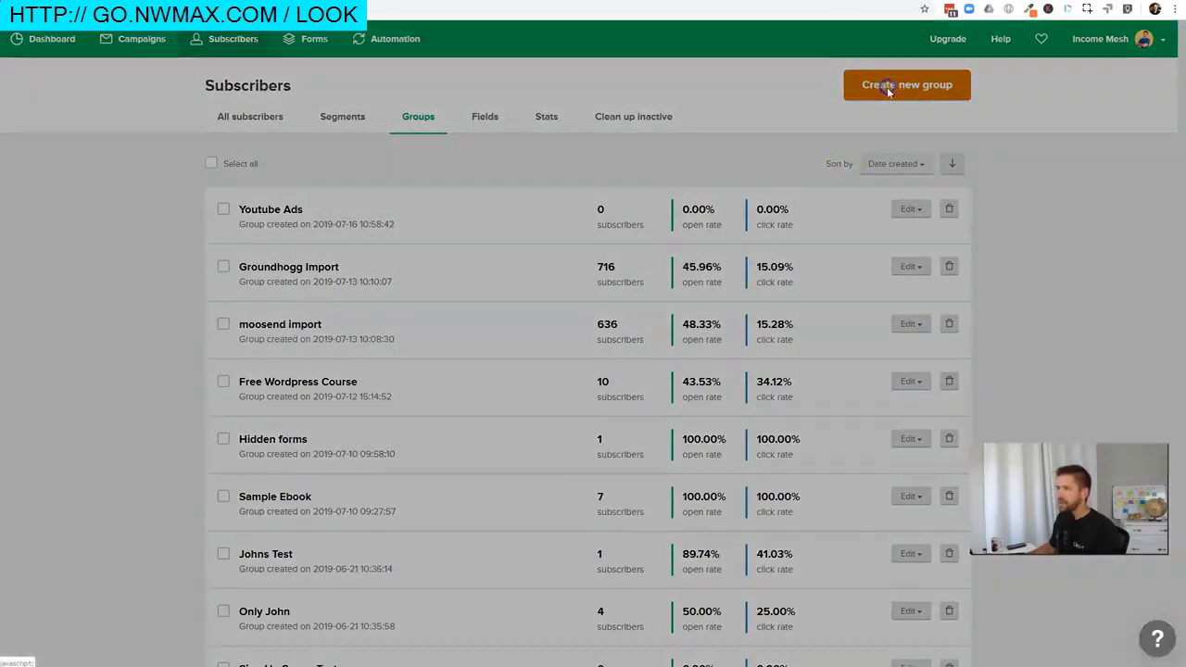
{"action": "left_click", "coordinate": [887, 87]}
{"action": "left_click", "coordinate": [503, 114]}
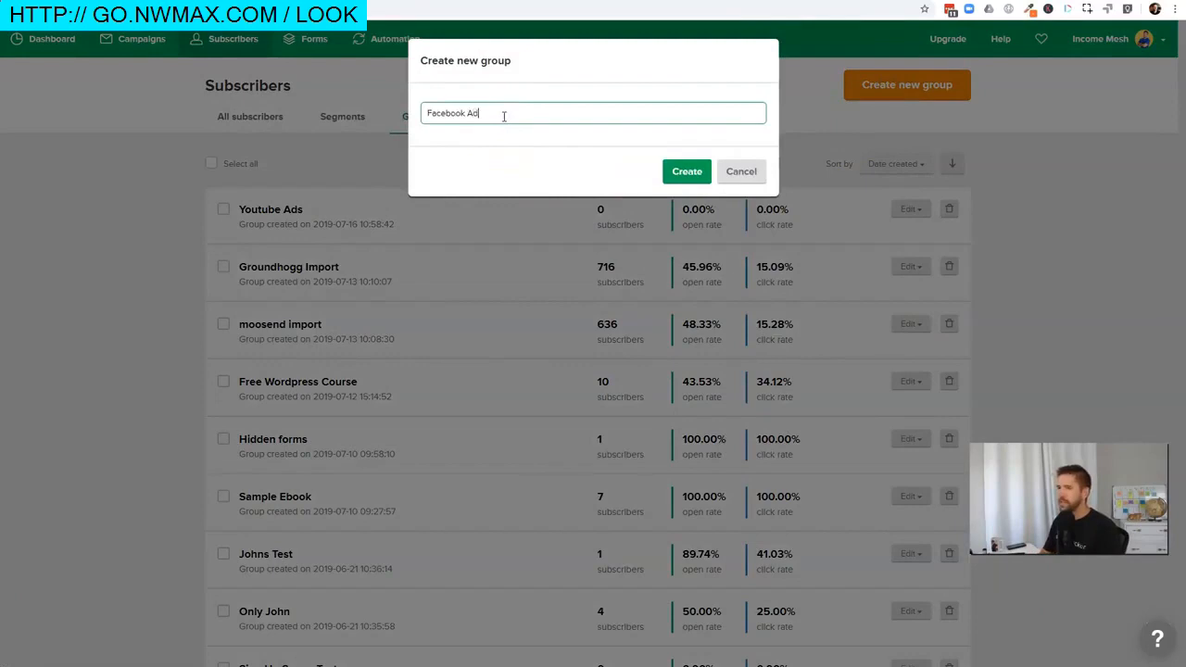
{"action": "type", "text": "Facebook Ads"}
{"action": "left_click", "coordinate": [684, 171]}
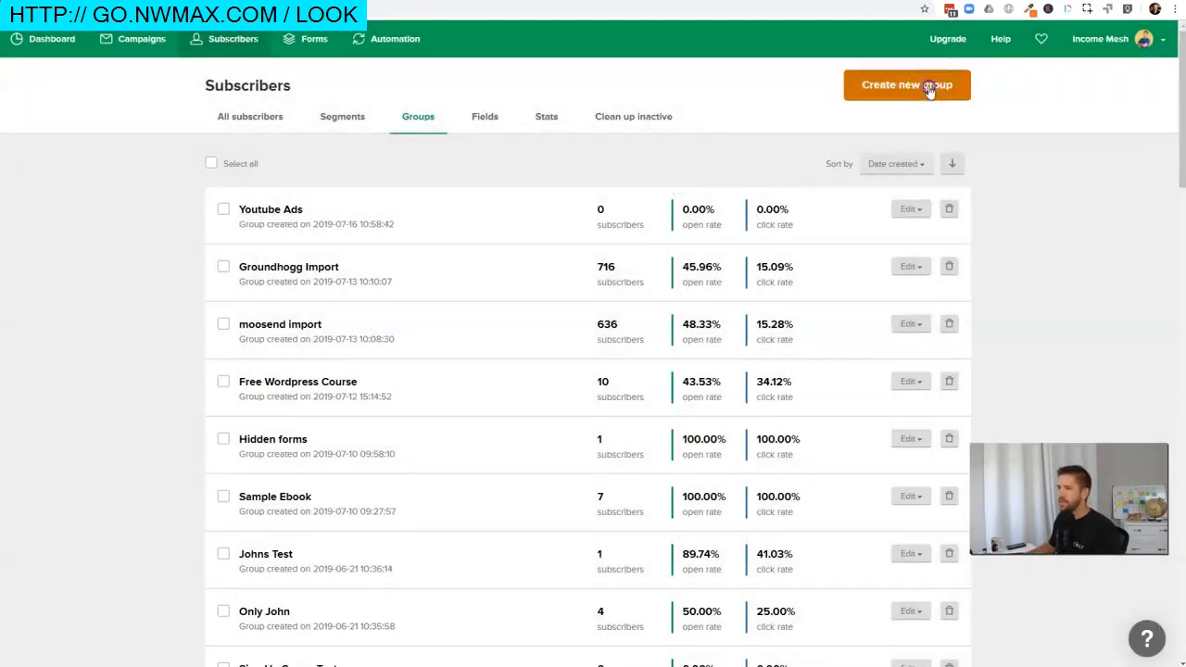
{"action": "left_click", "coordinate": [929, 86]}
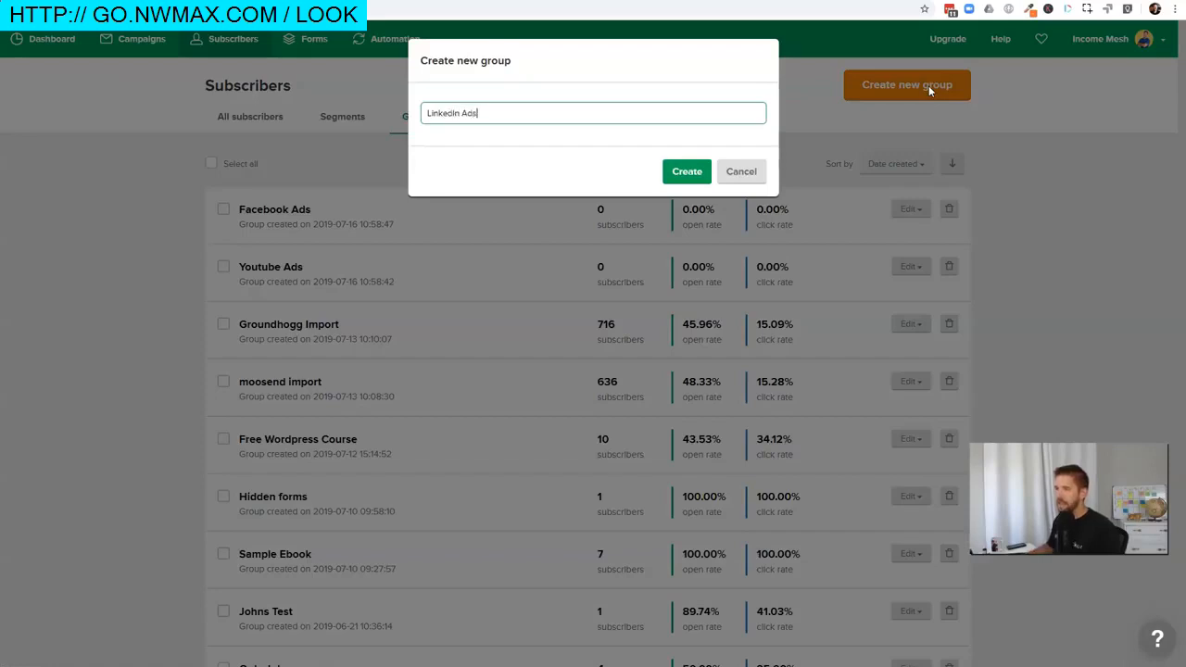
{"action": "left_click", "coordinate": [687, 171]}
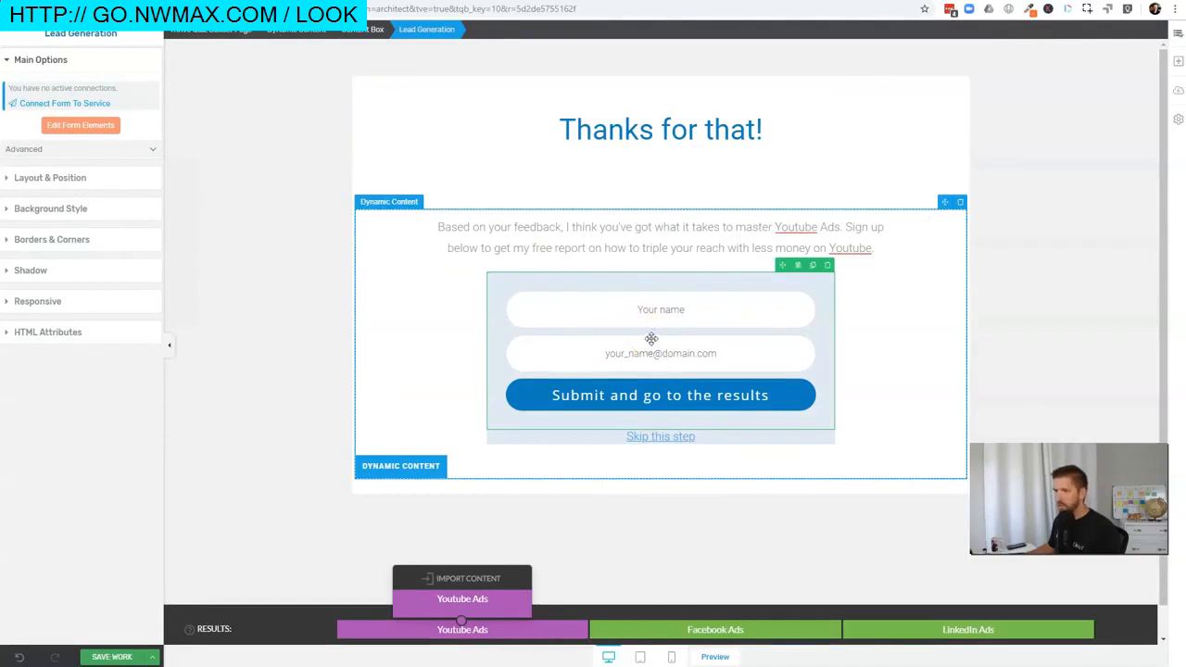
Connect the Youtube Ads variation's sign-up form to MailerLite with "Youtube Ads" as its mailing list
{"action": "left_click", "coordinate": [119, 102]}
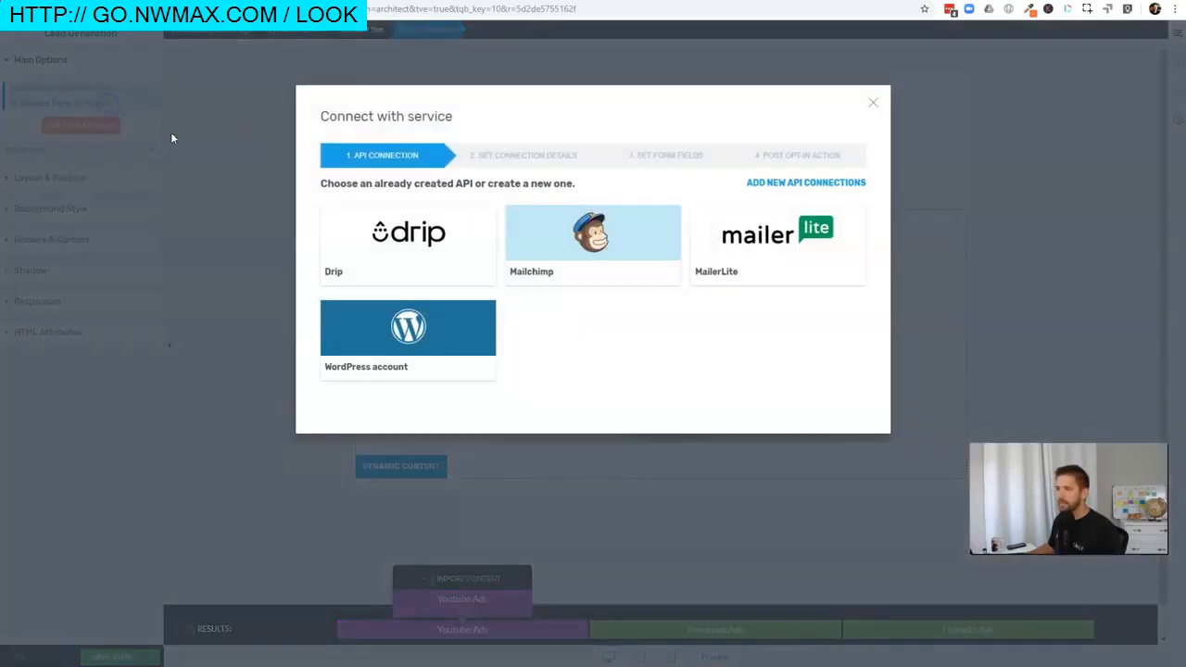
{"action": "left_click", "coordinate": [796, 252]}
{"action": "left_click", "coordinate": [802, 246]}
{"action": "left_click", "coordinate": [707, 251]}
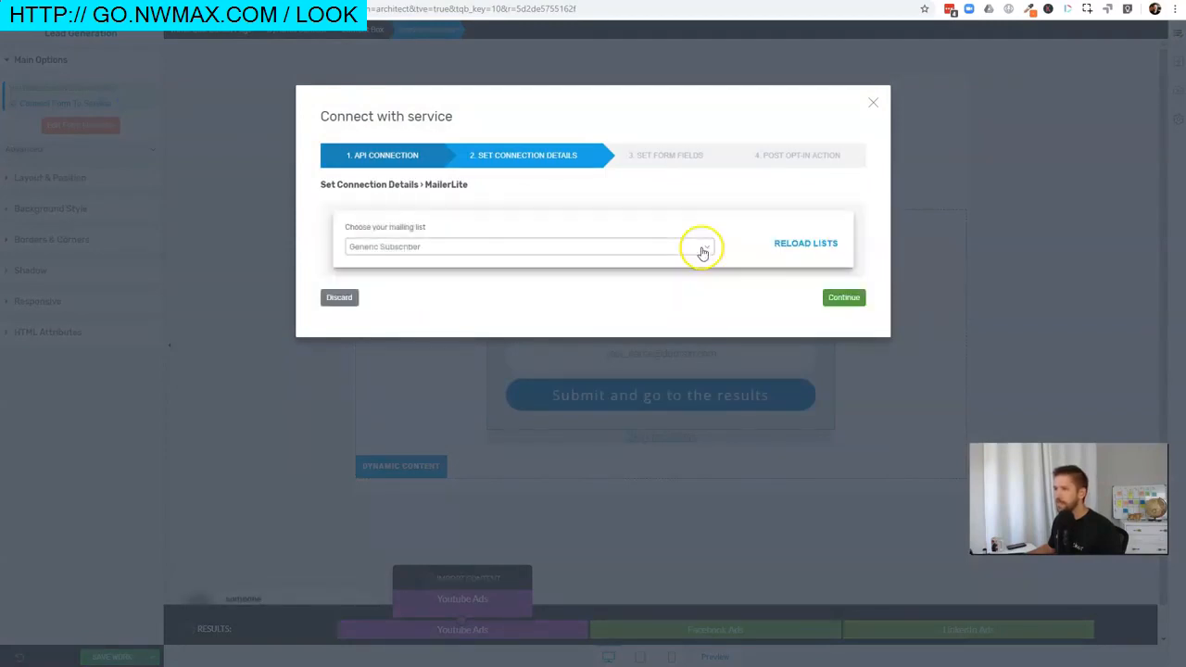
{"action": "left_click", "coordinate": [701, 246]}
{"action": "scroll", "coordinate": [709, 310], "scroll_direction": "down", "scroll_amount": 5}
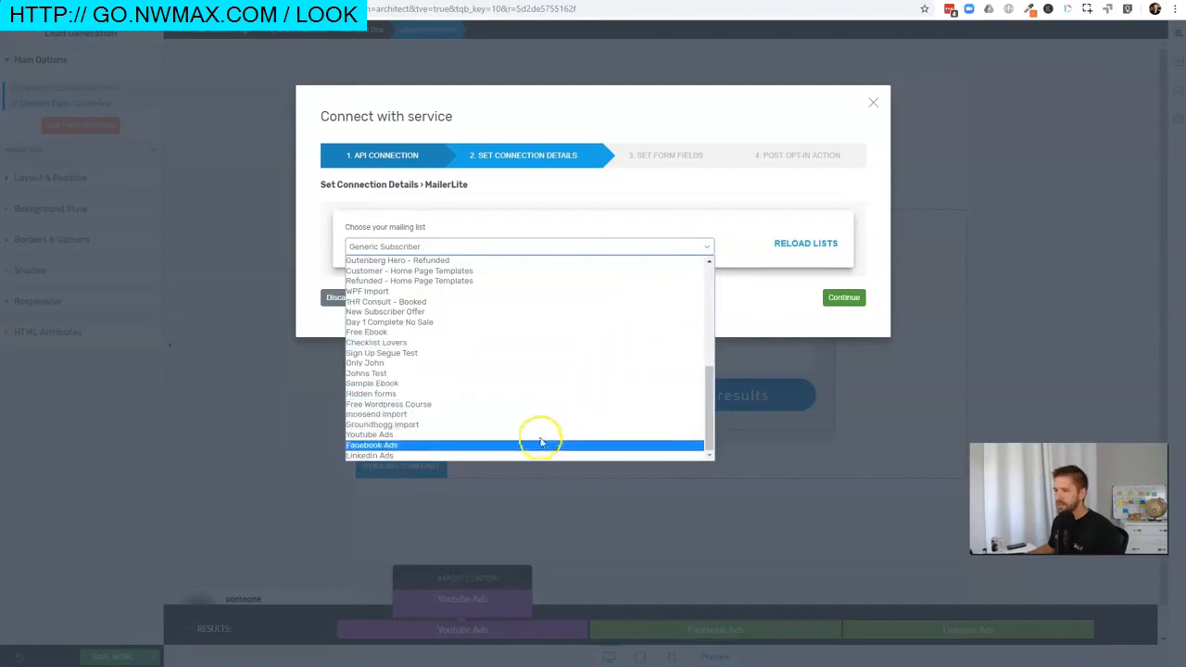
{"action": "left_click", "coordinate": [511, 435]}
{"action": "left_click", "coordinate": [844, 297]}
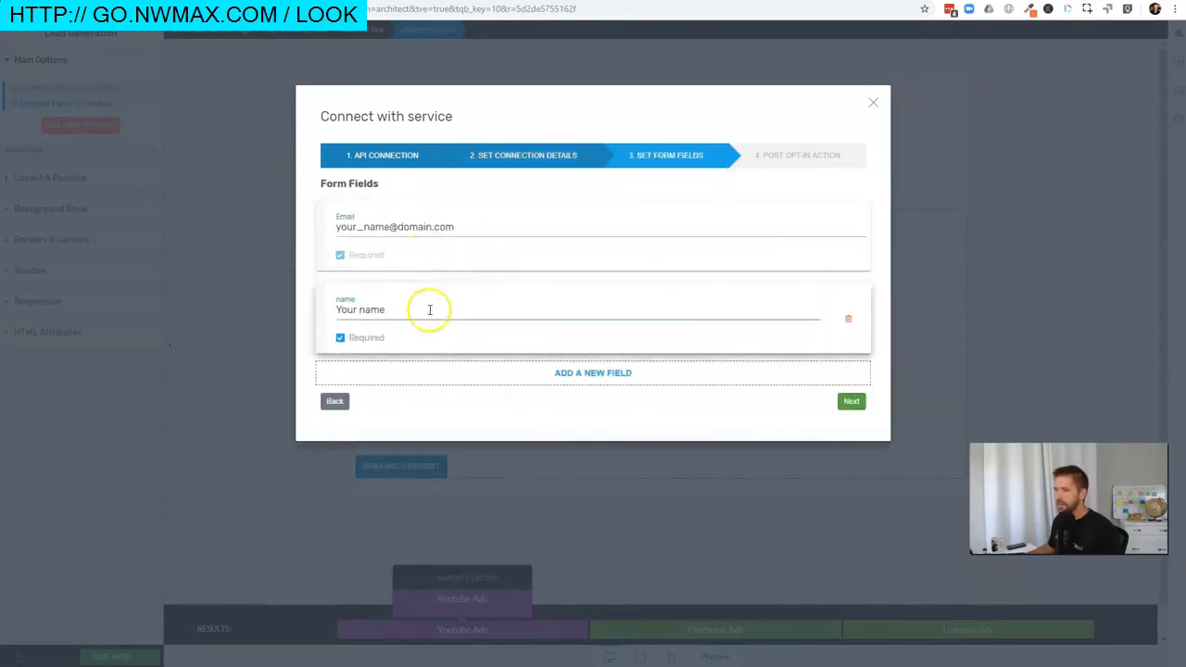
Remove the form's name field, set the email placeholder to "Your Best Email", and save the connection with "Go to next step in quiz"
{"action": "left_click", "coordinate": [846, 322]}
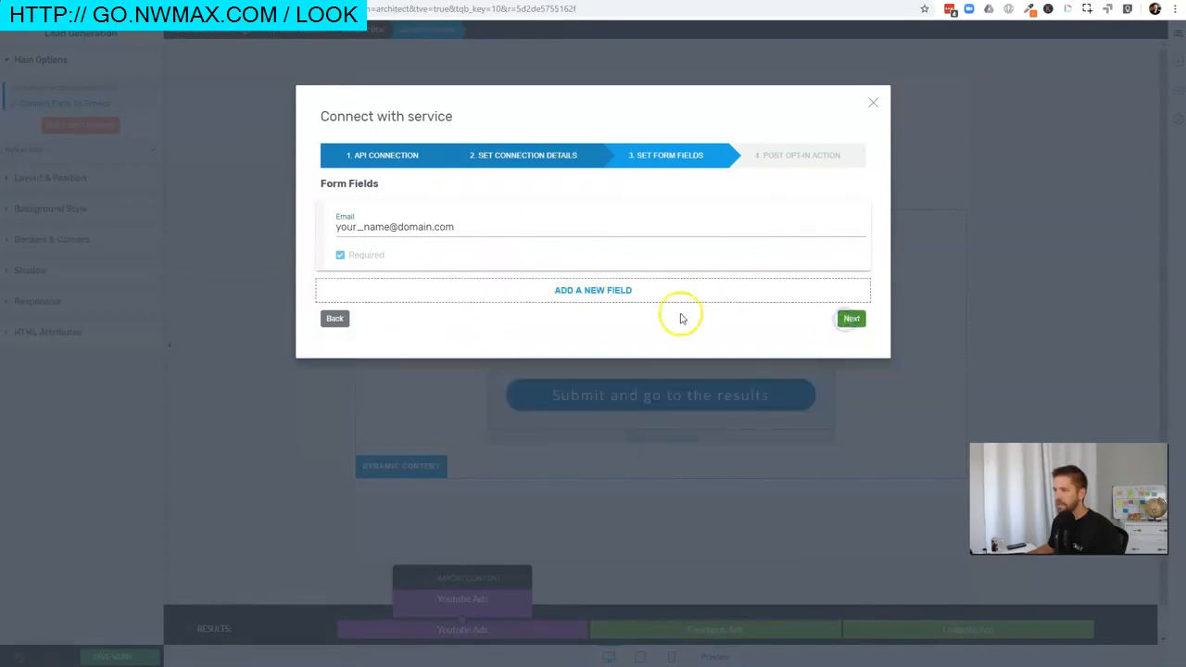
{"action": "left_click", "coordinate": [504, 232]}
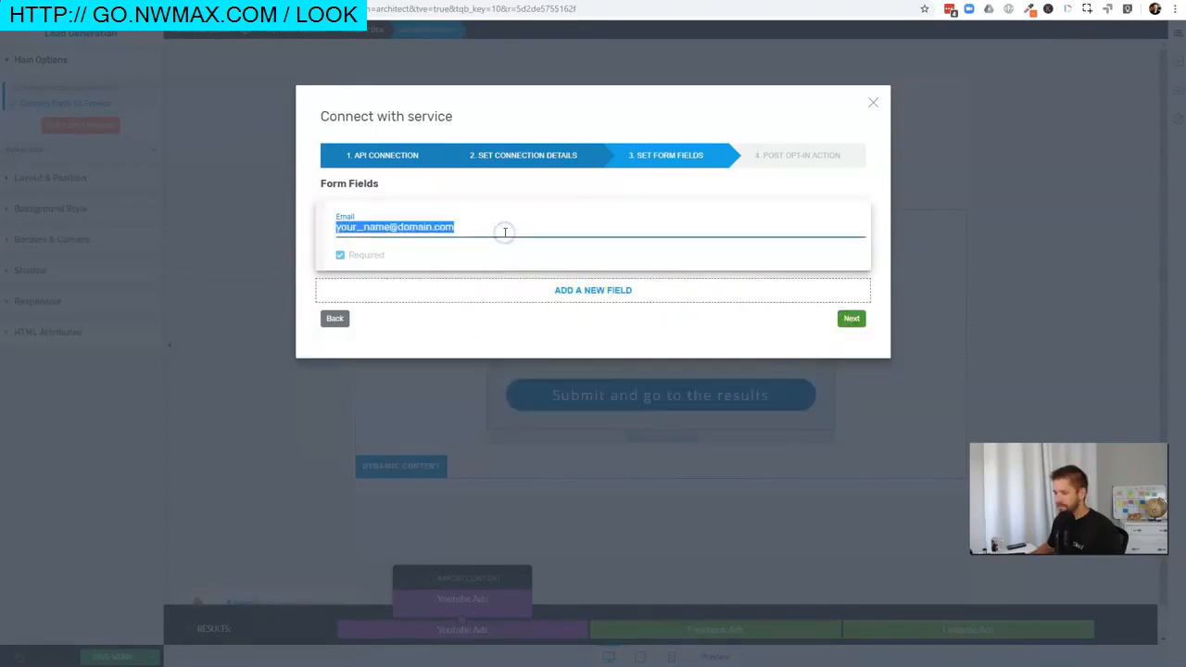
{"action": "type", "text": "Your Best Email"}
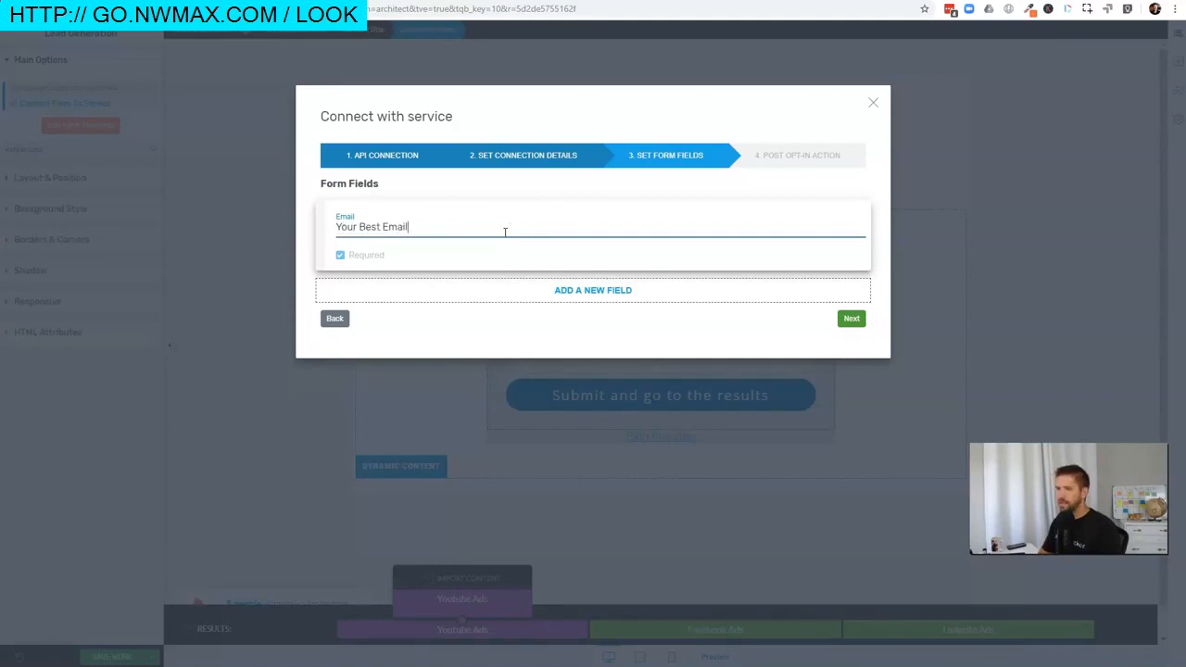
{"action": "left_click", "coordinate": [848, 318]}
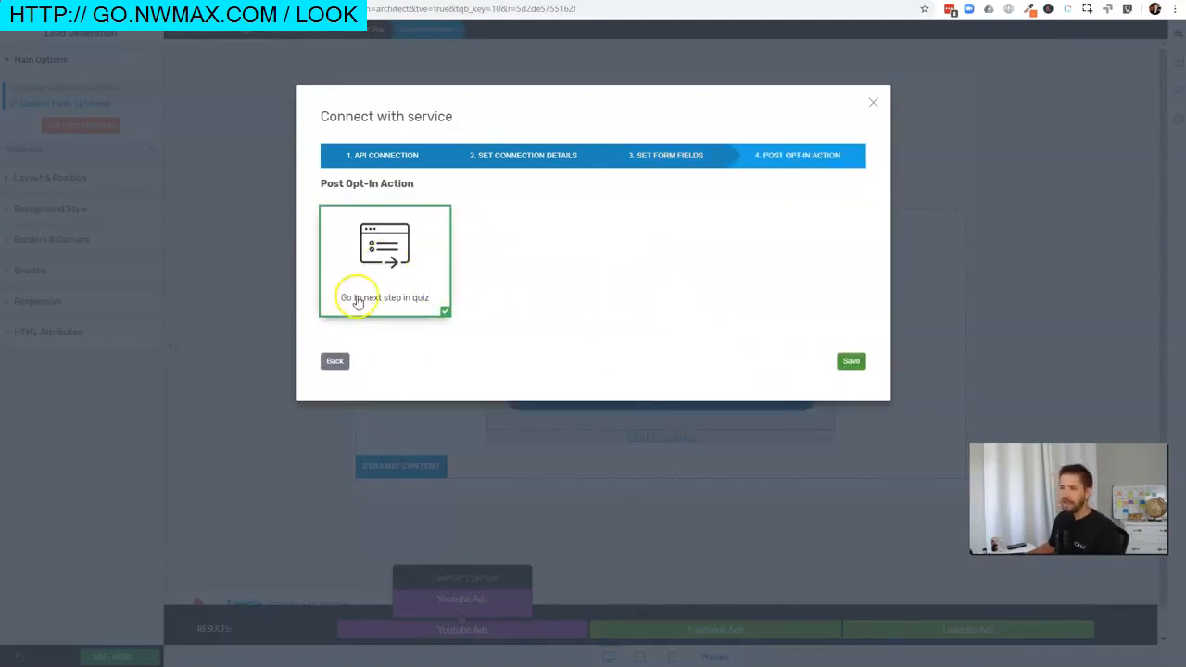
{"action": "left_click", "coordinate": [849, 360]}
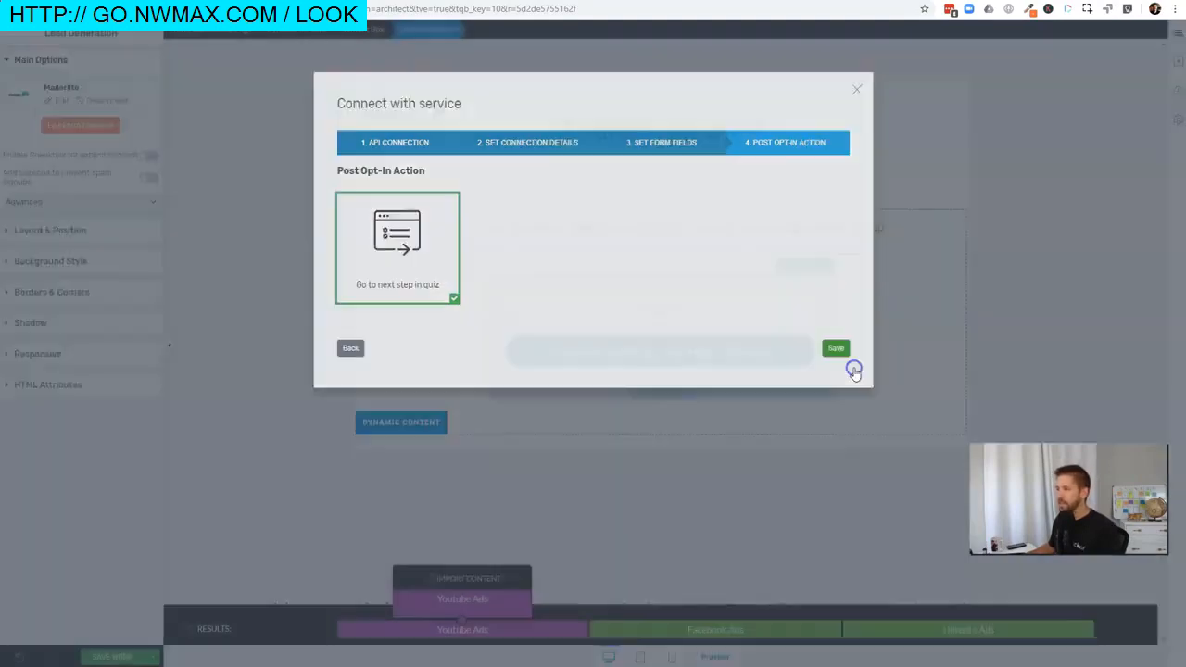
{"action": "left_click", "coordinate": [910, 362]}
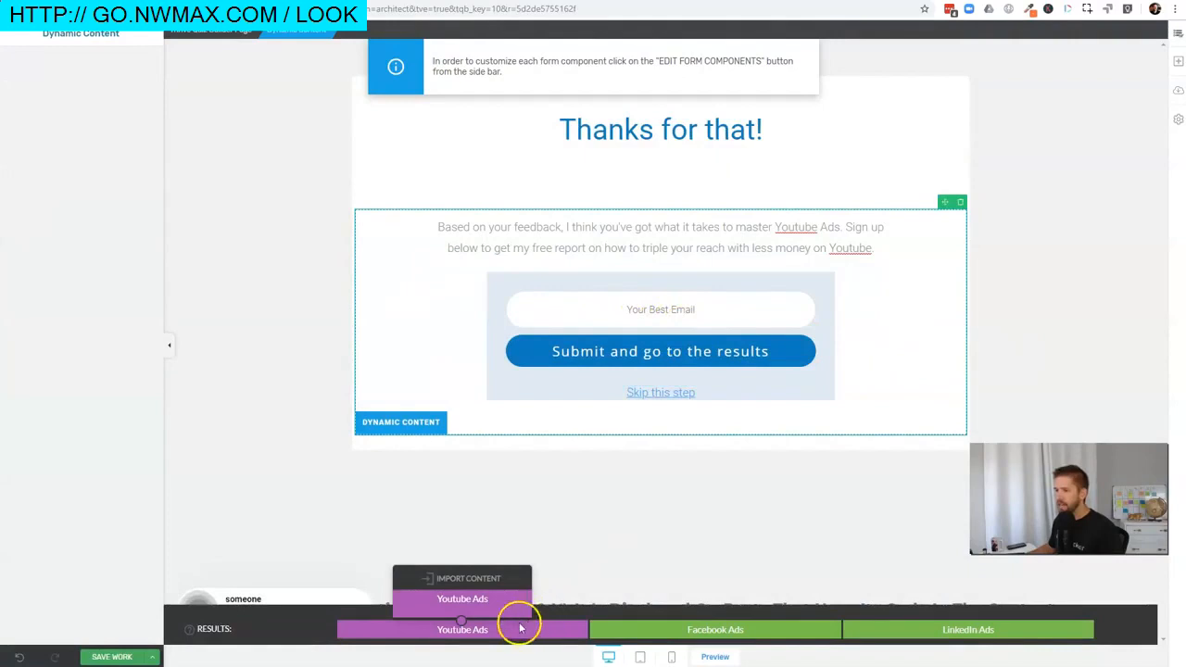
Import the Youtube Ads content into the Facebook Ads variation and replace the word "Youtube" with "Facebook" in its text
{"action": "left_click", "coordinate": [675, 635]}
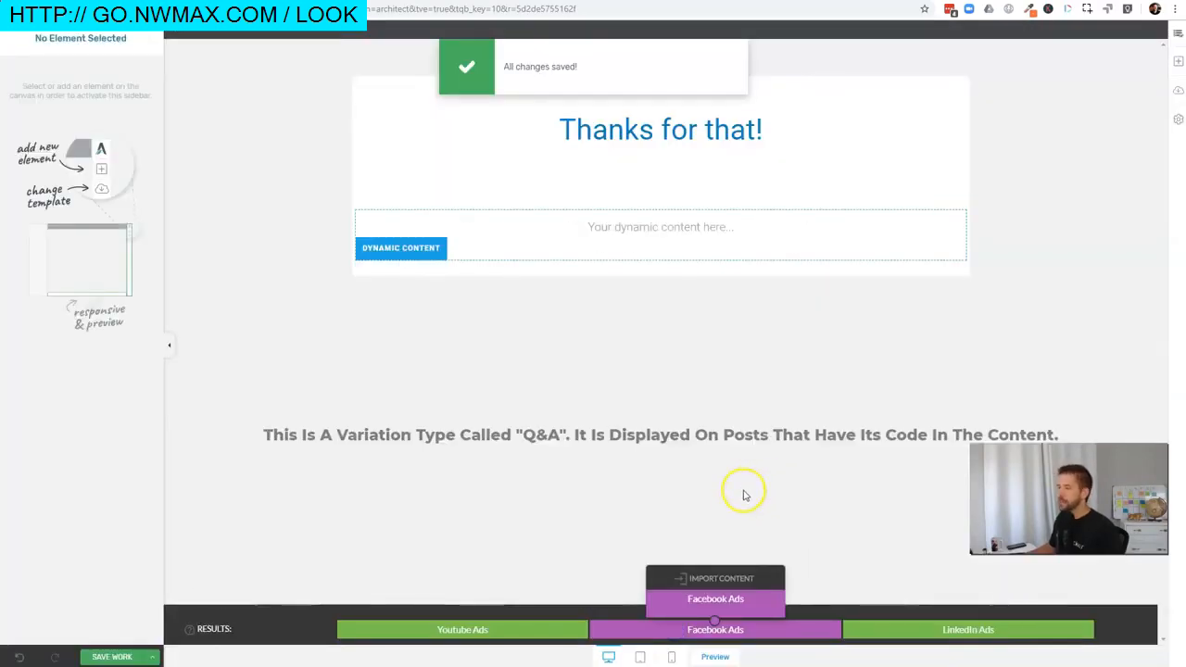
{"action": "left_click", "coordinate": [707, 580]}
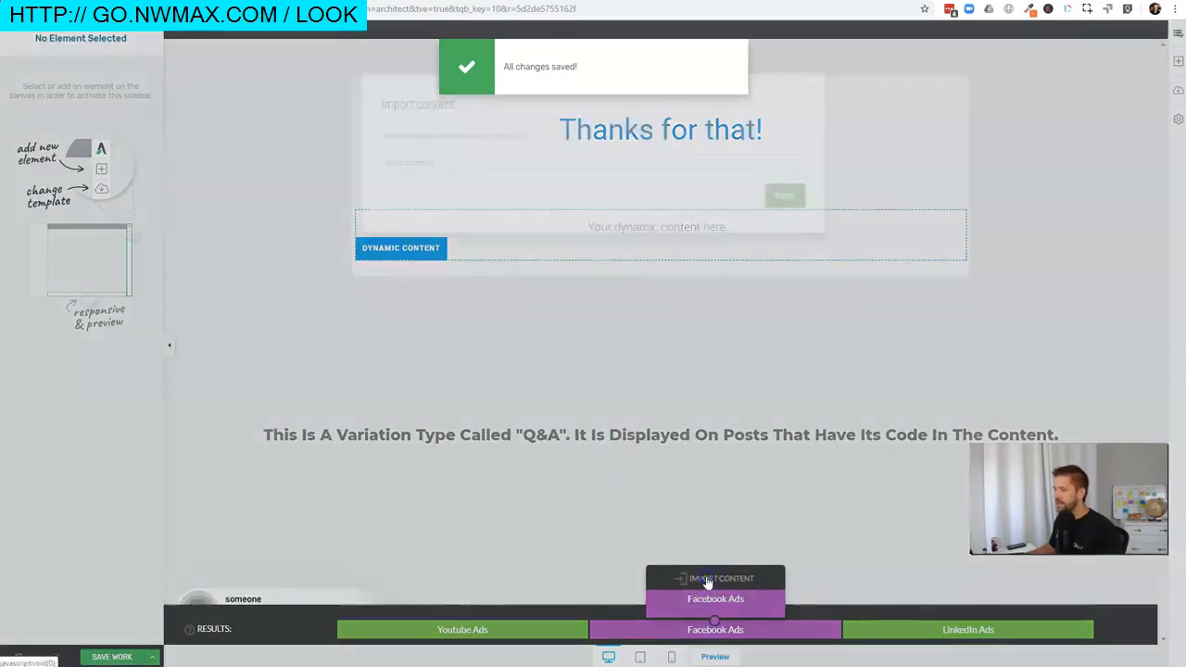
{"action": "left_click", "coordinate": [457, 241]}
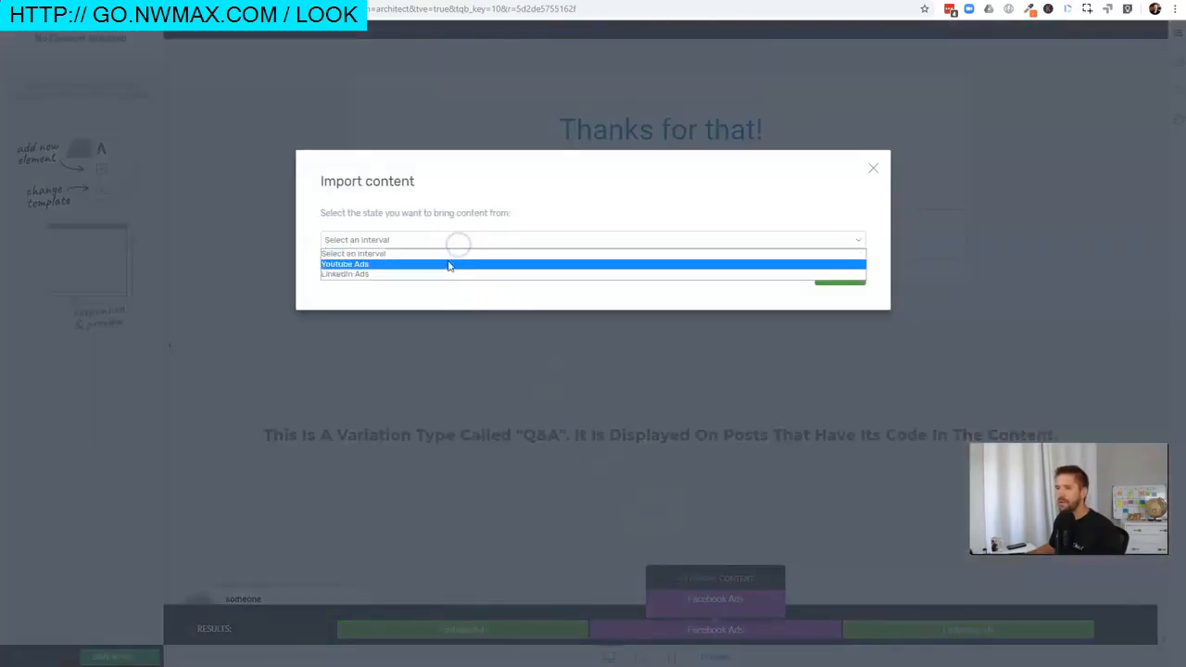
{"action": "left_click", "coordinate": [449, 265]}
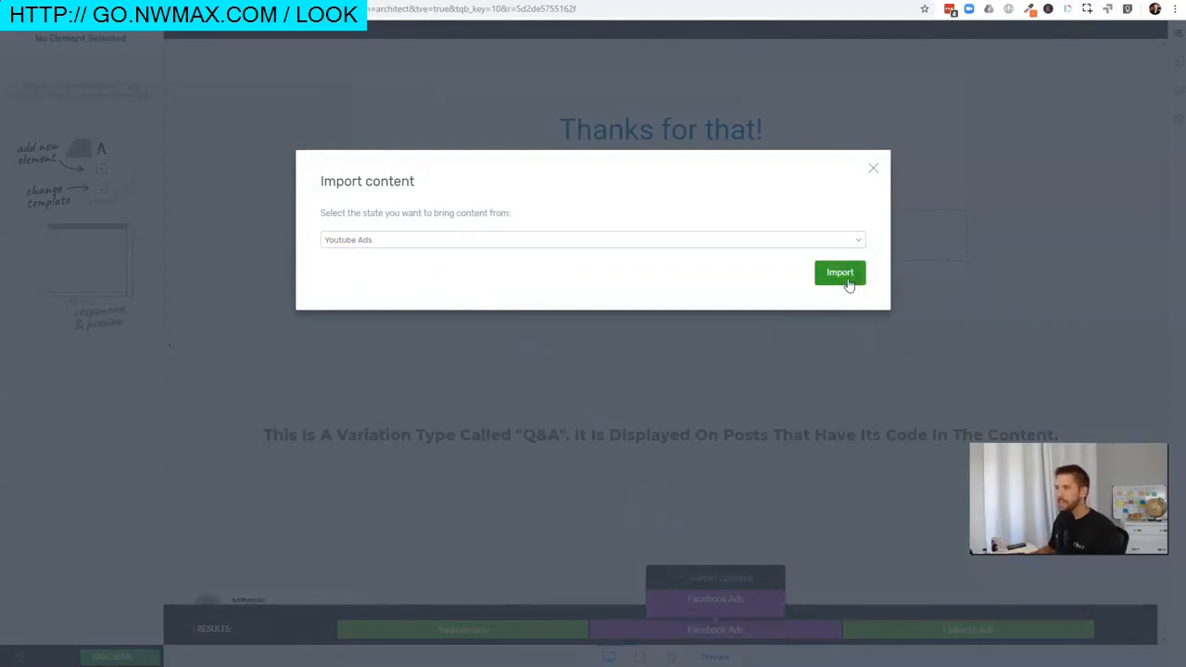
{"action": "left_click", "coordinate": [848, 282]}
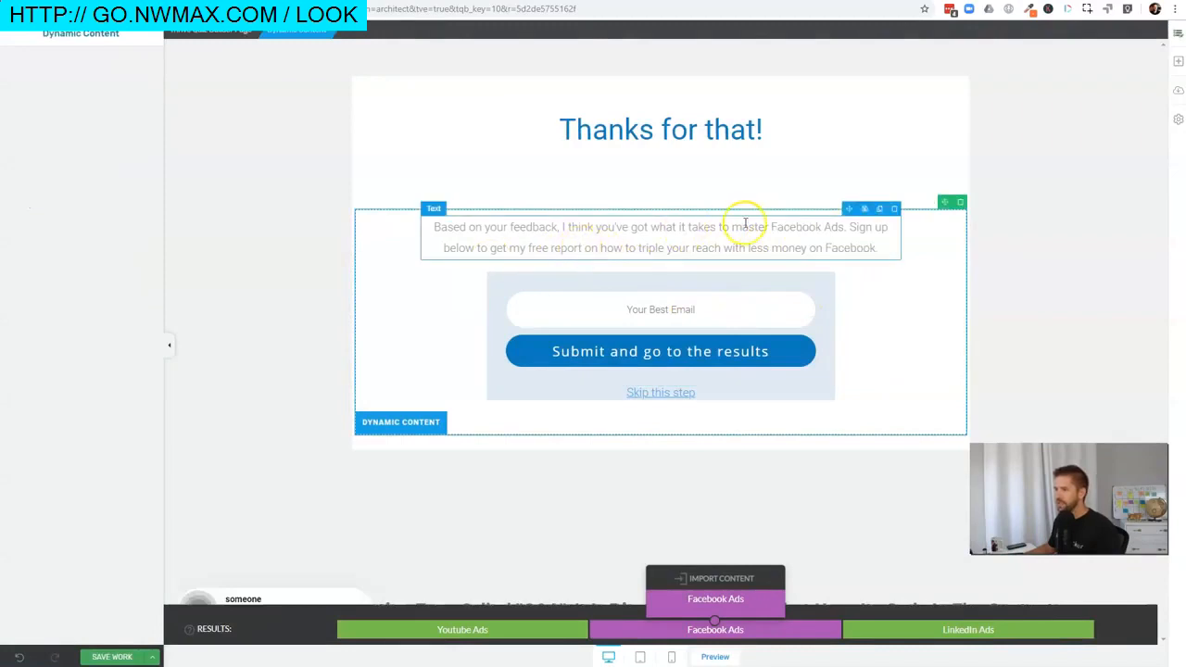
Set the MailerLite mailing list of the Facebook Ads variation's form to "Facebook Ads" and save the connection
{"action": "left_click", "coordinate": [683, 313]}
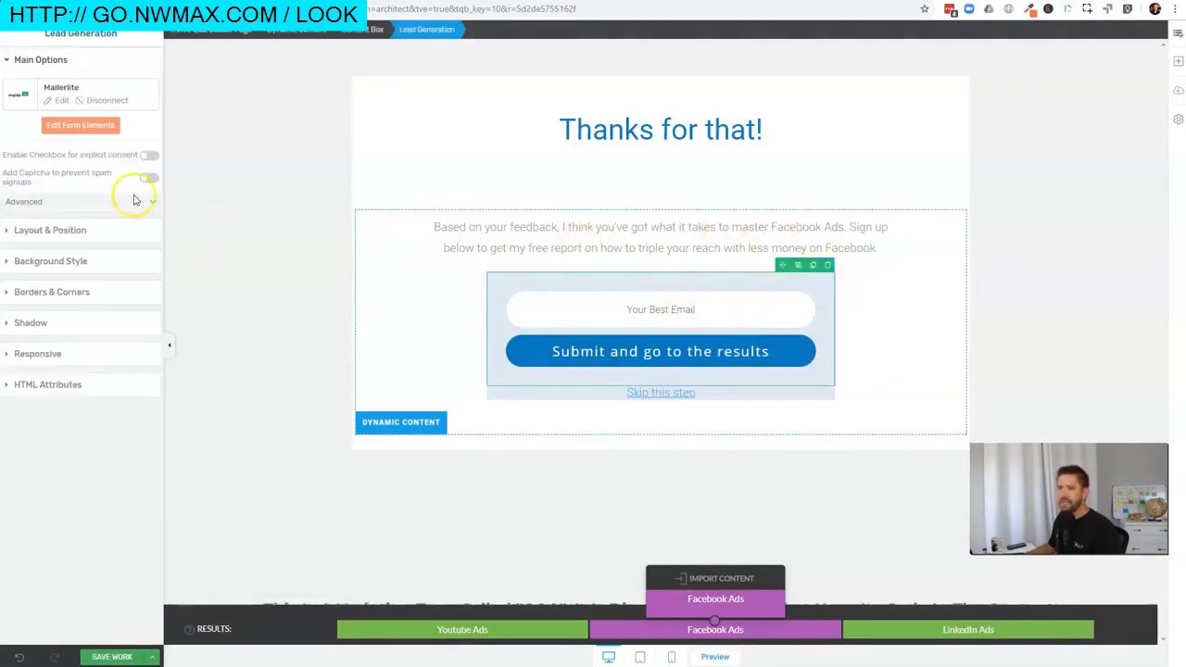
{"action": "left_click", "coordinate": [63, 100]}
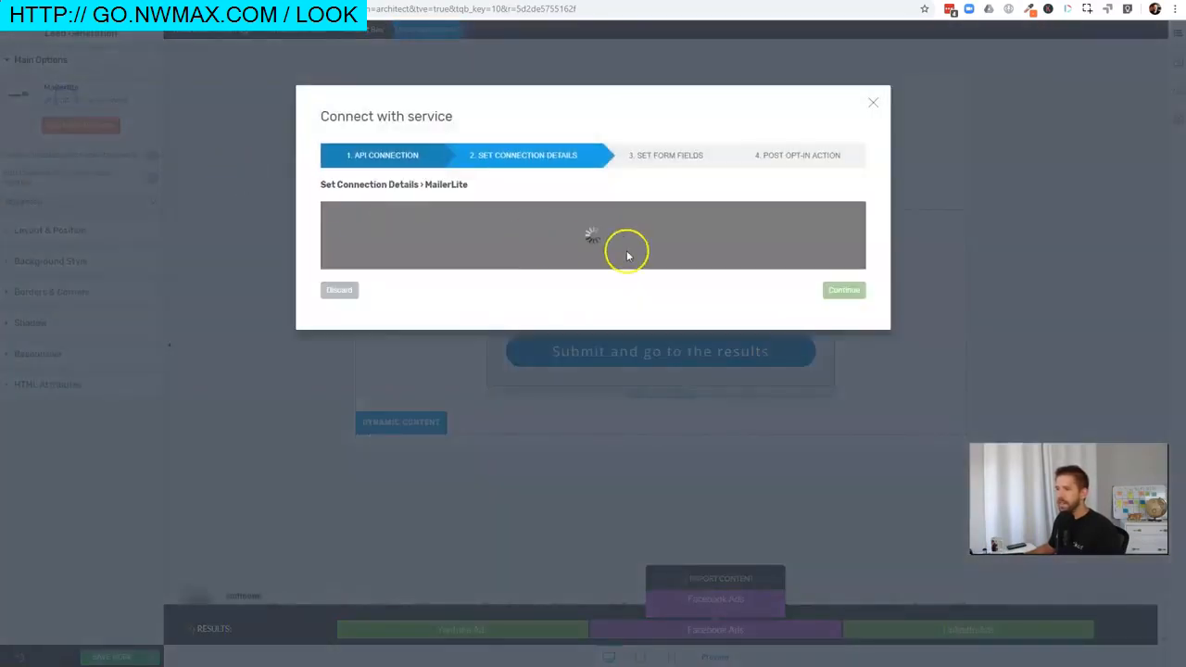
{"action": "left_click", "coordinate": [633, 248]}
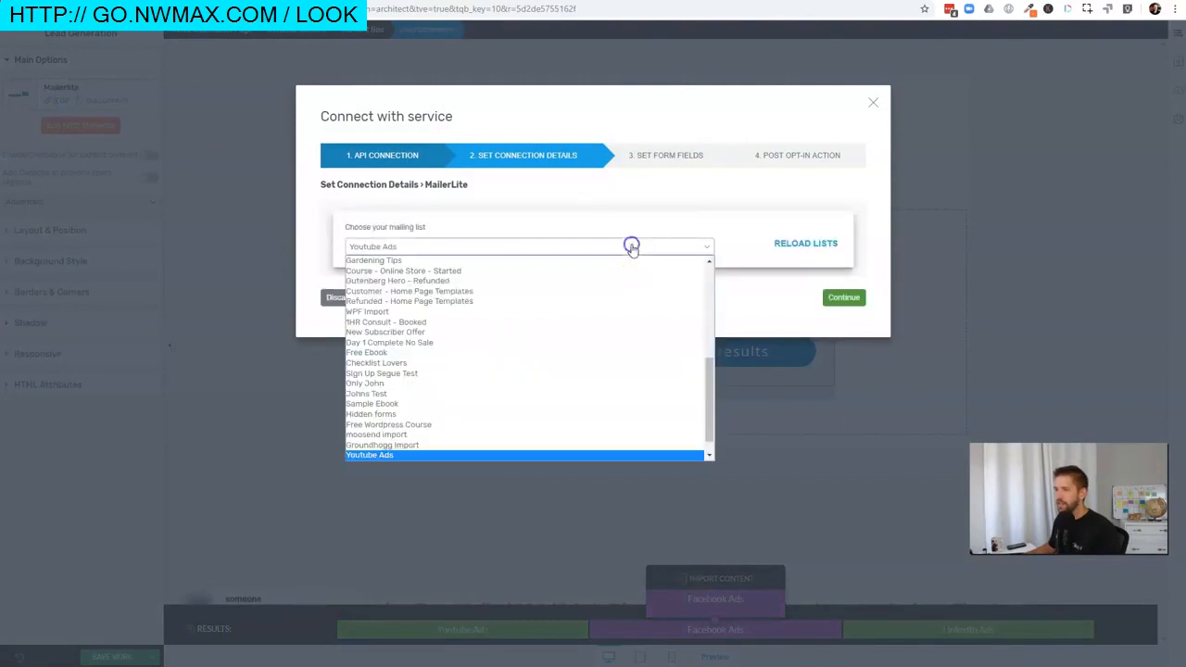
{"action": "left_click", "coordinate": [530, 443]}
{"action": "left_click", "coordinate": [627, 294]}
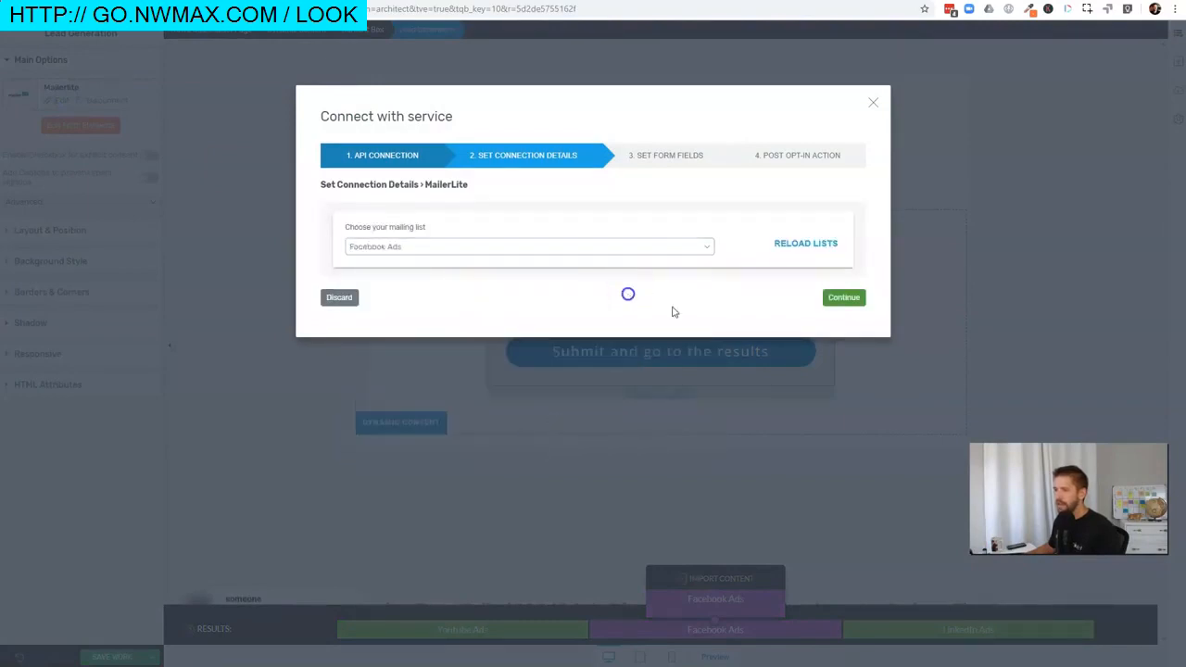
{"action": "left_click", "coordinate": [854, 300]}
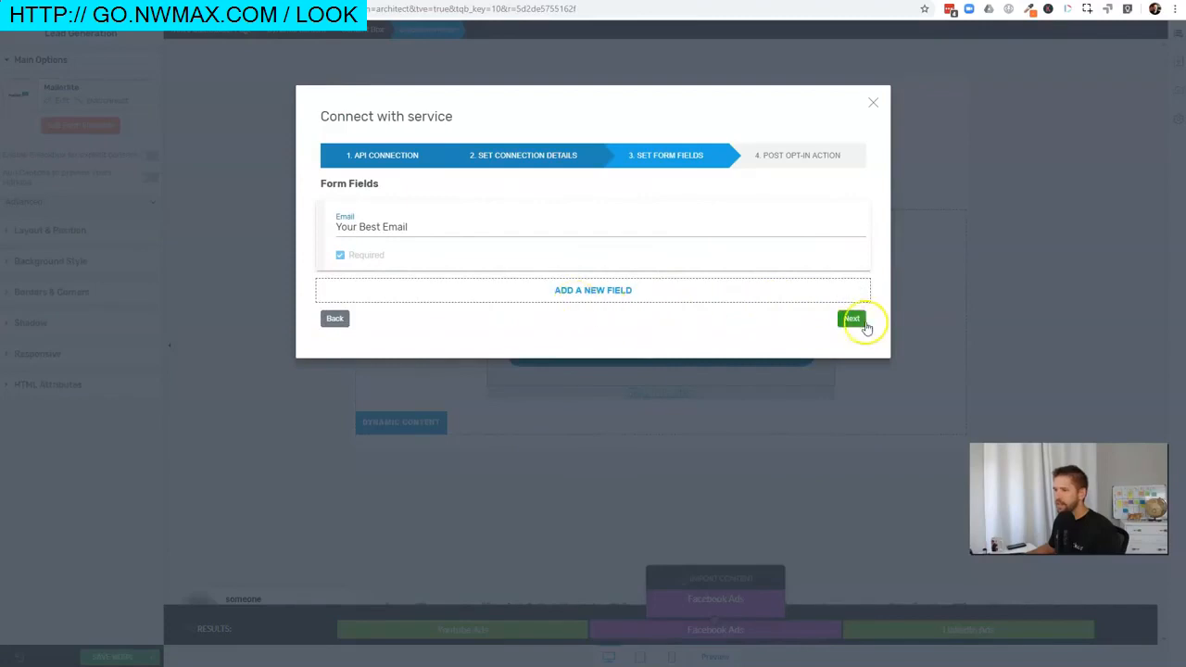
{"action": "left_click", "coordinate": [862, 322]}
{"action": "left_click", "coordinate": [851, 362]}
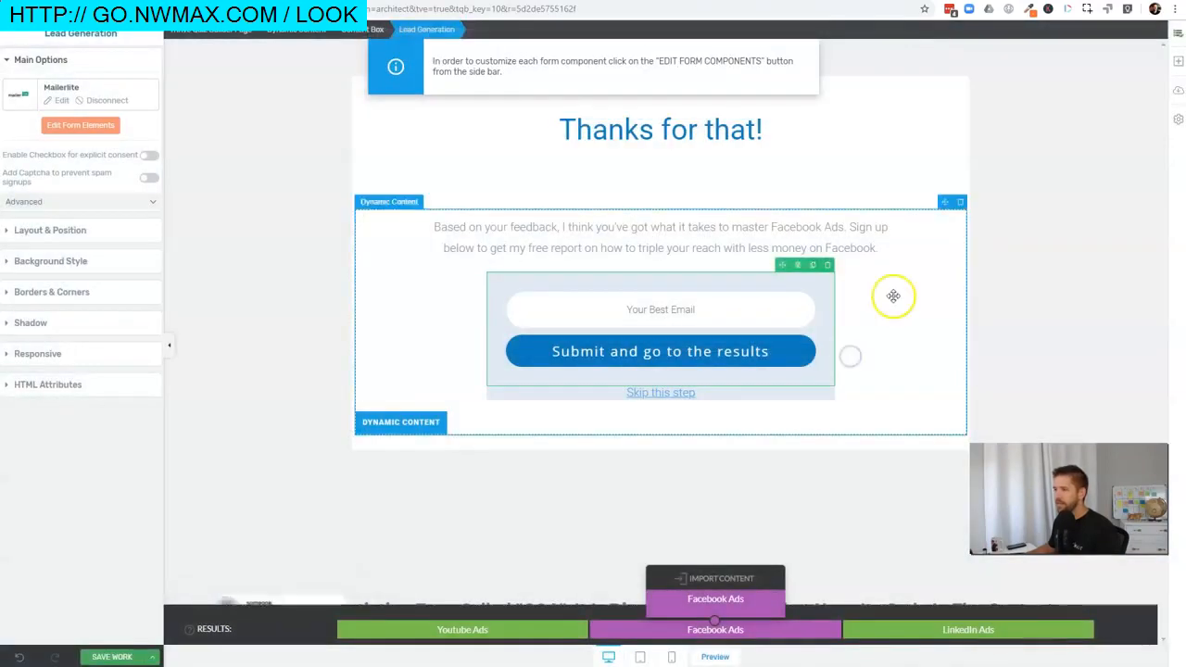
Import the Youtube Ads content into the LinkedIn Ads variation and replace the word "Youtube" with "LinkedIn" in its text
{"action": "left_click", "coordinate": [935, 632]}
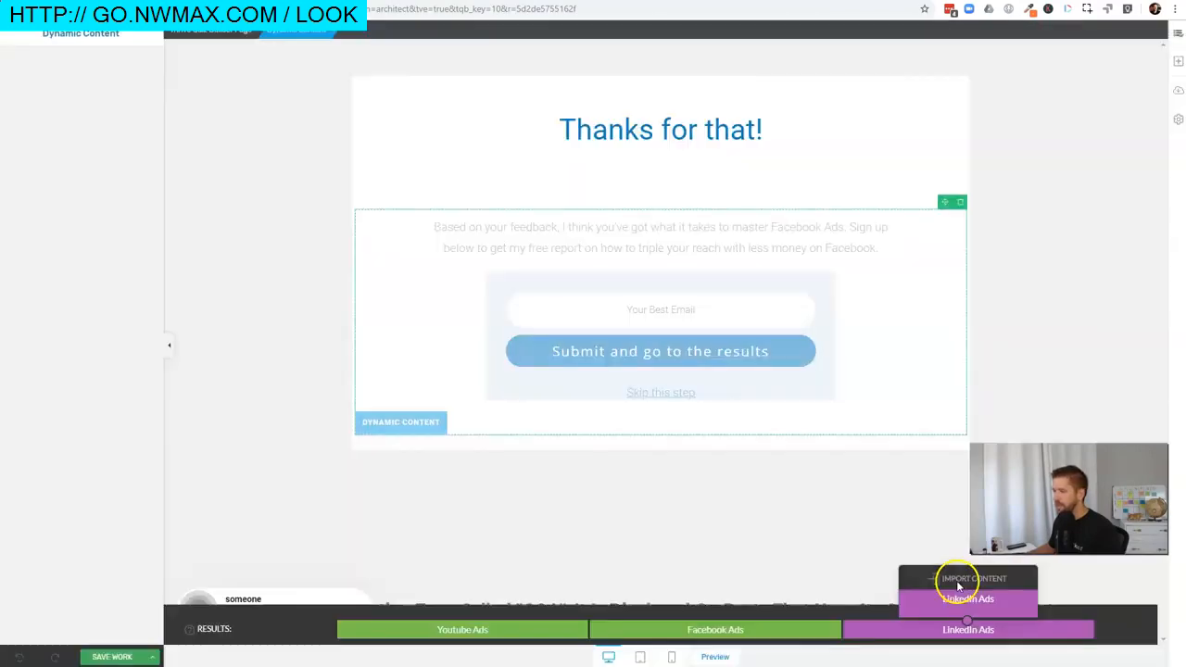
{"action": "left_click", "coordinate": [960, 579]}
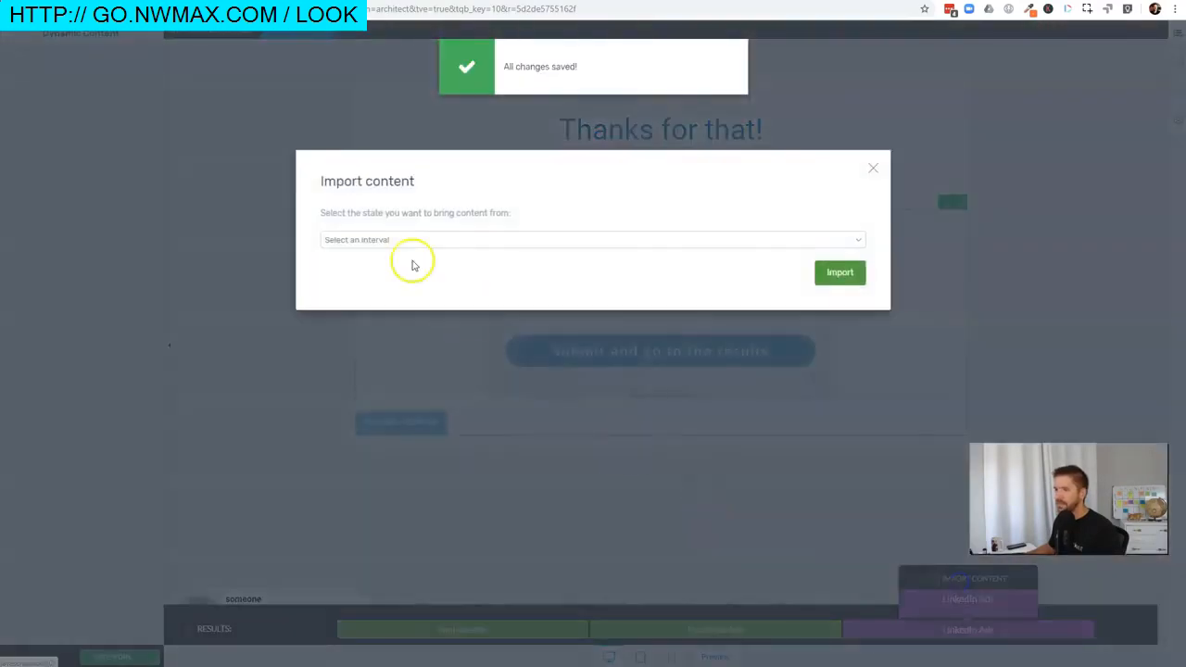
{"action": "left_click", "coordinate": [406, 242]}
{"action": "left_click", "coordinate": [386, 260]}
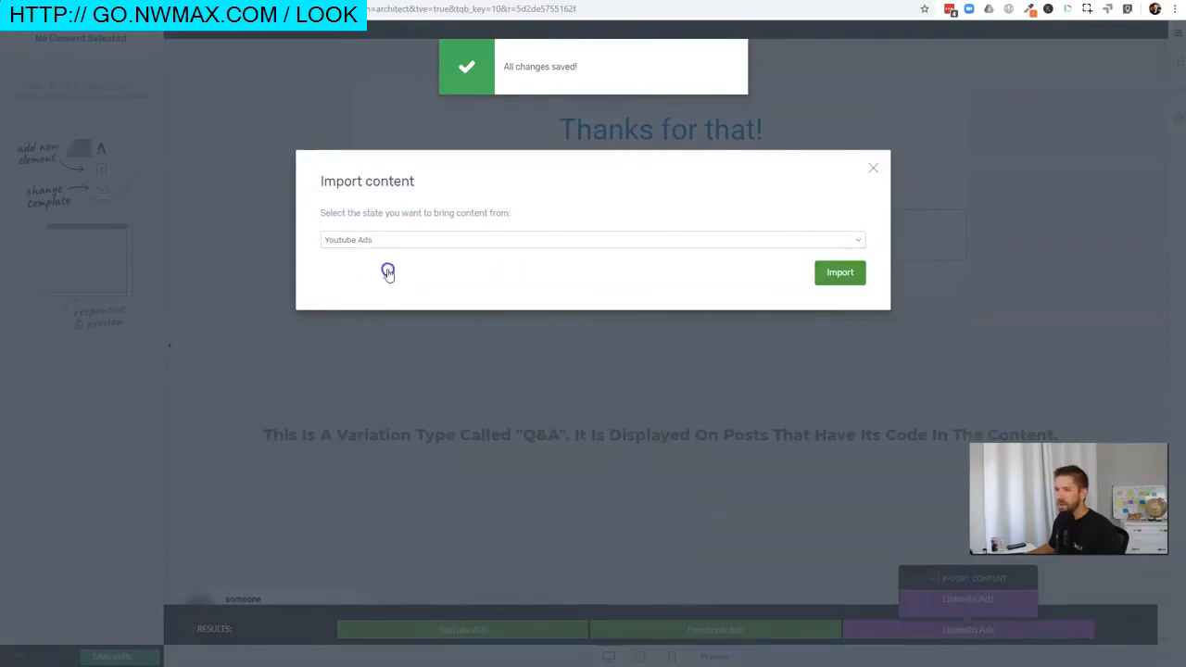
{"action": "left_click", "coordinate": [844, 268]}
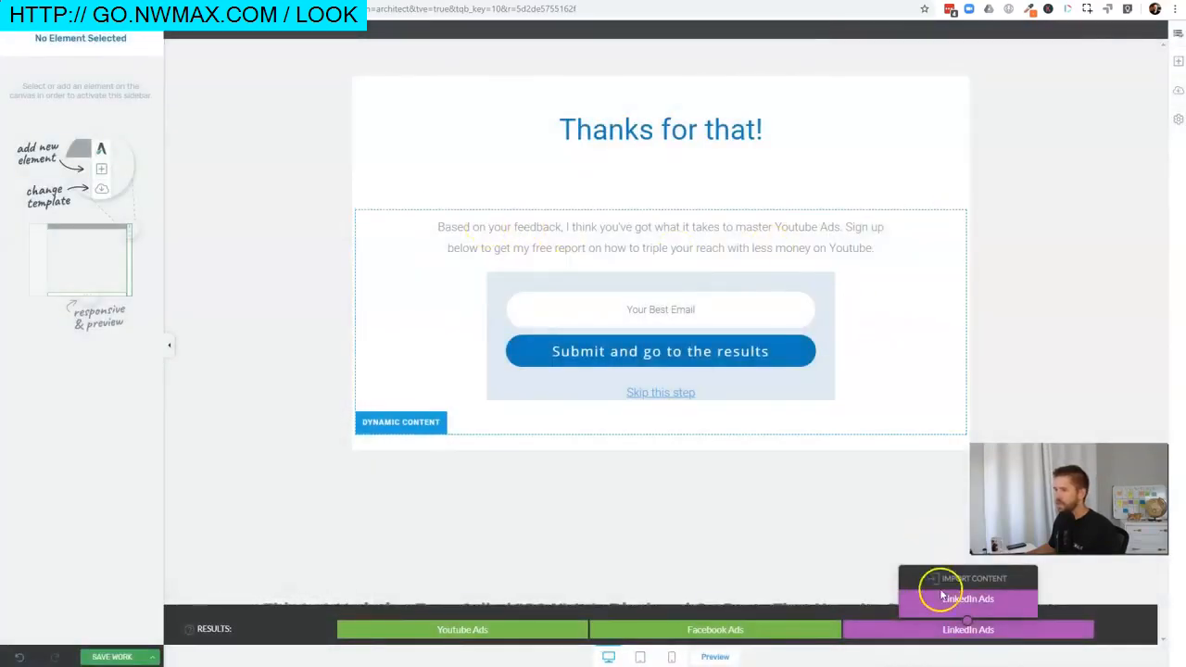
{"action": "double_click", "coordinate": [790, 232]}
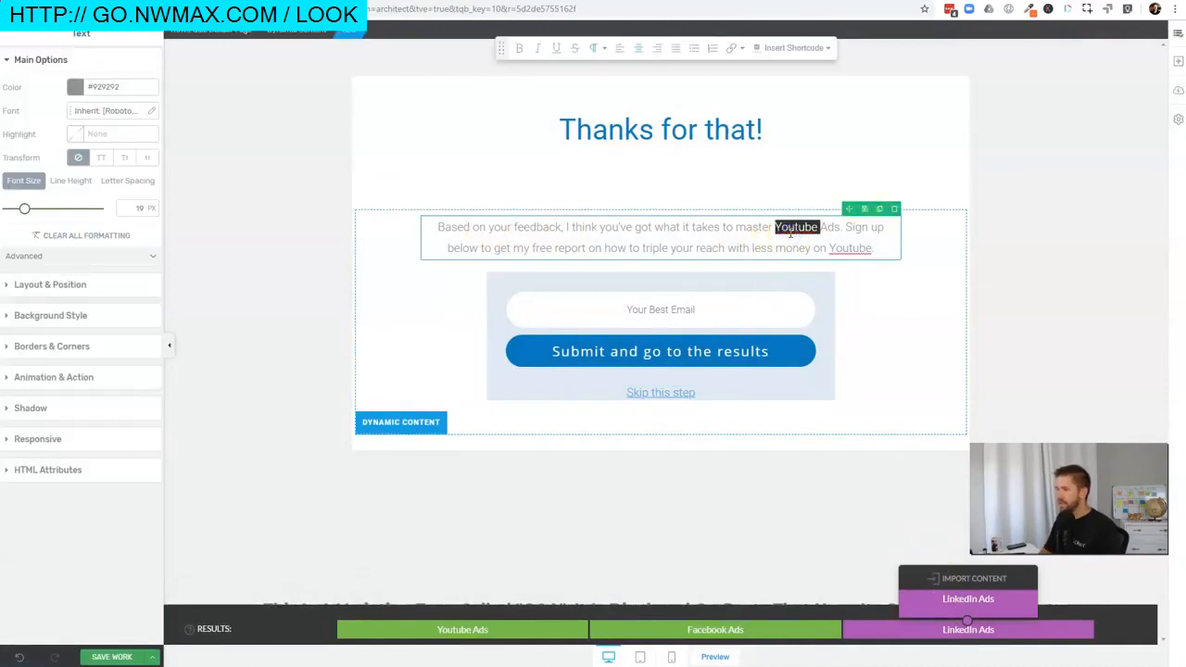
{"action": "left_click", "coordinate": [932, 302]}
Set the MailerLite mailing list of the LinkedIn Ads variation's form to "LinkedIn Ads" and save the connection
{"action": "left_click", "coordinate": [747, 315]}
{"action": "left_click", "coordinate": [74, 100]}
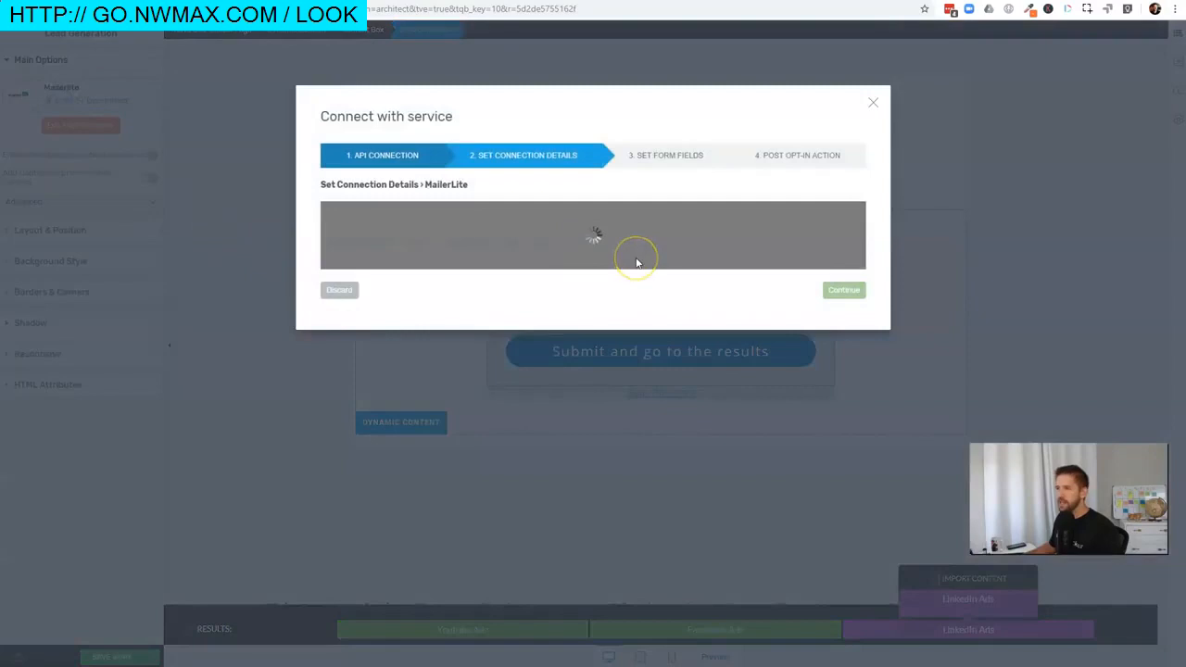
{"action": "left_click", "coordinate": [516, 246]}
{"action": "scroll", "coordinate": [511, 357], "scroll_direction": "down", "scroll_amount": 1}
{"action": "left_click", "coordinate": [430, 458]}
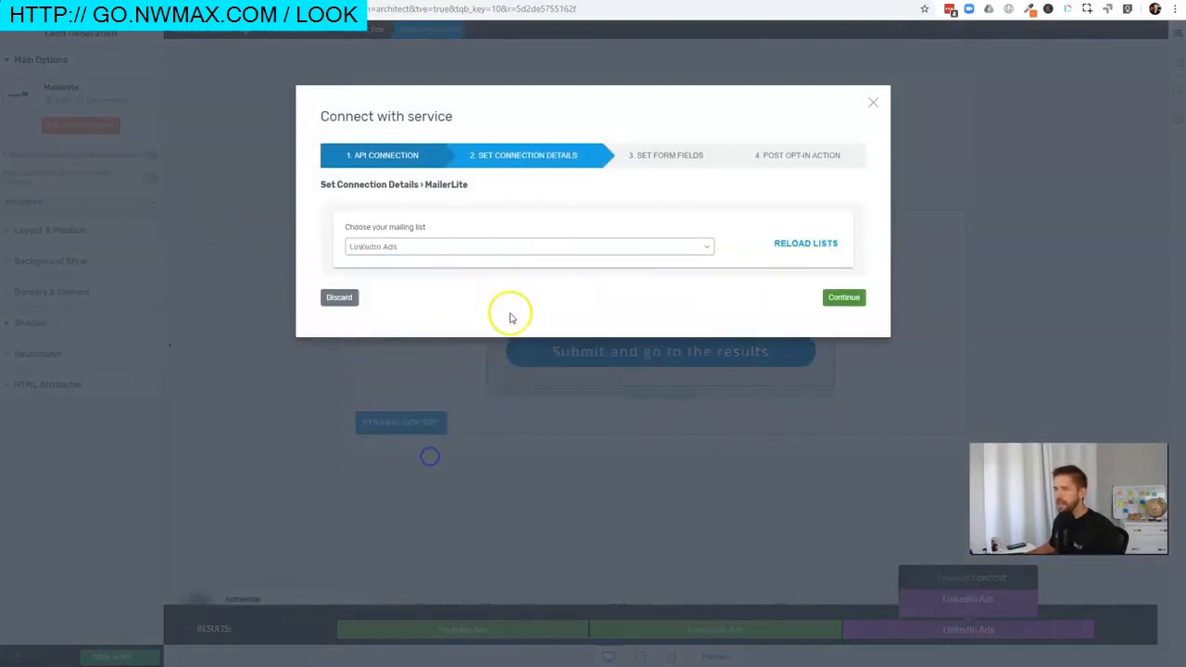
{"action": "left_click", "coordinate": [839, 298]}
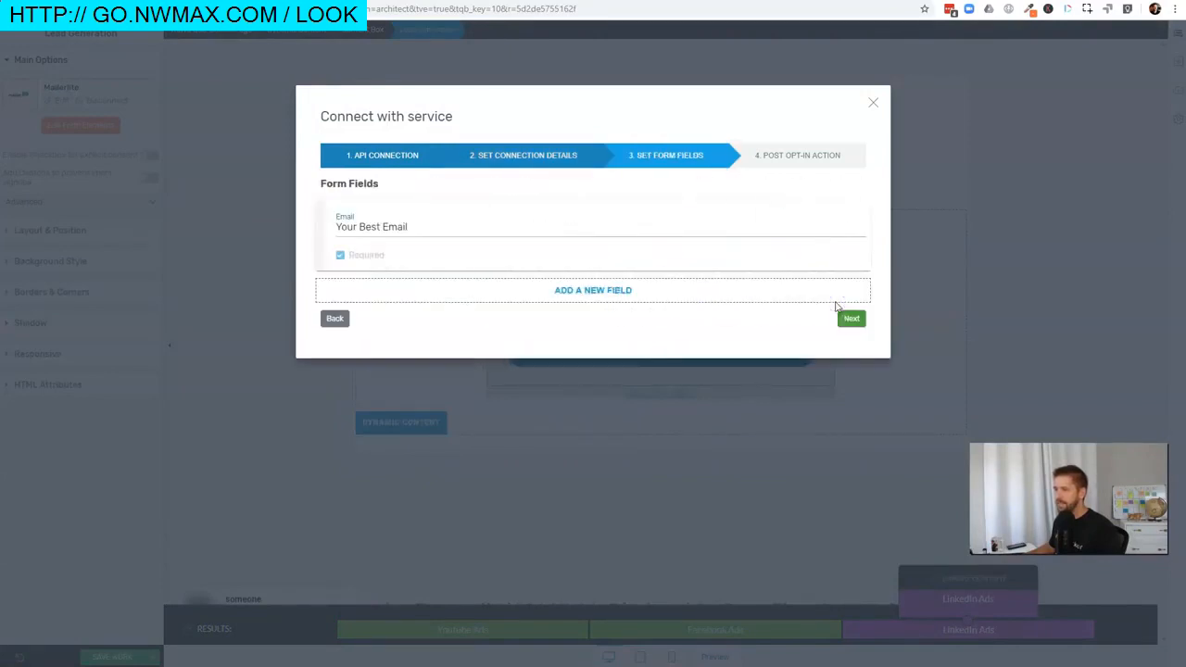
{"action": "left_click", "coordinate": [849, 320]}
{"action": "left_click", "coordinate": [847, 360]}
{"action": "left_click", "coordinate": [1004, 281]}
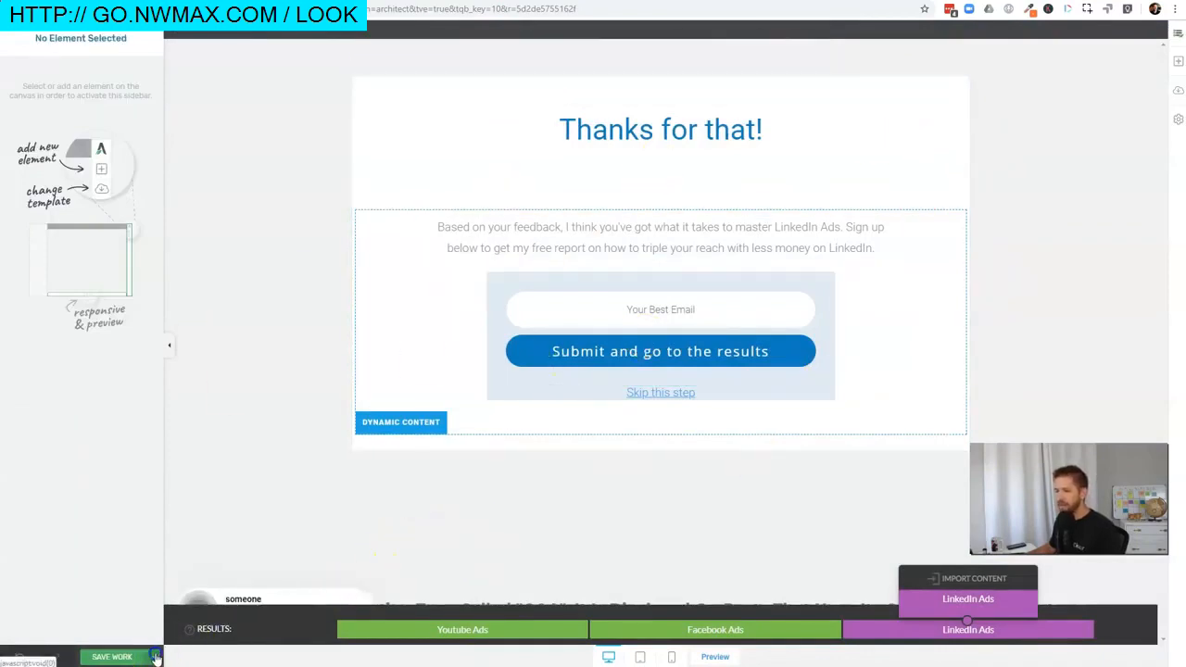
Save the opt-in gate design and preview its dynamic content for another result state
{"action": "left_click", "coordinate": [83, 637]}
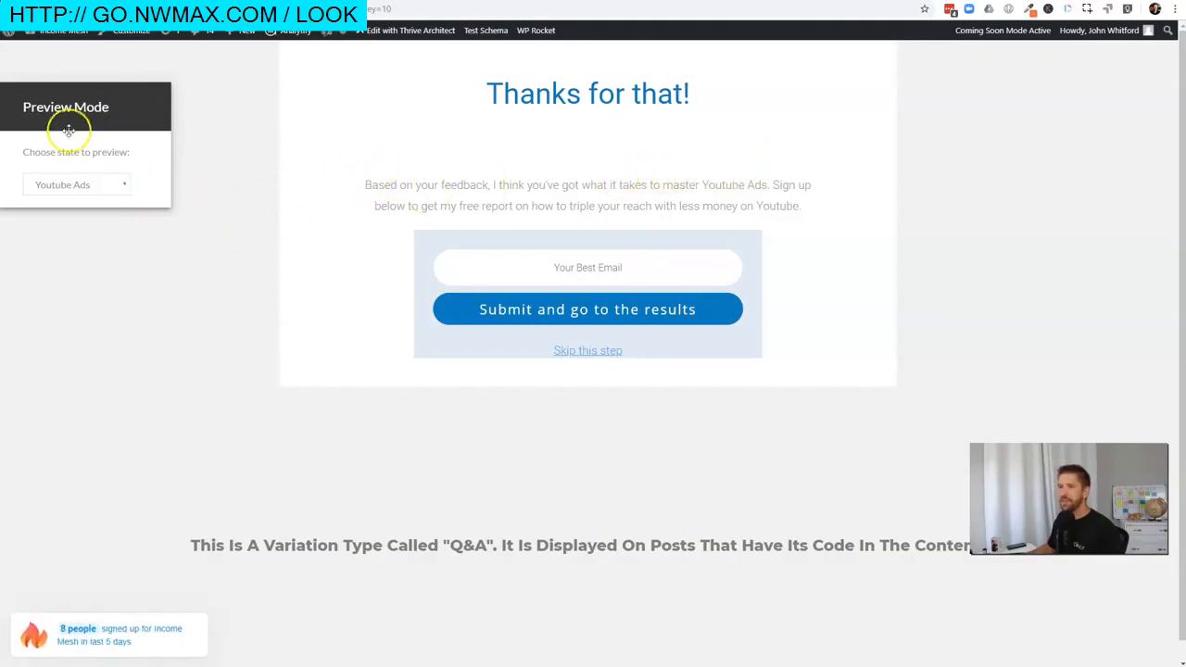
{"action": "left_click", "coordinate": [62, 185]}
{"action": "left_click", "coordinate": [63, 215]}
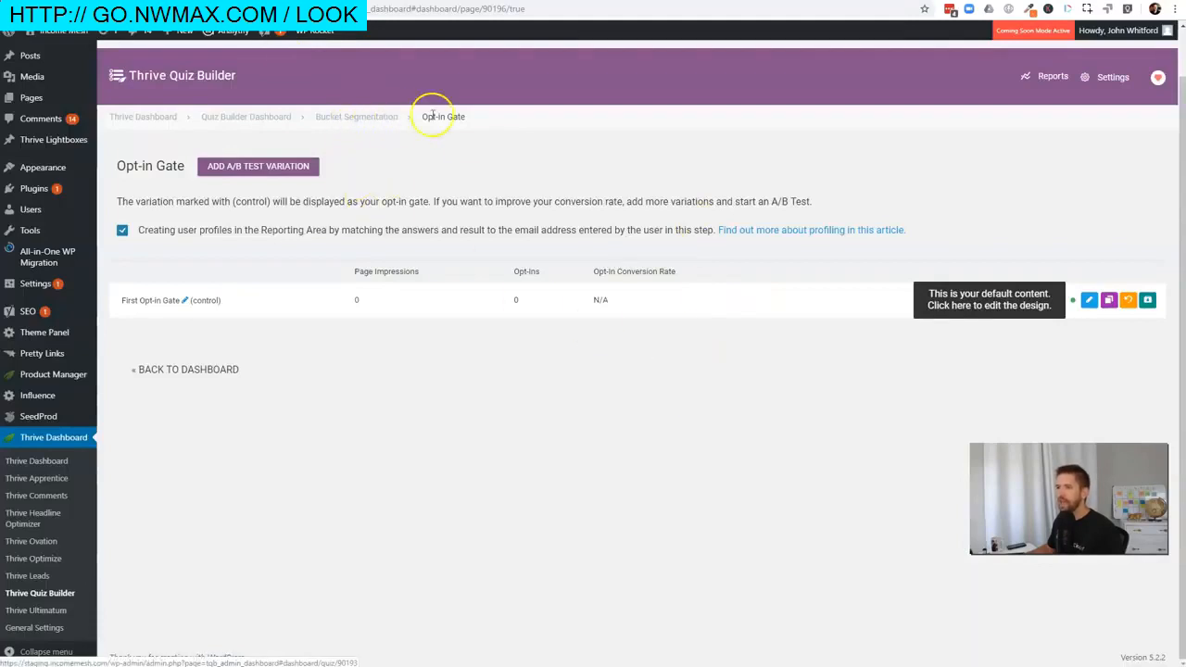
Open the Bucket Segmentation quiz's Results Page design for editing and select its %result% text
{"action": "left_click", "coordinate": [374, 121]}
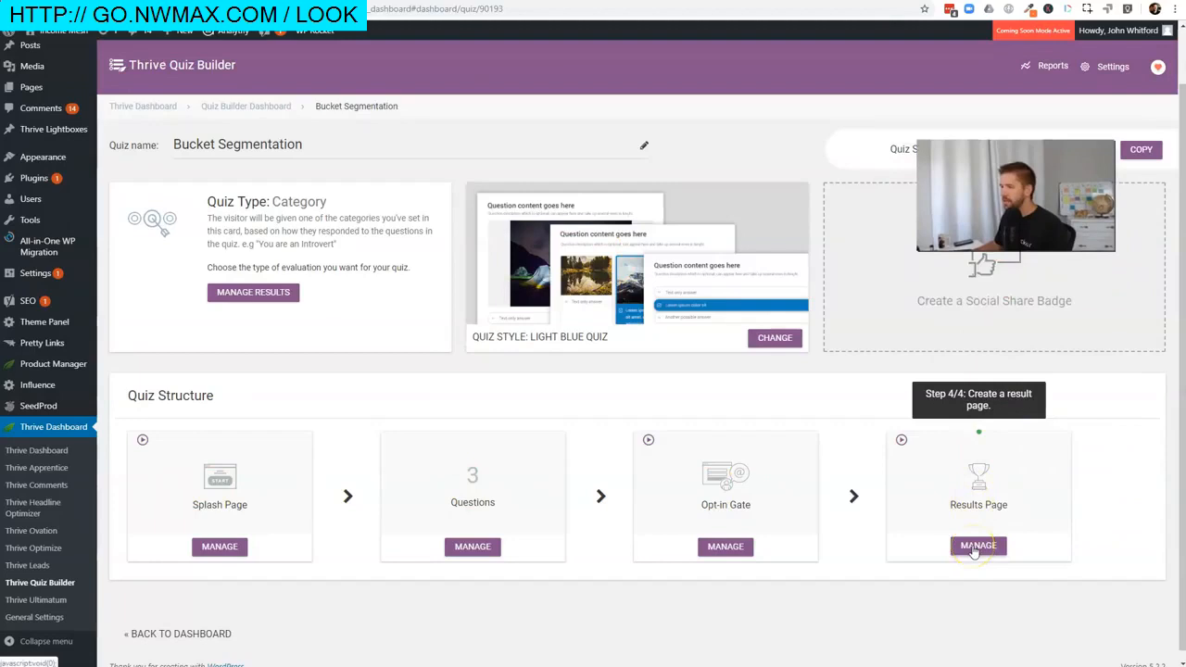
{"action": "left_click", "coordinate": [976, 546]}
{"action": "left_click", "coordinate": [1089, 301]}
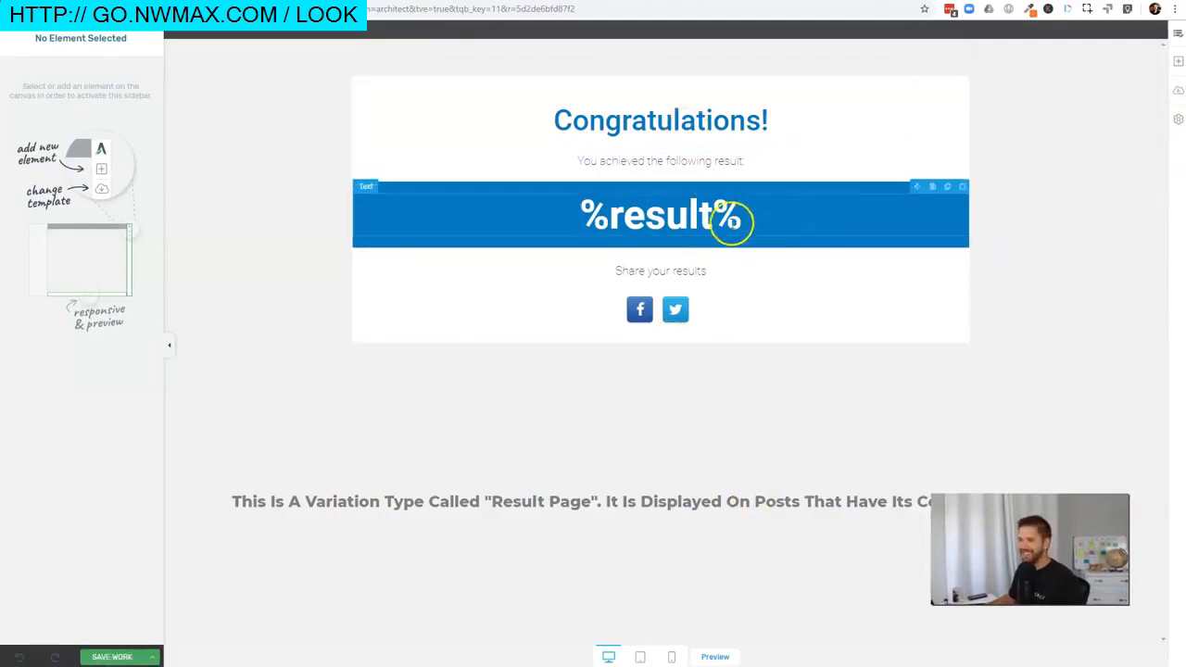
{"action": "left_click", "coordinate": [731, 216]}
{"action": "left_click", "coordinate": [534, 214]}
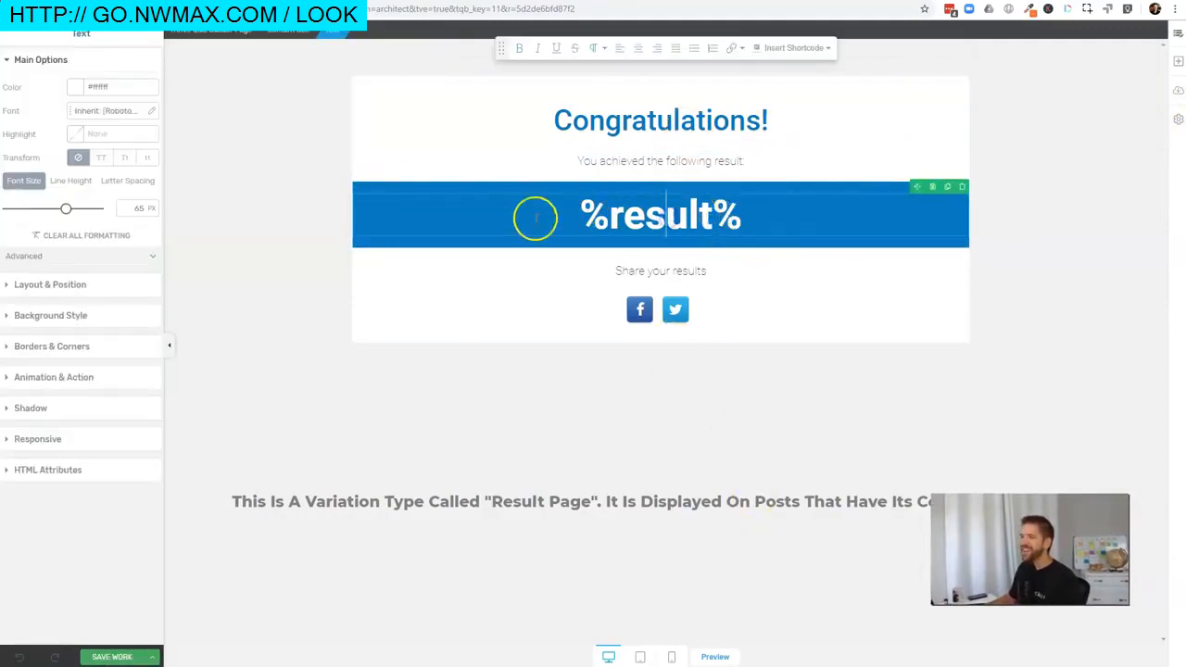
{"action": "left_click_drag", "start_coordinate": [608, 215], "coordinate": [654, 215]}
{"action": "left_click", "coordinate": [701, 215]}
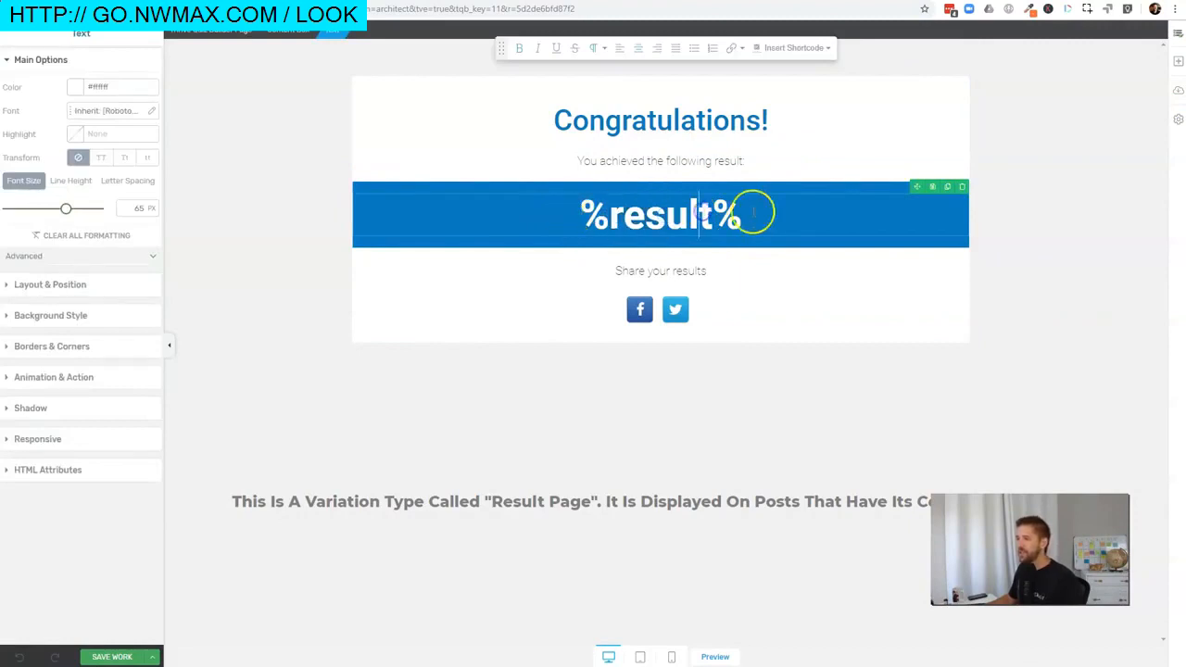
{"action": "left_click_drag", "start_coordinate": [581, 218], "coordinate": [748, 222]}
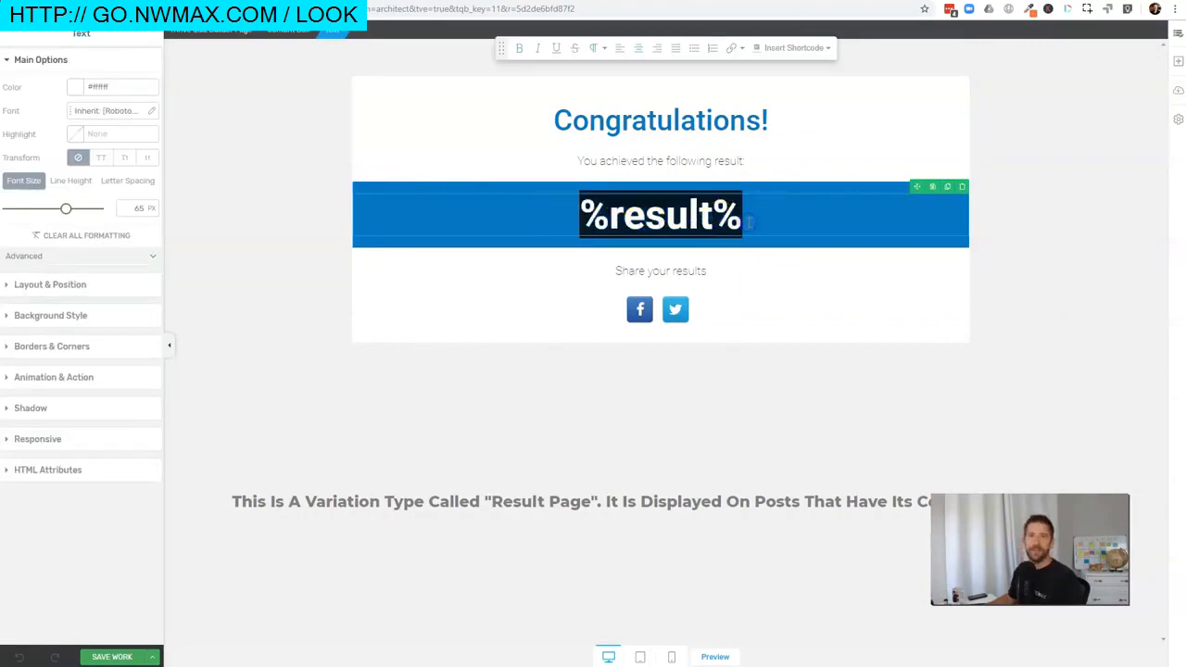
{"action": "left_click", "coordinate": [767, 220]}
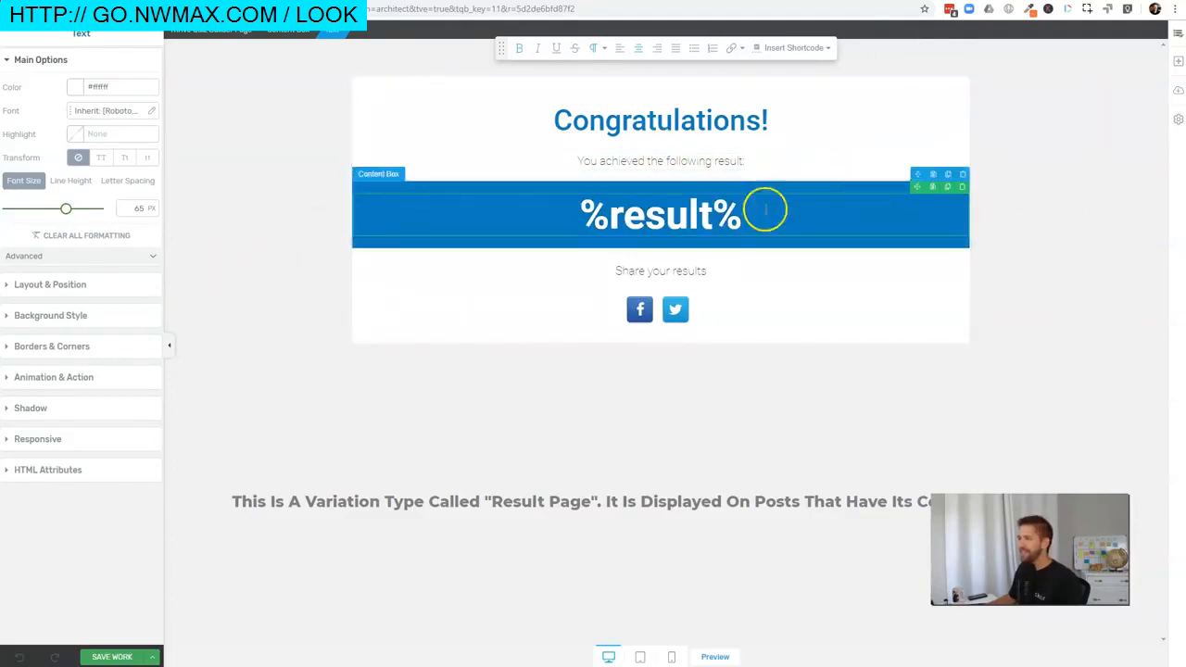
Delete the heading, result texts, %result% box and social share icons from the results page
{"action": "left_click", "coordinate": [898, 125]}
{"action": "left_click", "coordinate": [963, 70]}
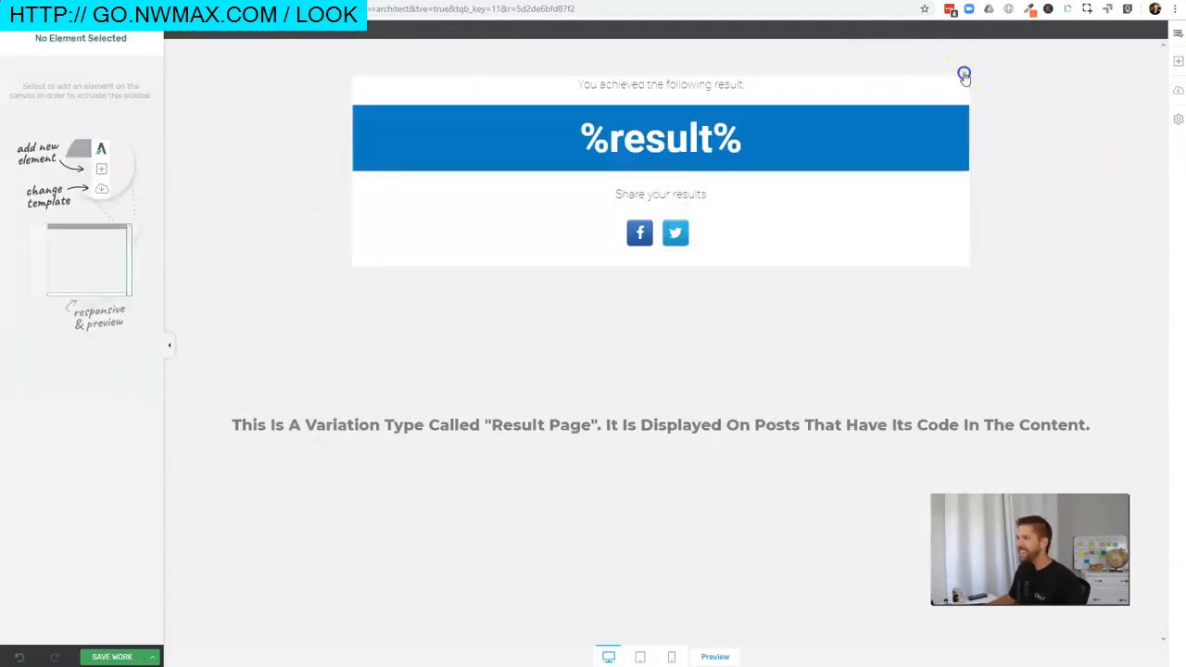
{"action": "left_click", "coordinate": [951, 95]}
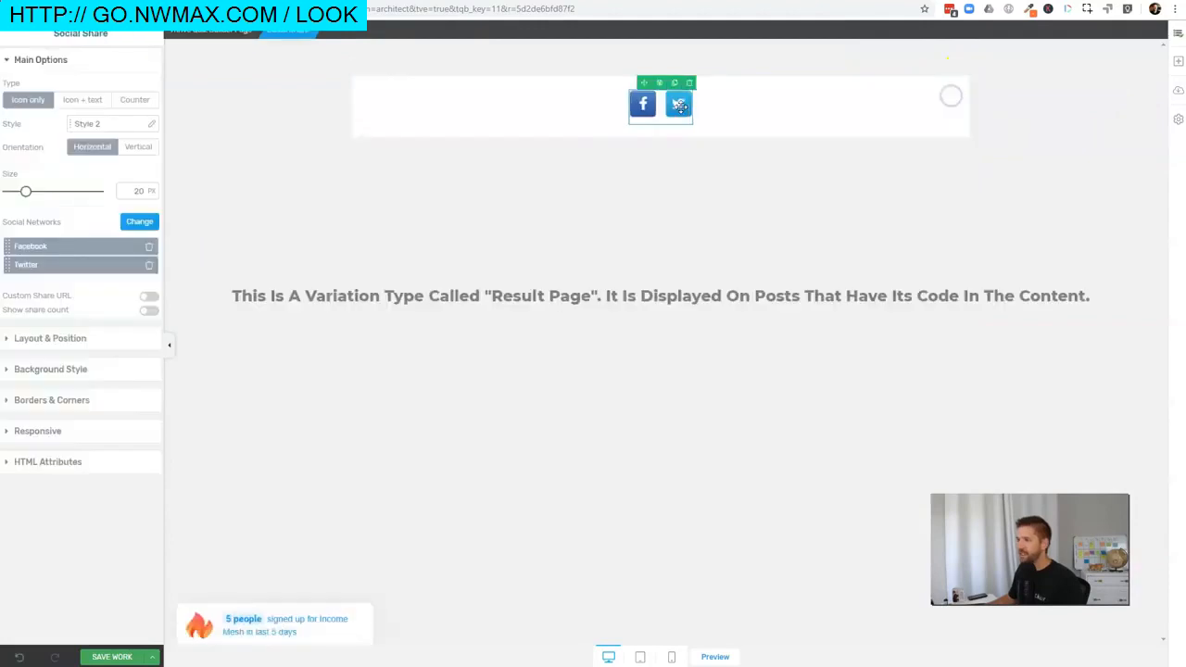
{"action": "left_click", "coordinate": [689, 83]}
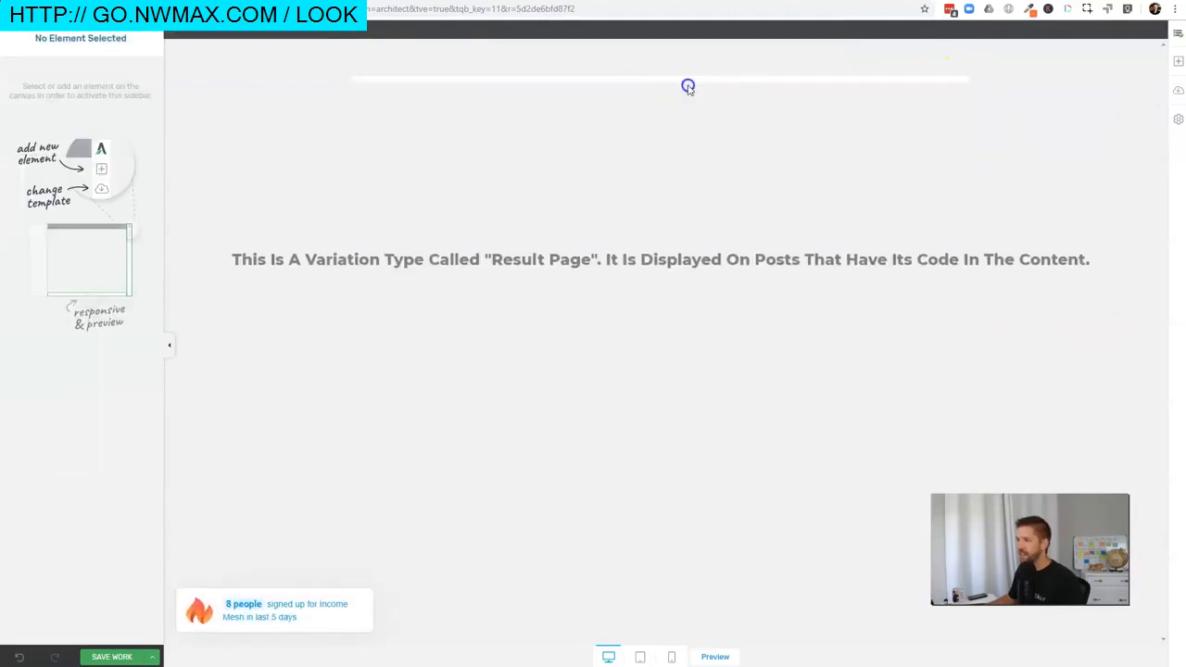
Add a Dynamic Content element to the results page and place it above the empty page container
{"action": "left_click", "coordinate": [1179, 58]}
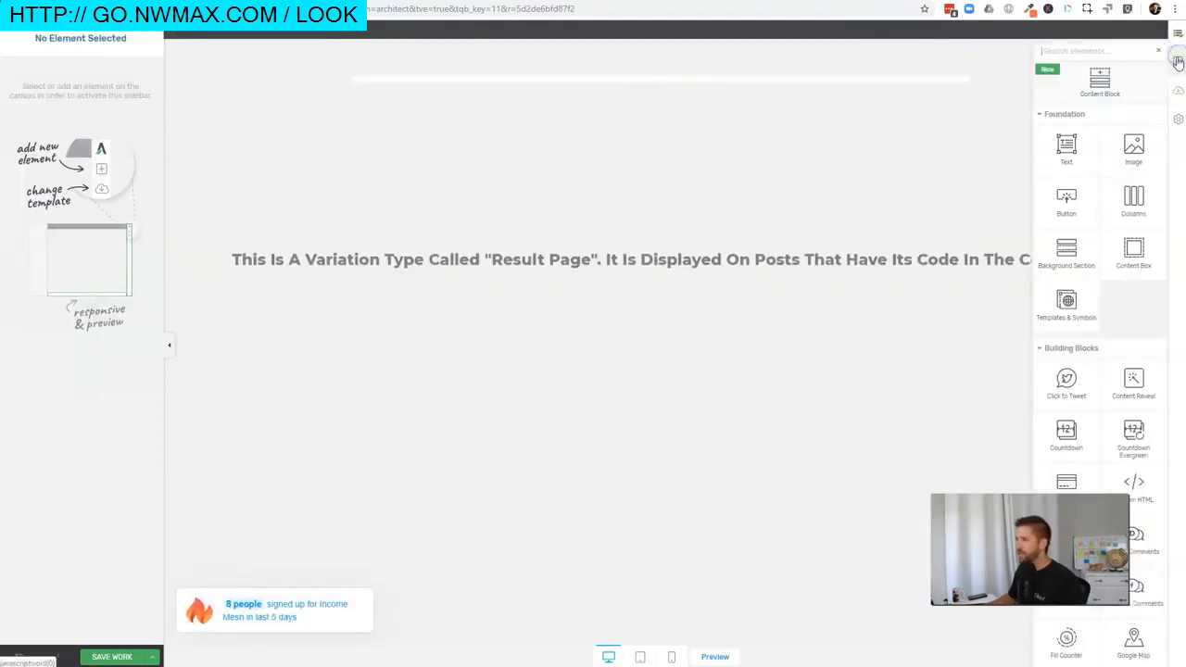
{"action": "type", "text": "dyn"}
{"action": "left_click_drag", "start_coordinate": [1065, 182], "coordinate": [682, 82]}
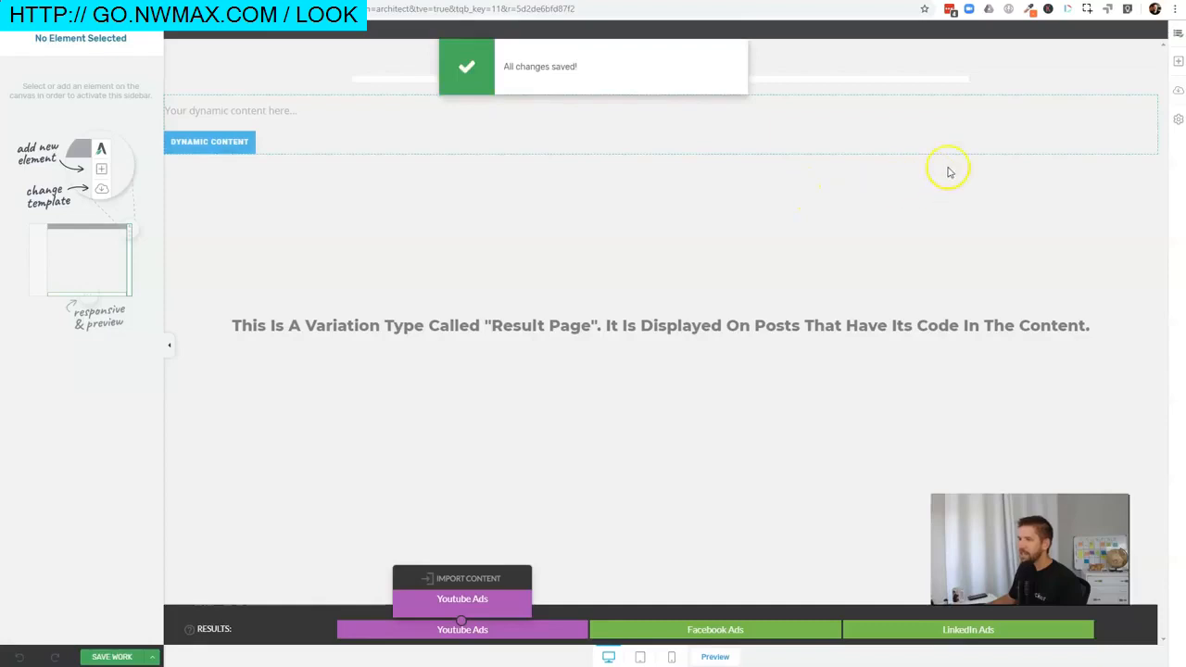
{"action": "left_click_drag", "start_coordinate": [993, 143], "coordinate": [711, 80]}
Set the padding of the empty quiz page container to 34 px on all sides
{"action": "left_click", "coordinate": [687, 152]}
{"action": "left_click", "coordinate": [35, 59]}
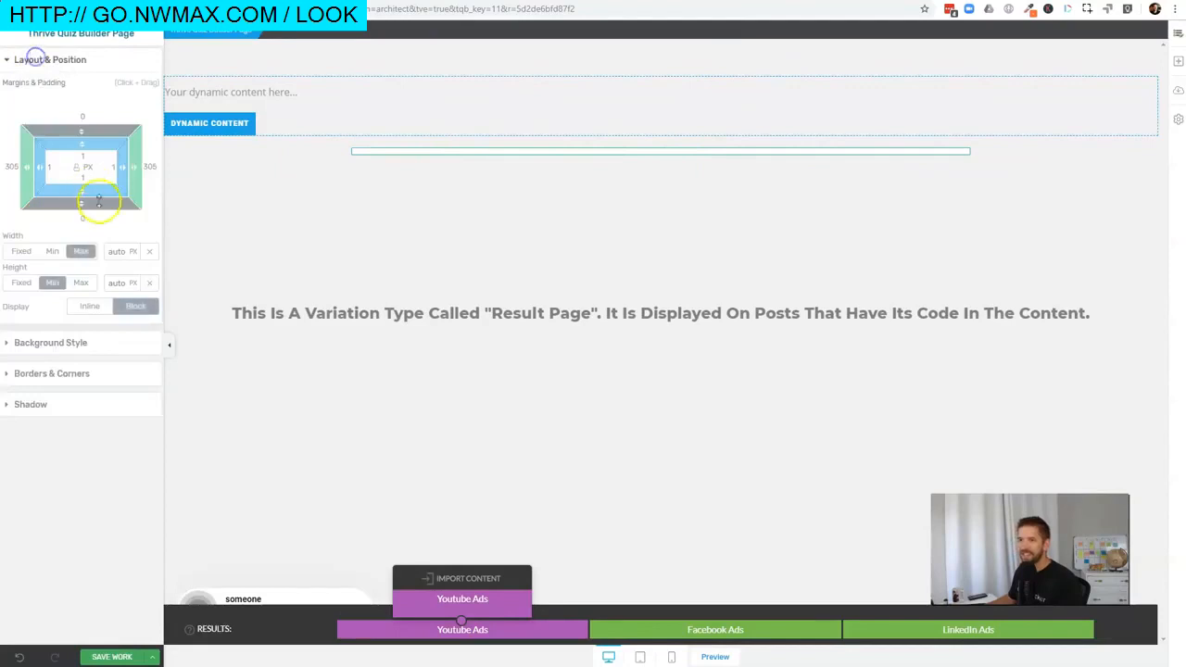
{"action": "left_click", "coordinate": [104, 255]}
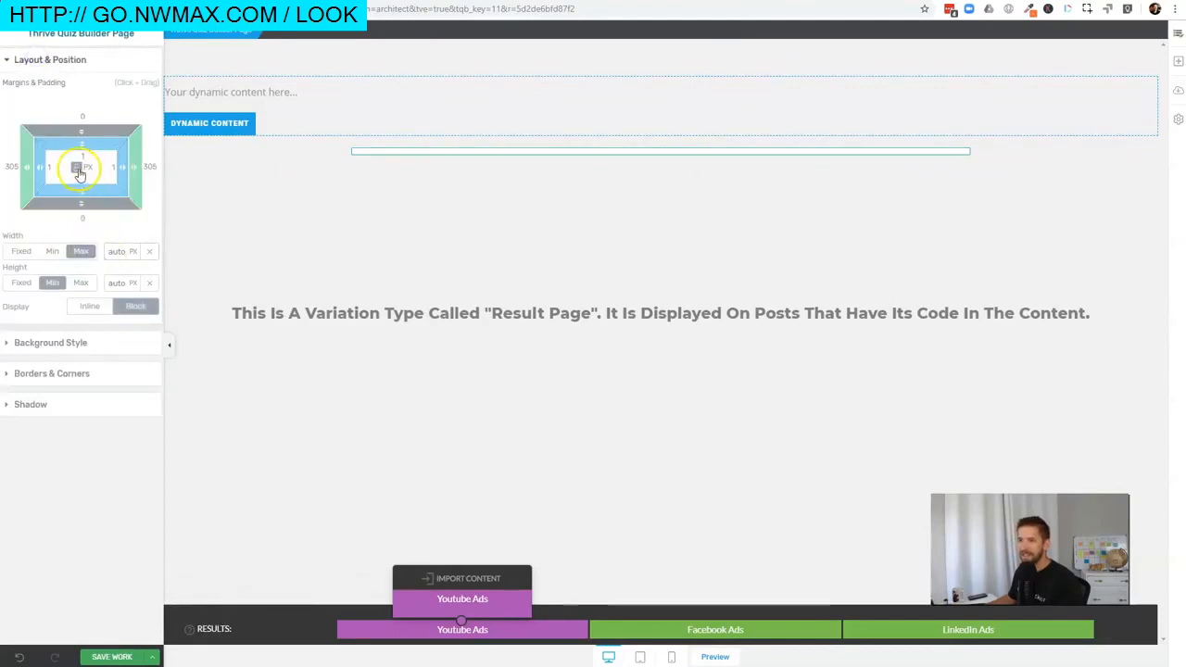
{"action": "left_click_drag", "start_coordinate": [85, 145], "coordinate": [82, 180]}
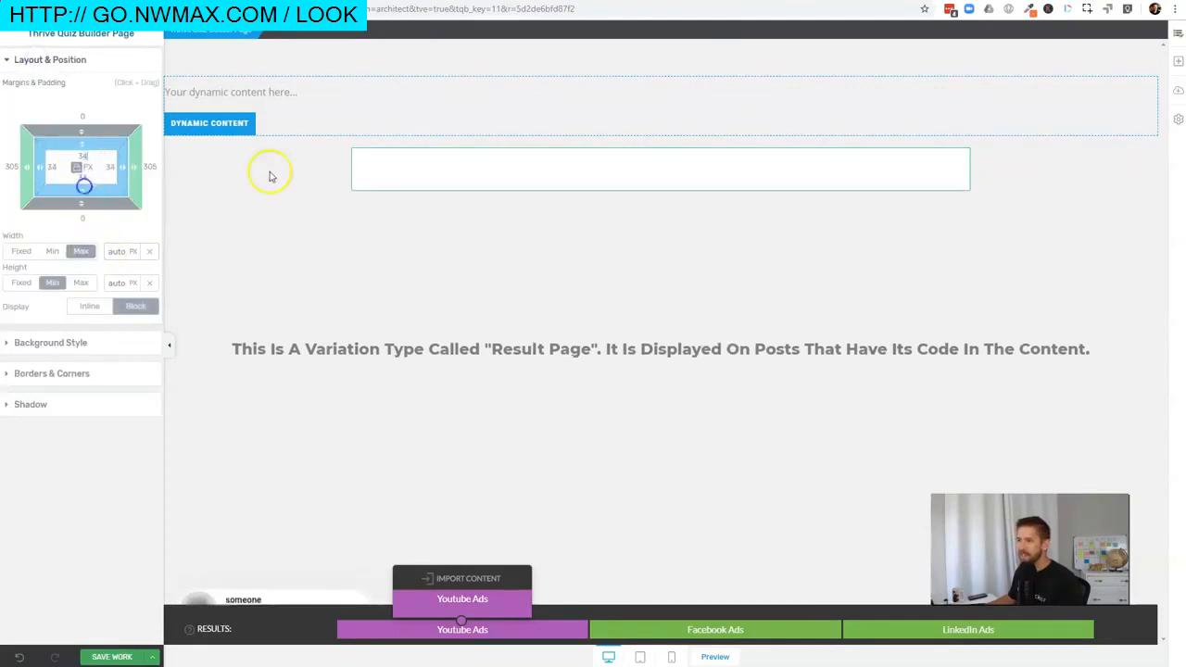
Move the dynamic content's placeholder text into the white page container and replace it with filler text
{"action": "left_click", "coordinate": [377, 111]}
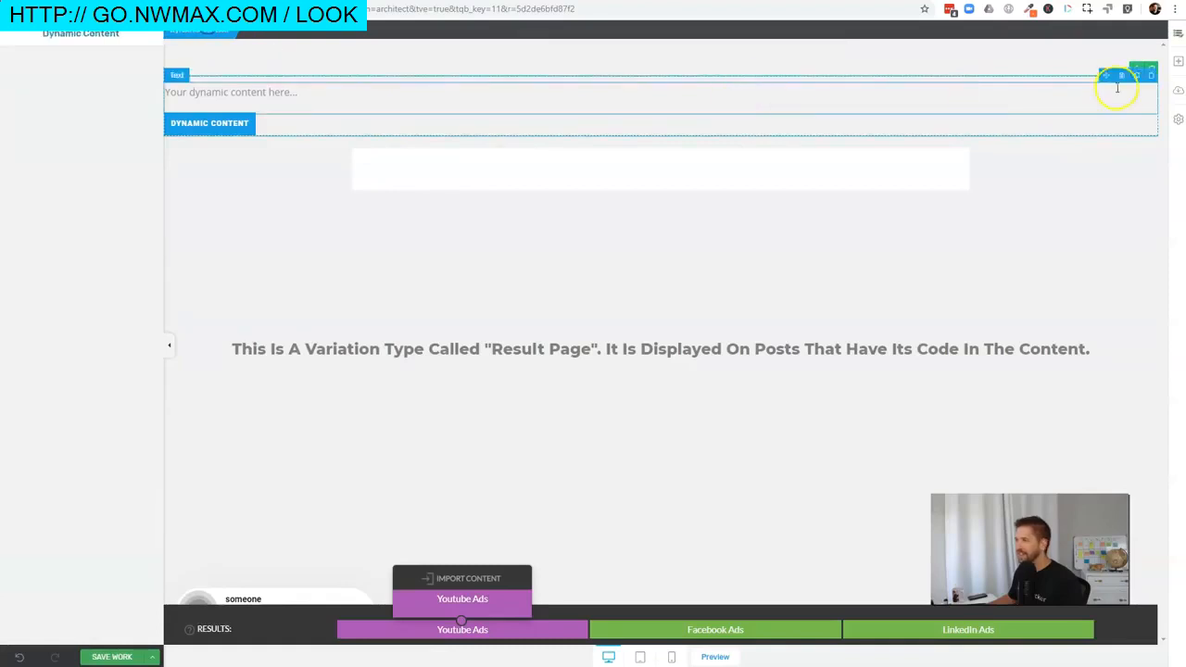
{"action": "left_click_drag", "start_coordinate": [1114, 80], "coordinate": [638, 169]}
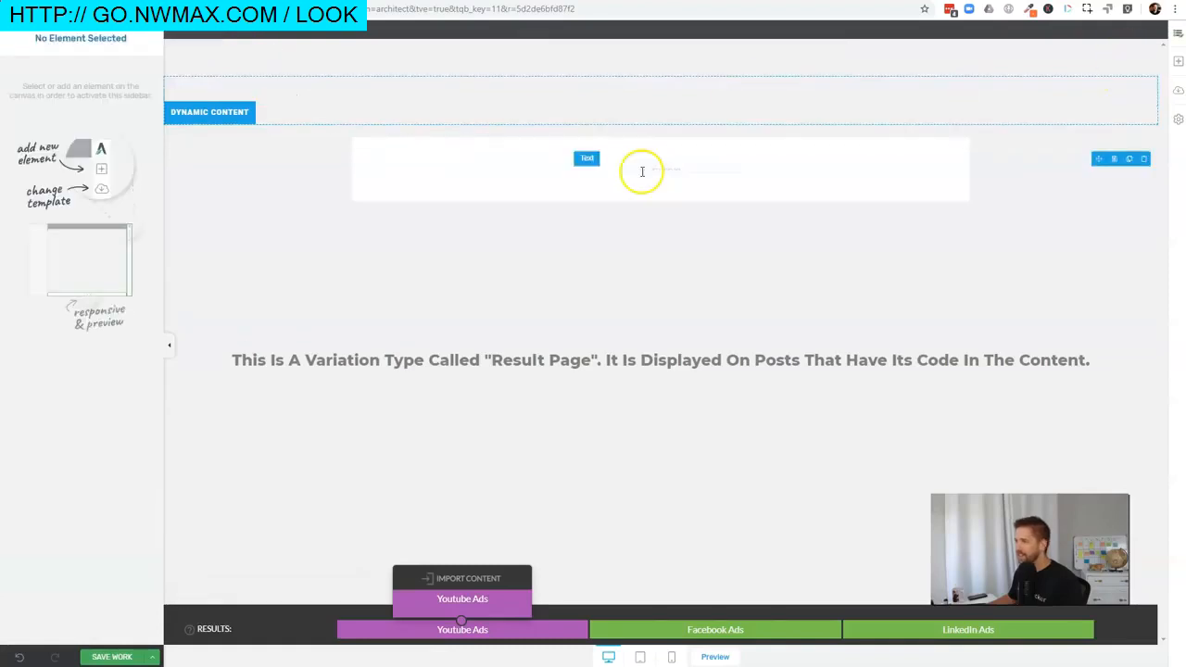
{"action": "left_click", "coordinate": [885, 101]}
{"action": "left_click", "coordinate": [681, 170]}
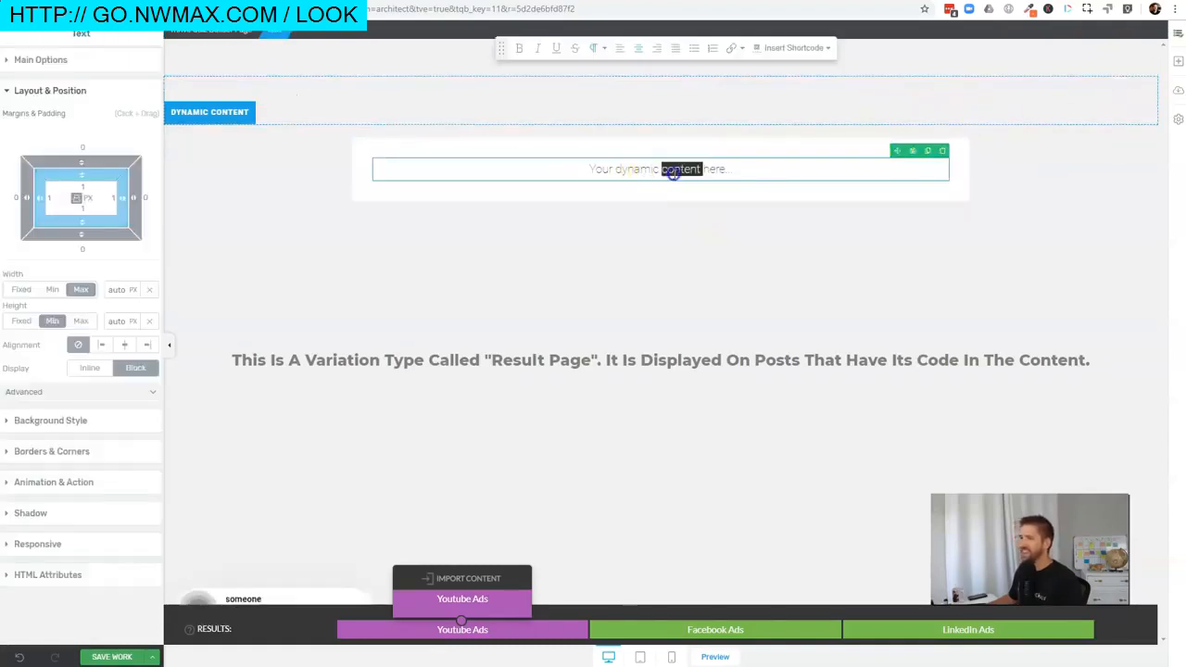
{"action": "type", "text": "gih"}
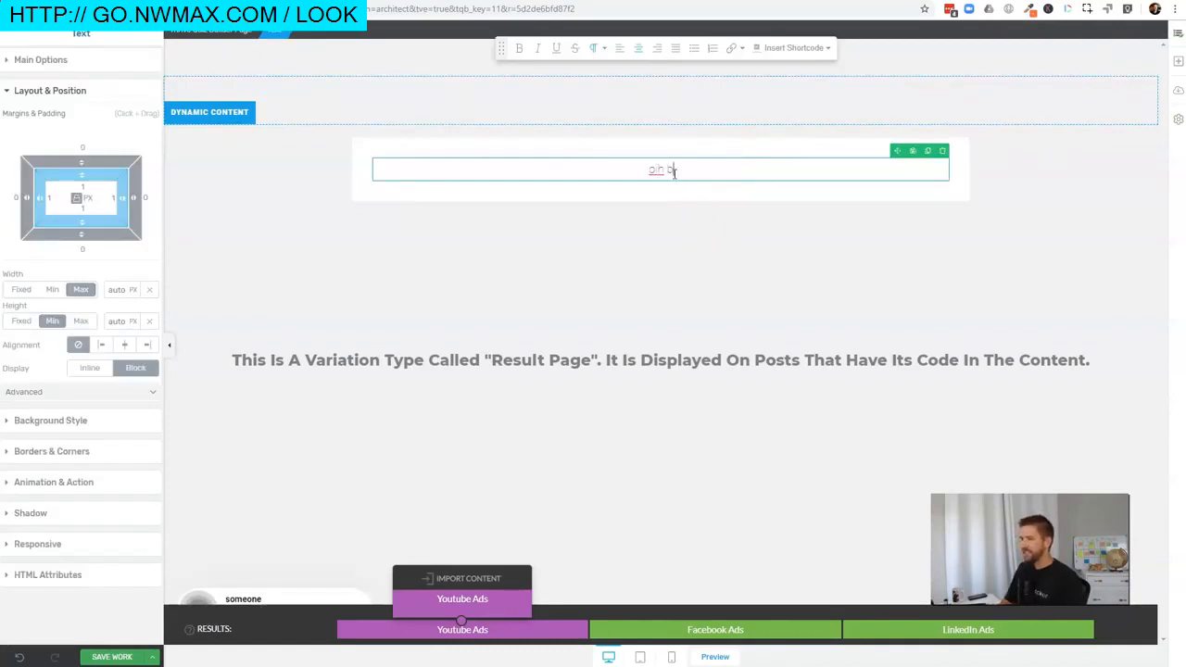
Move the Dynamic Content element into the white page container and delete the filler text below it
{"action": "left_click", "coordinate": [1077, 117]}
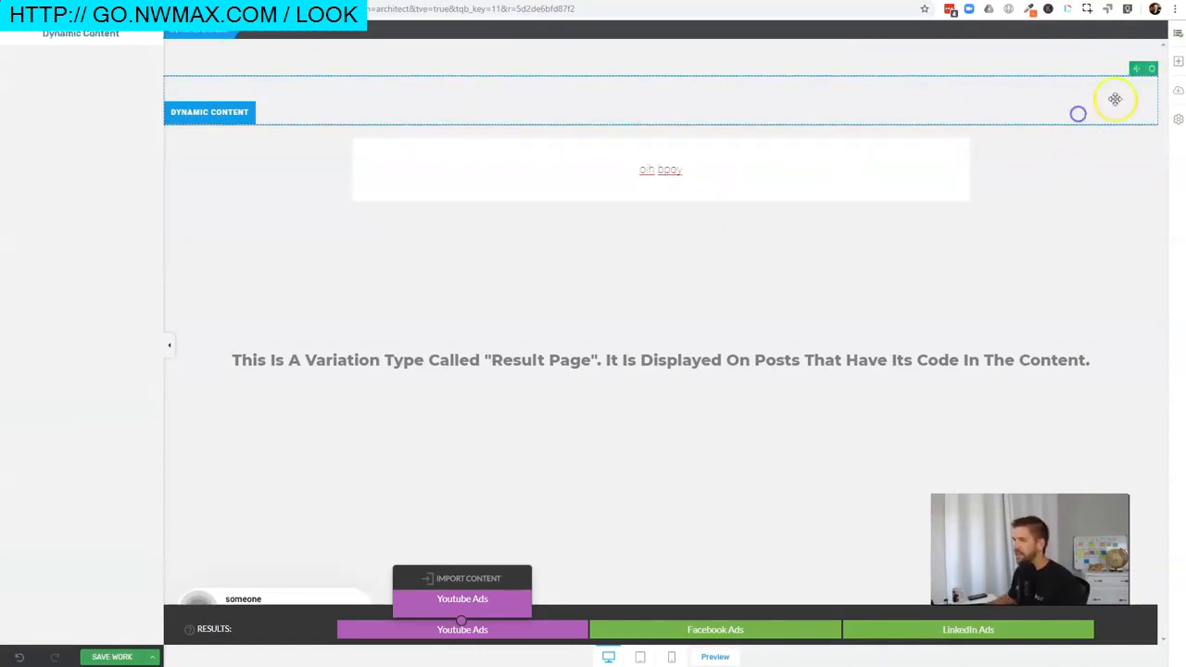
{"action": "left_click_drag", "start_coordinate": [1135, 67], "coordinate": [740, 174]}
{"action": "left_click_drag", "start_coordinate": [738, 168], "coordinate": [739, 167]}
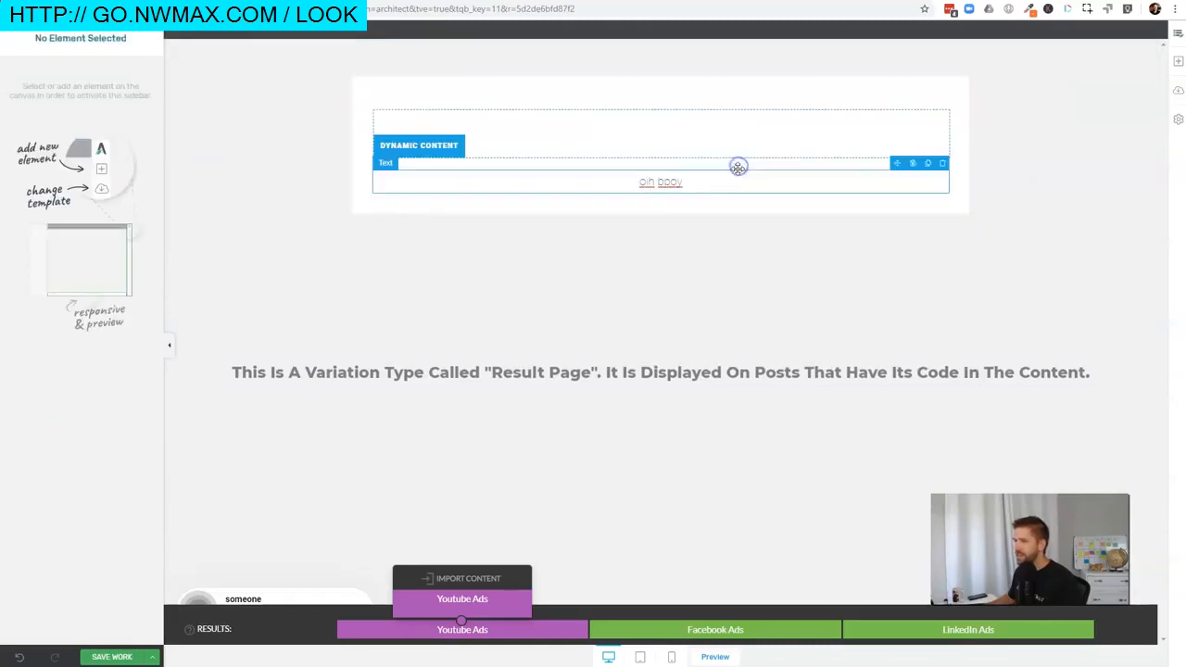
{"action": "left_click", "coordinate": [675, 187]}
{"action": "left_click", "coordinate": [942, 163]}
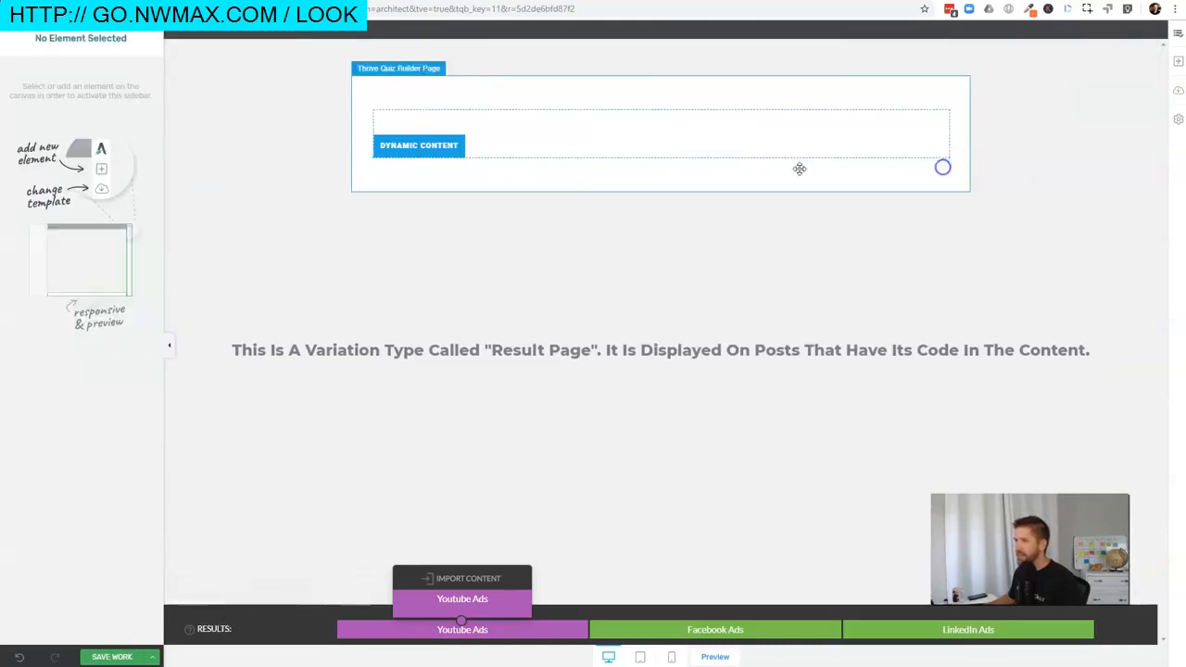
Set the quiz page container's padding to 1 px on all sides
{"action": "left_click", "coordinate": [549, 145]}
{"action": "left_click", "coordinate": [223, 33]}
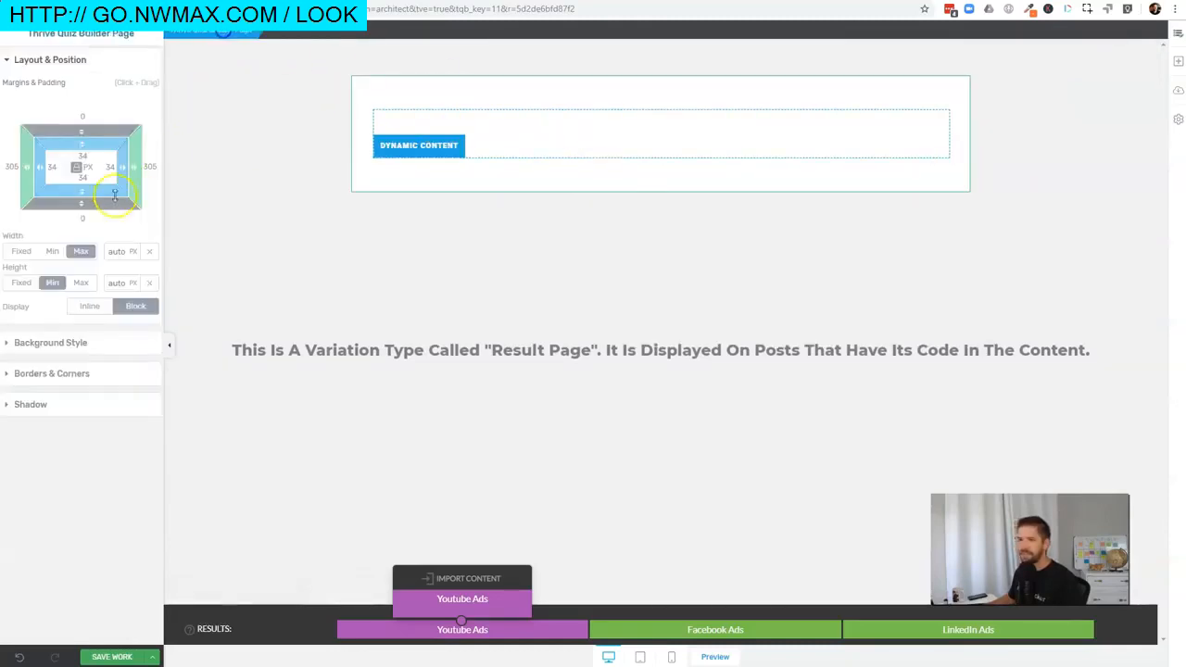
{"action": "type", "text": "1"}
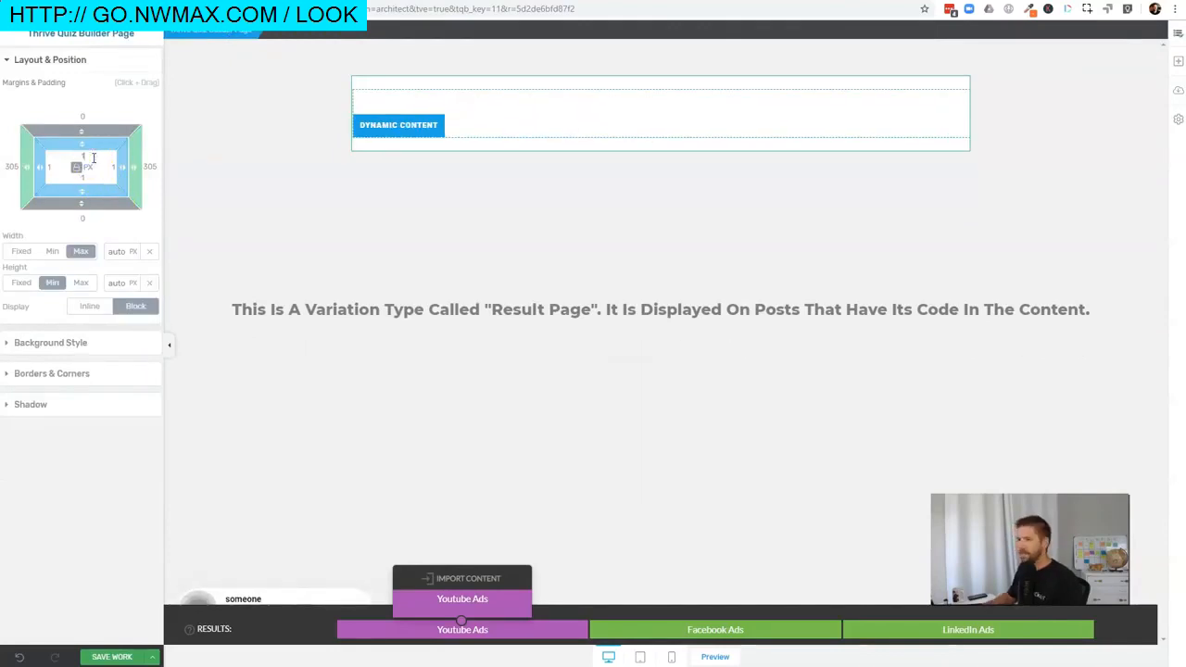
{"action": "left_click", "coordinate": [646, 251]}
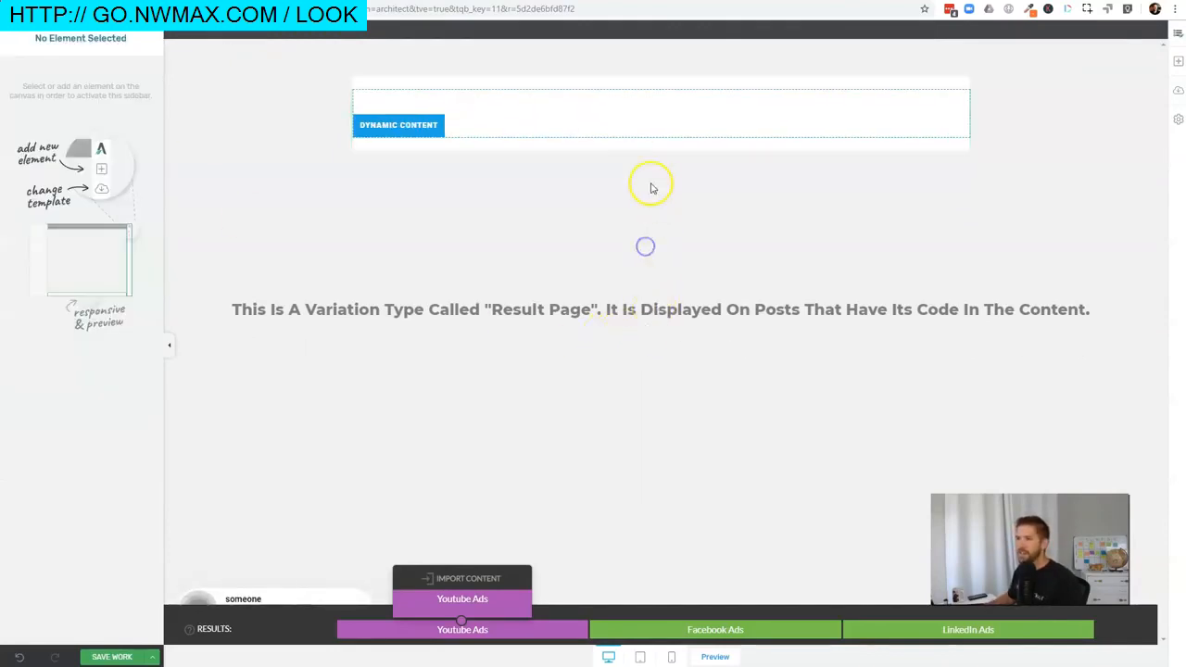
Insert the fourth Problem & Solution content block from the Content Marketing Pack into the Youtube Ads dynamic content
{"action": "left_click", "coordinate": [590, 109]}
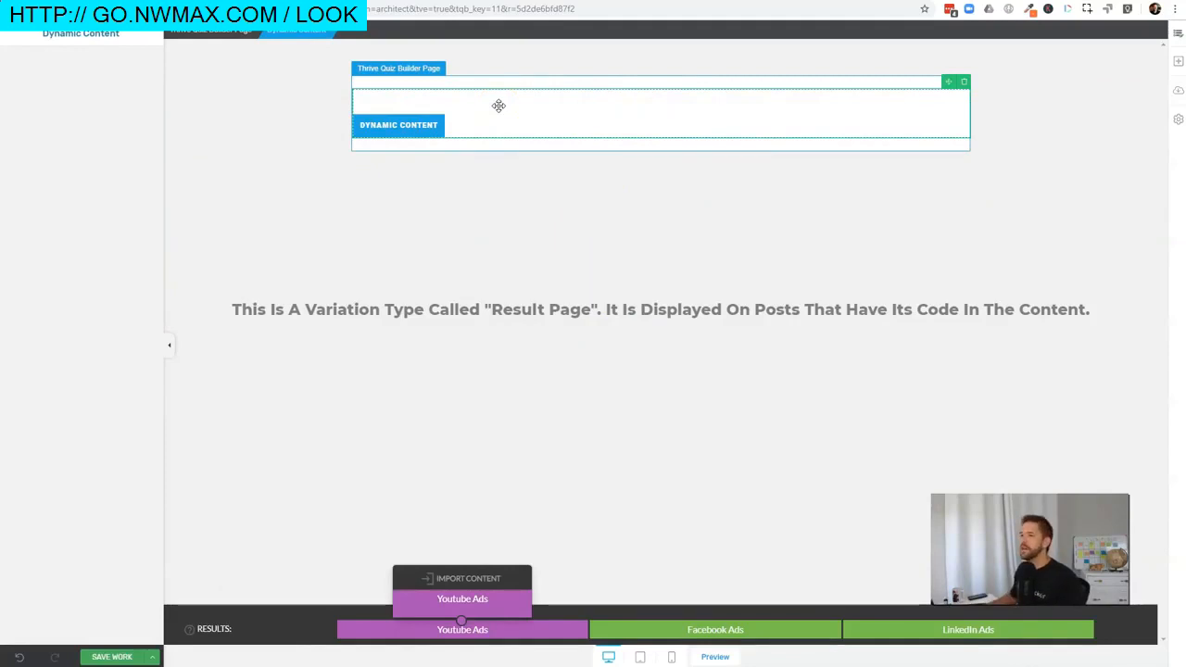
{"action": "left_click", "coordinate": [1178, 60]}
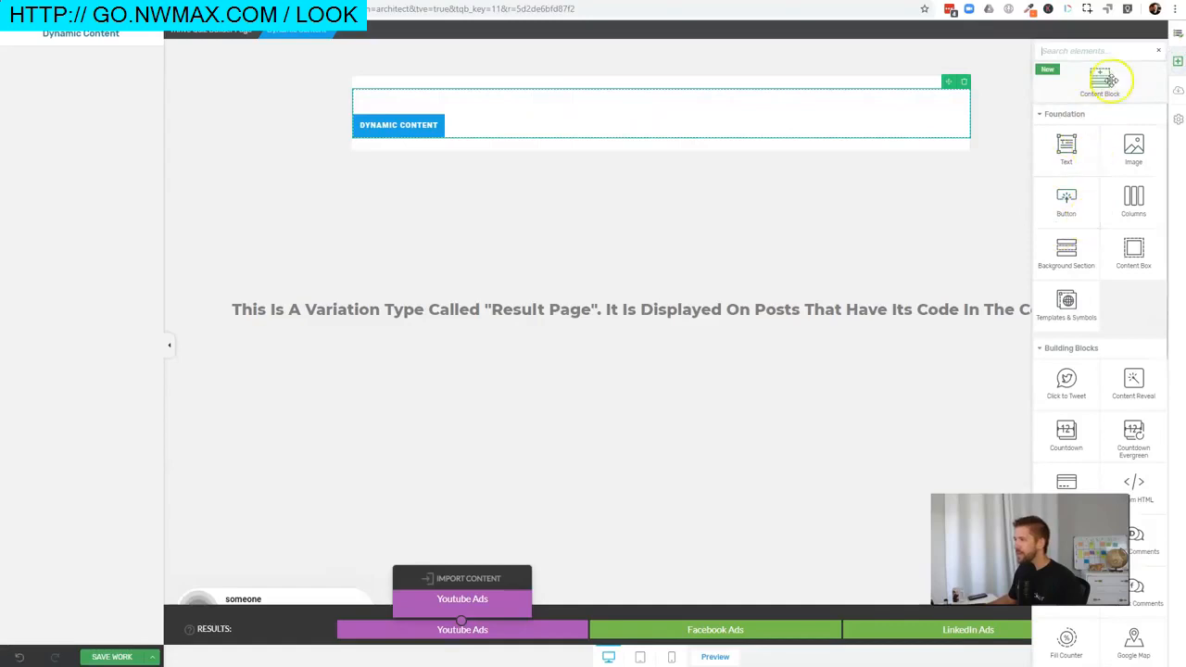
{"action": "left_click_drag", "start_coordinate": [1108, 86], "coordinate": [691, 124]}
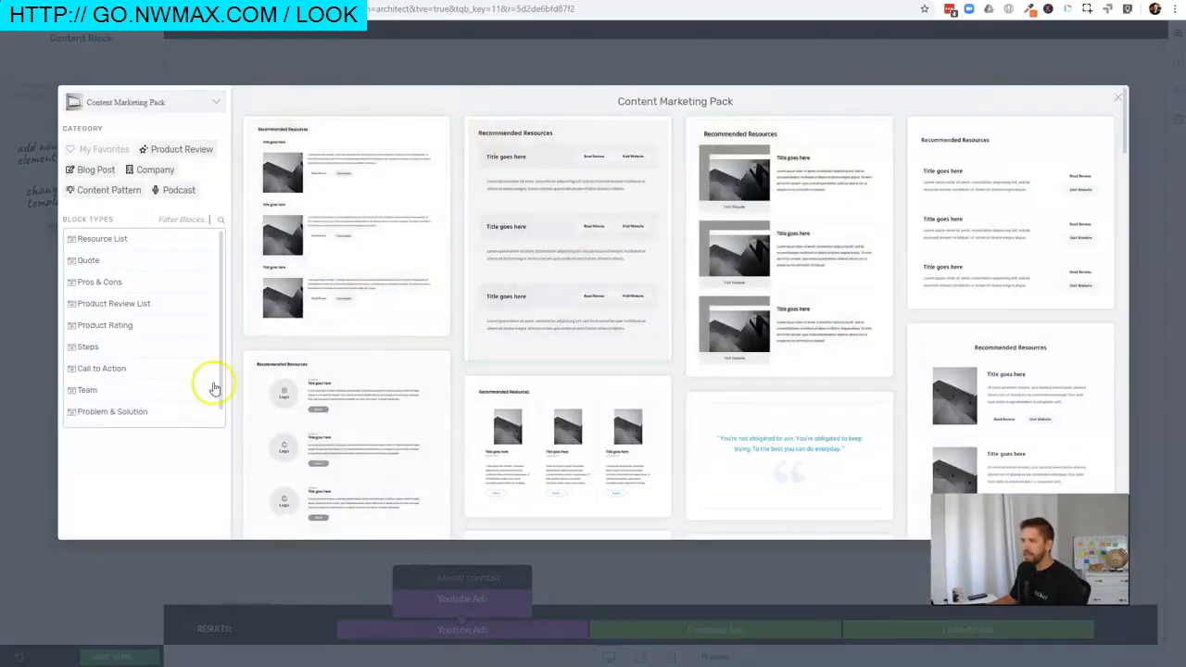
{"action": "left_click", "coordinate": [129, 412]}
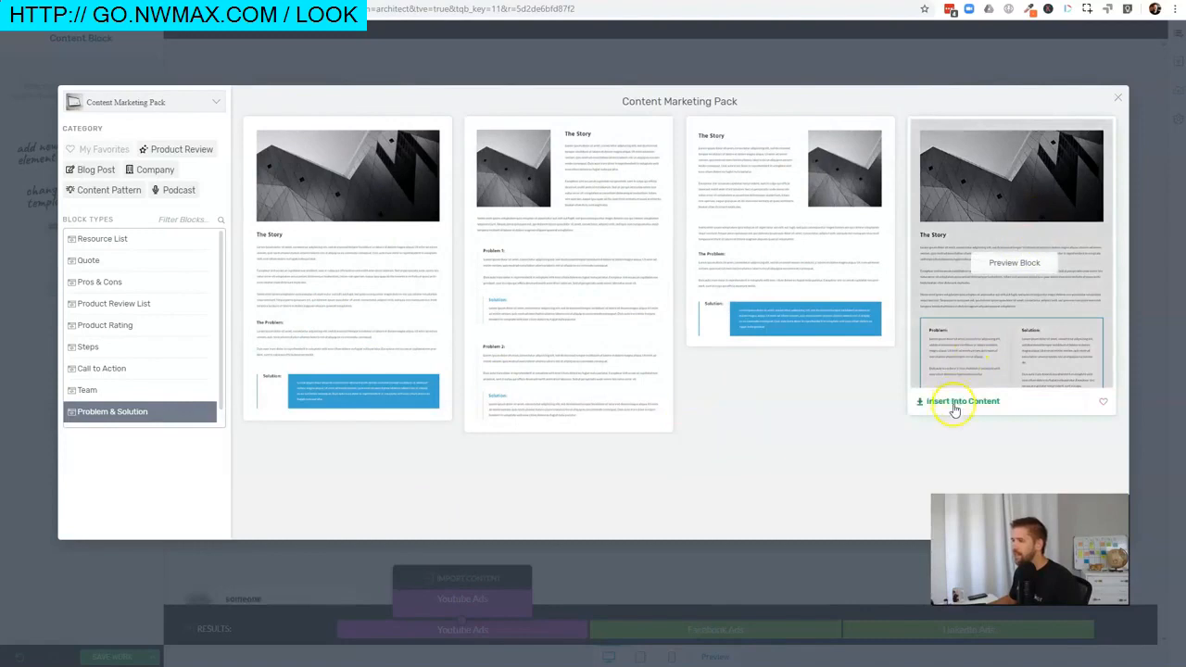
{"action": "left_click", "coordinate": [955, 405]}
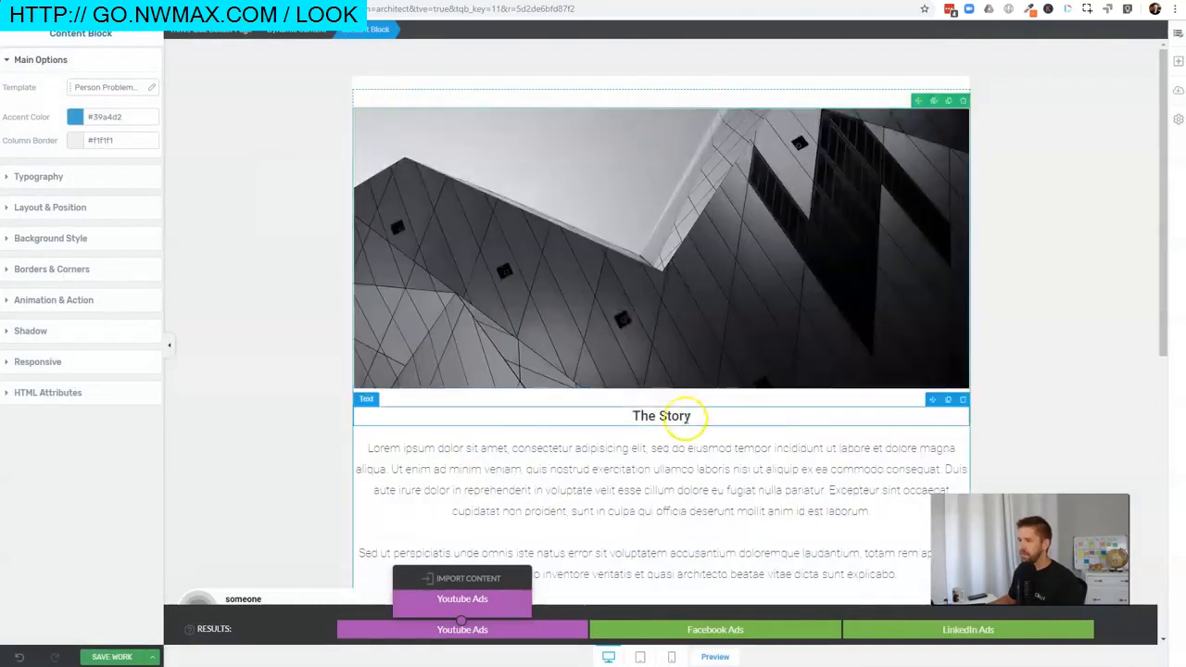
Change the block's "The Story" heading to "The Story of Youtube Ads"
{"action": "scroll", "coordinate": [677, 411], "scroll_direction": "down", "scroll_amount": 2}
{"action": "triple_click", "coordinate": [655, 281]}
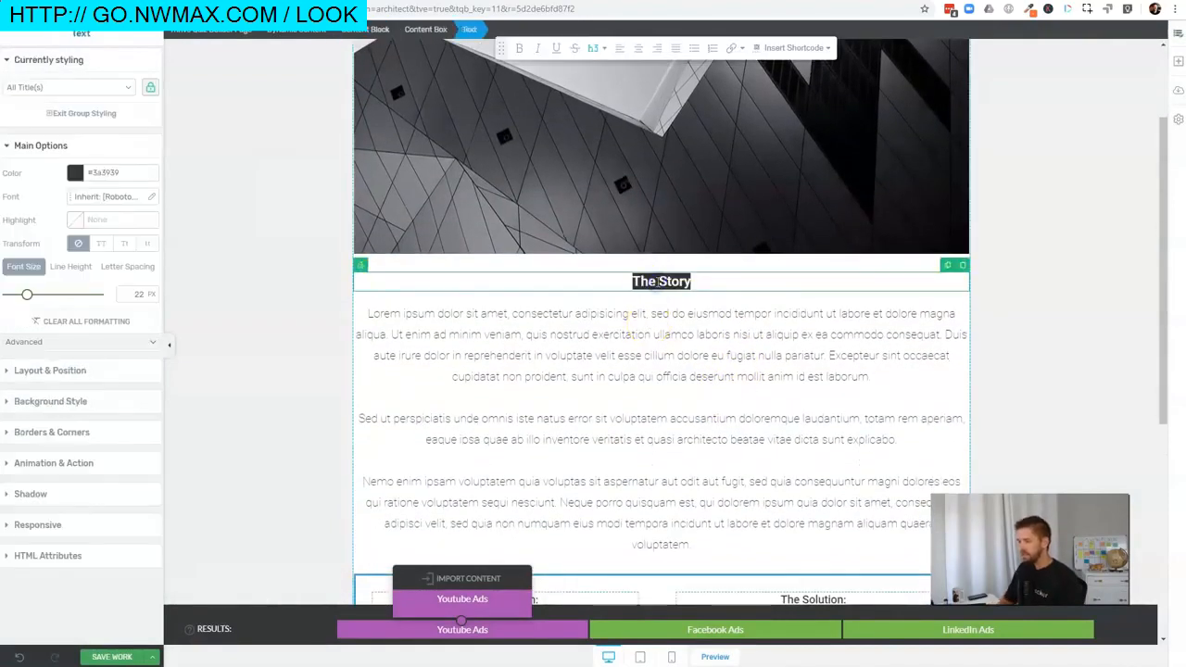
{"action": "type", "text": "The Story of Youtube Ads"}
{"action": "left_click", "coordinate": [1090, 238]}
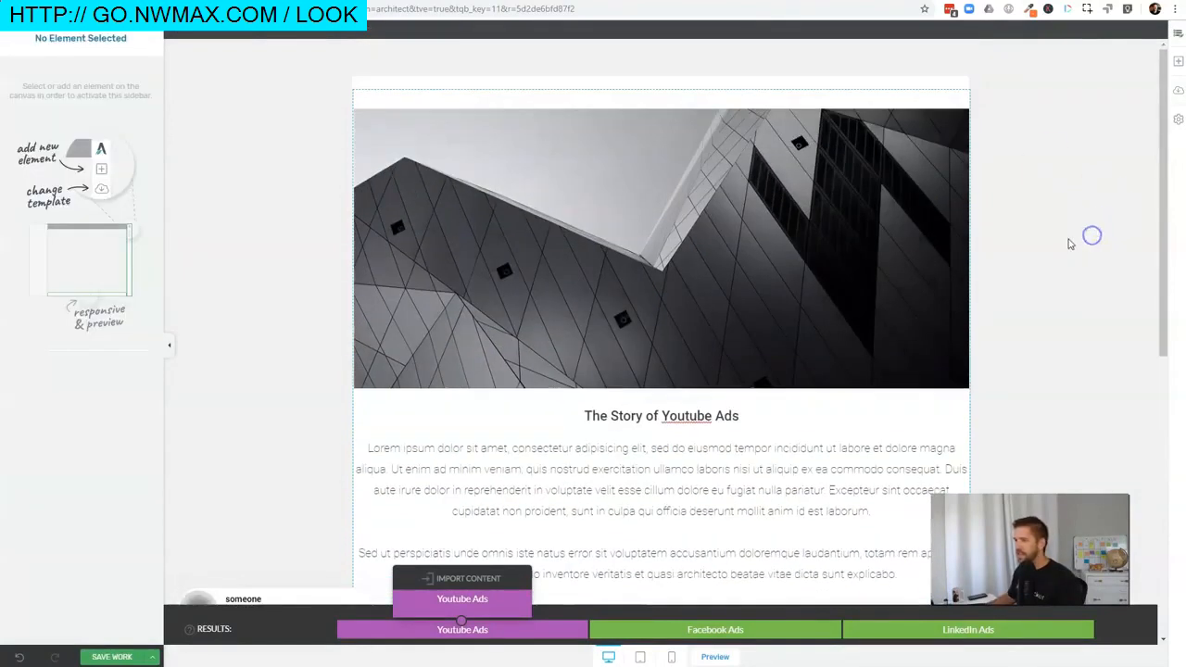
Add a button below the problem and solution columns and label it "Buy Youtube Ads Product"
{"action": "scroll", "coordinate": [808, 283], "scroll_direction": "down", "scroll_amount": 2}
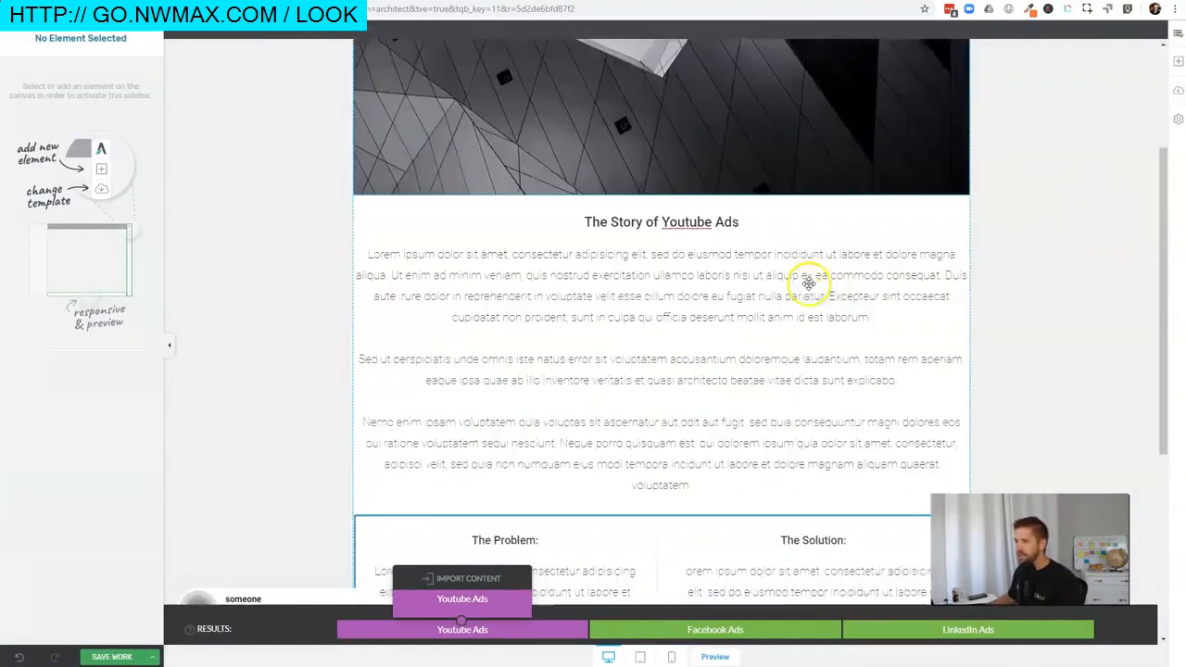
{"action": "scroll", "coordinate": [808, 283], "scroll_direction": "down", "scroll_amount": 4}
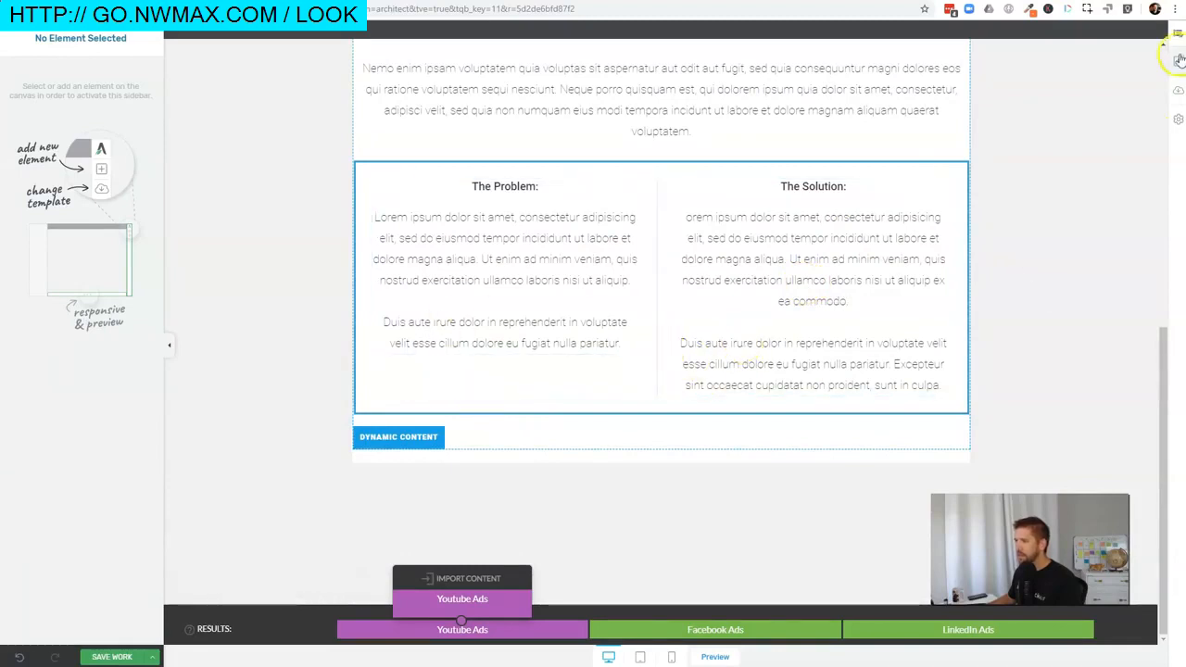
{"action": "left_click", "coordinate": [1180, 59]}
{"action": "left_click_drag", "start_coordinate": [1061, 213], "coordinate": [707, 407]}
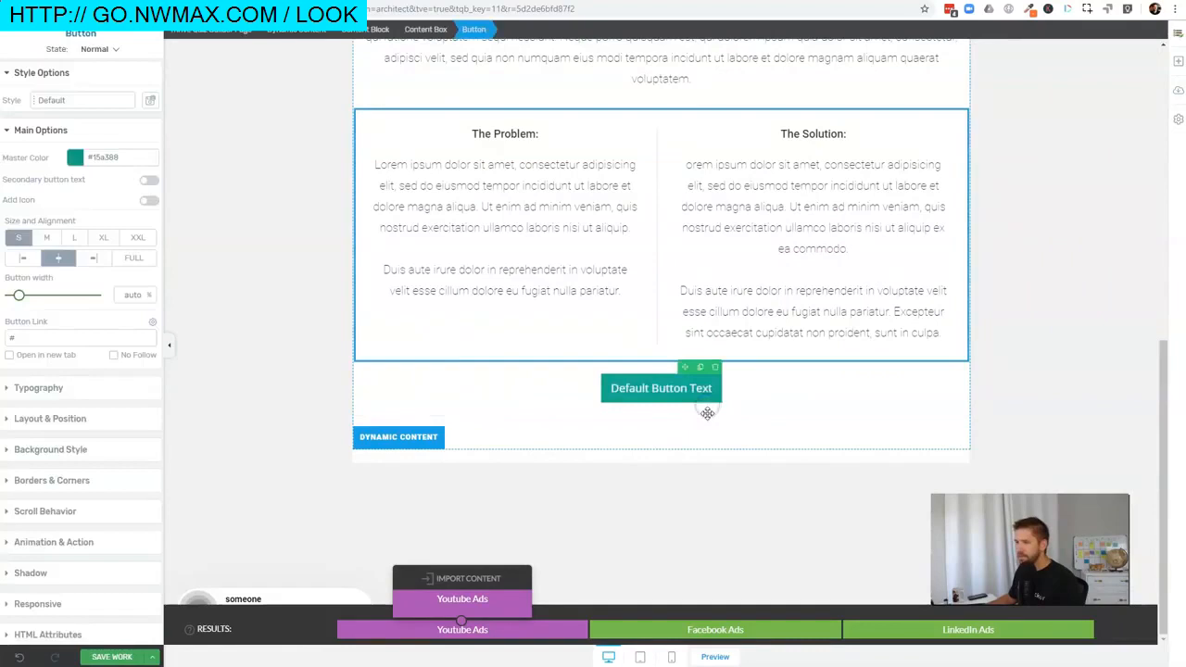
{"action": "left_click", "coordinate": [661, 390]}
{"action": "type", "text": "Euy Youtube Ads Product"}
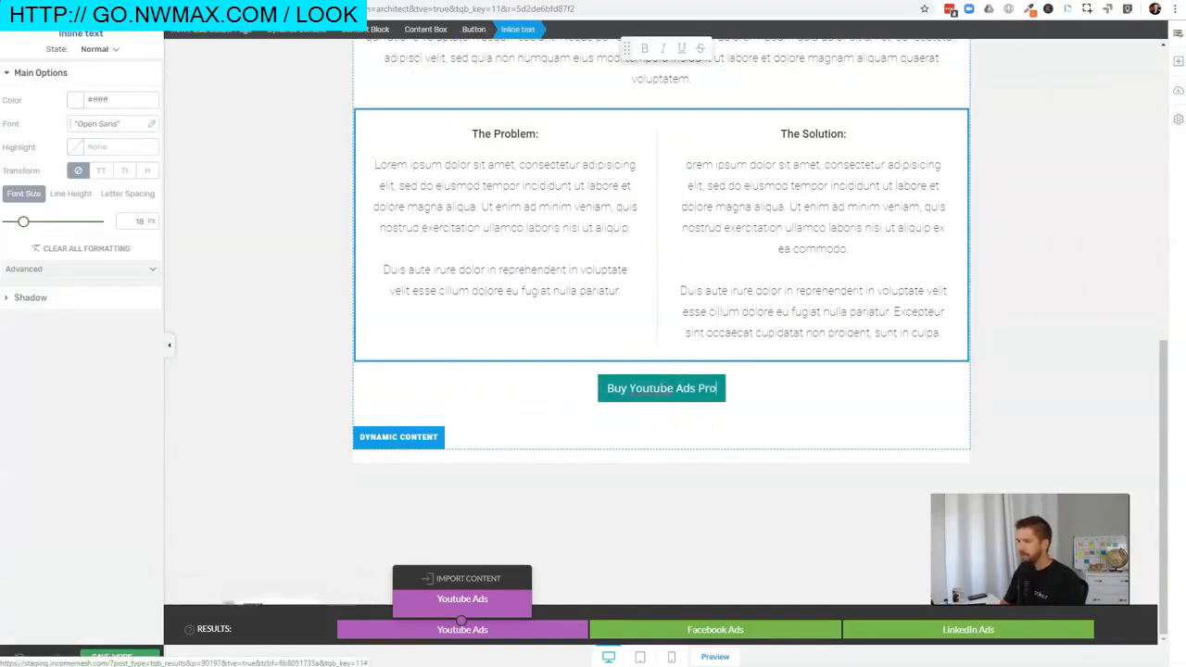
{"action": "left_click", "coordinate": [756, 365]}
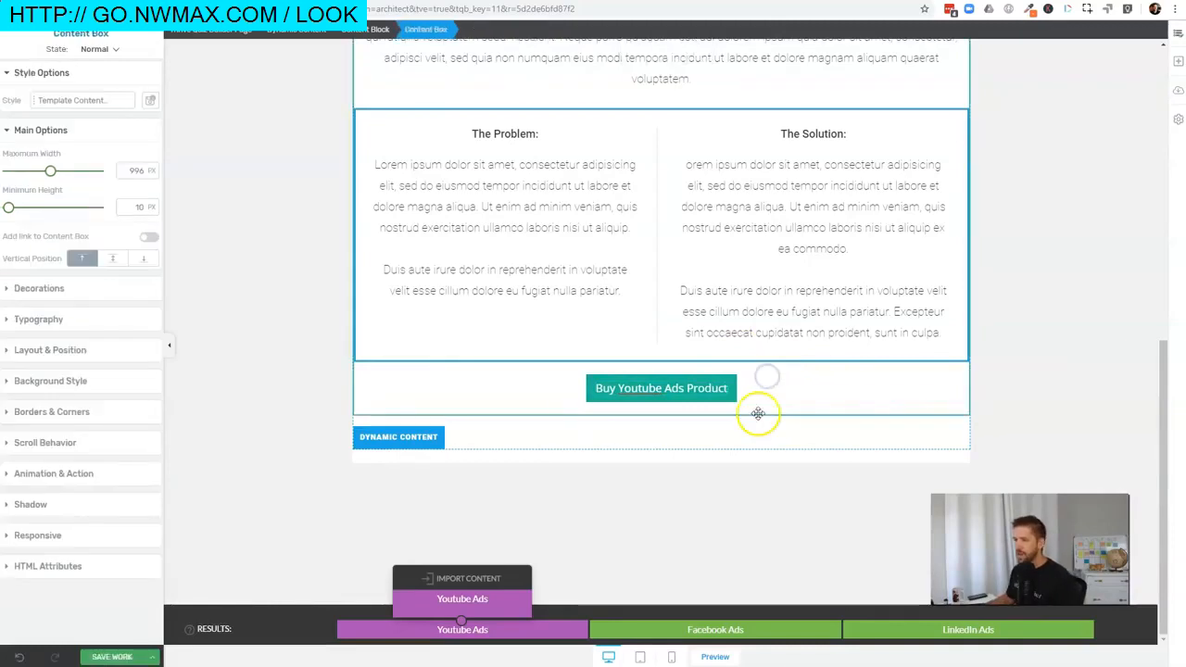
{"action": "left_click", "coordinate": [1037, 370]}
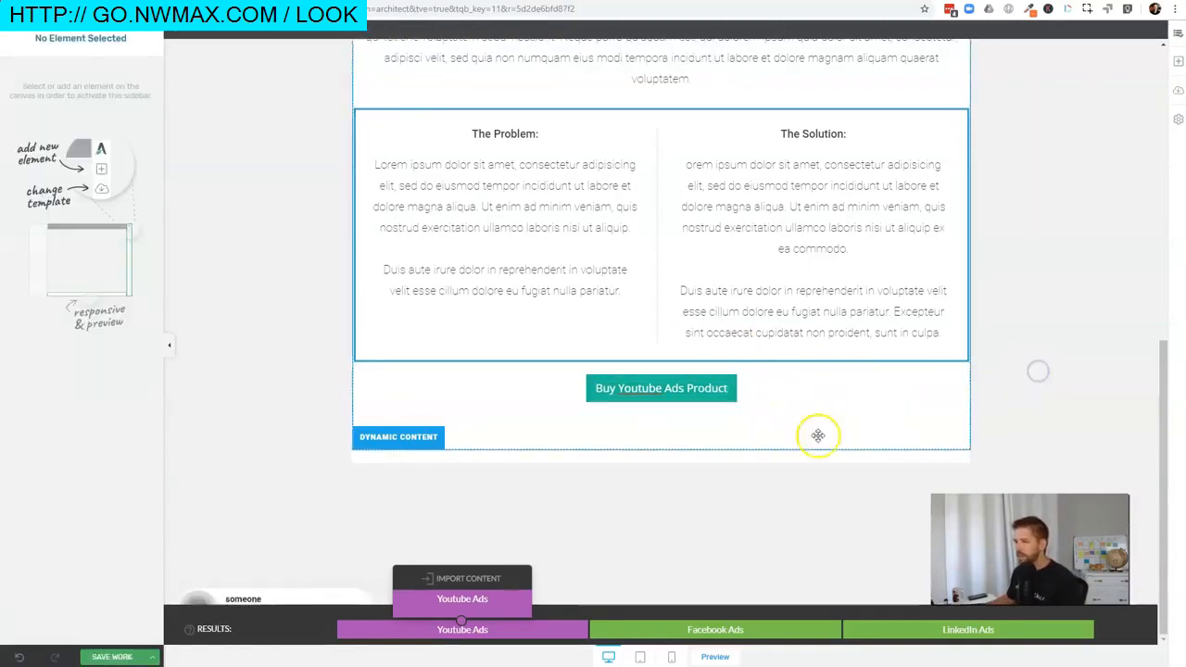
{"action": "scroll", "coordinate": [827, 389], "scroll_direction": "up", "scroll_amount": 10}
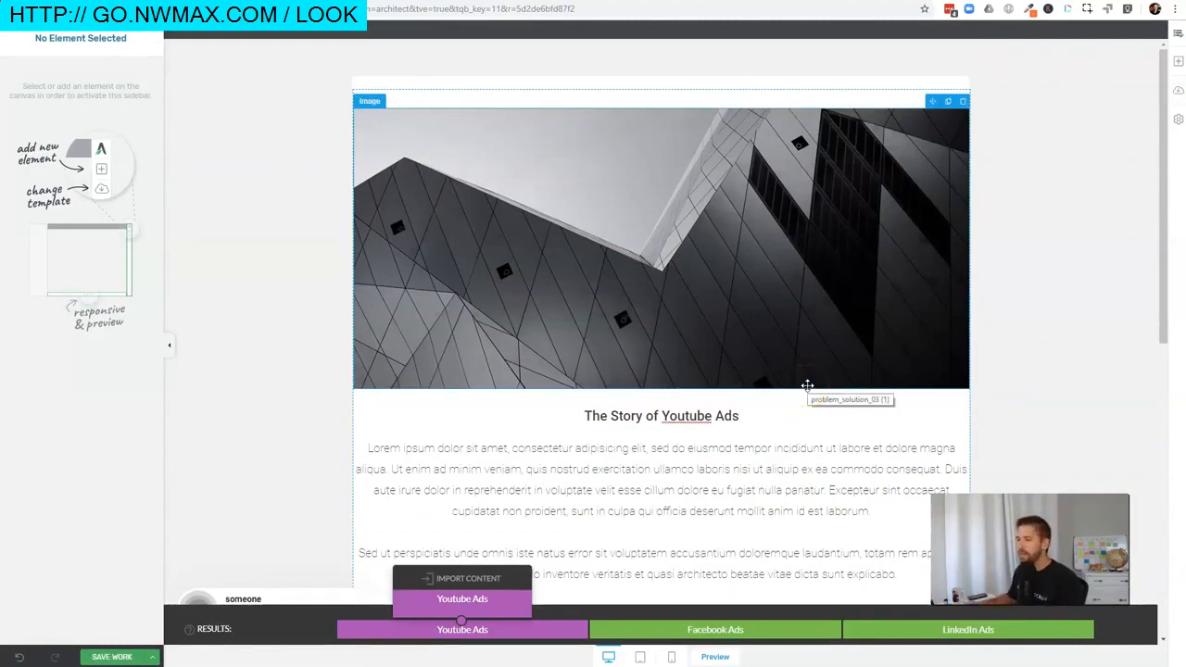
Import the Youtube Ads dynamic content into the Facebook Ads result
{"action": "scroll", "coordinate": [801, 367], "scroll_direction": "down", "scroll_amount": 10}
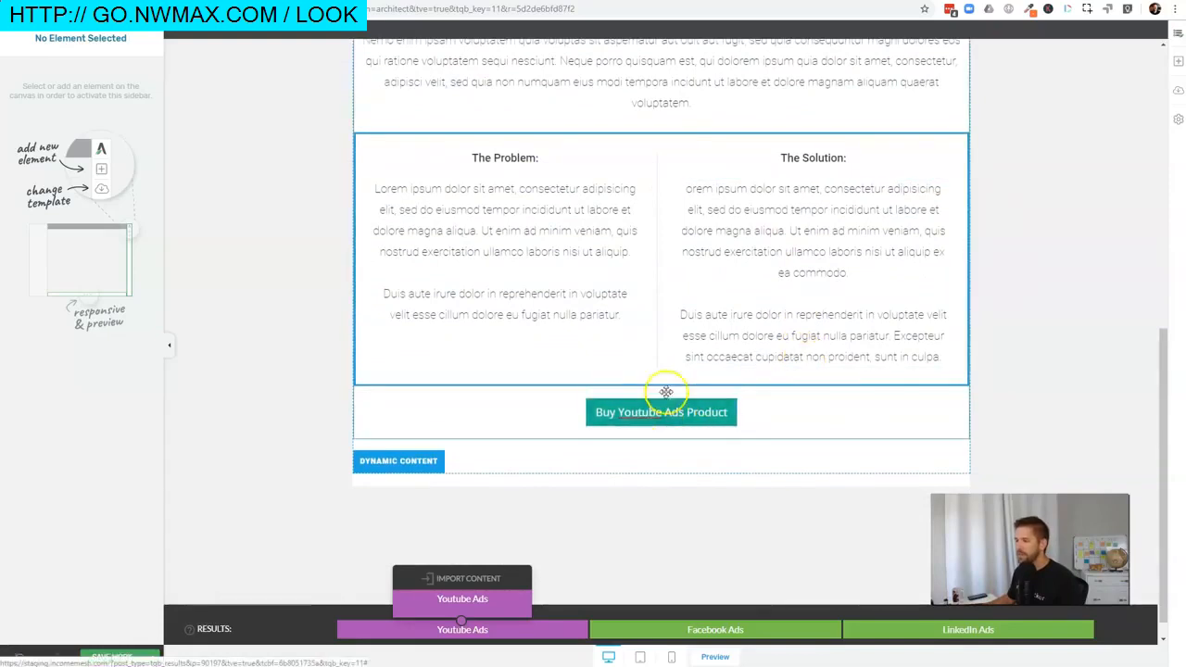
{"action": "left_click", "coordinate": [702, 630]}
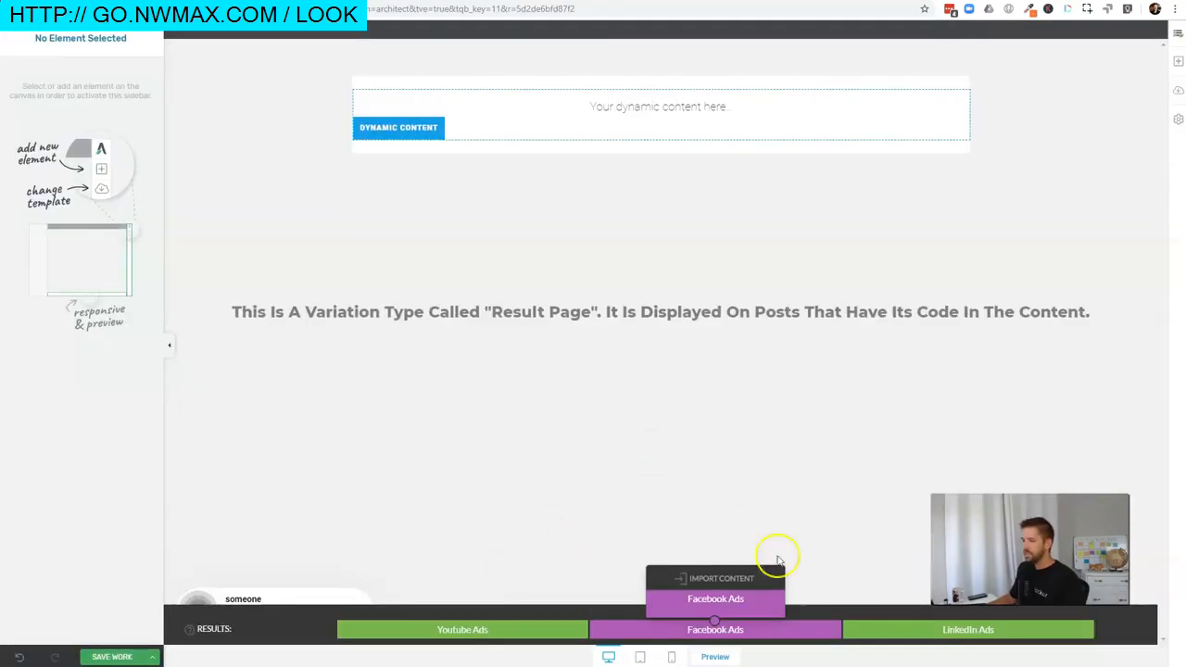
{"action": "left_click", "coordinate": [694, 580]}
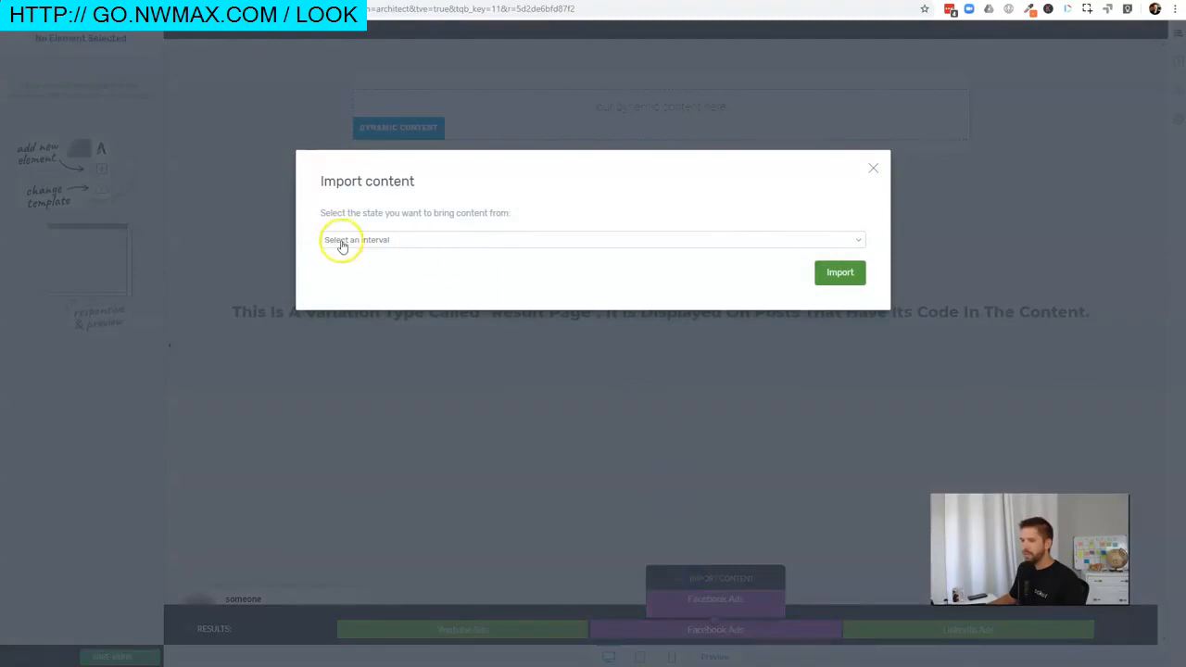
{"action": "left_click", "coordinate": [394, 240]}
{"action": "left_click", "coordinate": [387, 265]}
{"action": "left_click", "coordinate": [851, 274]}
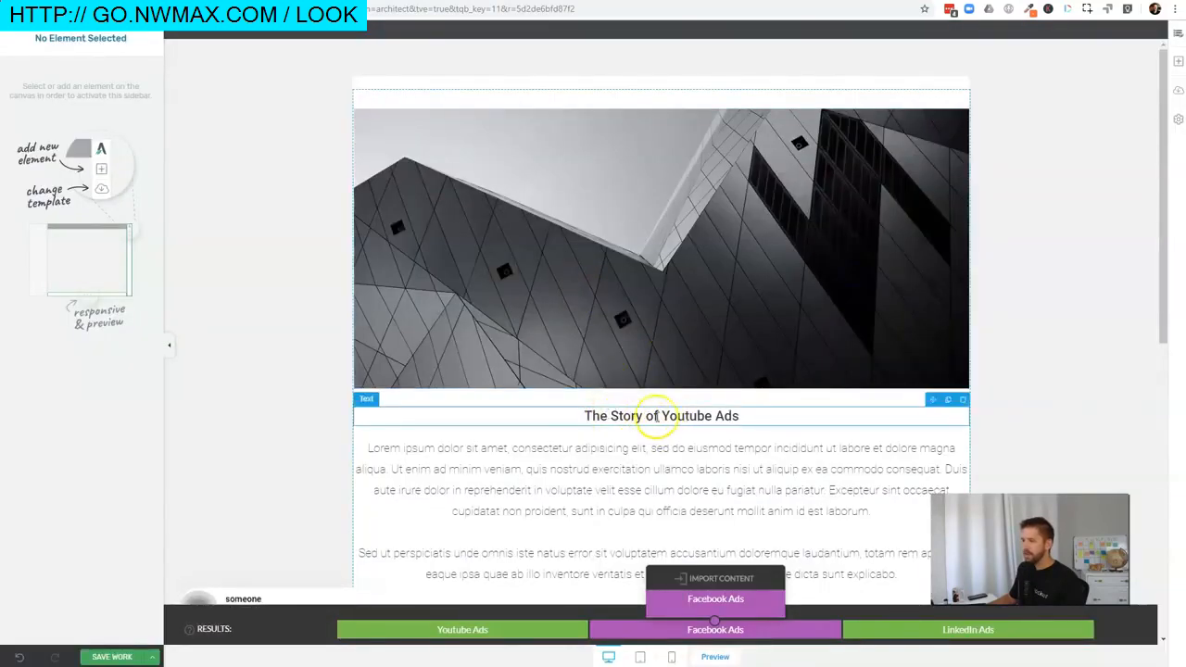
Change the Facebook Ads heading to "The Story of Facebook Ads" and the button label to "Buy Facebook Ads Product"
{"action": "left_click_drag", "start_coordinate": [664, 416], "coordinate": [732, 416]}
{"action": "type", "text": "Facebook Ad"}
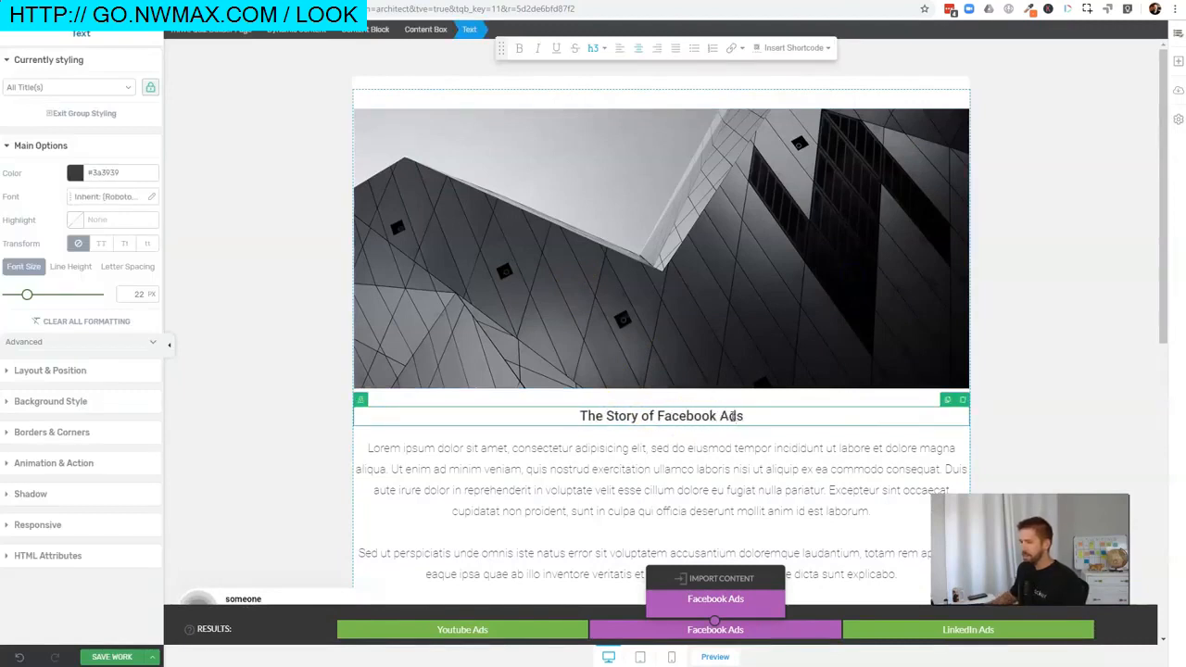
{"action": "scroll", "coordinate": [732, 416], "scroll_direction": "down", "scroll_amount": 10}
{"action": "double_click", "coordinate": [647, 387]}
{"action": "type", "text": "Facebook Ads Product"}
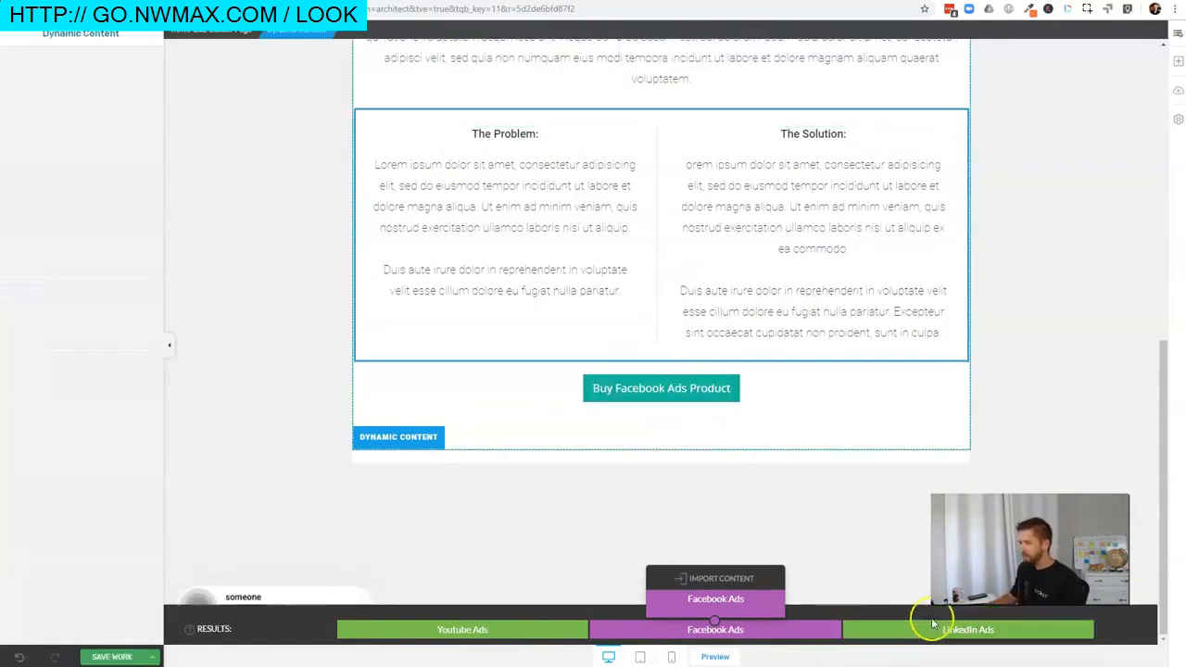
Import the Youtube Ads dynamic content into the LinkedIn Ads result
{"action": "left_click", "coordinate": [938, 630]}
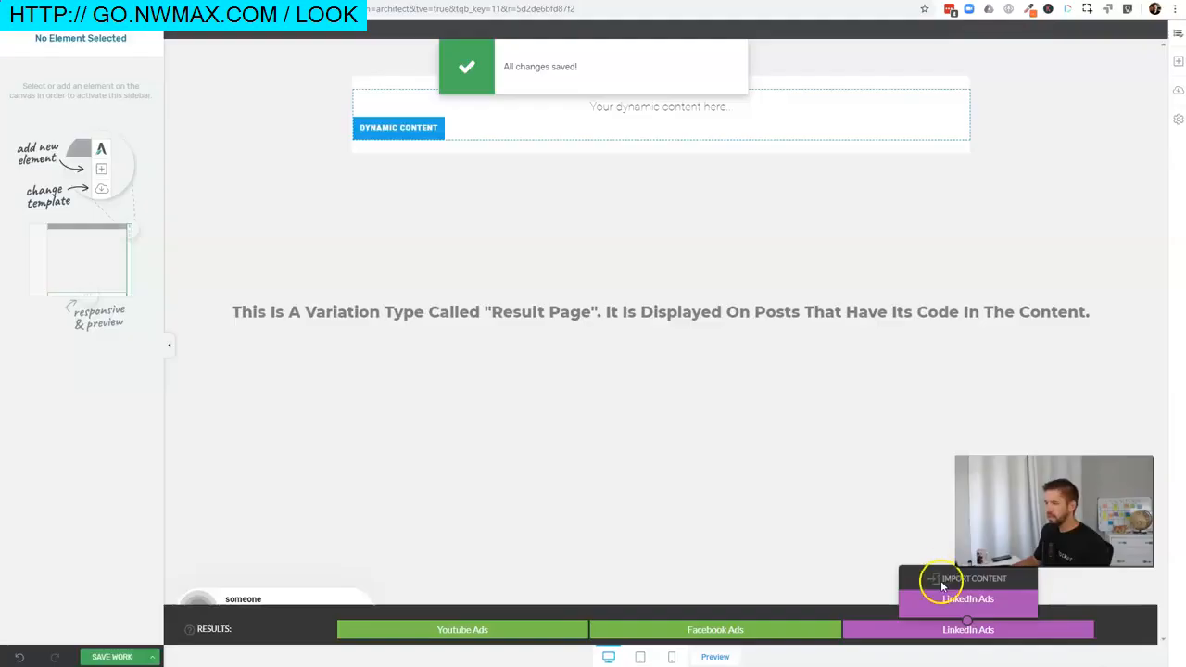
{"action": "left_click", "coordinate": [950, 582]}
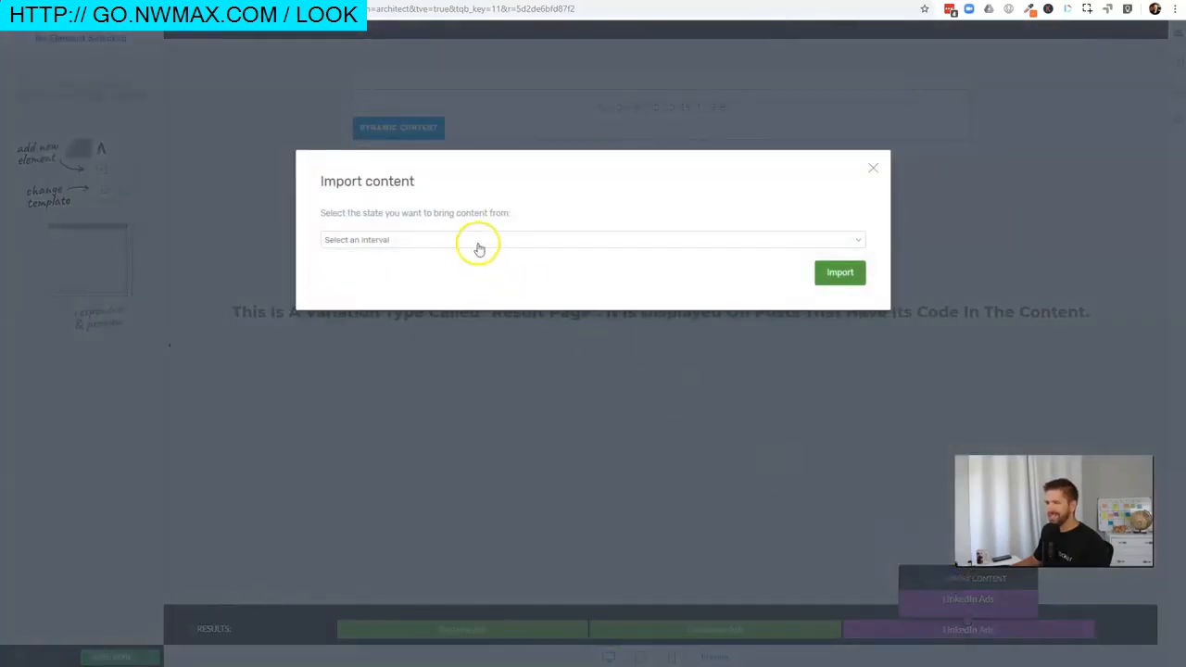
{"action": "left_click", "coordinate": [477, 242]}
{"action": "left_click", "coordinate": [462, 265]}
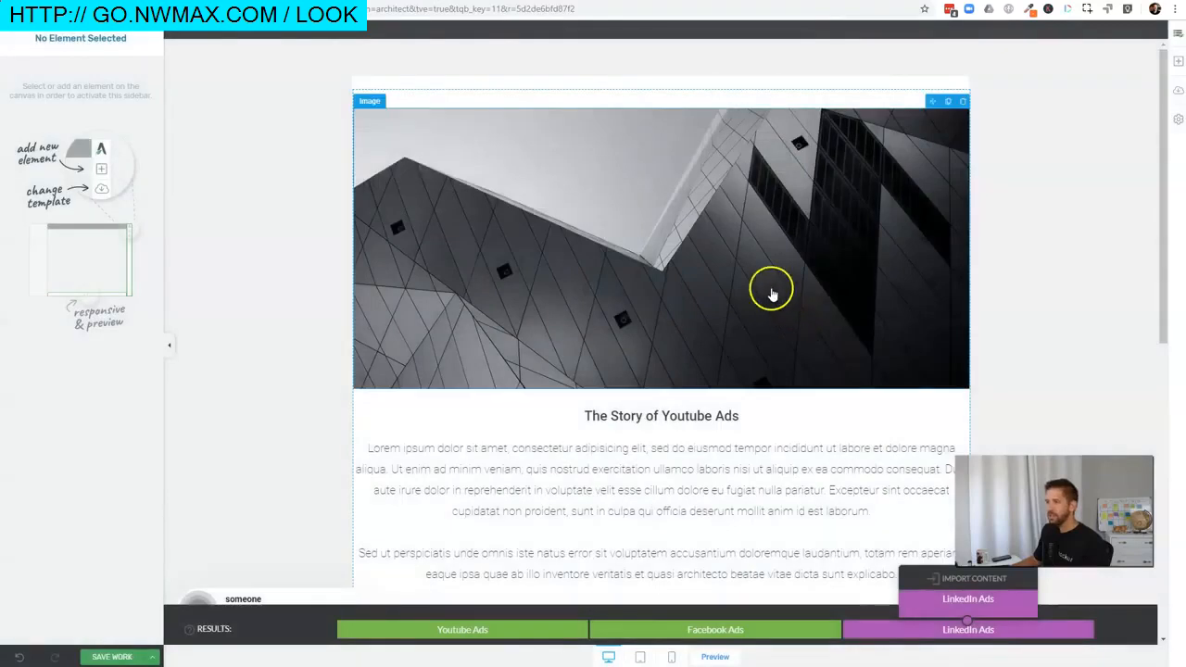
Relabel the LinkedIn Ads button as "Buy Linked In Ads Product" and save the results page
{"action": "scroll", "coordinate": [770, 288], "scroll_direction": "down", "scroll_amount": 6}
{"action": "left_click", "coordinate": [662, 389]}
{"action": "double_click", "coordinate": [627, 388]}
{"action": "key", "text": "BackSpace"}
{"action": "type", "text": "Linked In"}
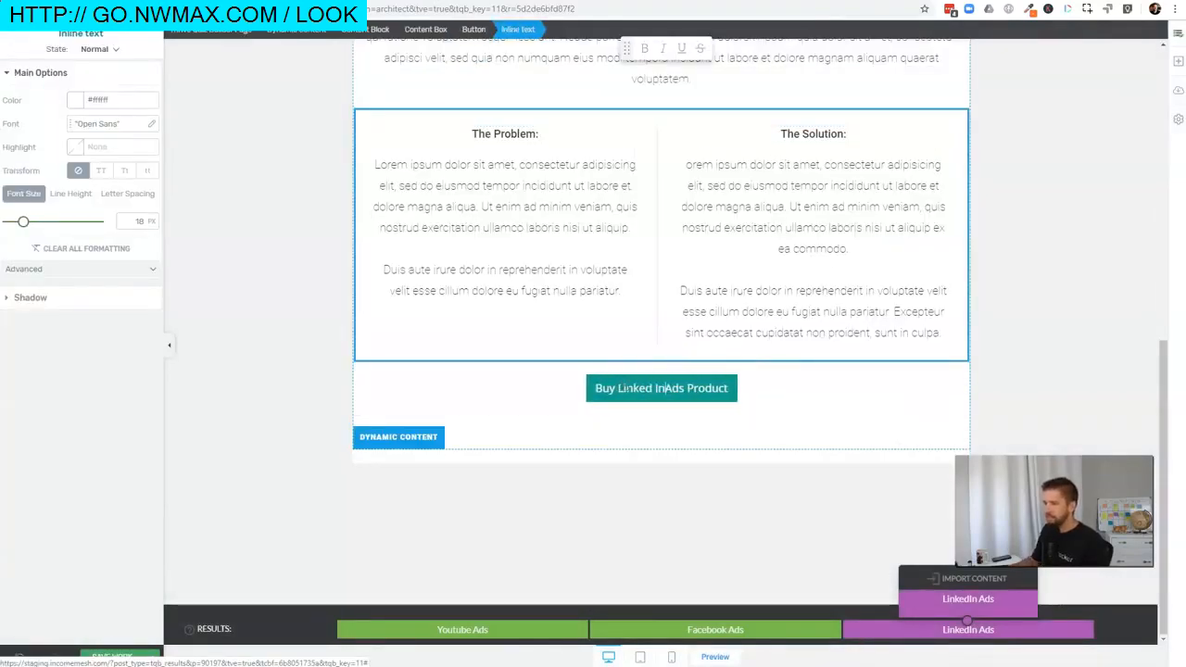
{"action": "left_click", "coordinate": [644, 422]}
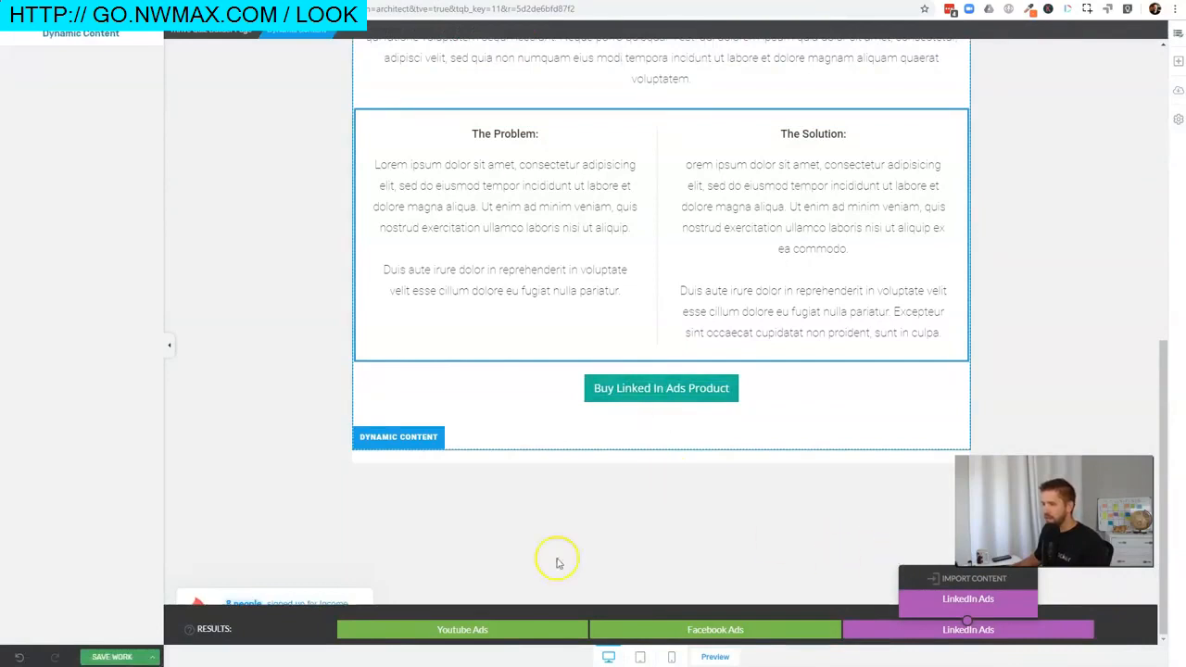
{"action": "left_click", "coordinate": [111, 656]}
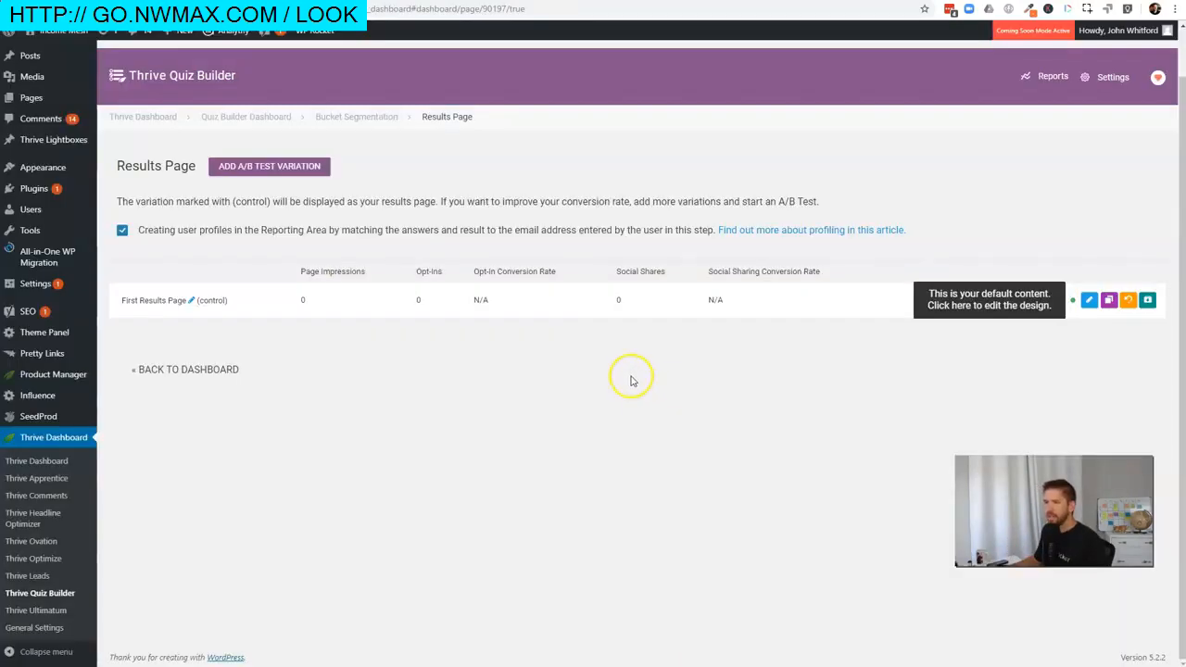
Return to the Bucket Segmentation quiz overview and select its quiz shortcode
{"action": "left_click", "coordinate": [345, 118]}
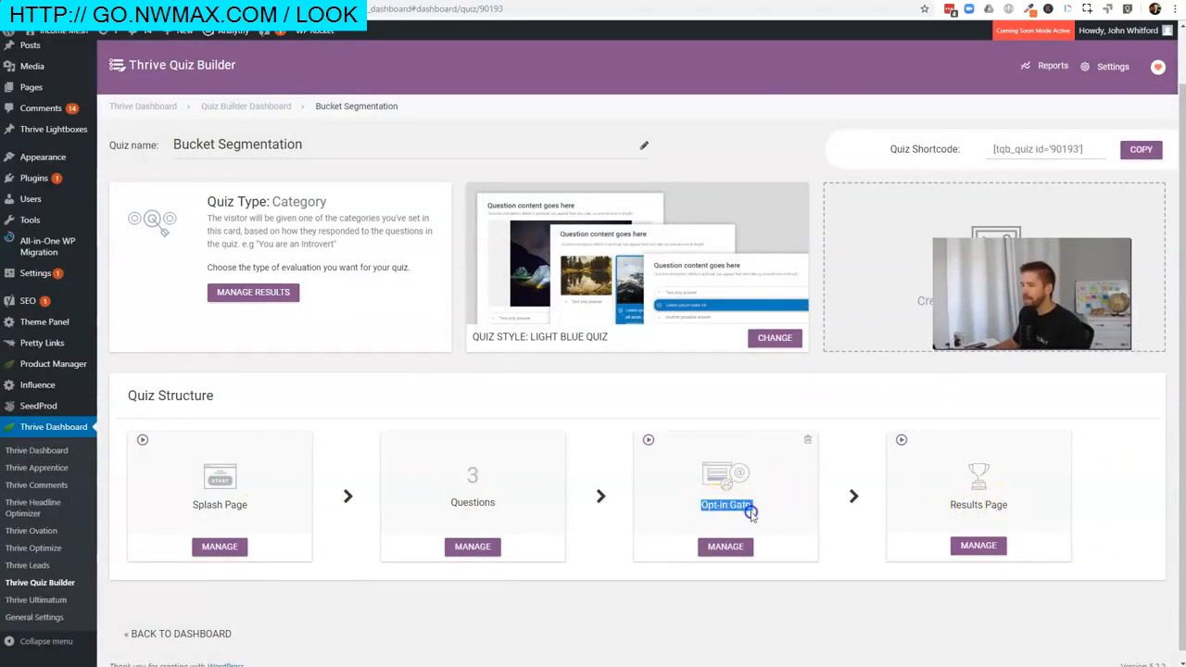
{"action": "left_click", "coordinate": [956, 506]}
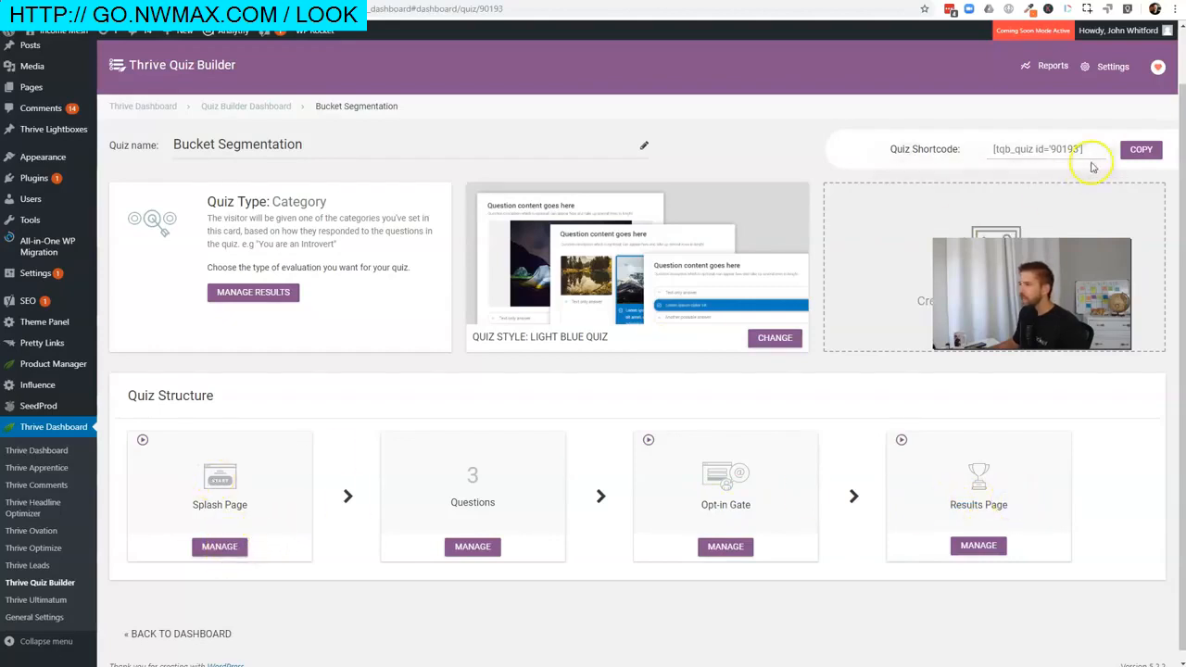
{"action": "left_click", "coordinate": [1045, 150]}
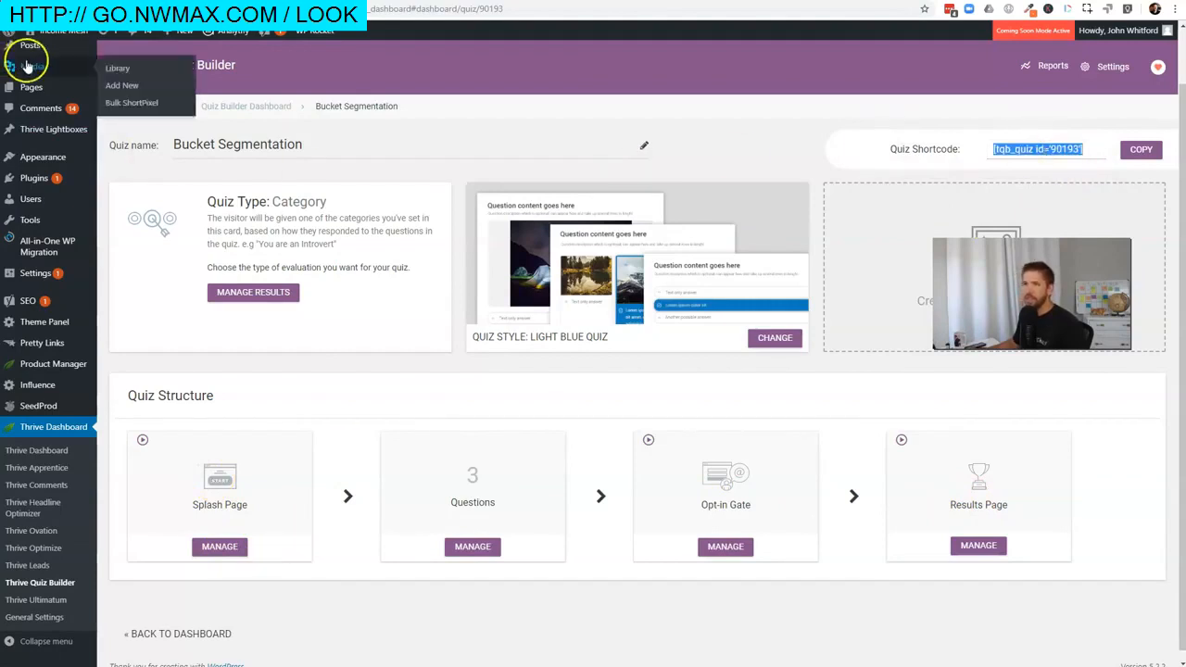
Publish a new WordPress page titled "Take the quiz" and open it in Thrive Architect
{"action": "mouse_move", "coordinate": [31, 87]}
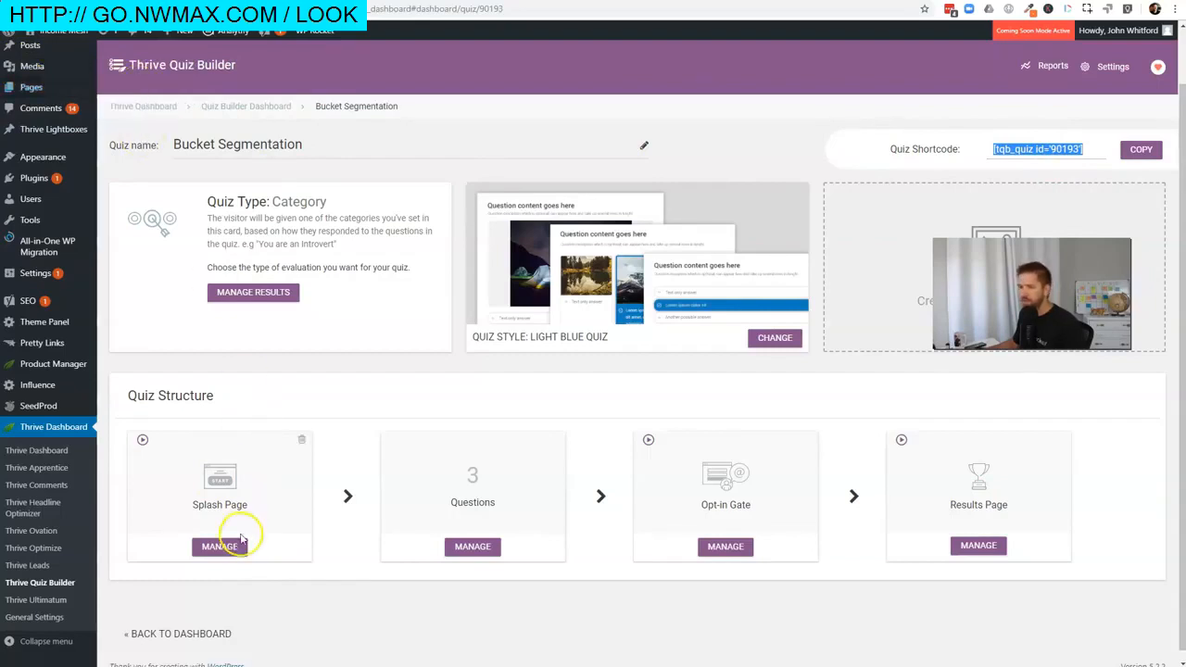
{"action": "mouse_move", "coordinate": [178, 33]}
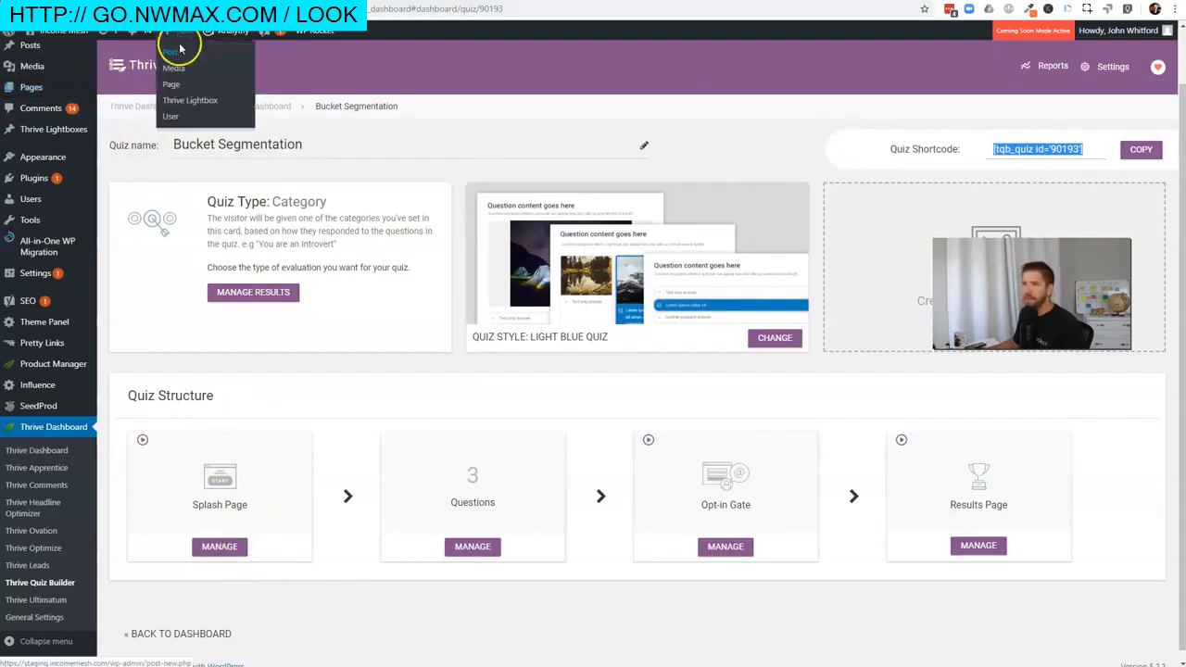
{"action": "left_click", "coordinate": [171, 84]}
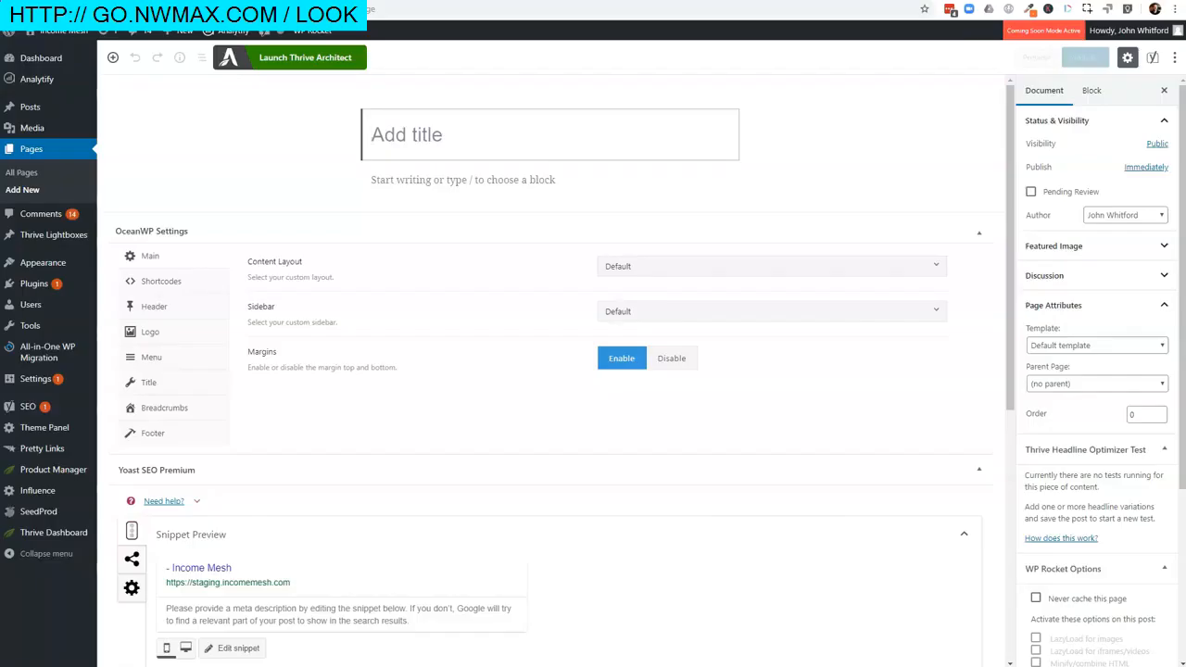
{"action": "left_click", "coordinate": [417, 134]}
{"action": "type", "text": "Take the quiz"}
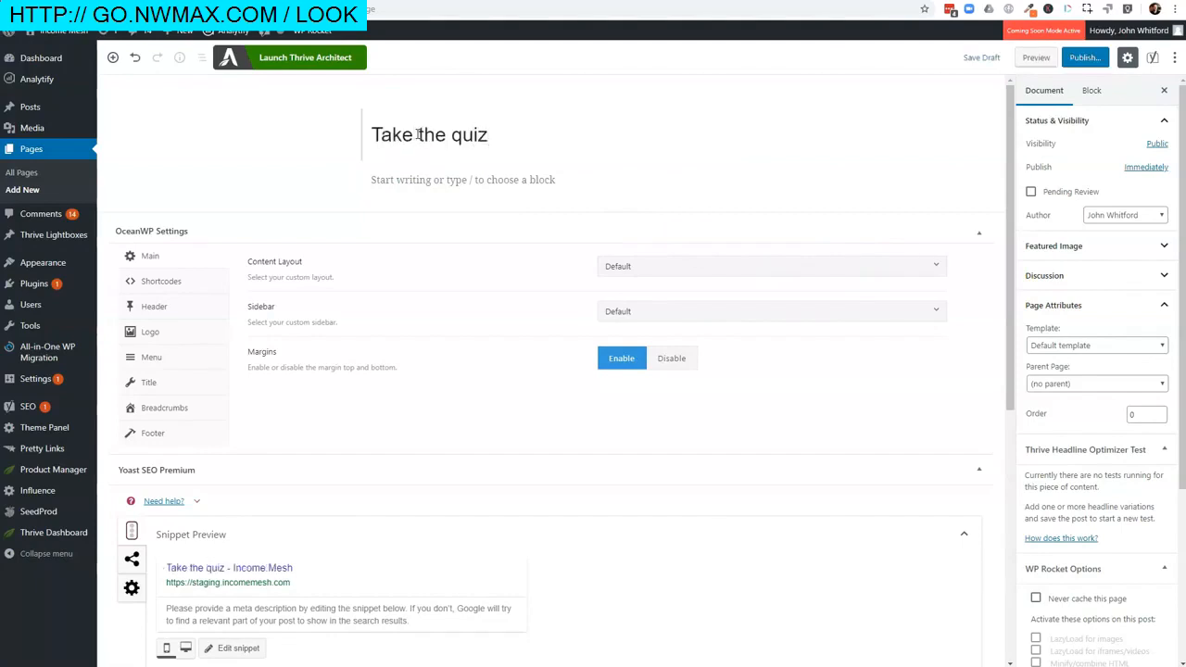
{"action": "left_click", "coordinate": [1093, 66]}
{"action": "left_click", "coordinate": [1093, 57]}
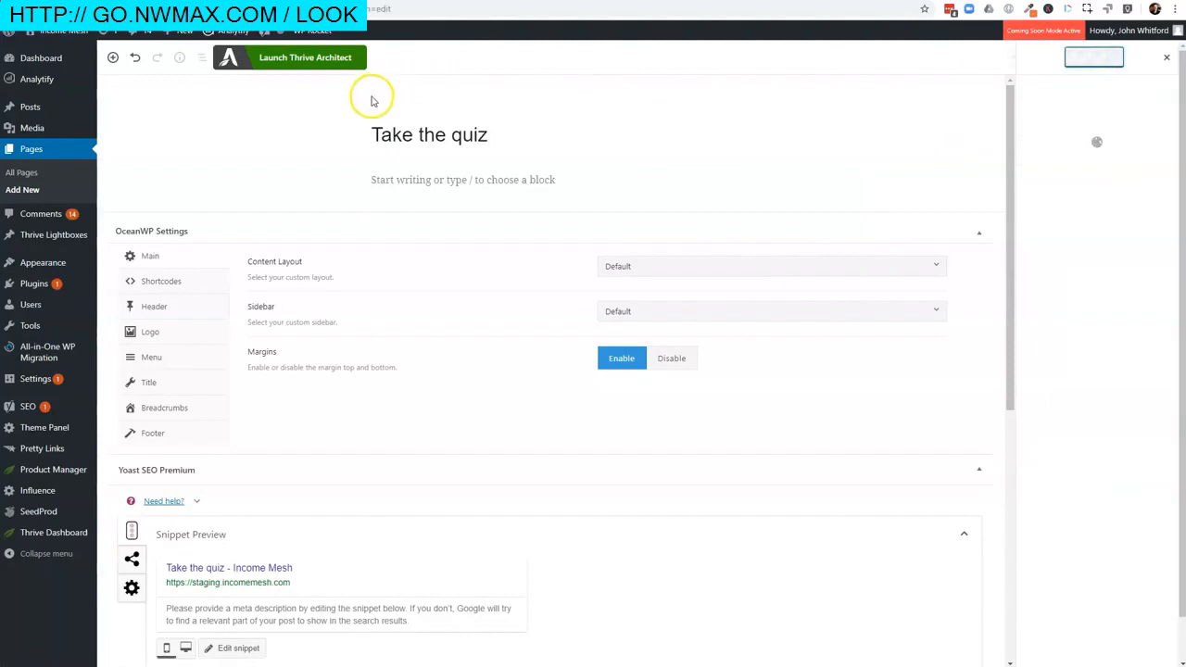
{"action": "left_click", "coordinate": [312, 63]}
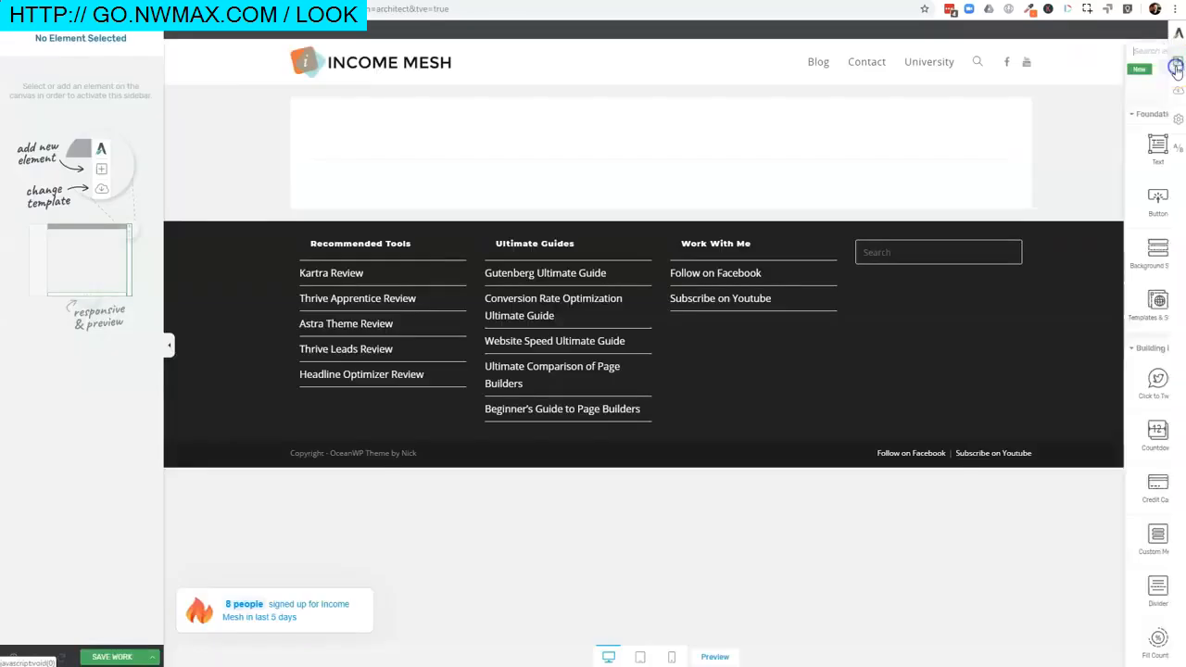
Add a Quiz element to the empty page and choose Bucket Segmentation as its quiz
{"action": "left_click", "coordinate": [1176, 68]}
{"action": "type", "text": "quiz"}
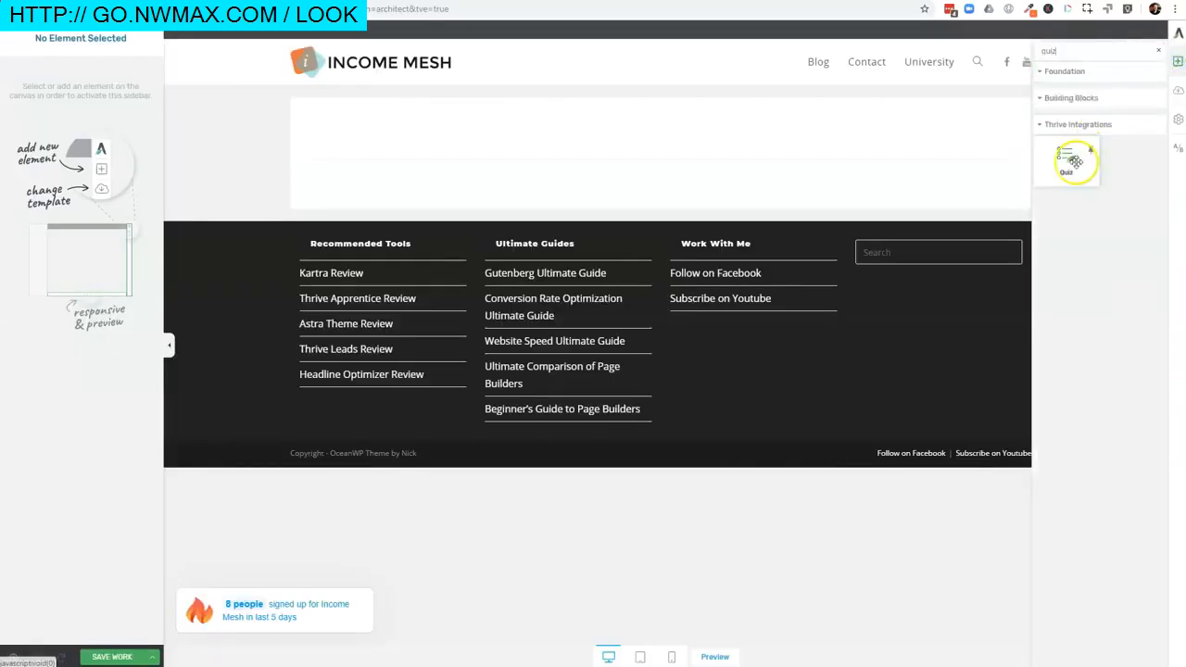
{"action": "left_click", "coordinate": [1068, 165]}
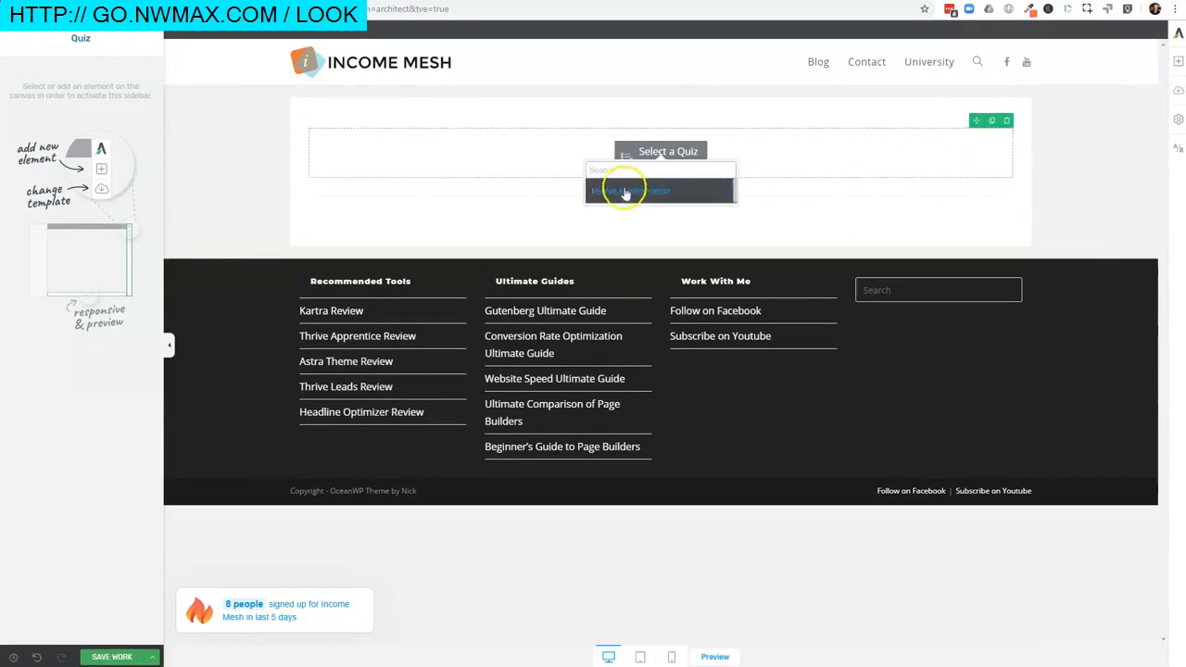
{"action": "left_click", "coordinate": [630, 191]}
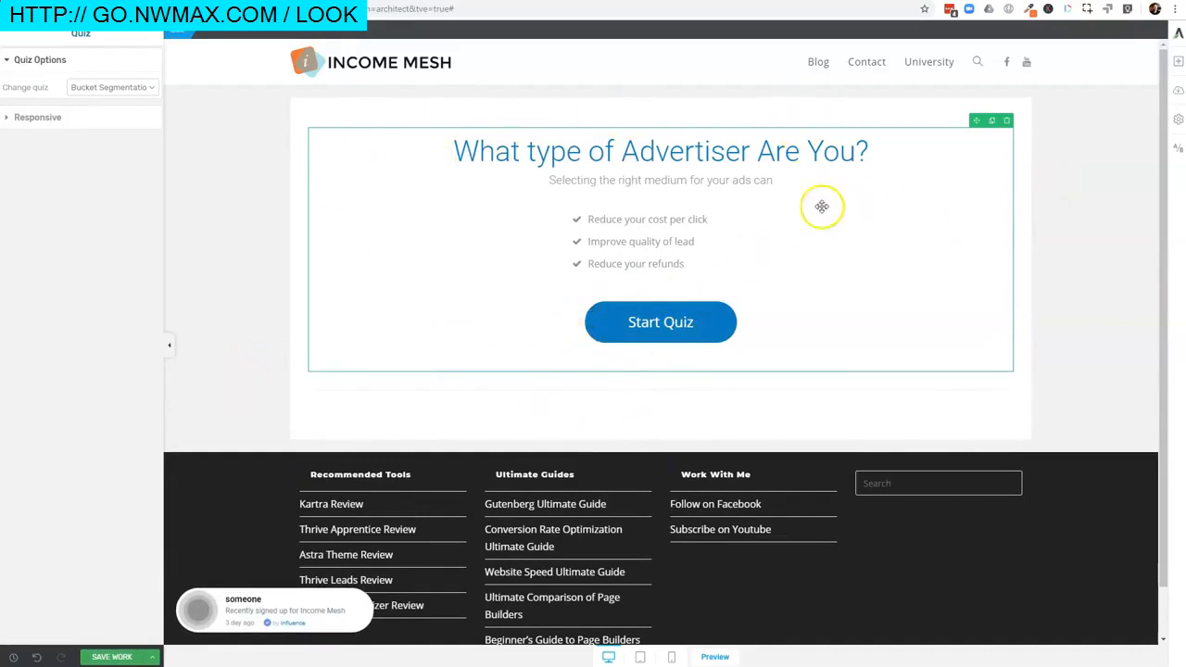
Apply the "Blank Page – Boxed" landing page template from the Blank set to the page
{"action": "left_click", "coordinate": [1178, 98]}
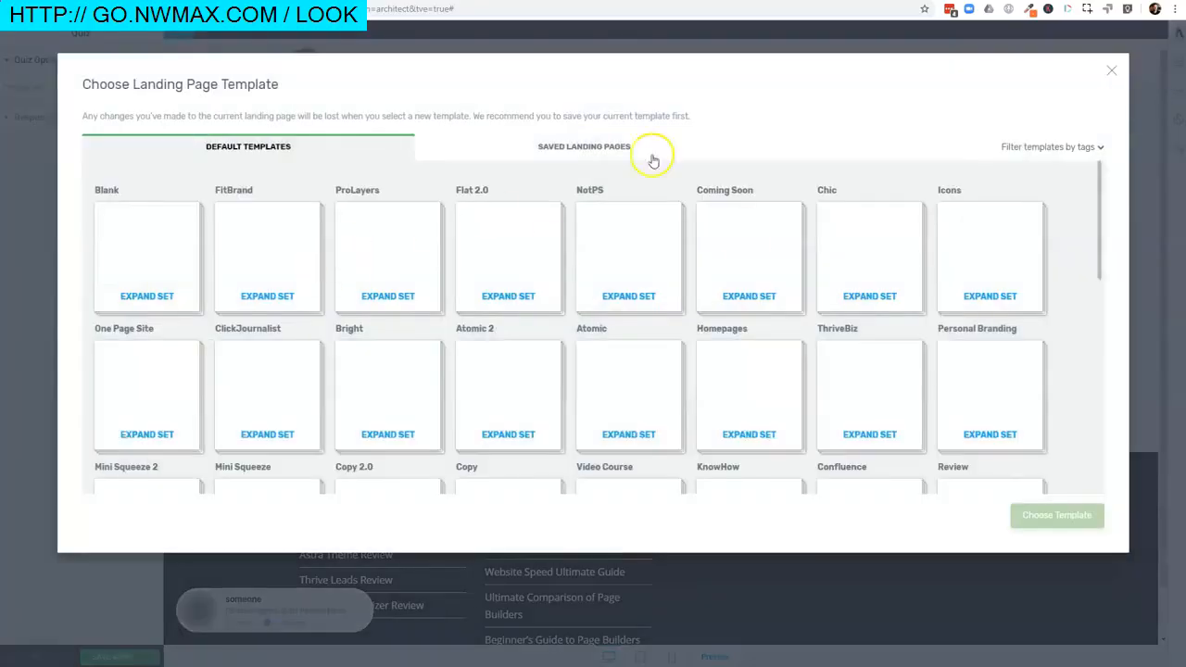
{"action": "left_click", "coordinate": [1111, 71]}
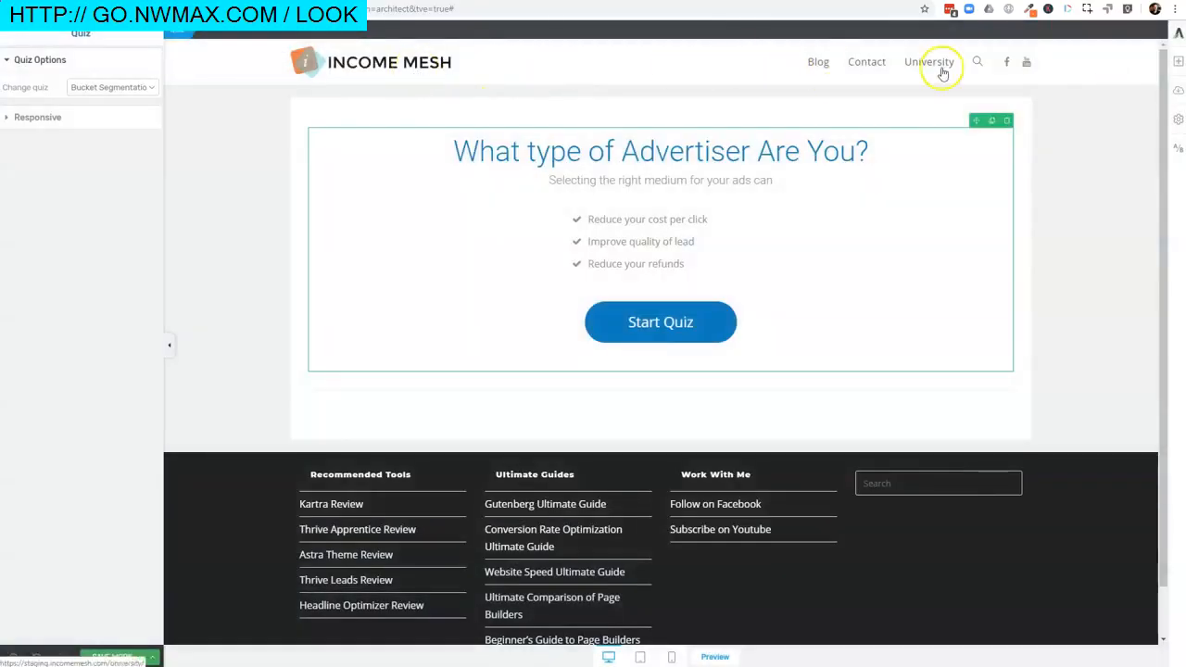
{"action": "left_click", "coordinate": [1177, 96]}
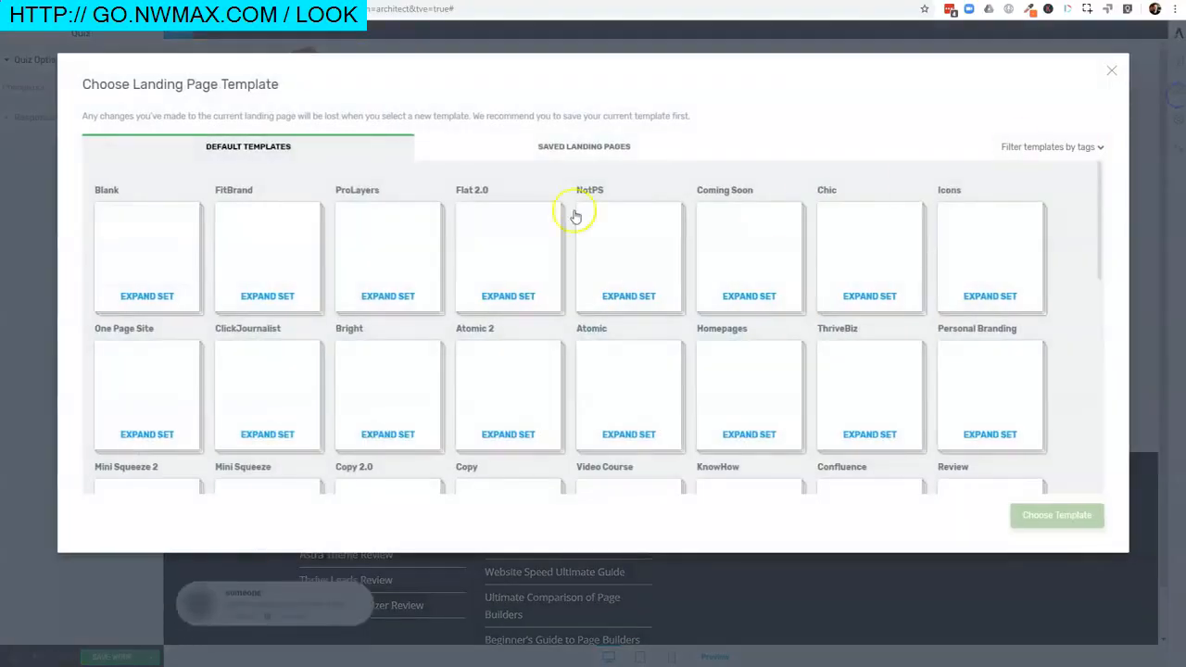
{"action": "left_click", "coordinate": [140, 251]}
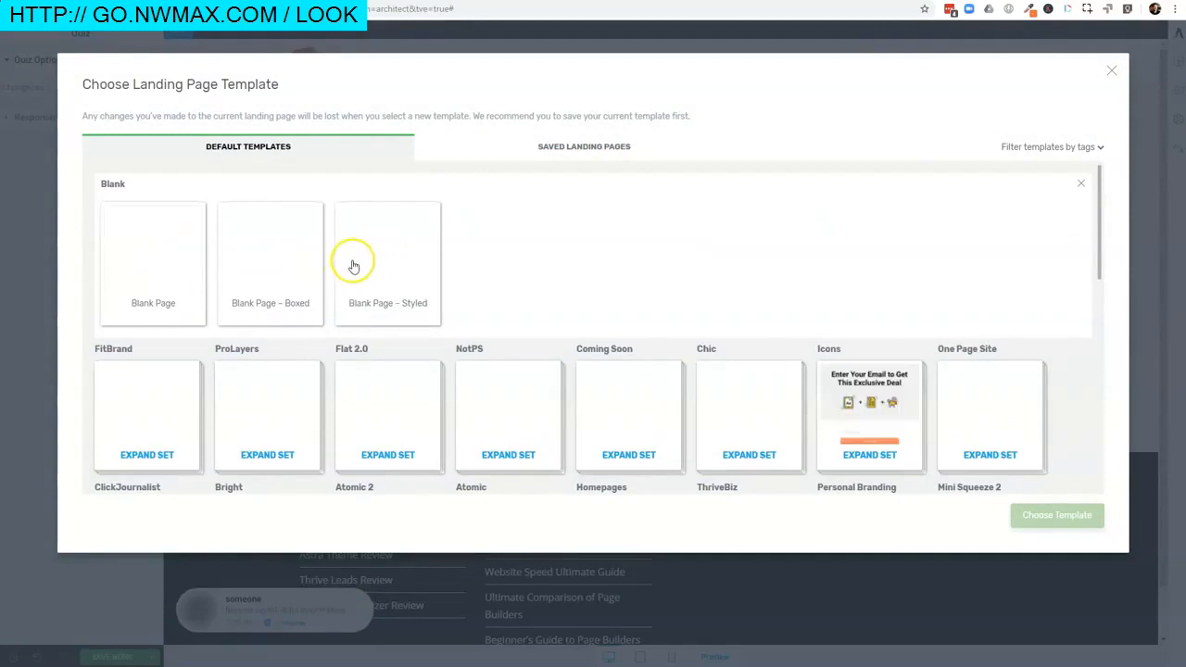
{"action": "left_click", "coordinate": [259, 266]}
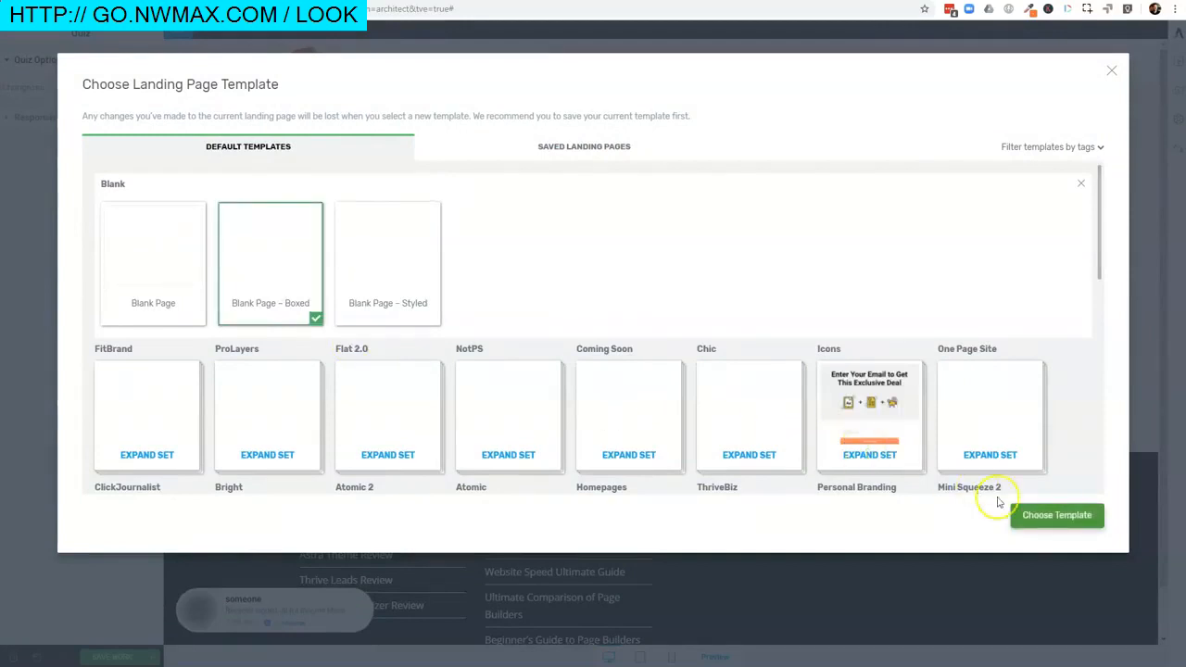
{"action": "left_click", "coordinate": [1050, 525]}
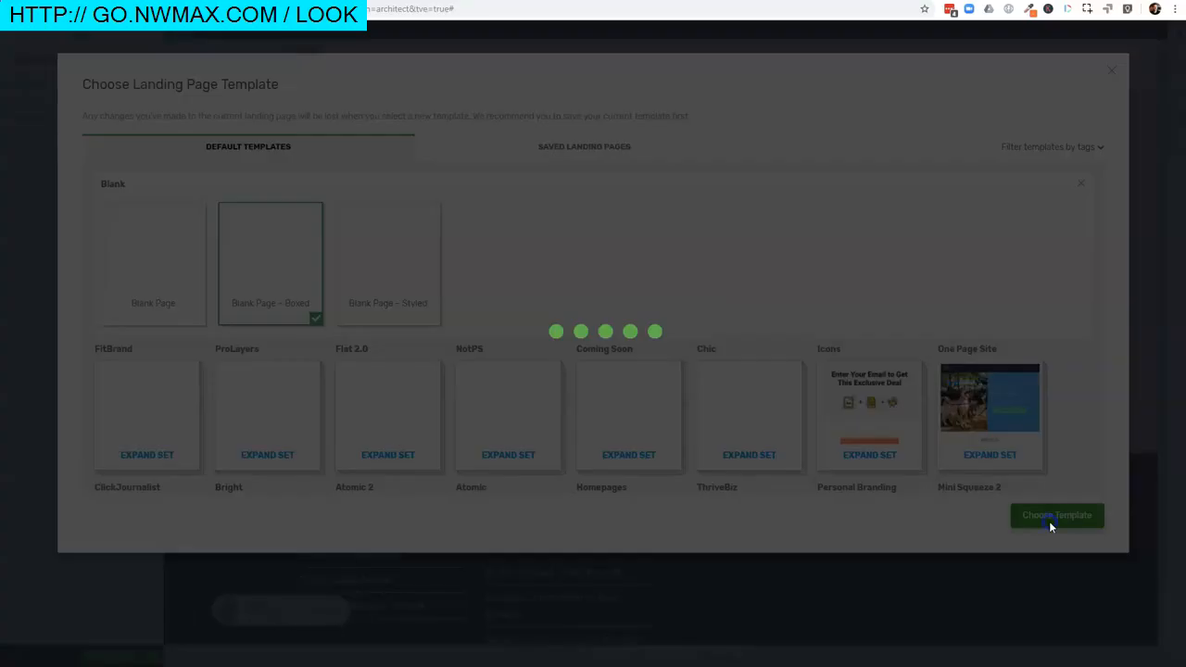
Replace the example paragraph in the content box with a Quiz element showing the Bucket Segmentation quiz
{"action": "left_click", "coordinate": [967, 89]}
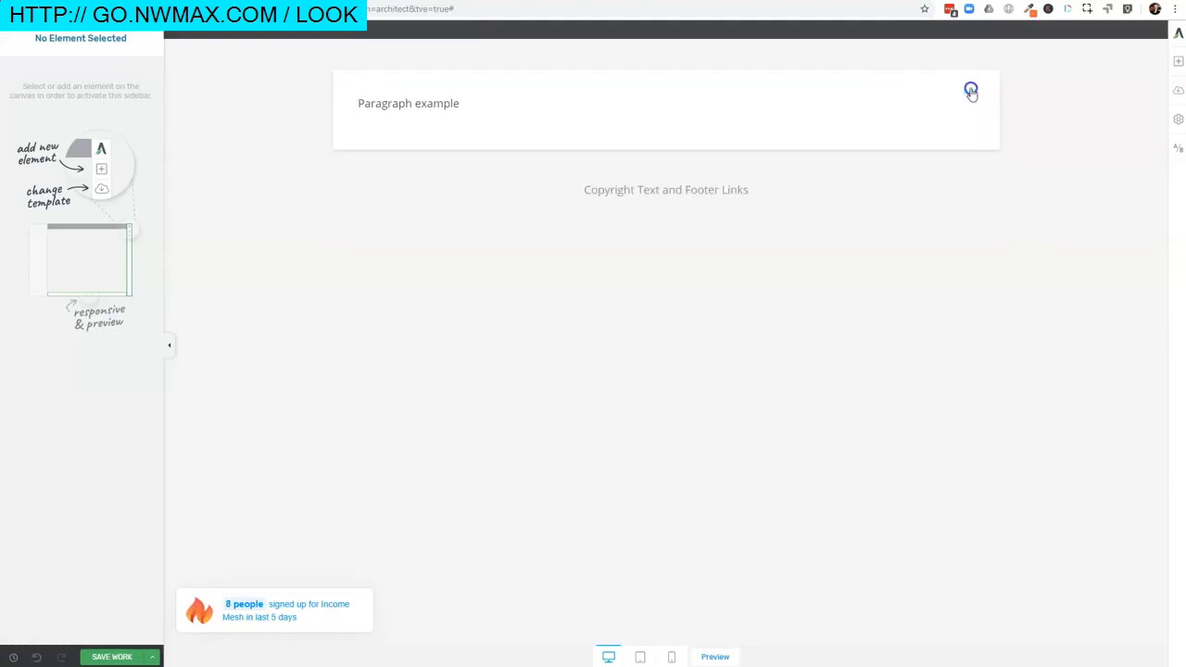
{"action": "left_click", "coordinate": [967, 88]}
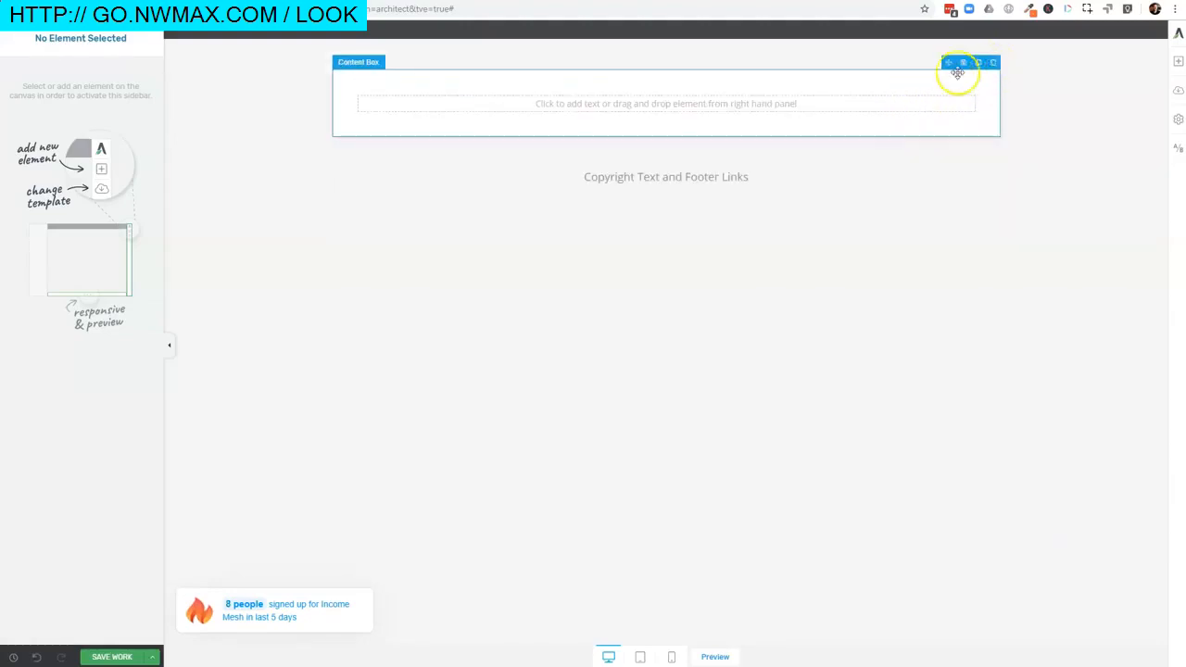
{"action": "left_click", "coordinate": [1178, 61]}
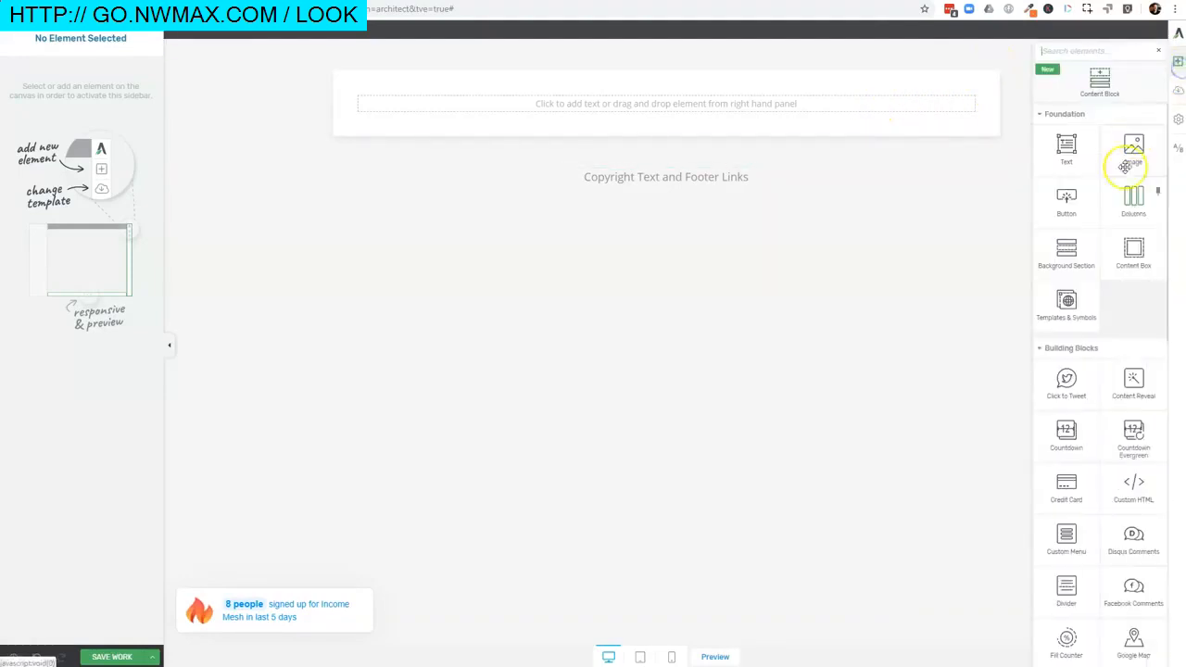
{"action": "type", "text": "quiz"}
{"action": "left_click_drag", "start_coordinate": [1066, 160], "coordinate": [955, 148]}
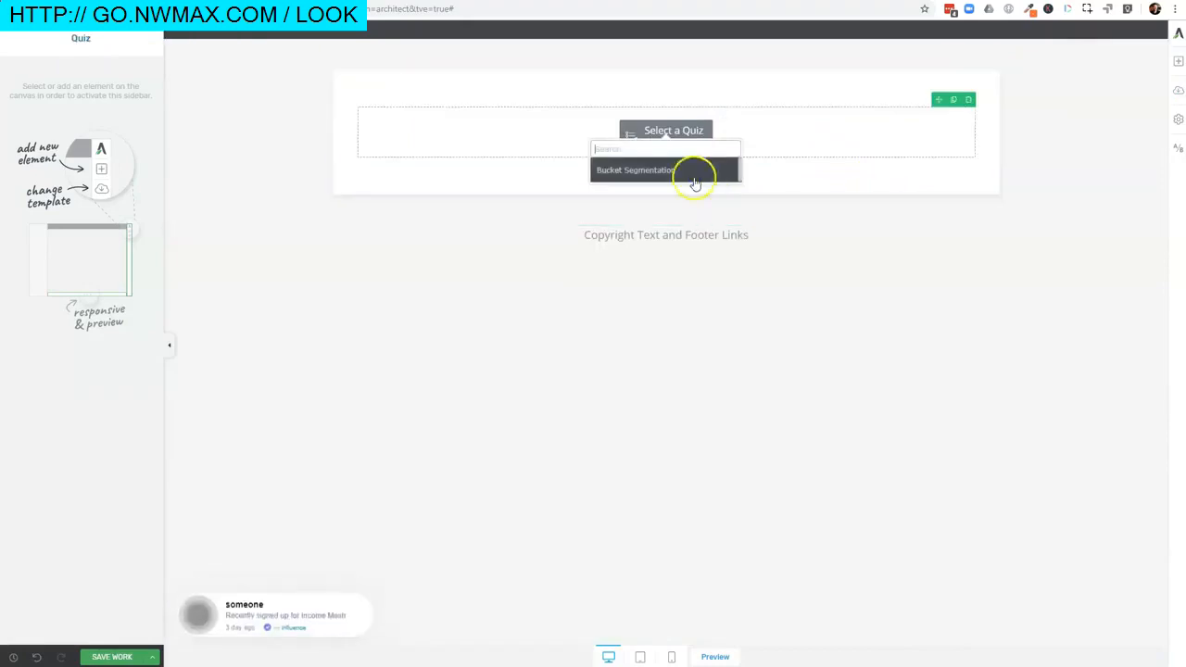
{"action": "left_click", "coordinate": [693, 175]}
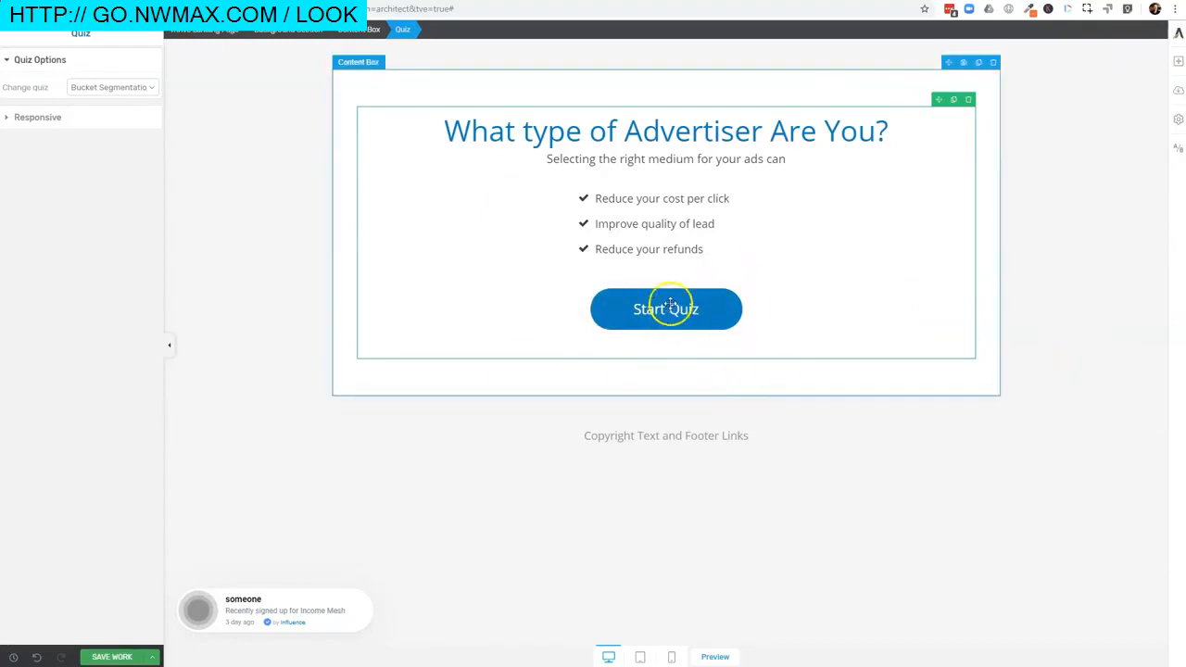
Save the "Take the quiz" landing page, exit the editor and check the splash text on the live page
{"action": "left_click", "coordinate": [153, 657]}
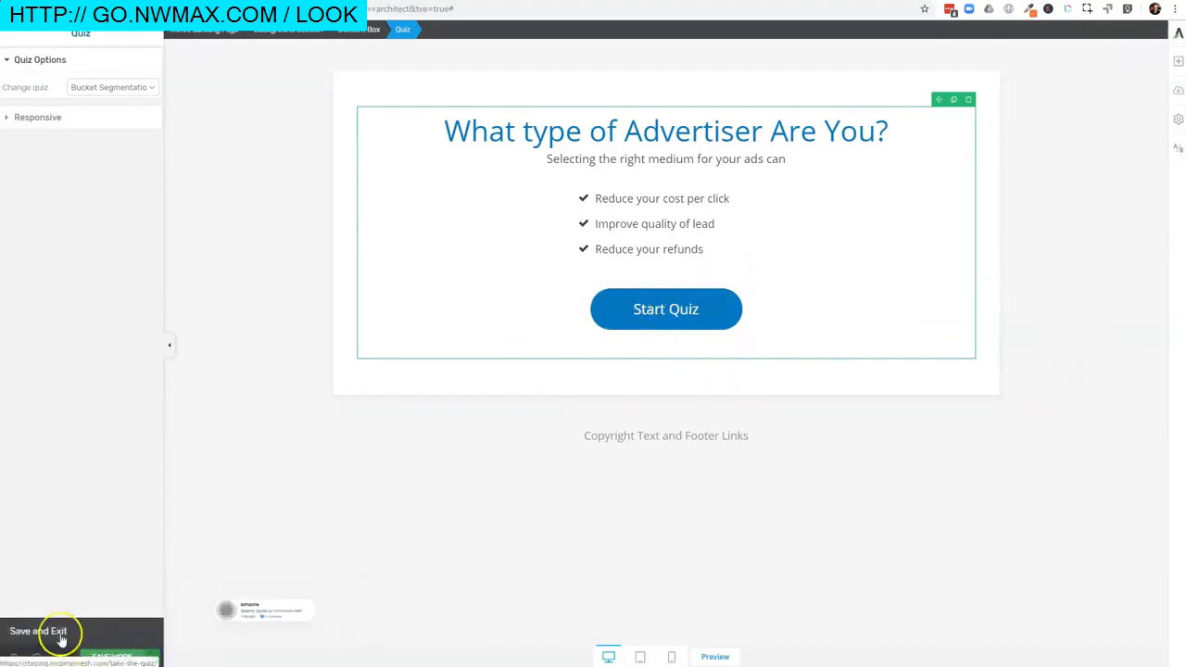
{"action": "left_click", "coordinate": [59, 638]}
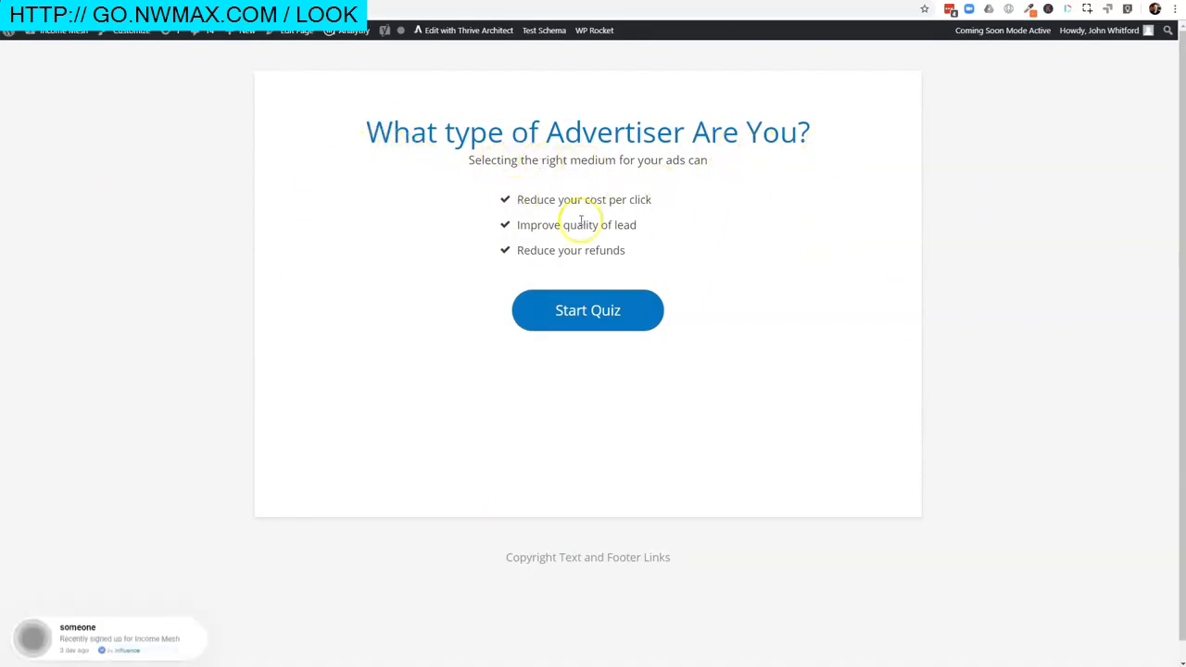
{"action": "left_click_drag", "start_coordinate": [521, 192], "coordinate": [662, 251]}
{"action": "left_click", "coordinate": [662, 251]}
Start the quiz and answer 18-30 for audience age, Videos for content type and $20-100 for price
{"action": "left_click", "coordinate": [593, 318]}
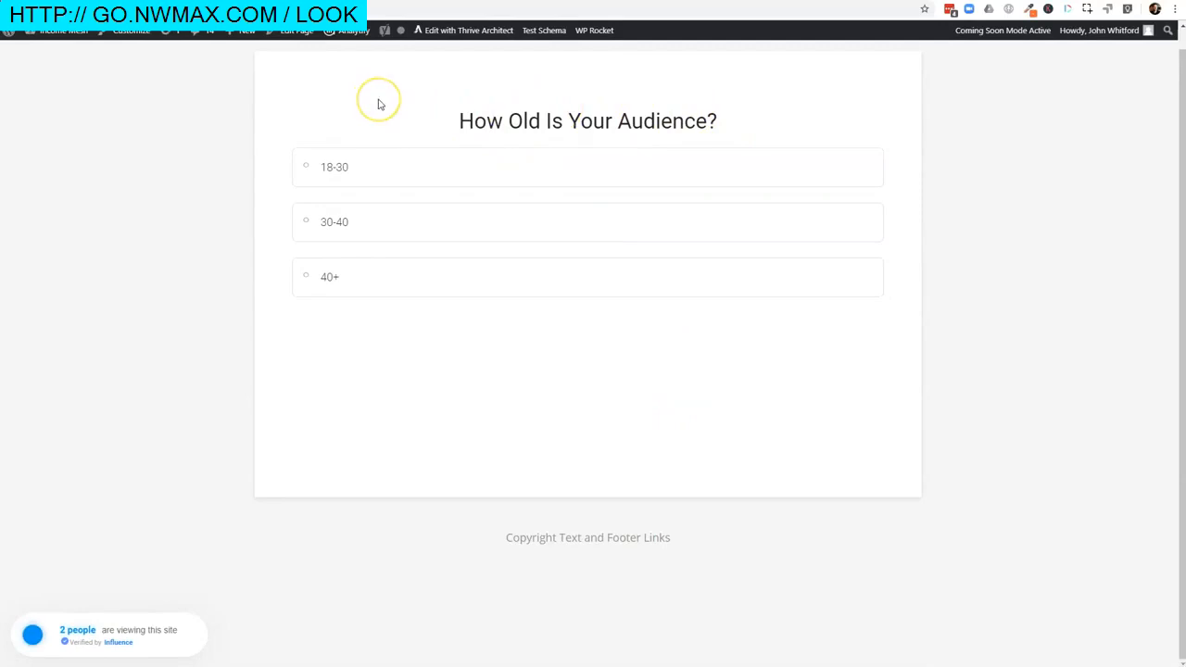
{"action": "left_click", "coordinate": [421, 169]}
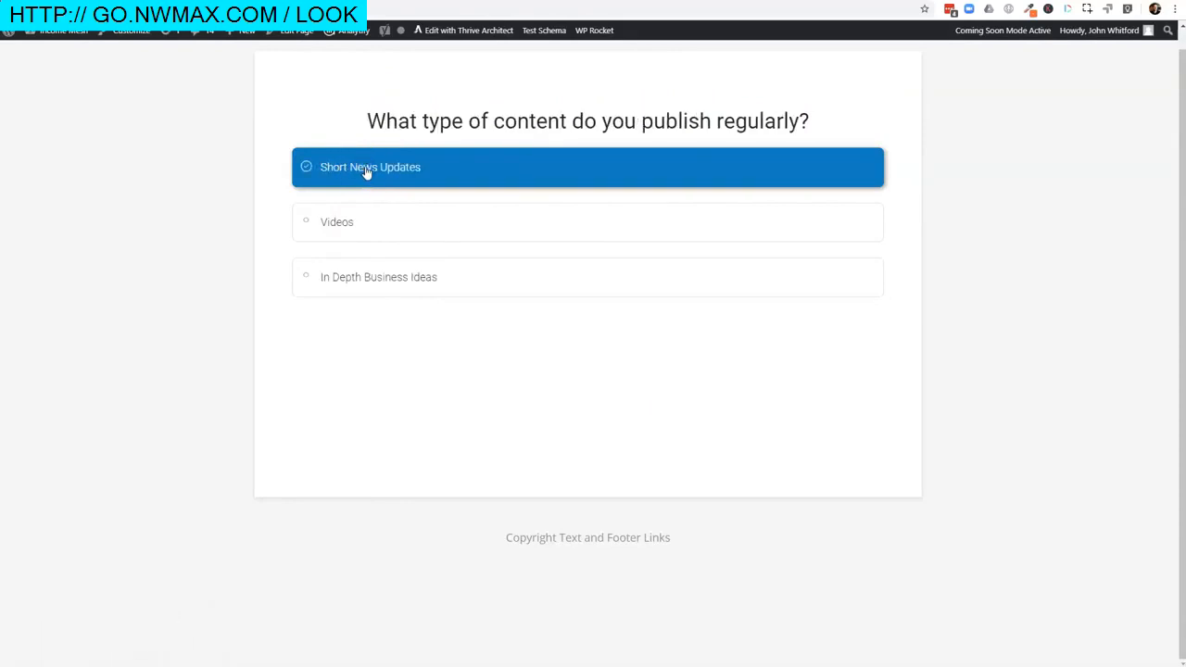
{"action": "left_click", "coordinate": [396, 230]}
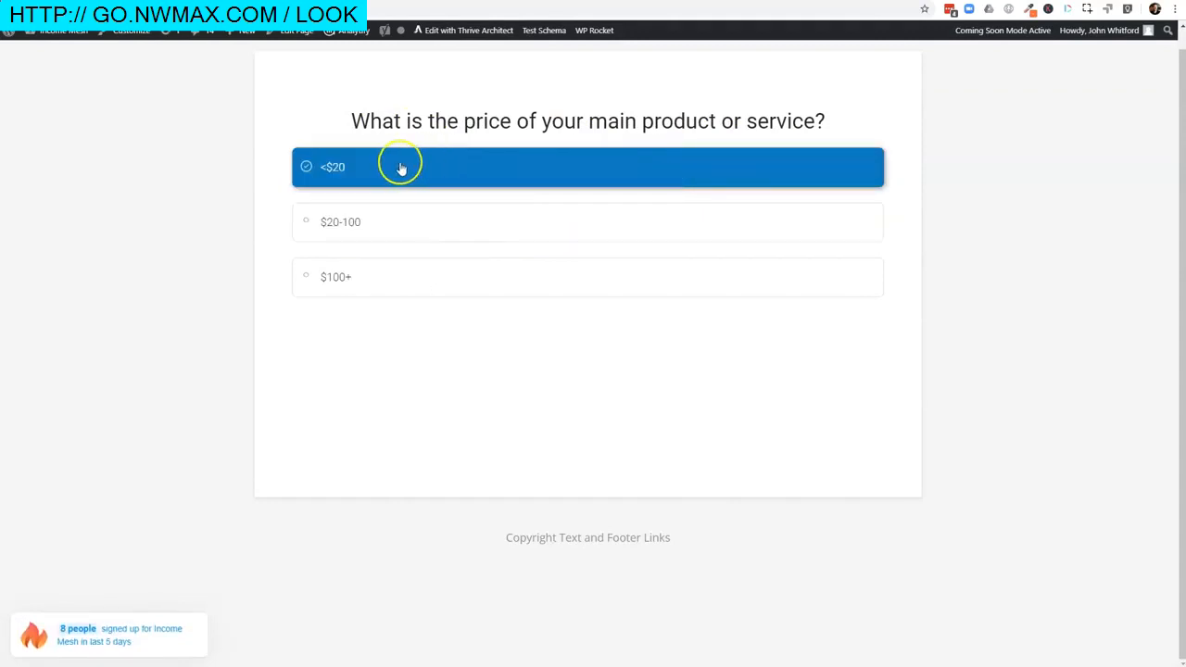
{"action": "left_click", "coordinate": [370, 228]}
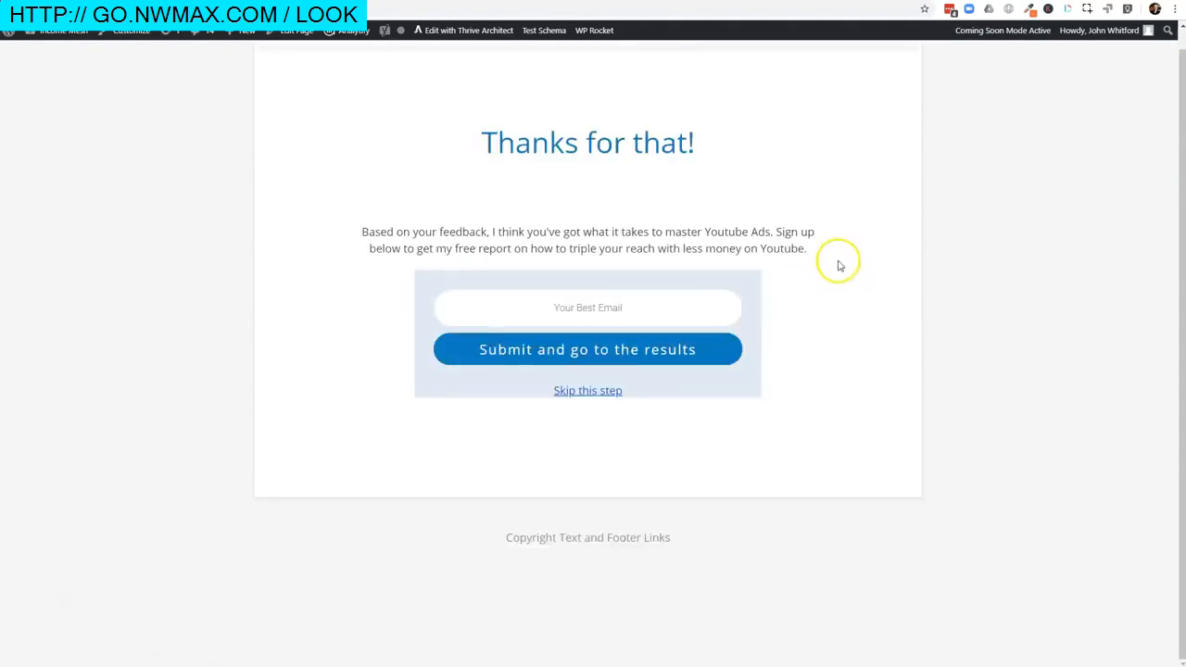
Check which ad category the dynamic text above the opt-in form names
{"action": "left_click_drag", "start_coordinate": [699, 232], "coordinate": [784, 230]}
{"action": "left_click", "coordinate": [788, 229]}
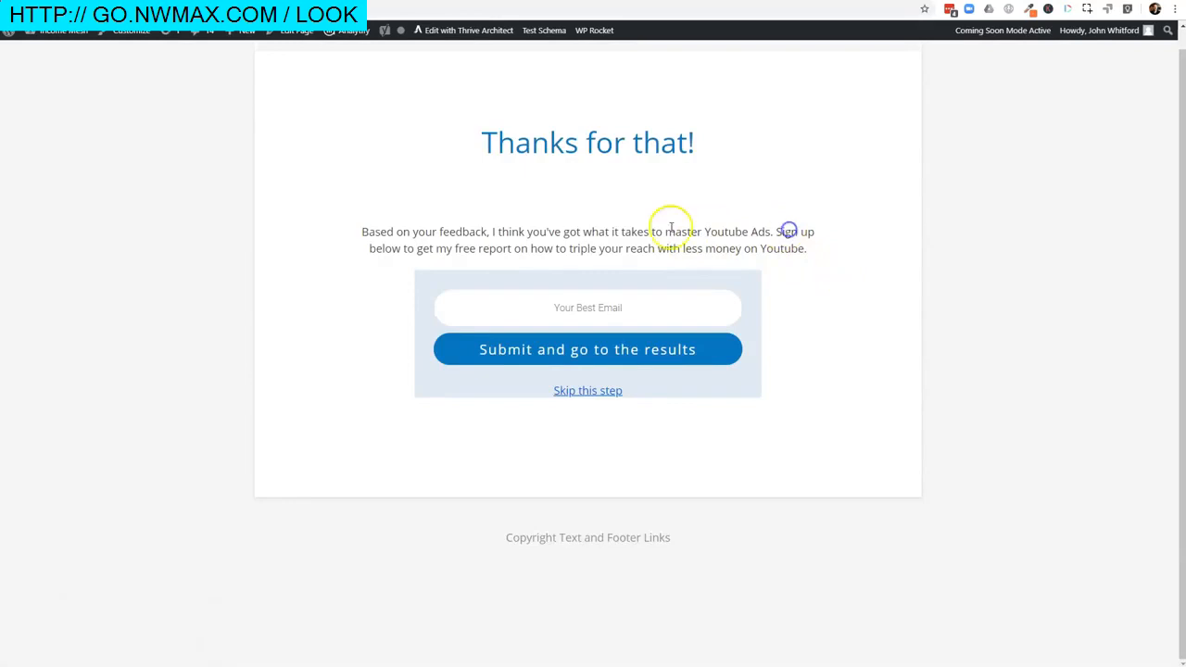
{"action": "left_click_drag", "start_coordinate": [704, 231], "coordinate": [774, 235]}
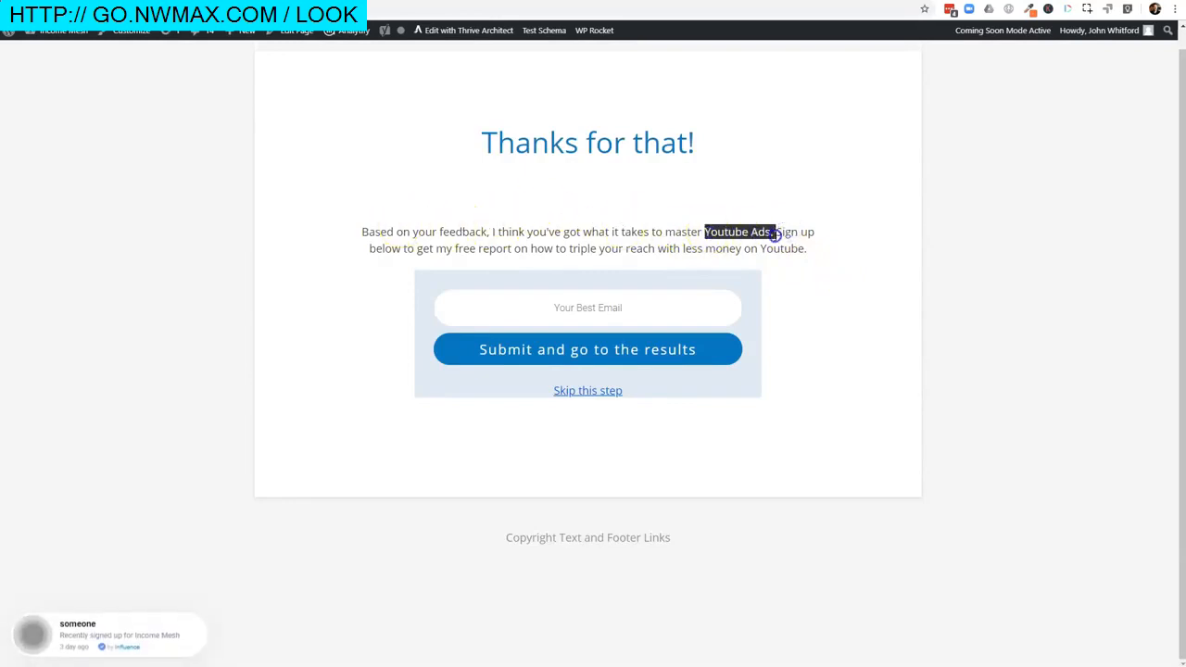
{"action": "left_click", "coordinate": [852, 339]}
Copy the disposable test e-mail address from EmailFake and enter it in the quiz's opt-in form
{"action": "left_click", "coordinate": [649, 314]}
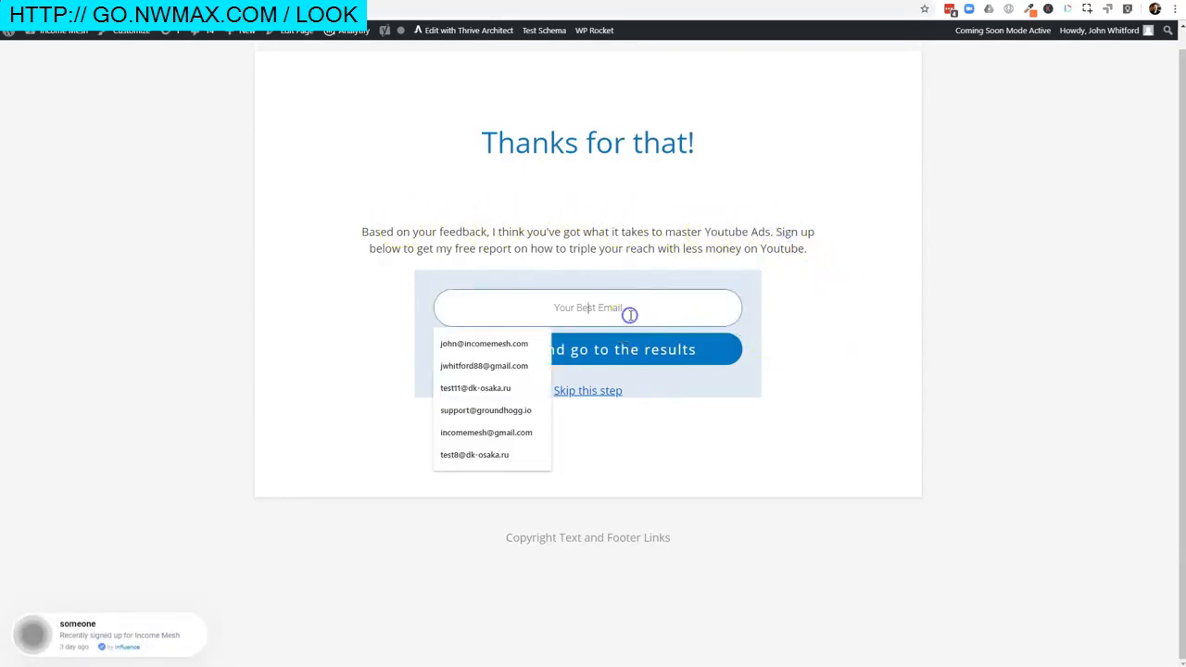
{"action": "left_click", "coordinate": [823, 324]}
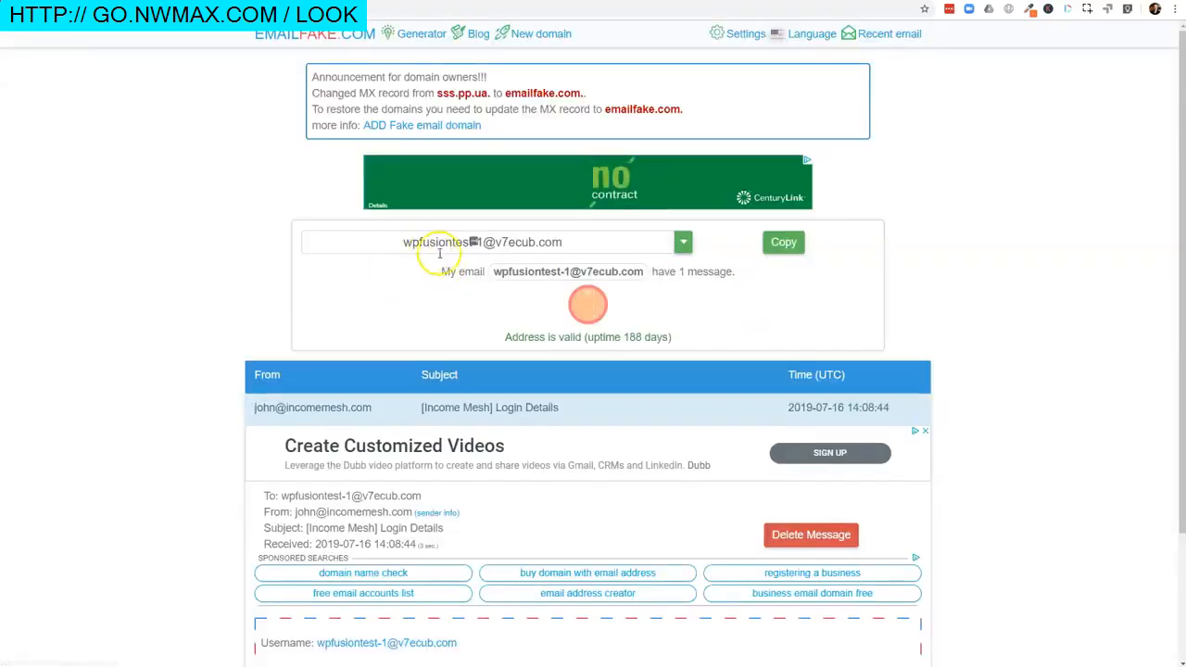
{"action": "left_click", "coordinate": [784, 243]}
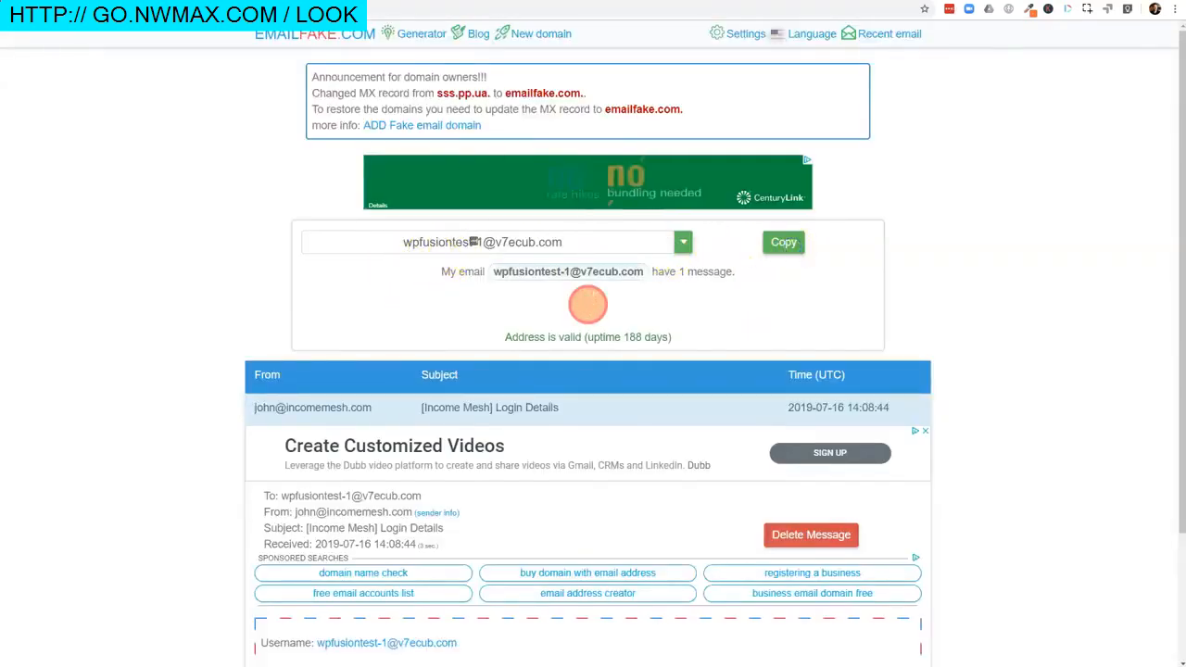
{"action": "left_click", "coordinate": [574, 312]}
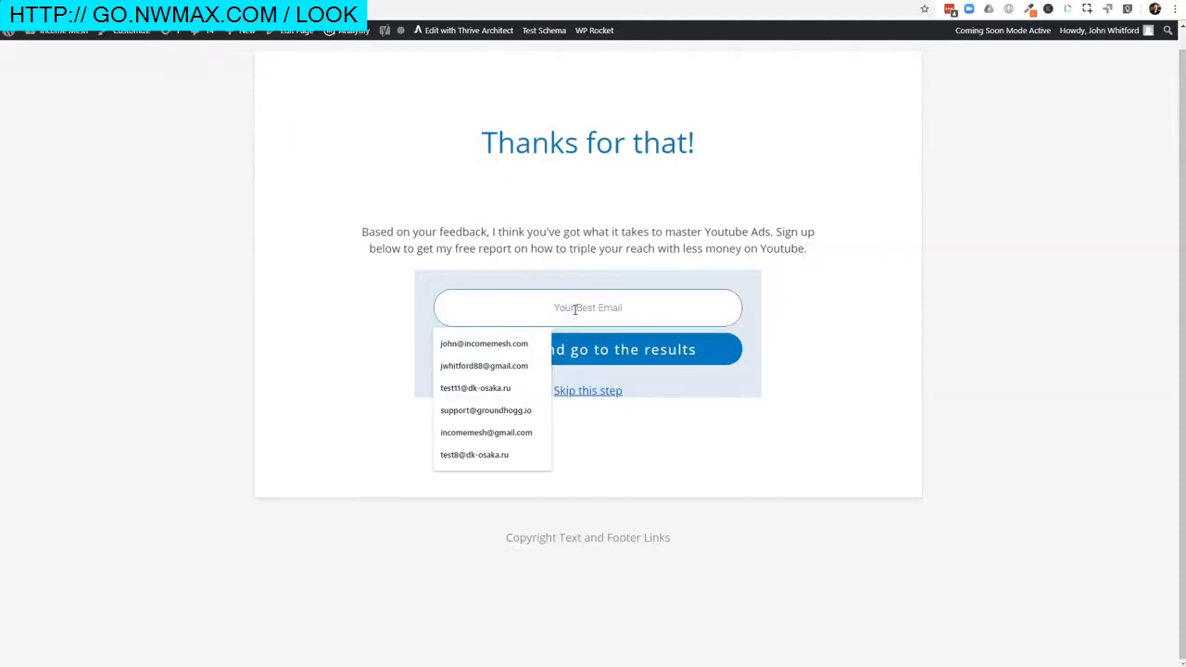
{"action": "key", "text": "ctrl+v"}
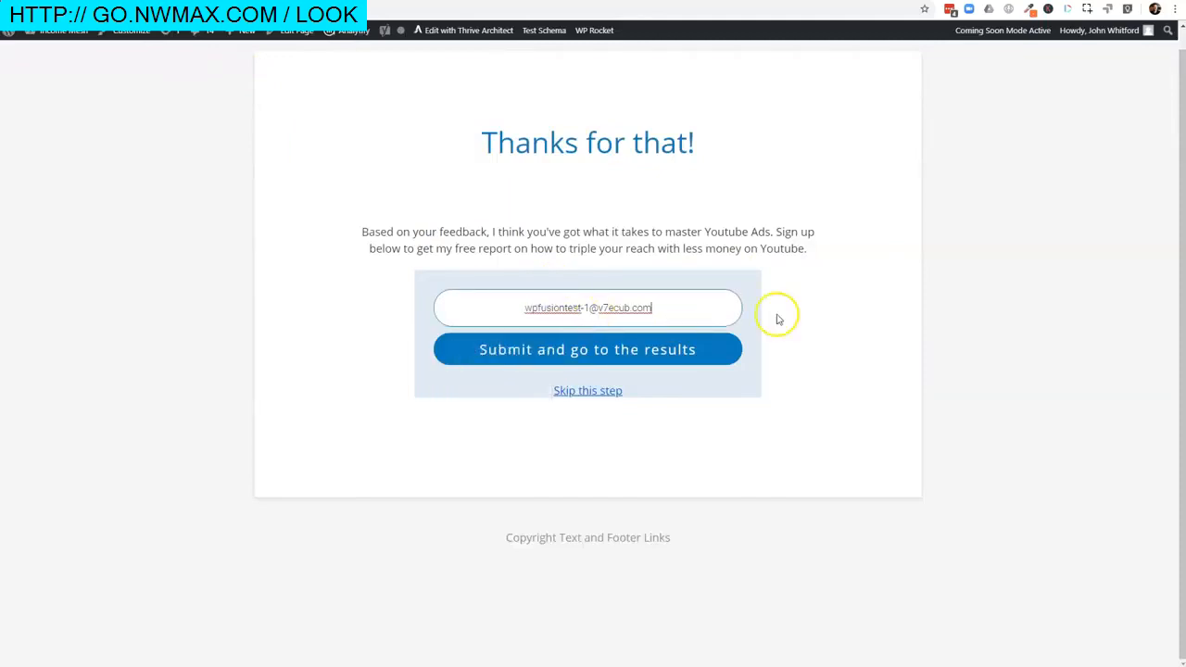
Submit the opt-in form and look through the quiz's results page
{"action": "left_click", "coordinate": [578, 352]}
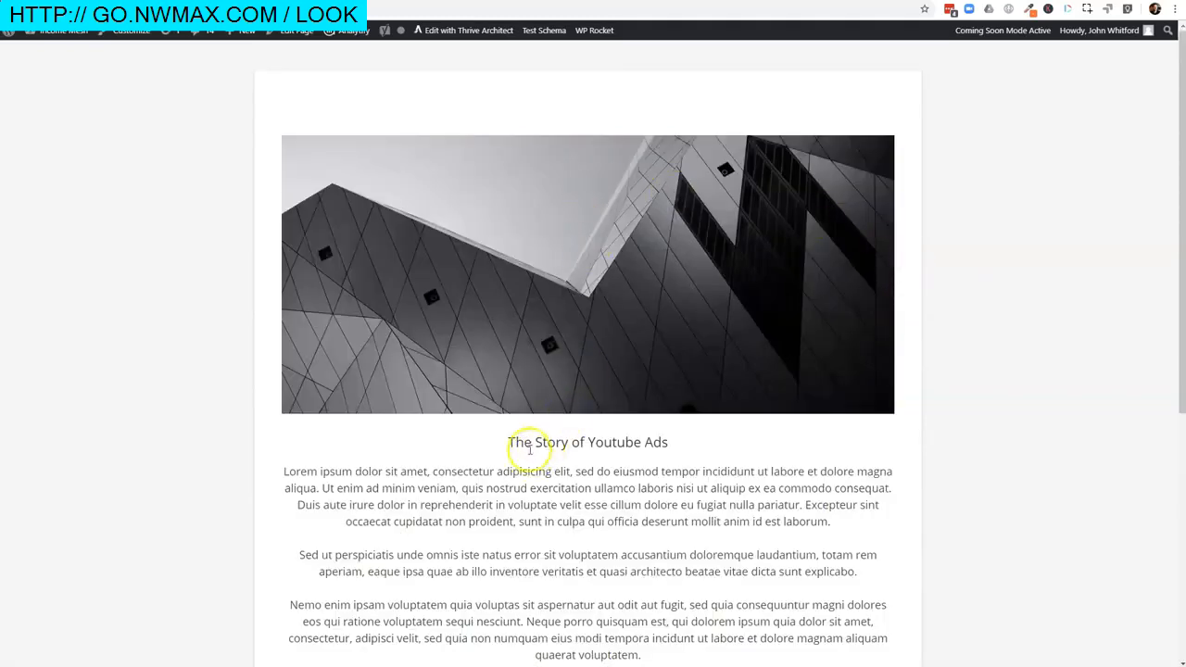
{"action": "scroll", "coordinate": [686, 389], "scroll_direction": "down", "scroll_amount": 5}
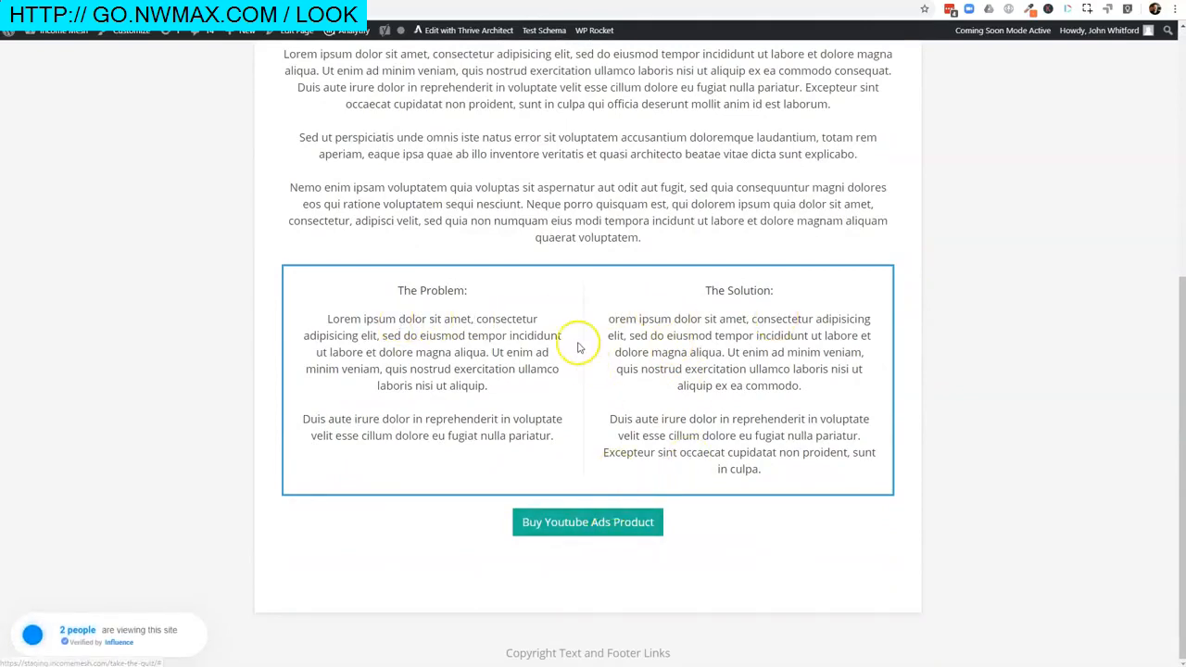
{"action": "scroll", "coordinate": [794, 340], "scroll_direction": "up", "scroll_amount": 5}
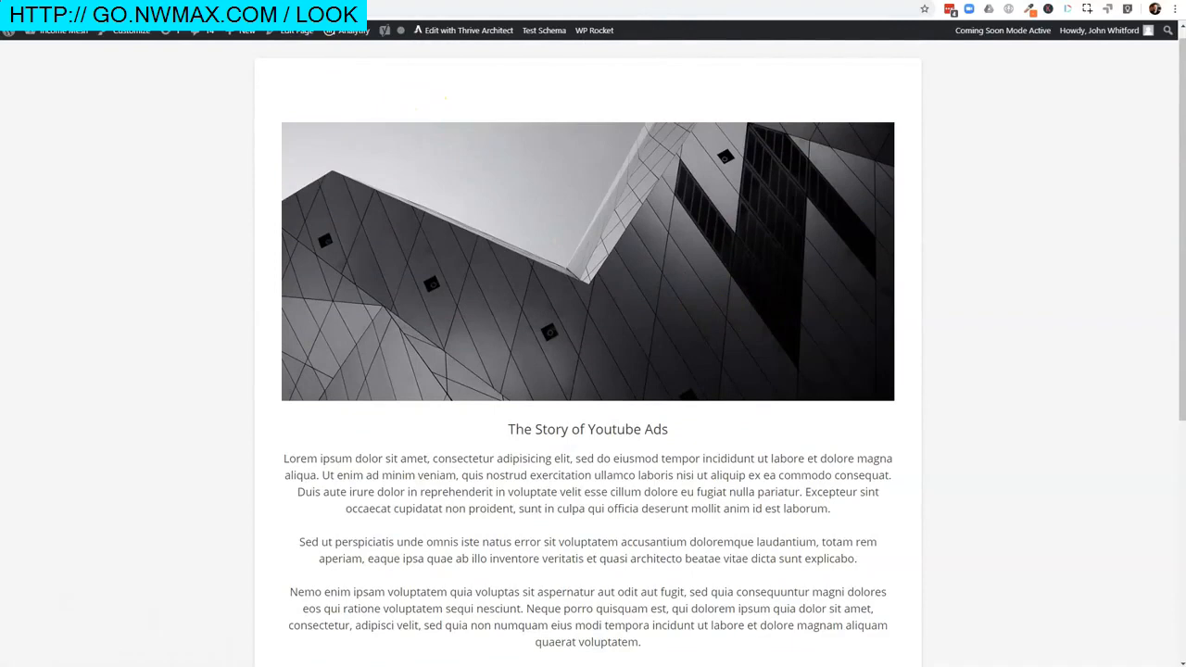
Switch to MailerLite, open the Youtube Ads group and examine the new subscriber's profile, groups and activity
{"action": "key", "text": "ctrl+Tab"}
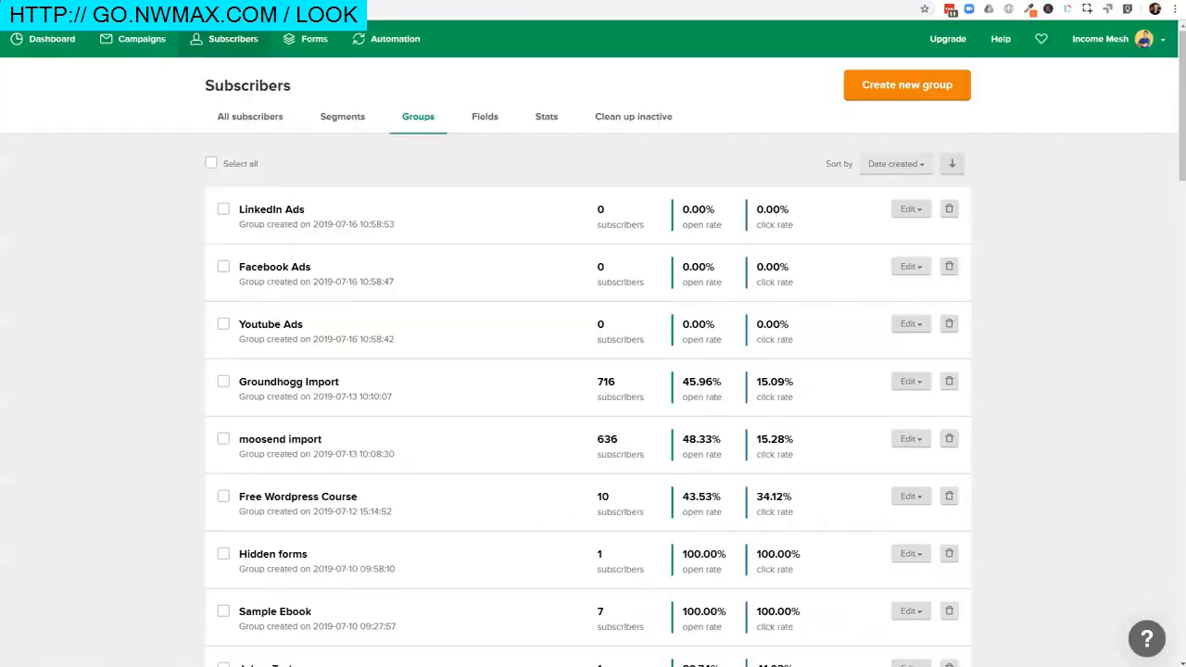
{"action": "left_click", "coordinate": [280, 325]}
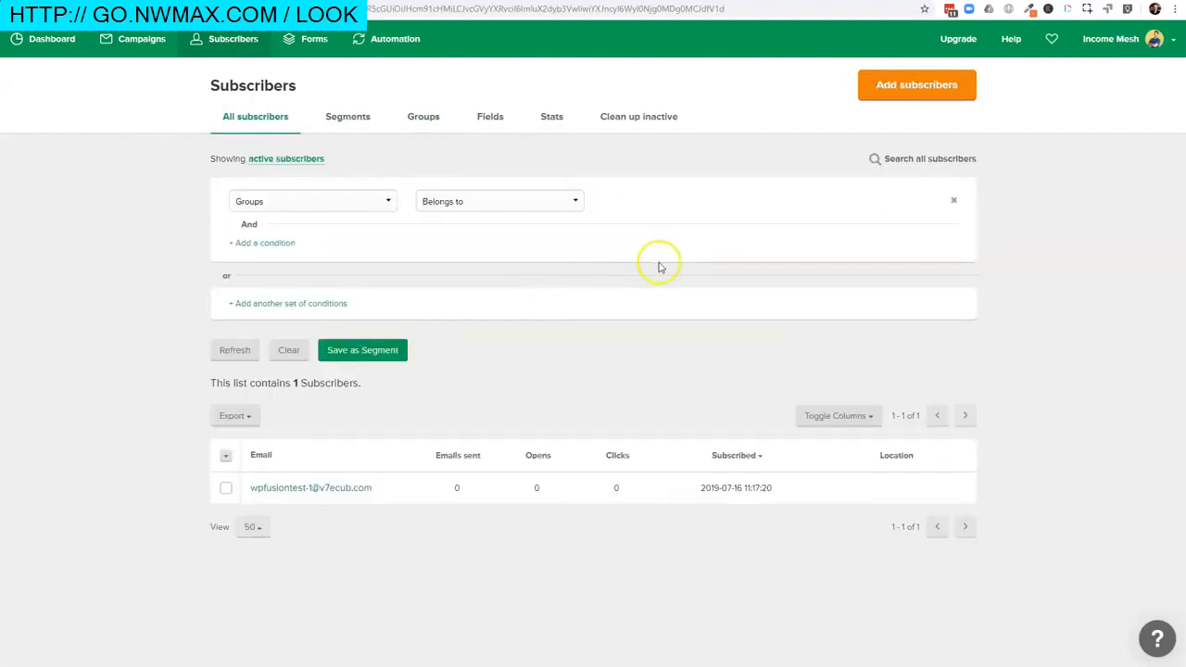
{"action": "left_click", "coordinate": [334, 494]}
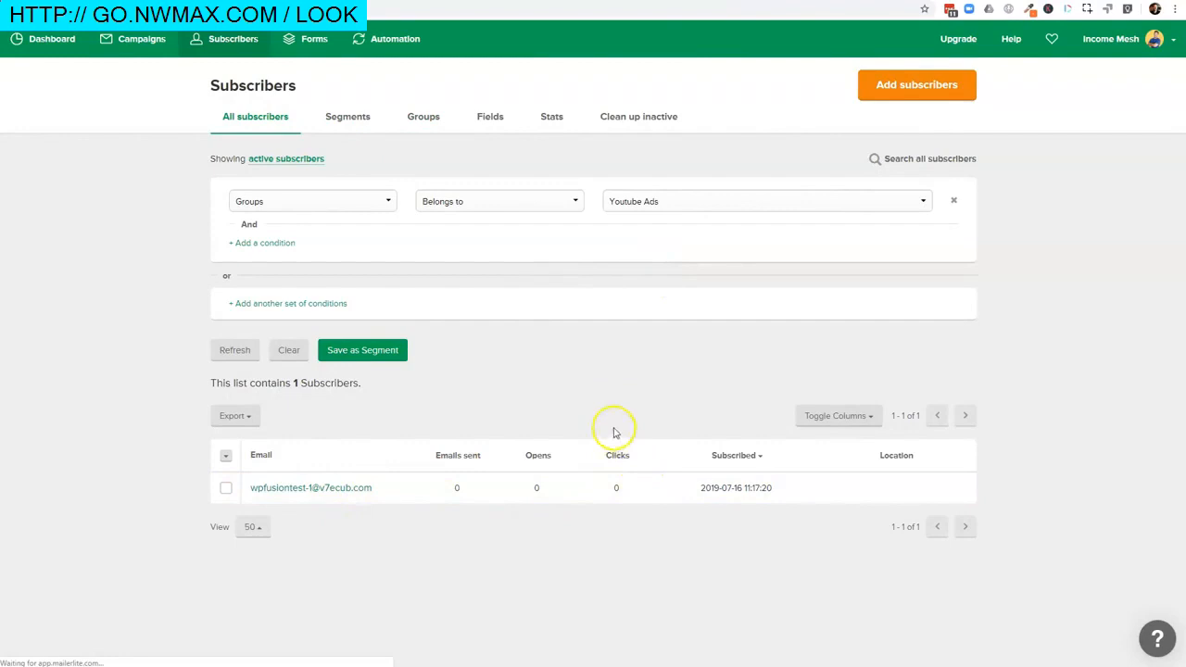
{"action": "scroll", "coordinate": [604, 411], "scroll_direction": "down", "scroll_amount": 3}
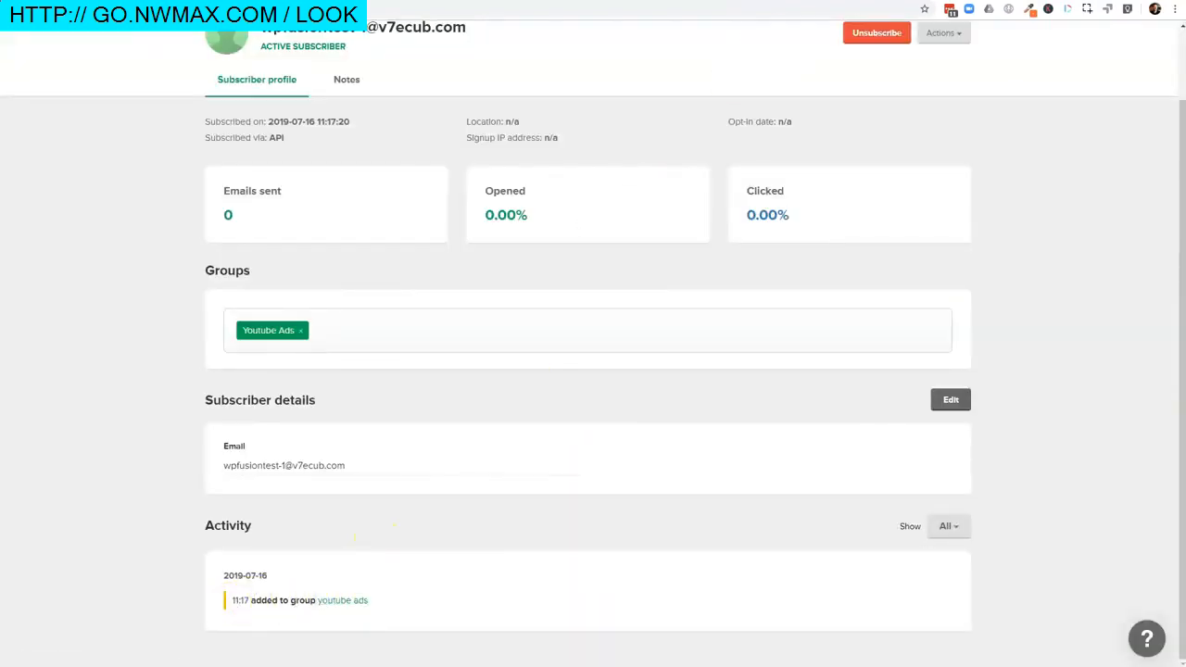
Switch to EmailFake, replace the mailbox name with a new test one and copy the resulting e-mail address
{"action": "left_click", "coordinate": [575, 1]}
{"action": "left_click", "coordinate": [433, 245]}
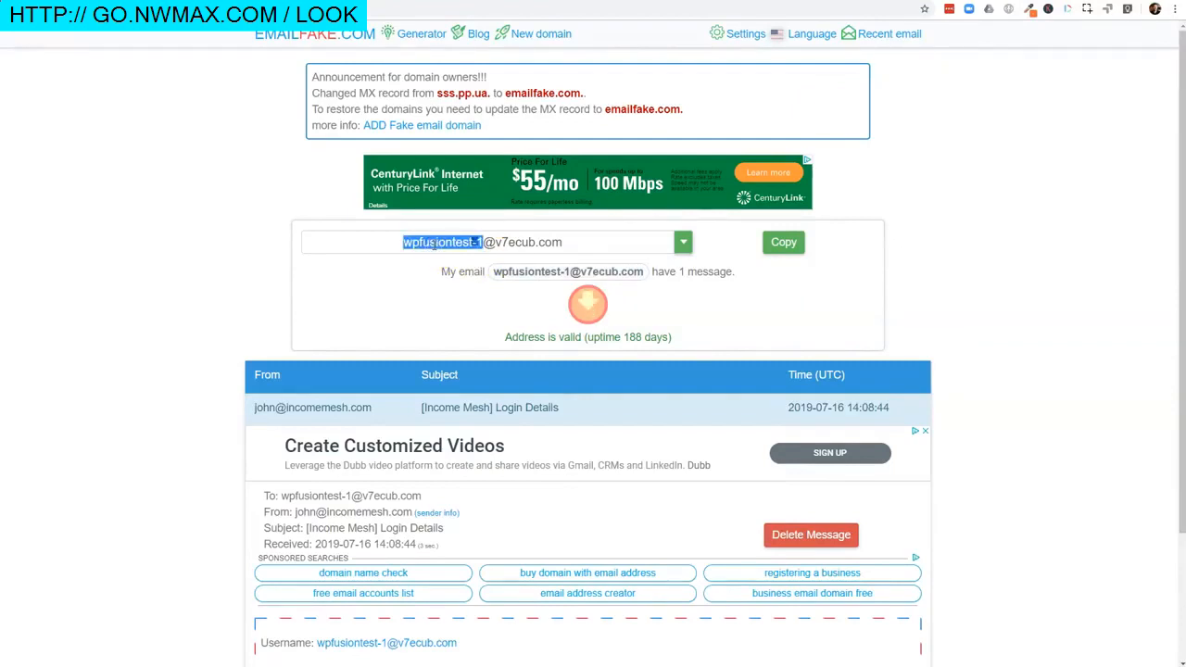
{"action": "key", "text": "BackSpace"}
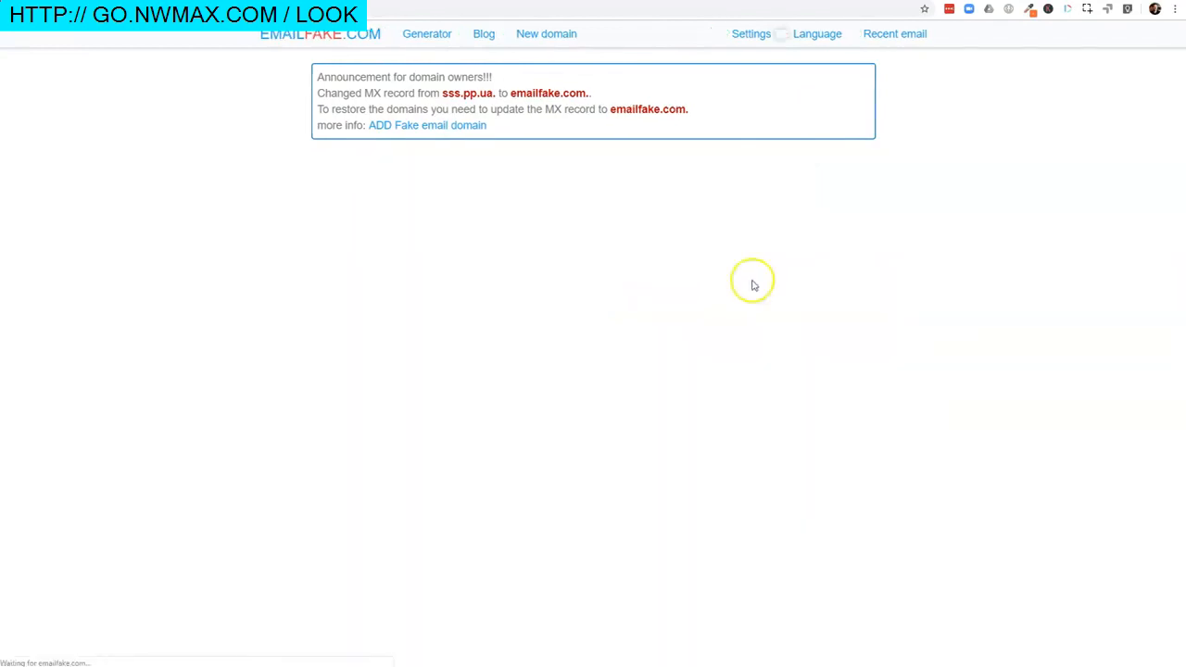
{"action": "left_click", "coordinate": [794, 287]}
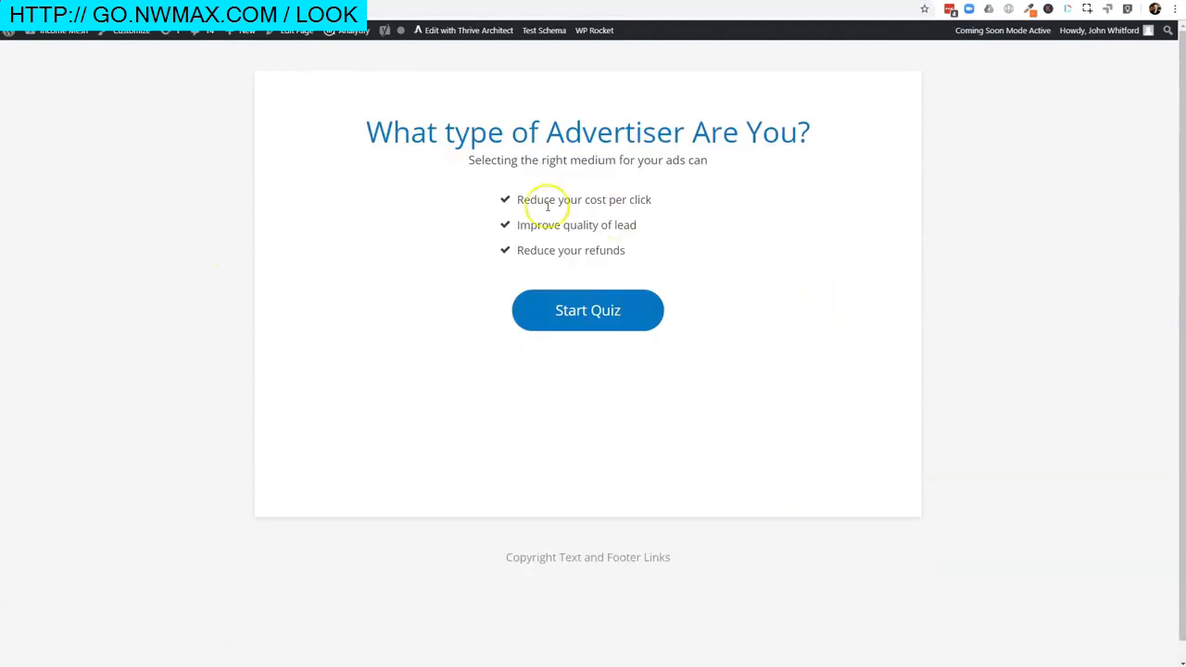
Retake the quiz, answering 40+ for audience age, Videos for content type and $100+ for price
{"action": "left_click", "coordinate": [607, 310]}
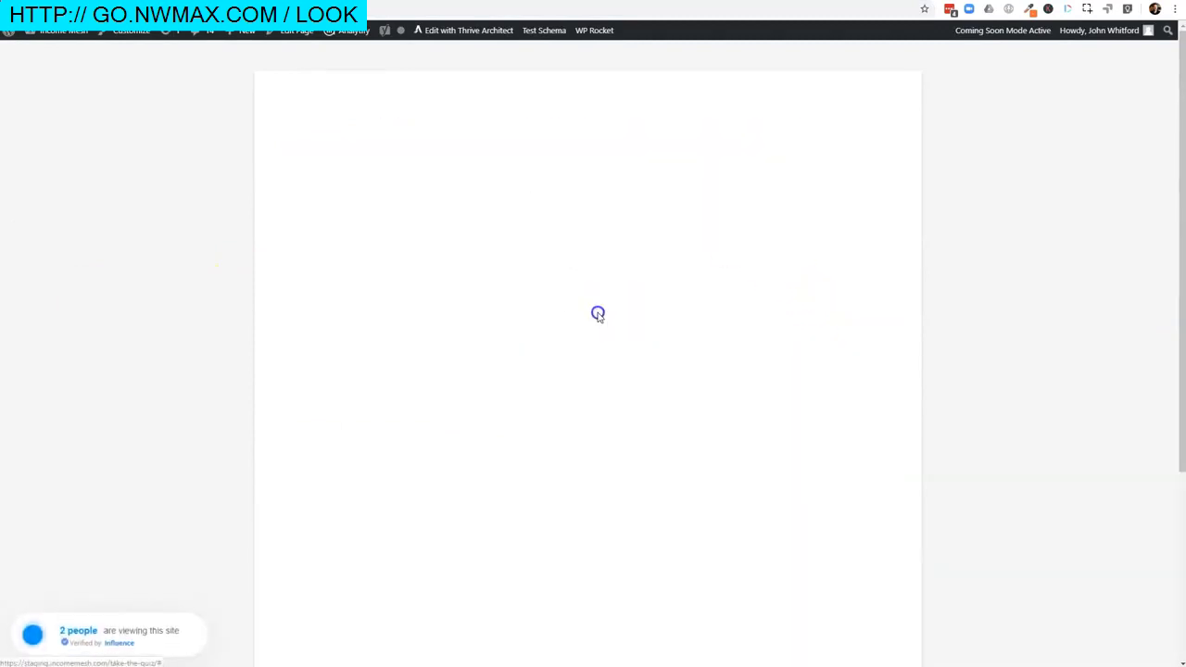
{"action": "left_click", "coordinate": [490, 271]}
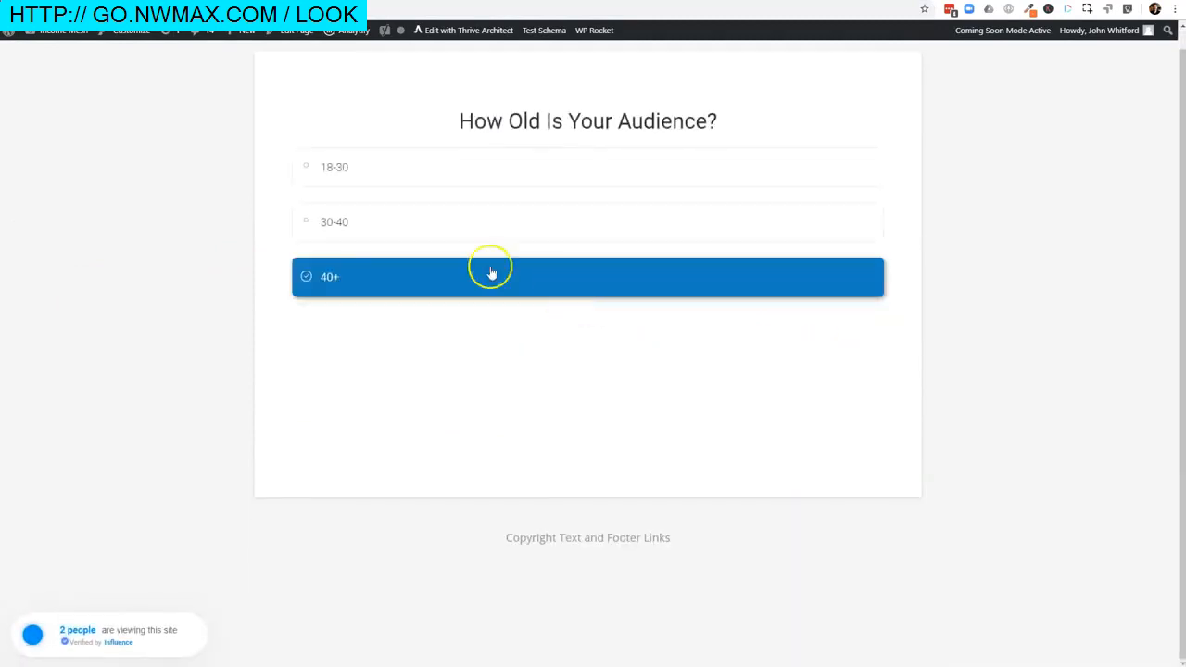
{"action": "left_click", "coordinate": [368, 281]}
{"action": "left_click", "coordinate": [400, 269]}
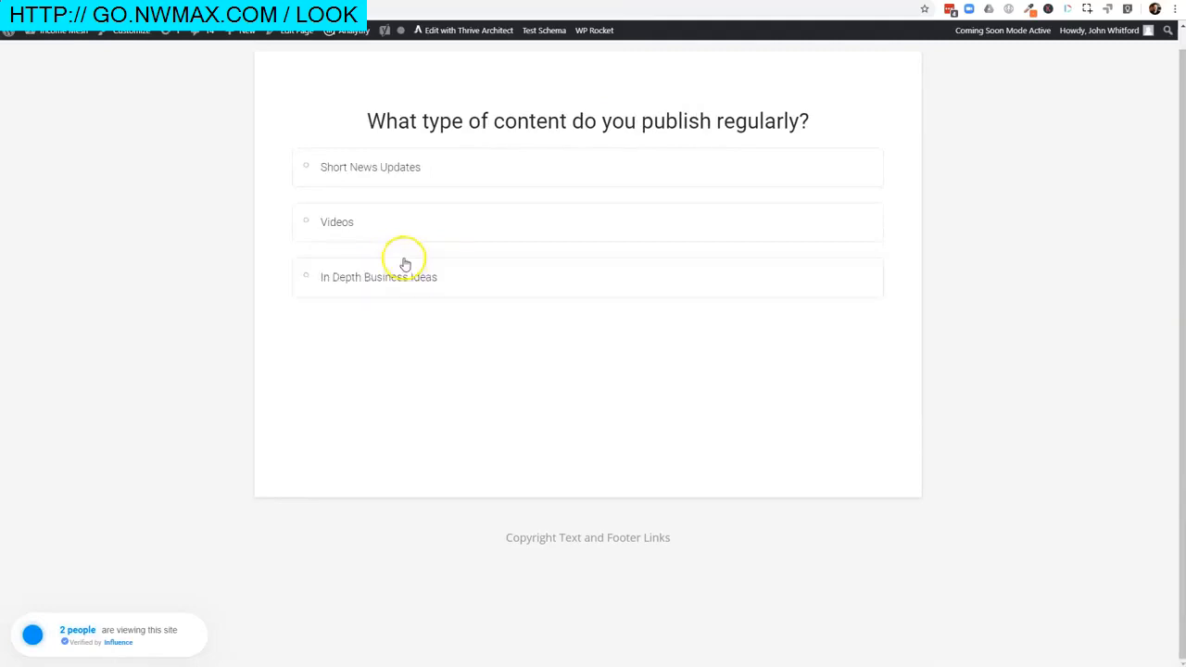
{"action": "left_click", "coordinate": [381, 225]}
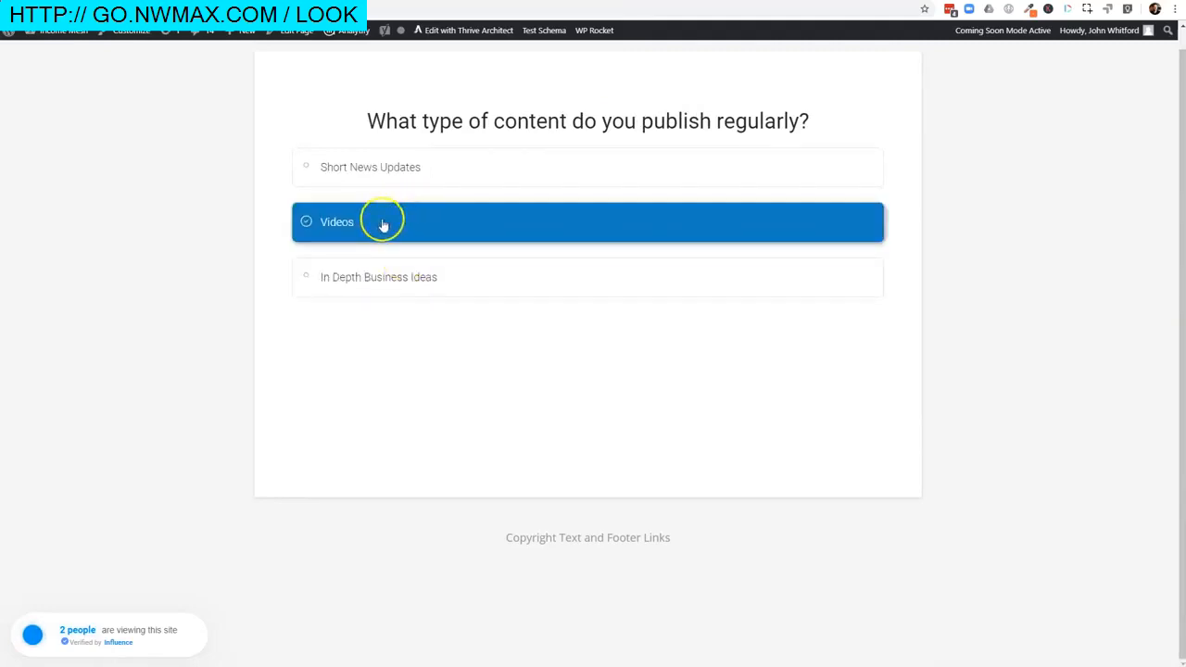
{"action": "left_click", "coordinate": [321, 229]}
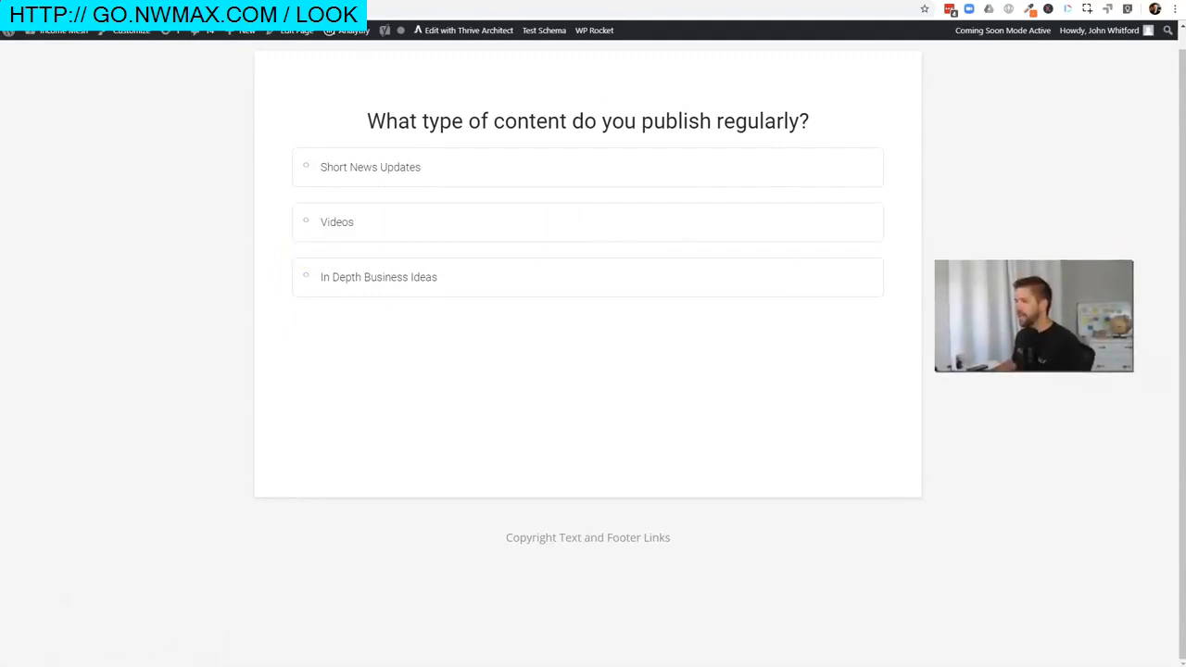
{"action": "left_click", "coordinate": [379, 233]}
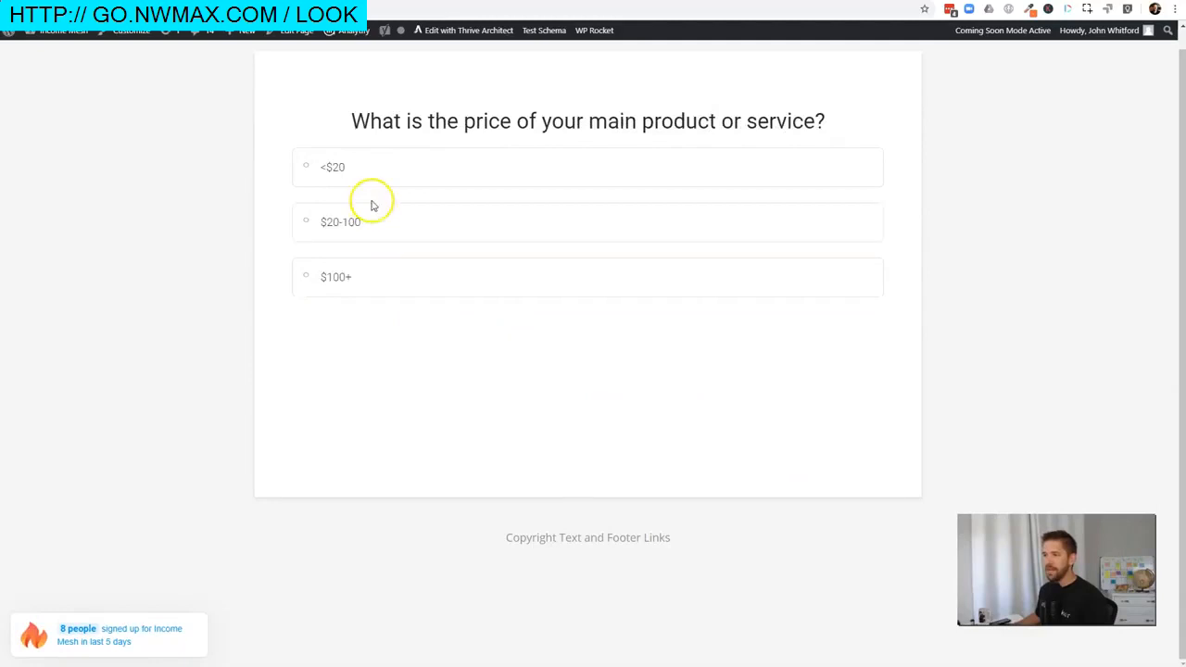
{"action": "left_click", "coordinate": [356, 280]}
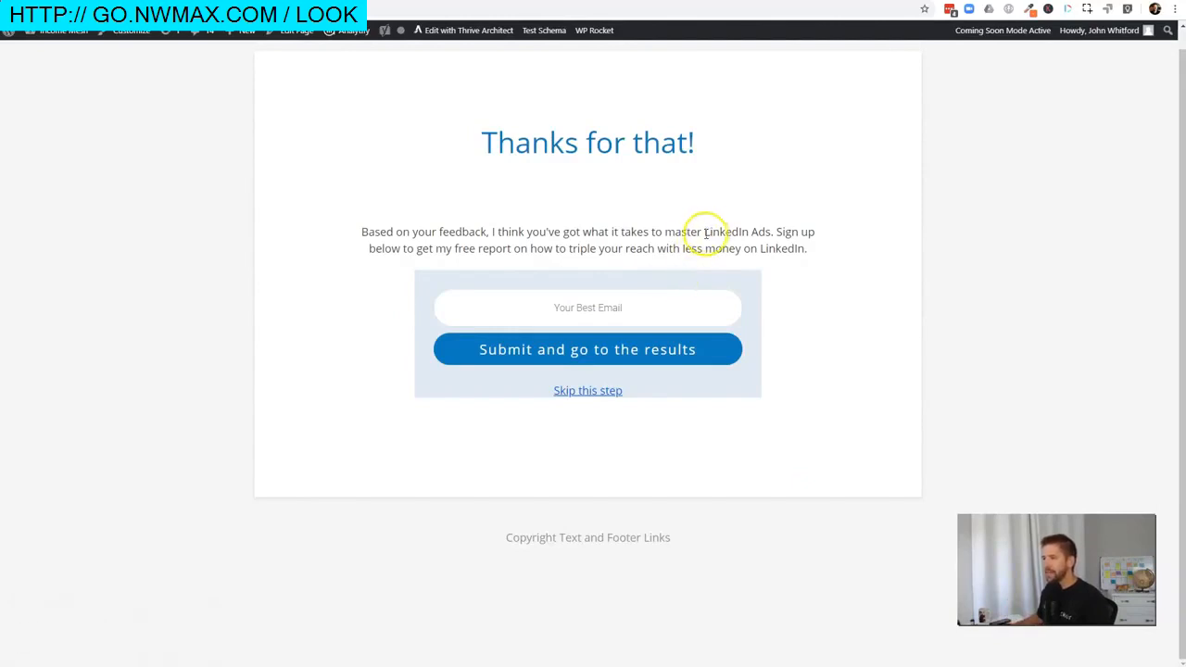
Submit the opt-in form with the new test e-mail address and look through the LinkedIn Ads results page
{"action": "left_click_drag", "start_coordinate": [705, 233], "coordinate": [765, 232]}
{"action": "left_click", "coordinate": [620, 295]}
{"action": "key", "text": "ctrl+v"}
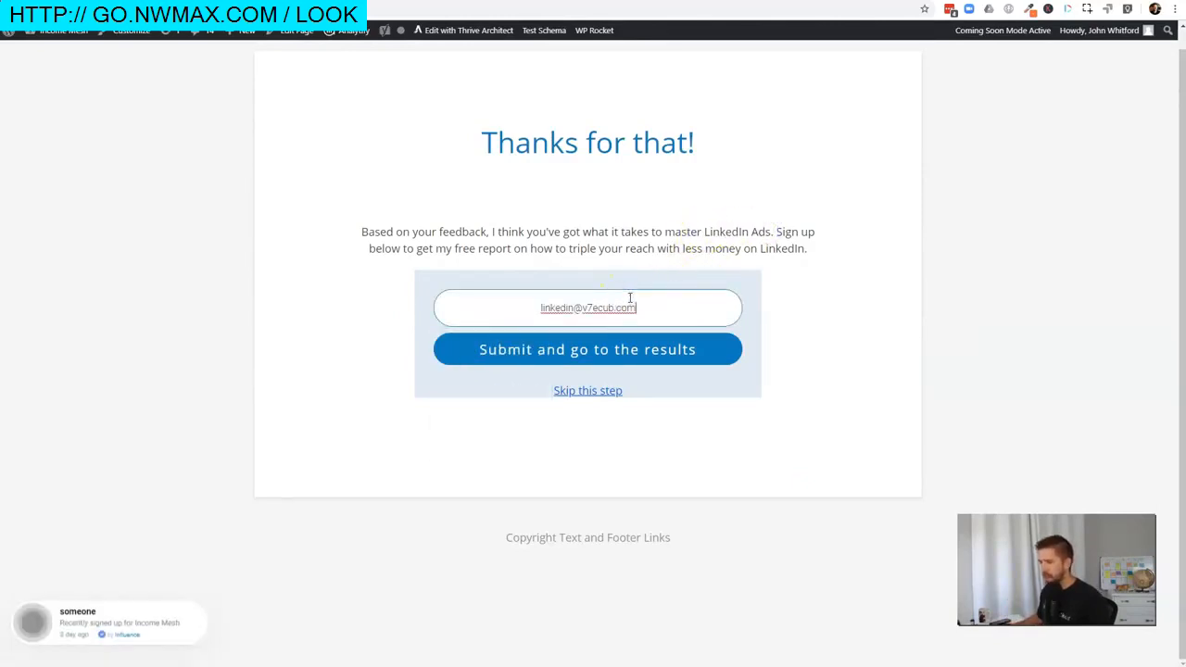
{"action": "left_click", "coordinate": [553, 357]}
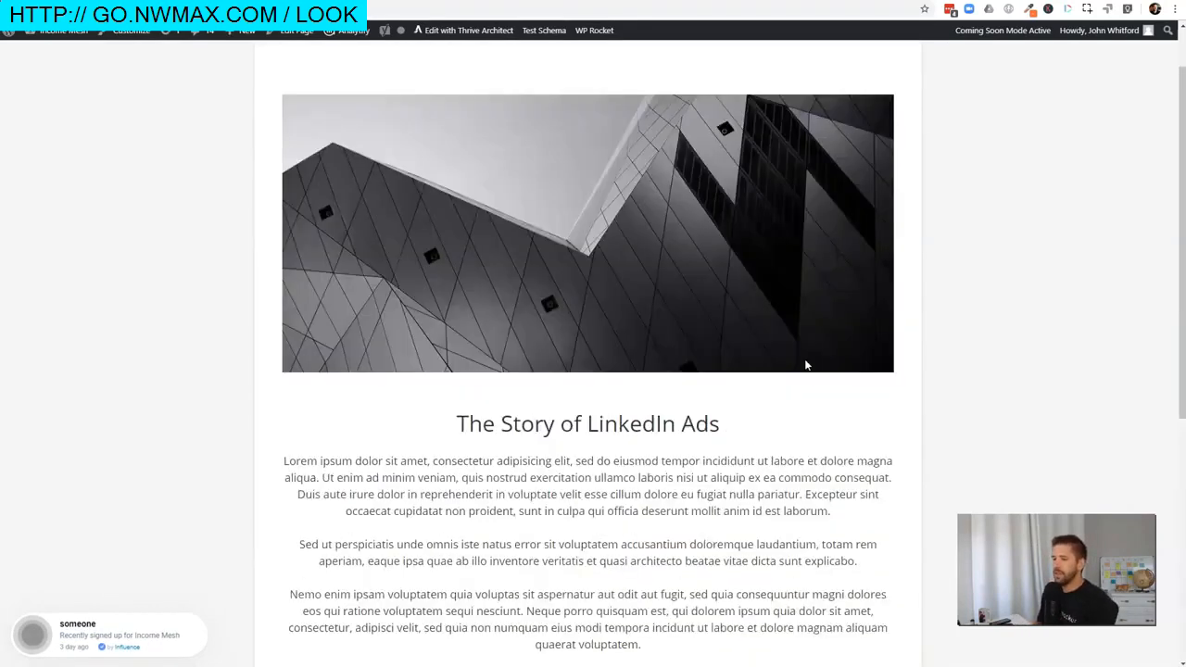
{"action": "scroll", "coordinate": [661, 274], "scroll_direction": "down", "scroll_amount": 3}
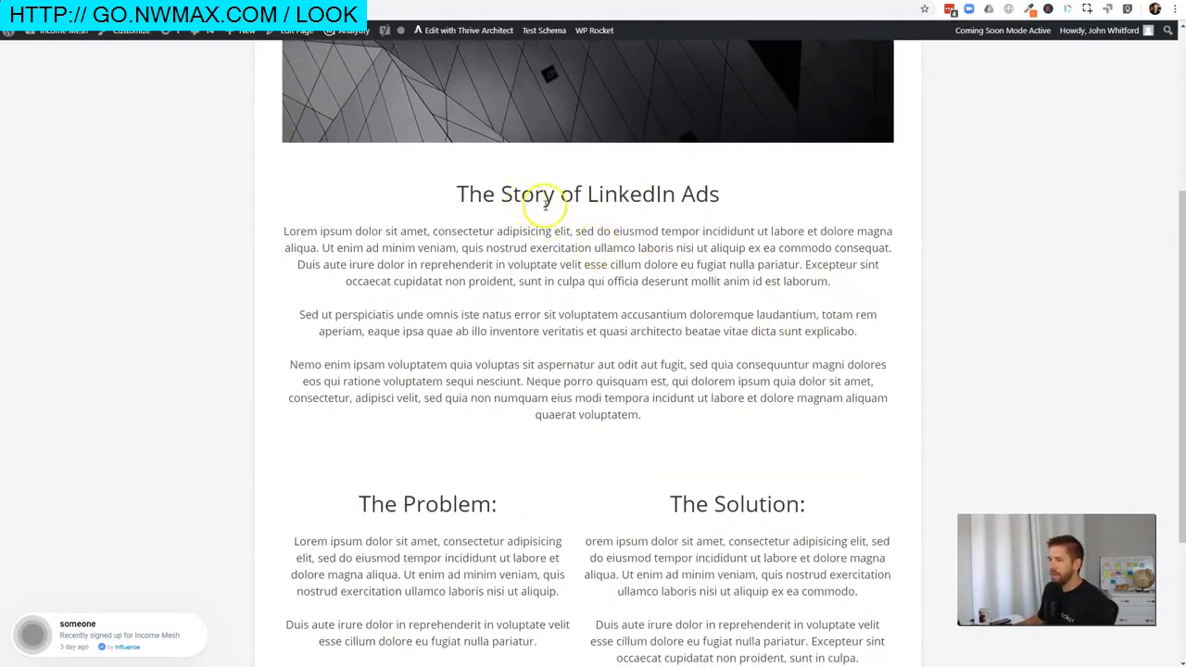
{"action": "scroll", "coordinate": [804, 201], "scroll_direction": "down", "scroll_amount": 3}
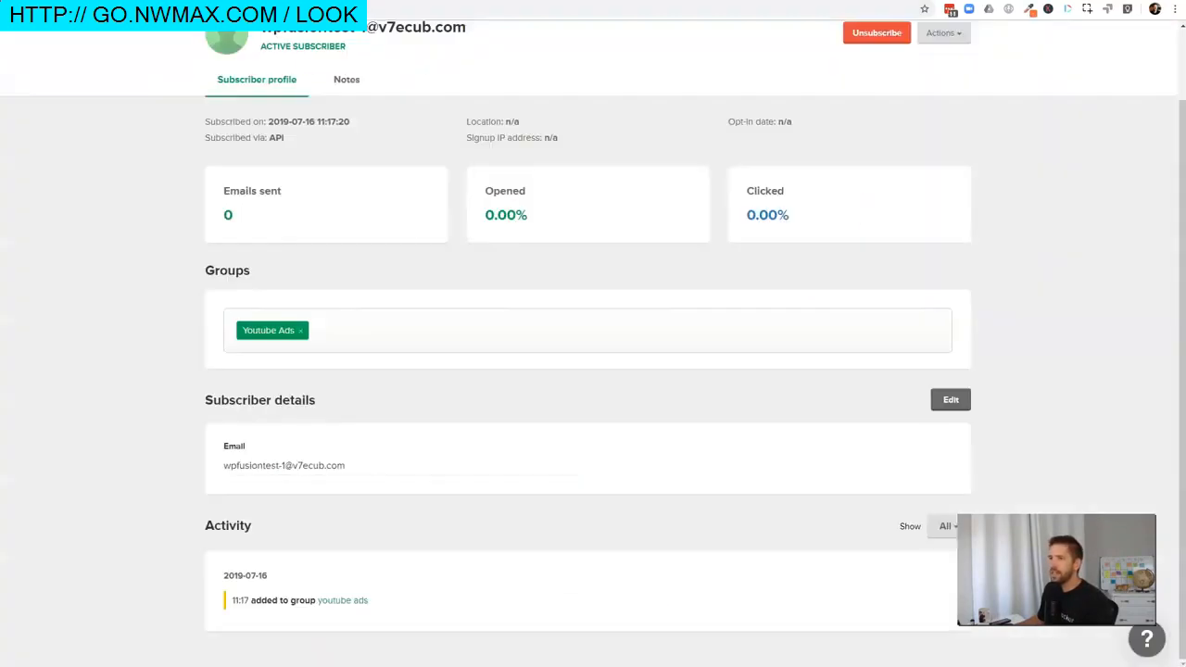
Switch to MailerLite and open the LinkedIn Ads subscriber group to check for the new sign-up
{"action": "scroll", "coordinate": [188, 139], "scroll_direction": "up", "scroll_amount": 2}
{"action": "left_click", "coordinate": [227, 39]}
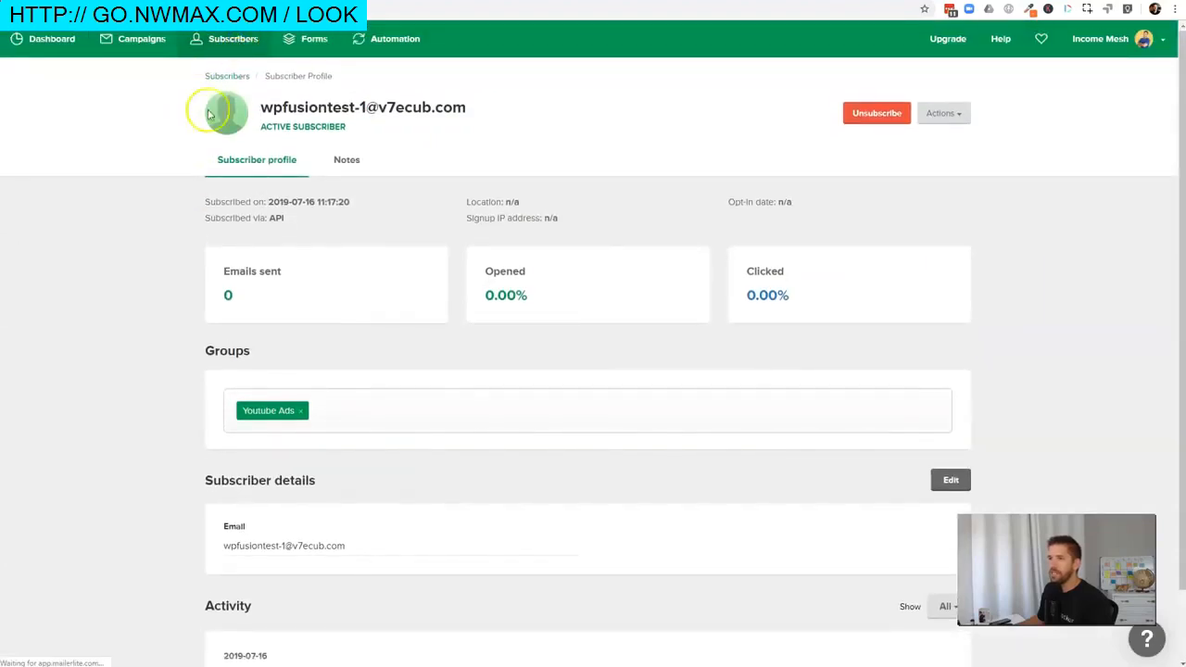
{"action": "left_click", "coordinate": [418, 121]}
{"action": "left_click", "coordinate": [278, 211]}
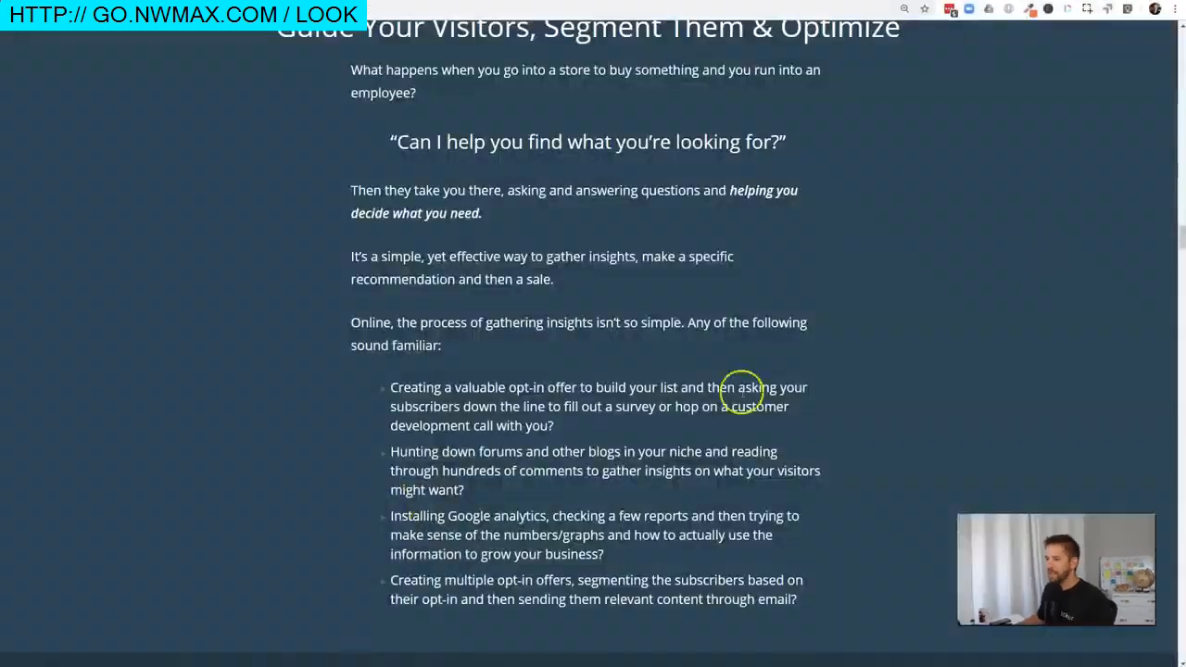
Check the Single Site License price on the quiz plugin's sales page
{"action": "left_click_drag", "start_coordinate": [1177, 251], "coordinate": [1176, 565]}
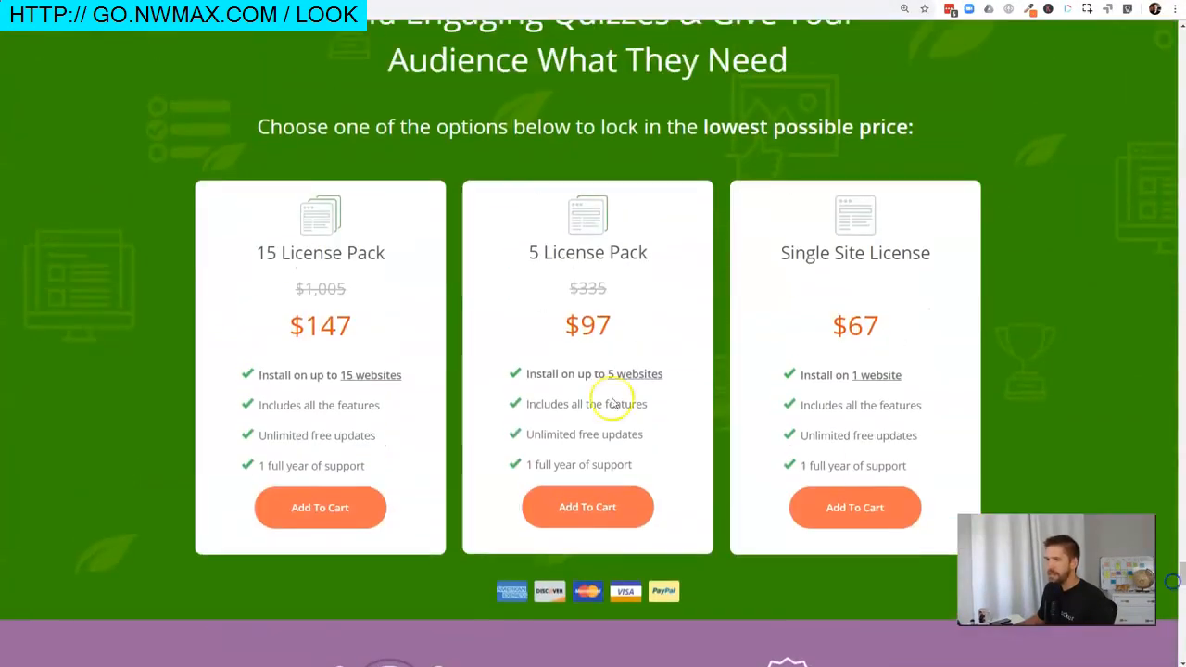
{"action": "left_click_drag", "start_coordinate": [884, 326], "coordinate": [845, 326]}
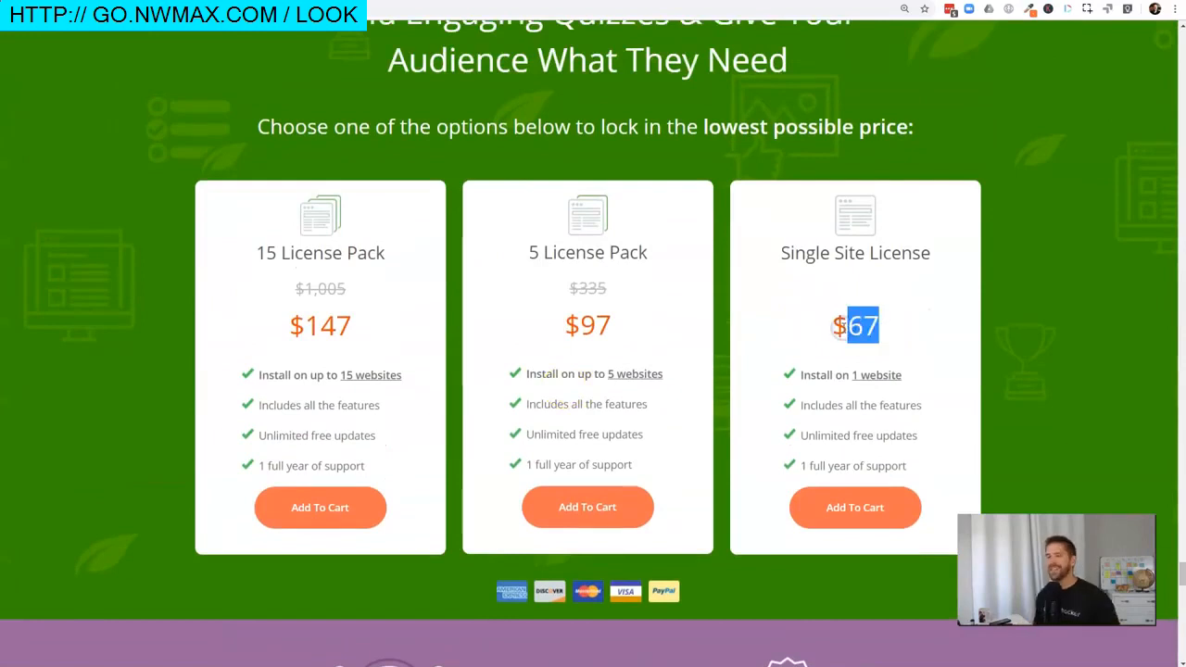